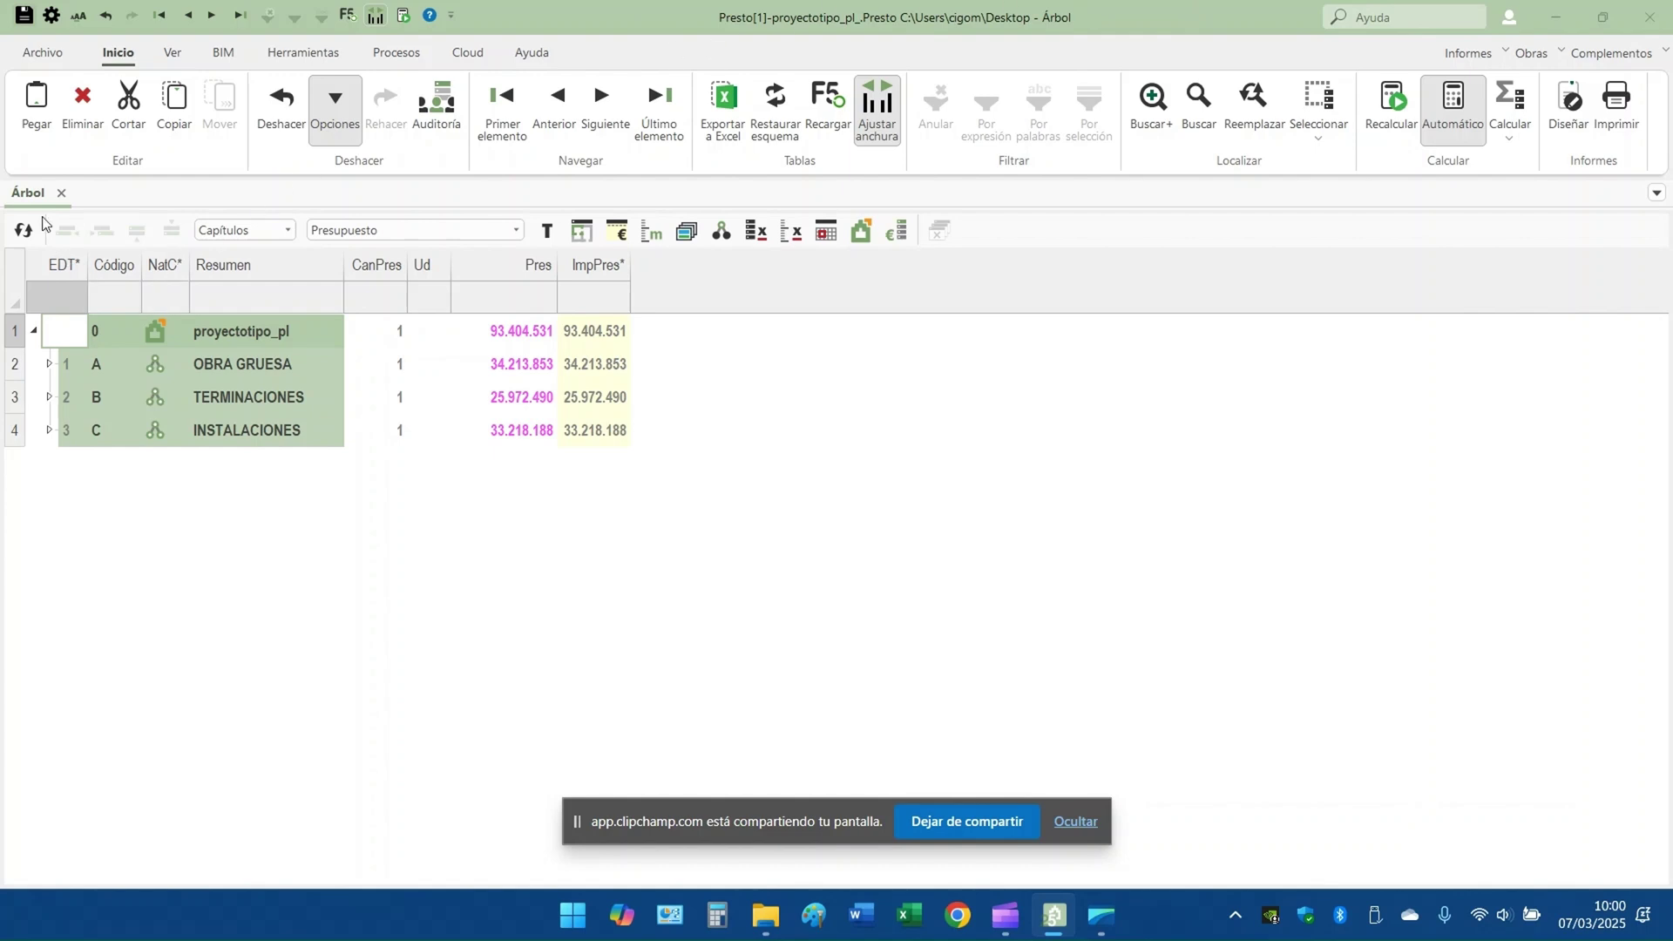
Expand the budget tree to the Partidas level and switch its column scheme to Objetivo de coste
left_click(172, 54)
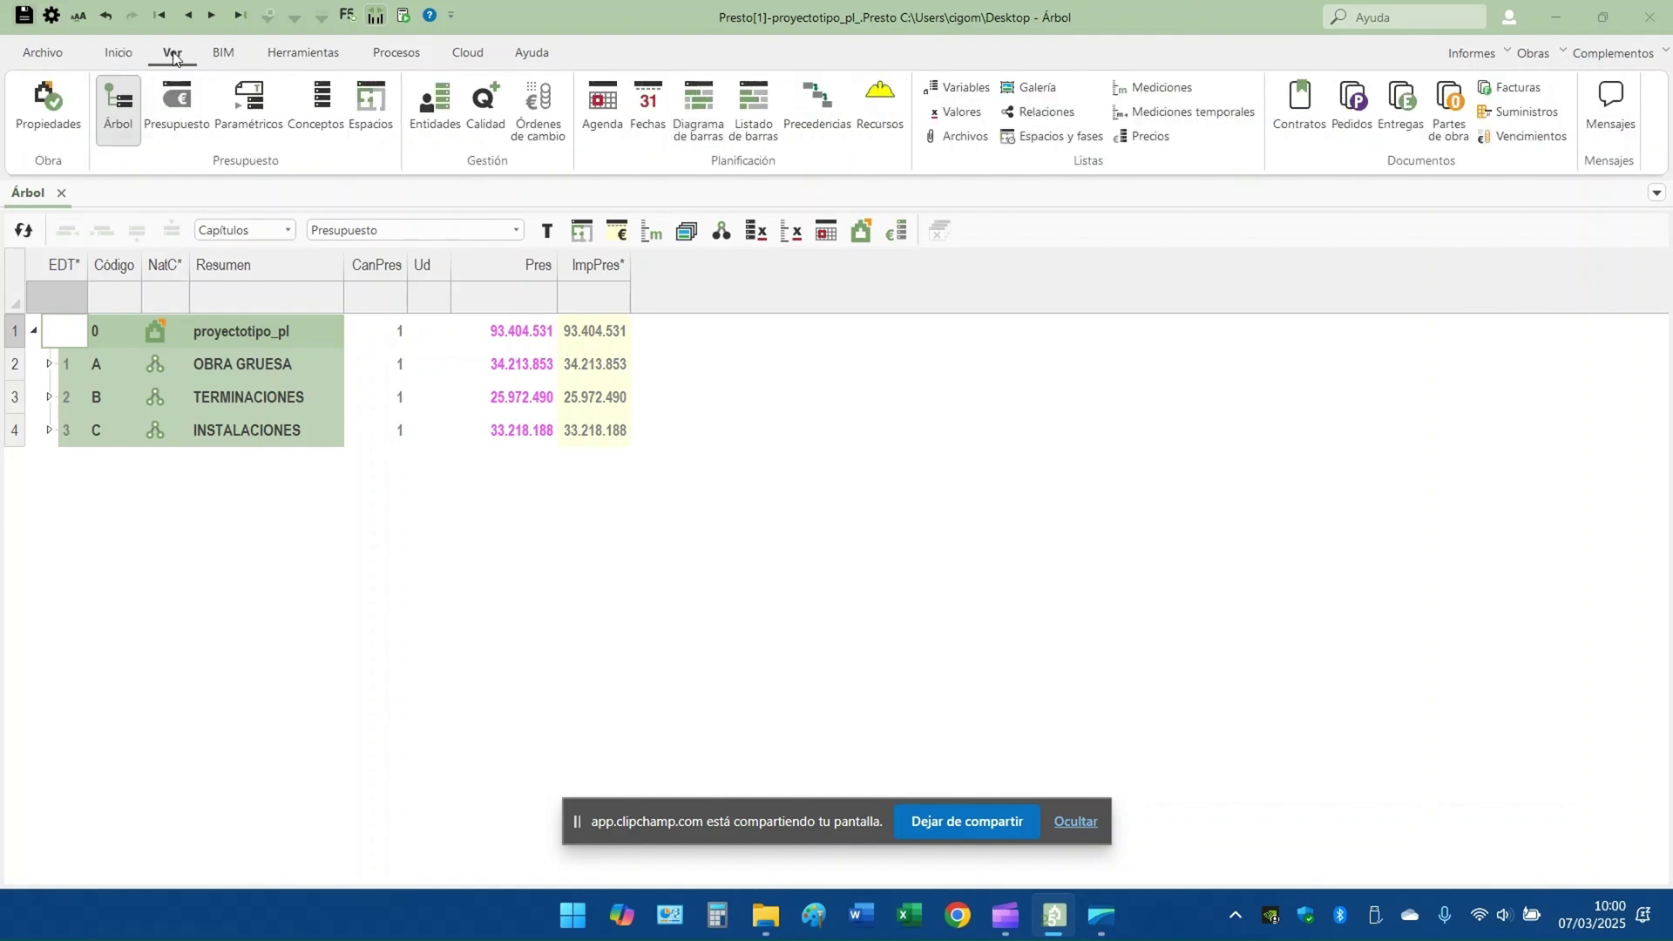
left_click(287, 230)
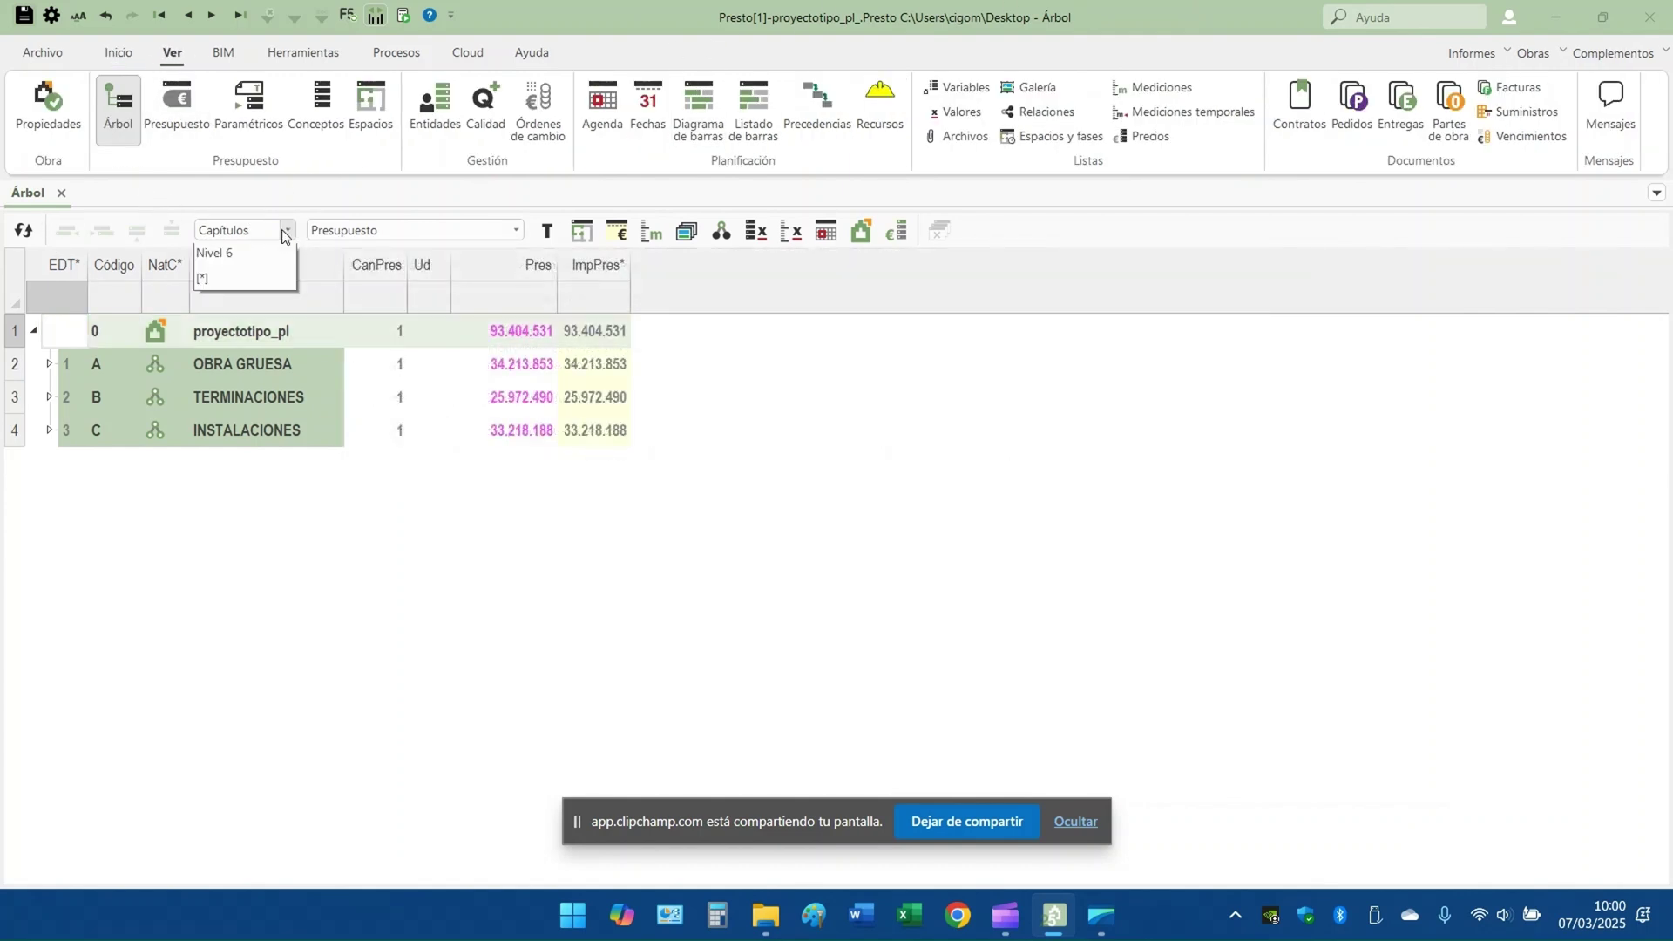
left_click(257, 312)
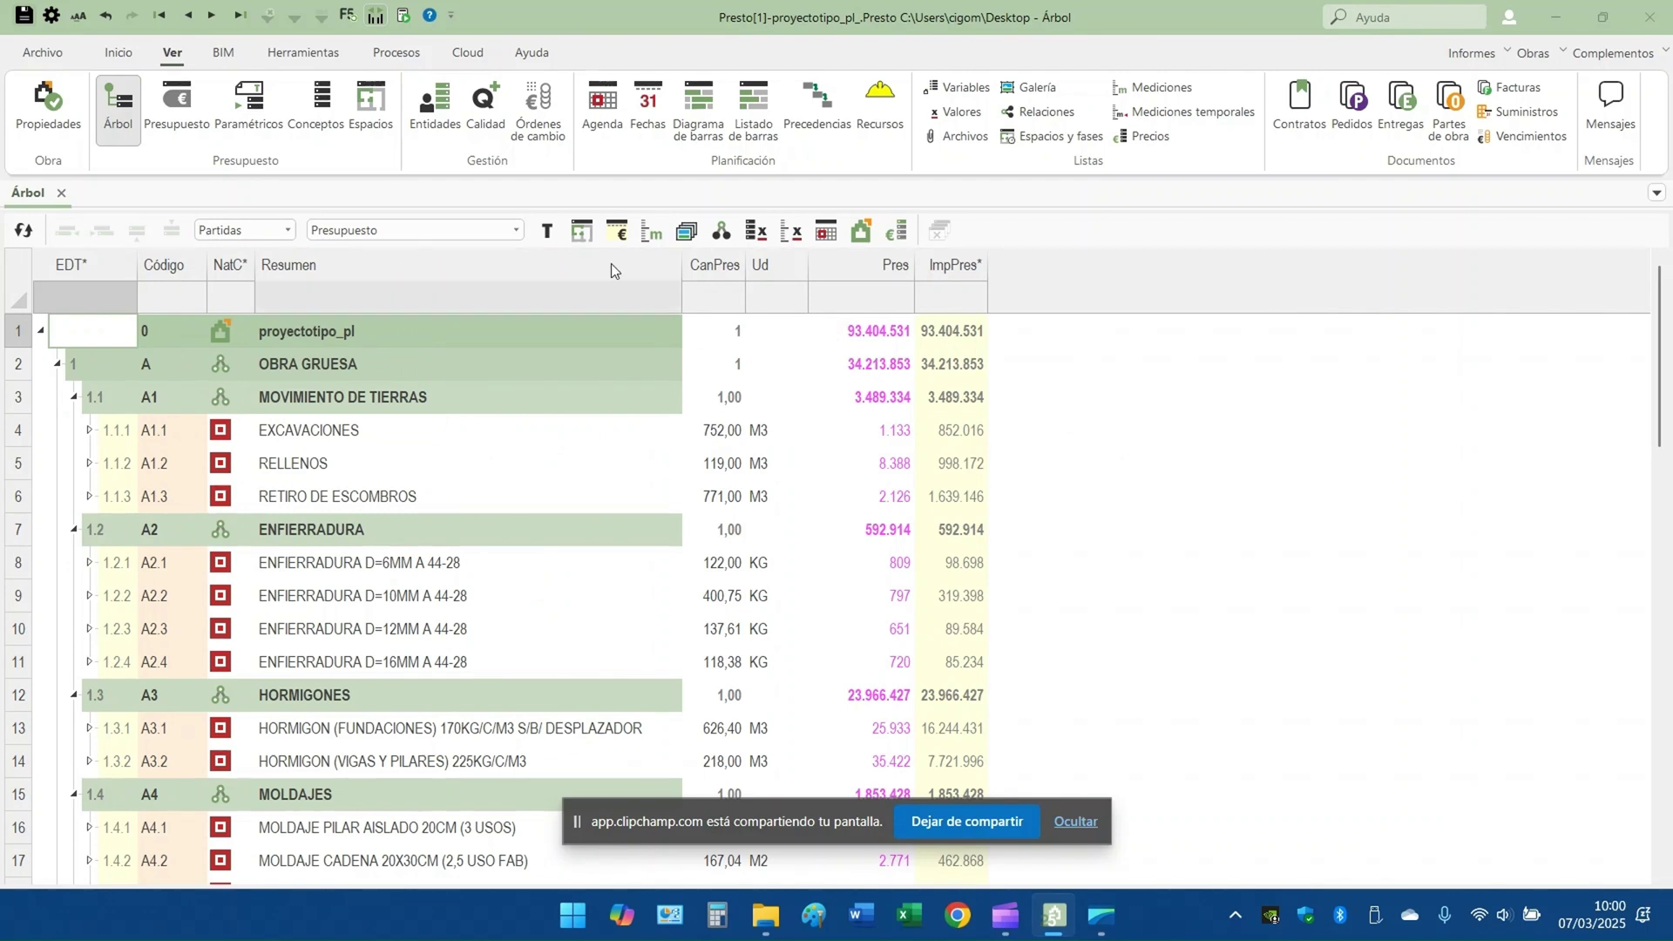
left_click(512, 231)
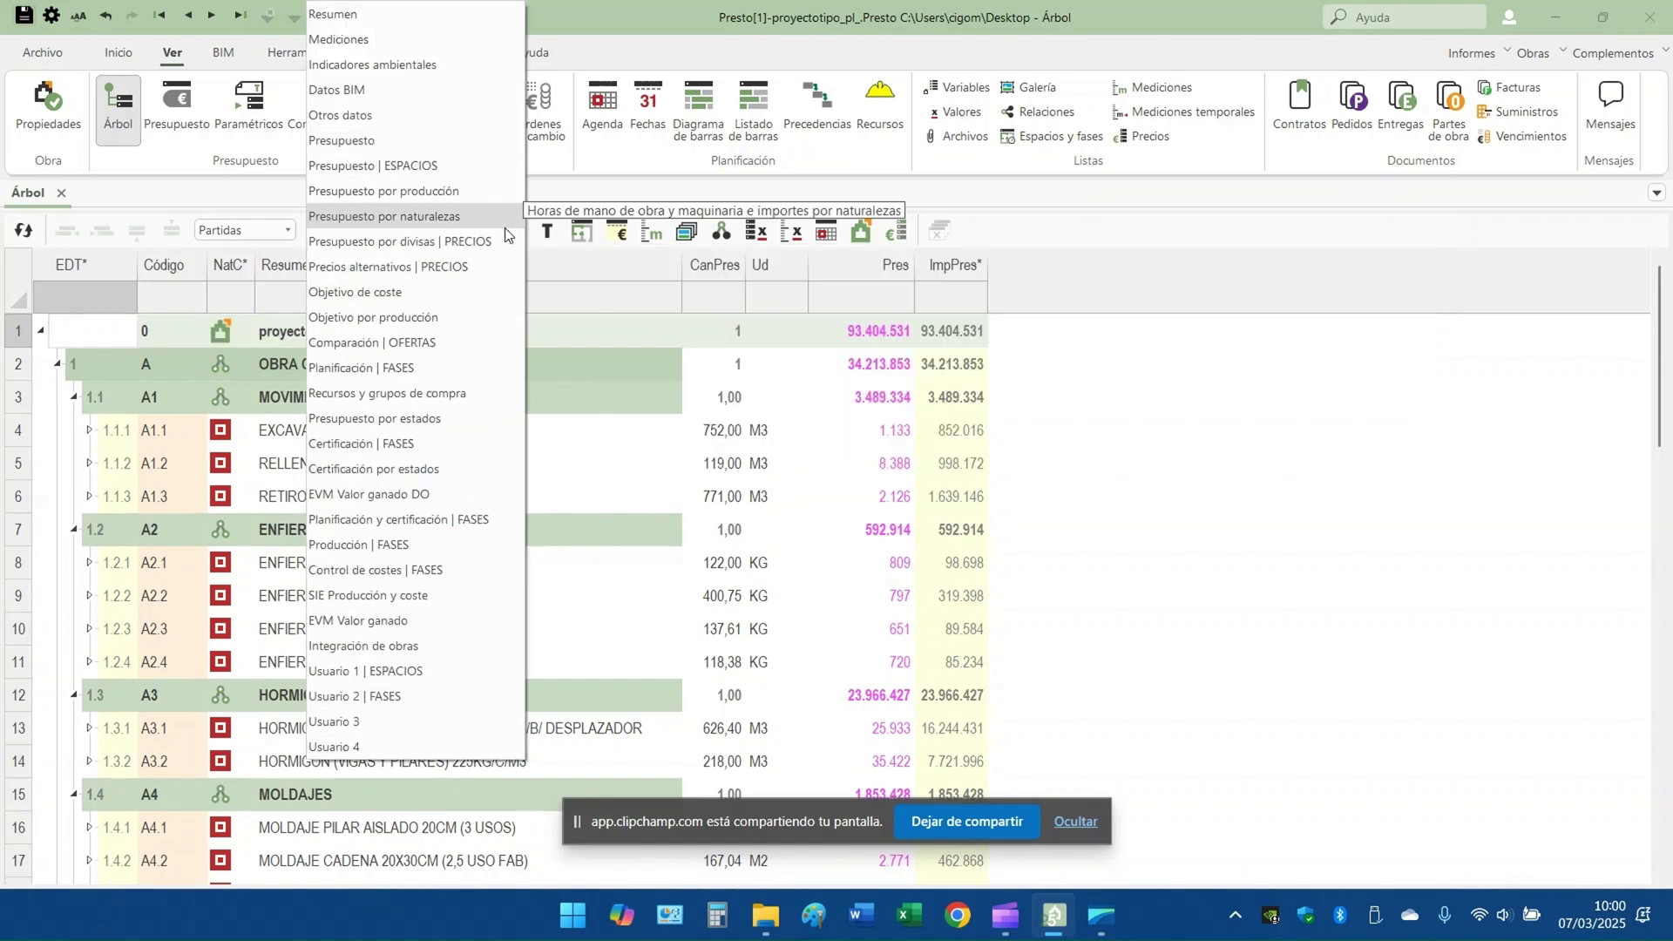
left_click(405, 294)
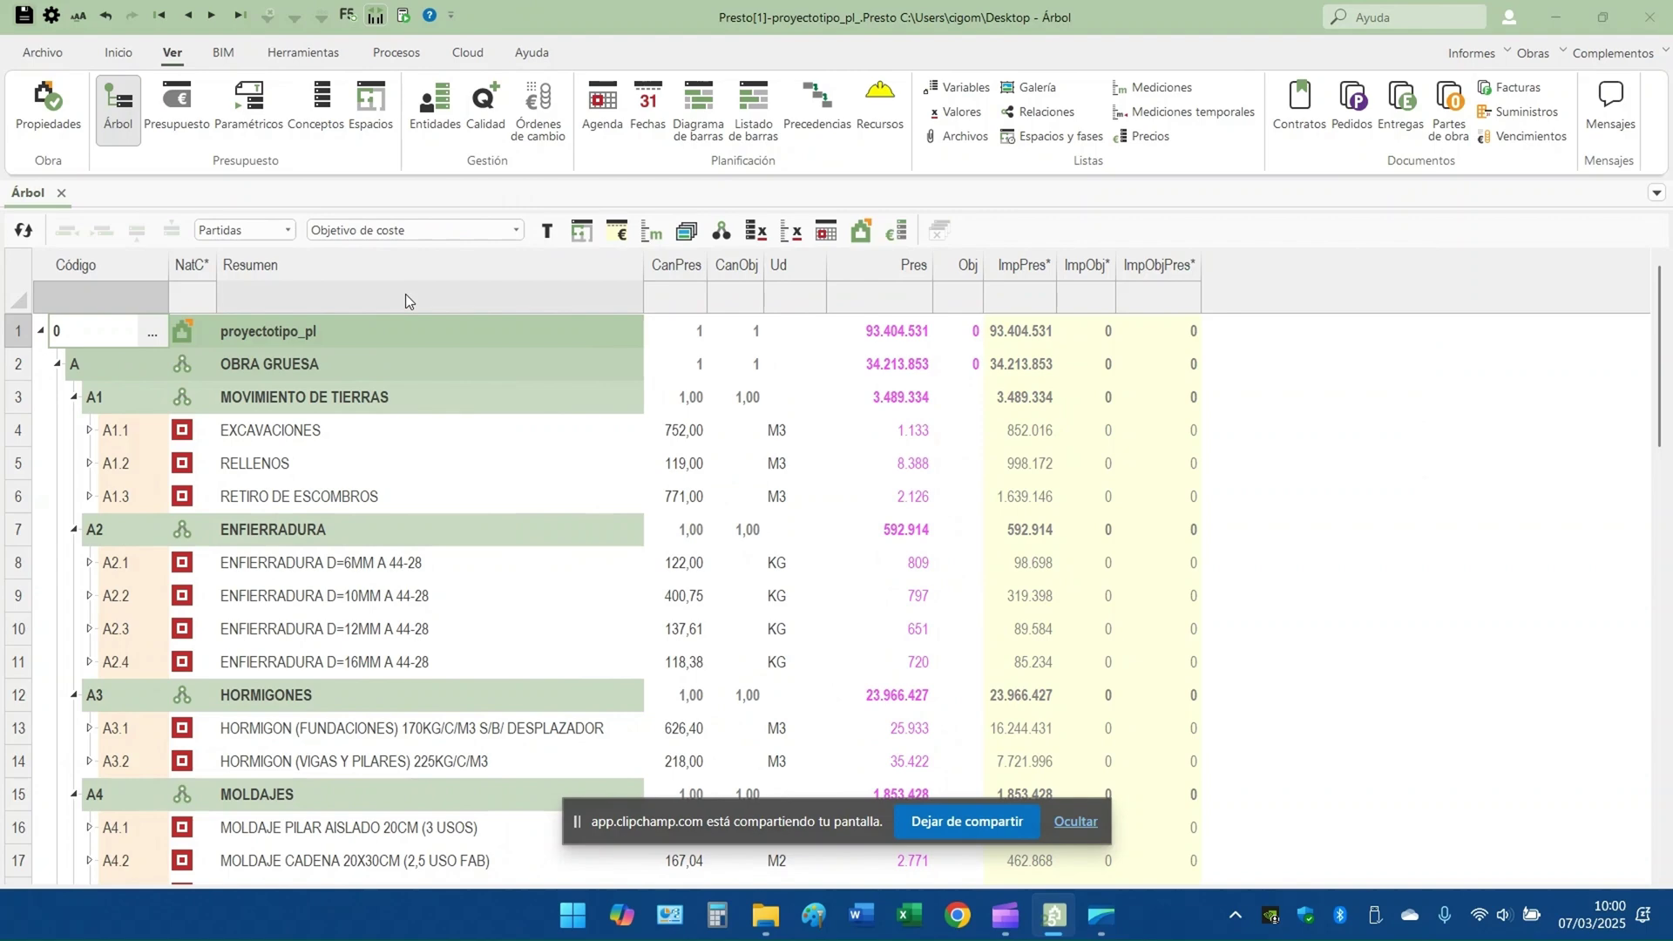
Examine the budget columns CanPres, Pres and ImpPres against the objective columns CanObj, Obj and ImpObj
left_click(688, 301)
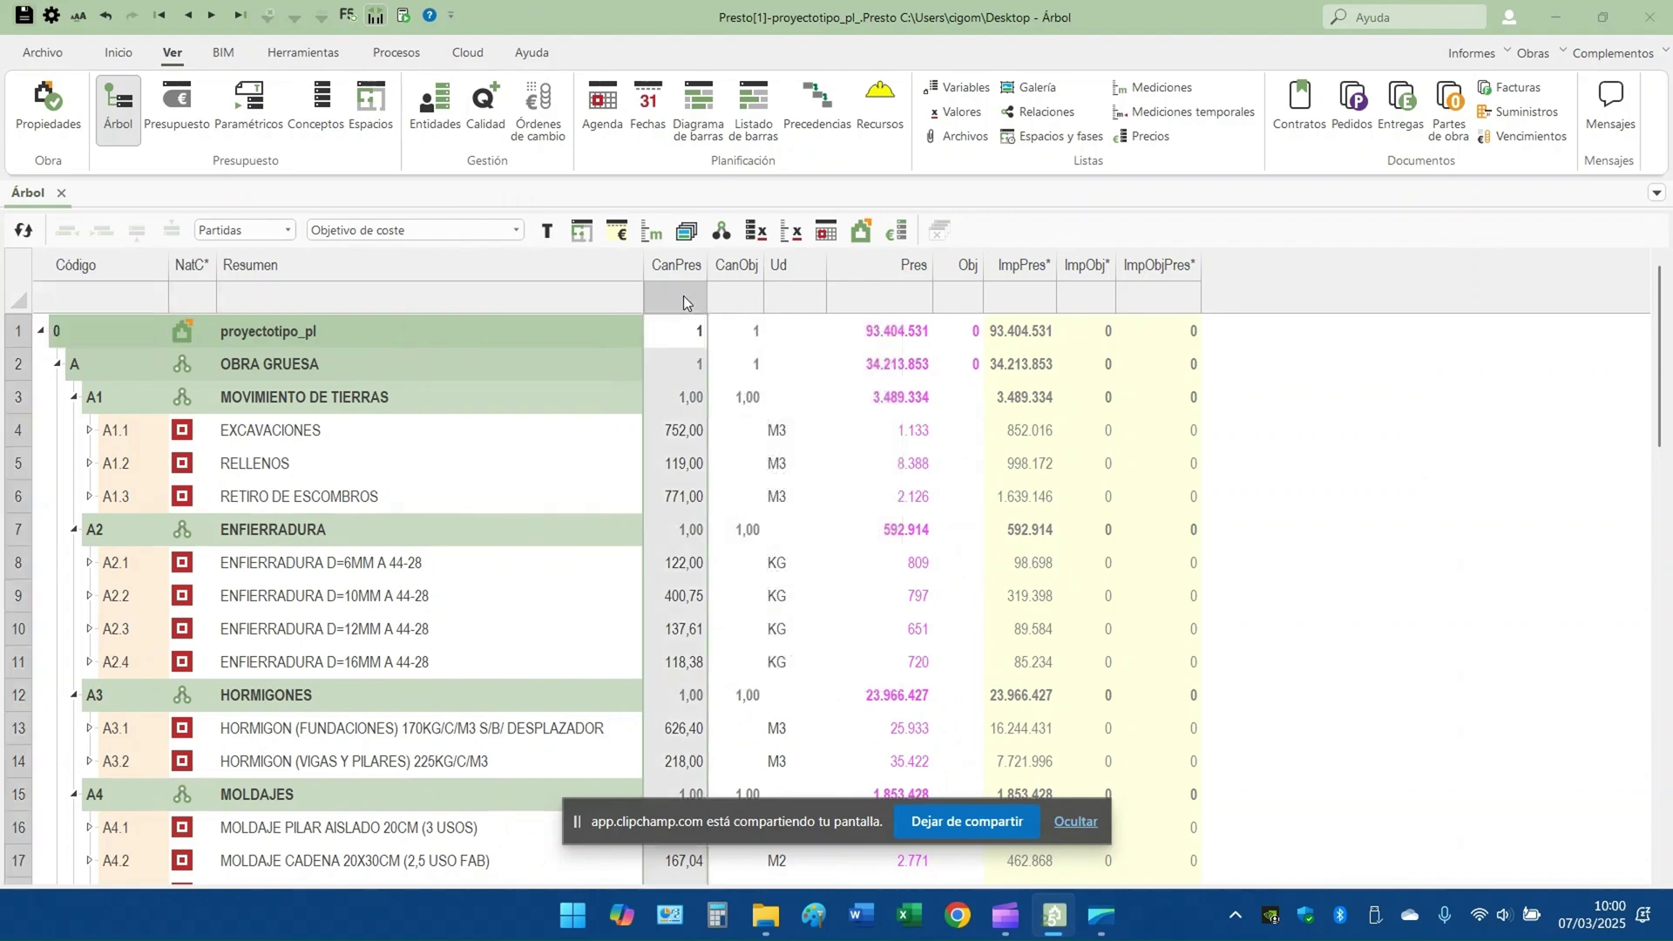
left_click(867, 311)
left_click(1010, 298)
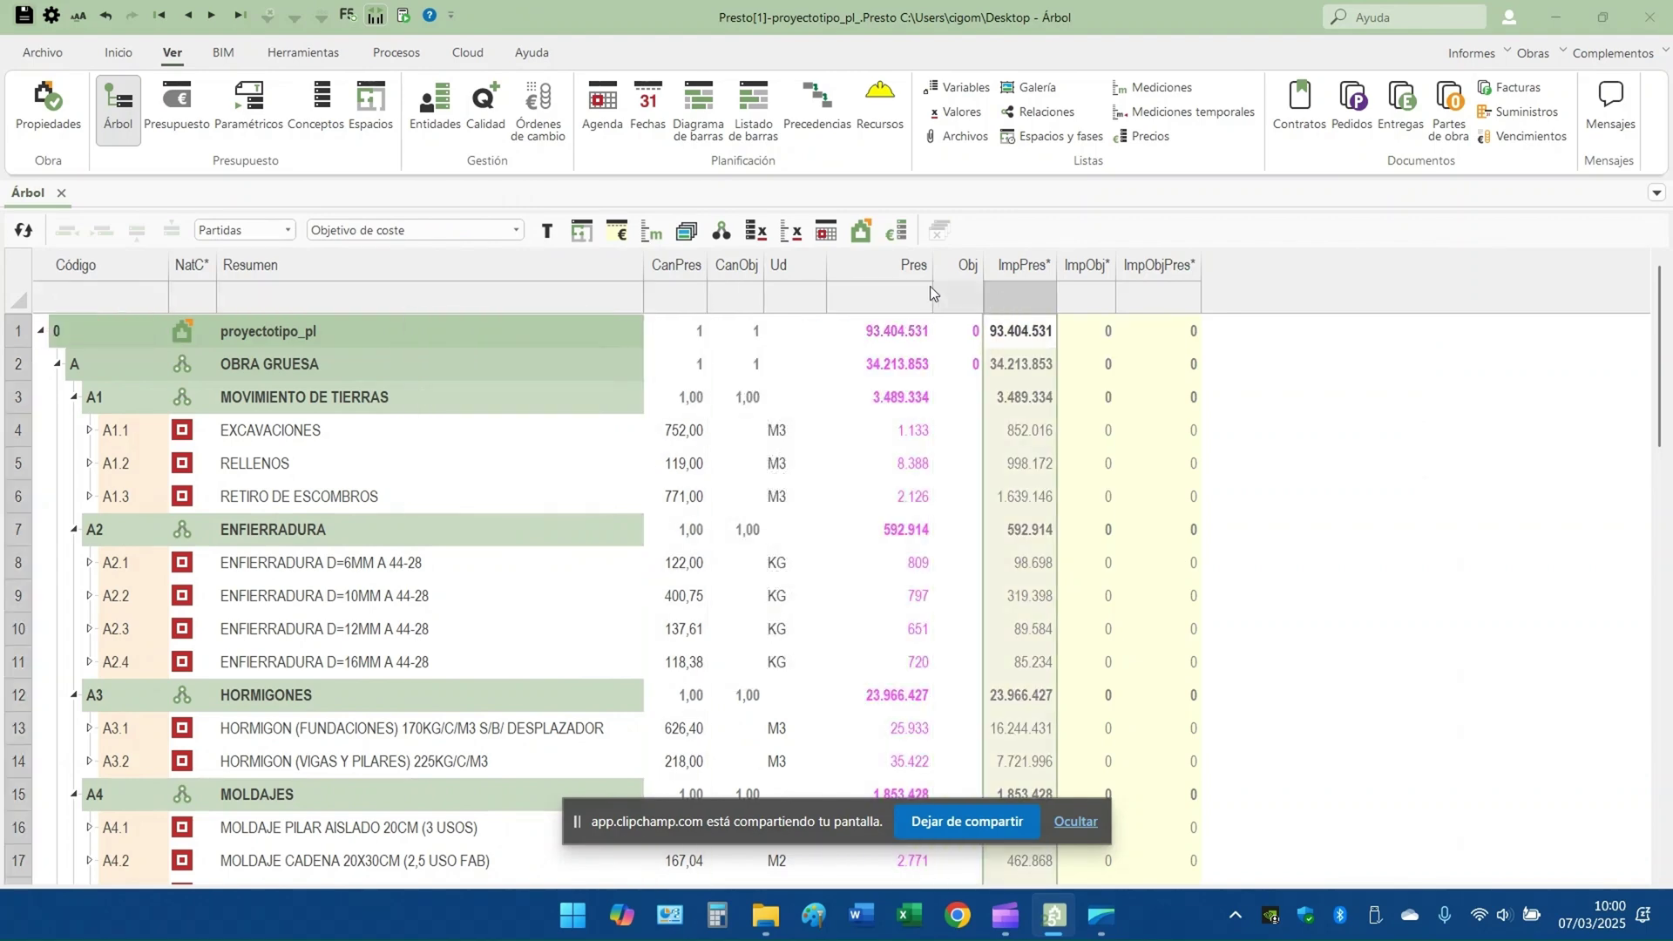
left_click(683, 296)
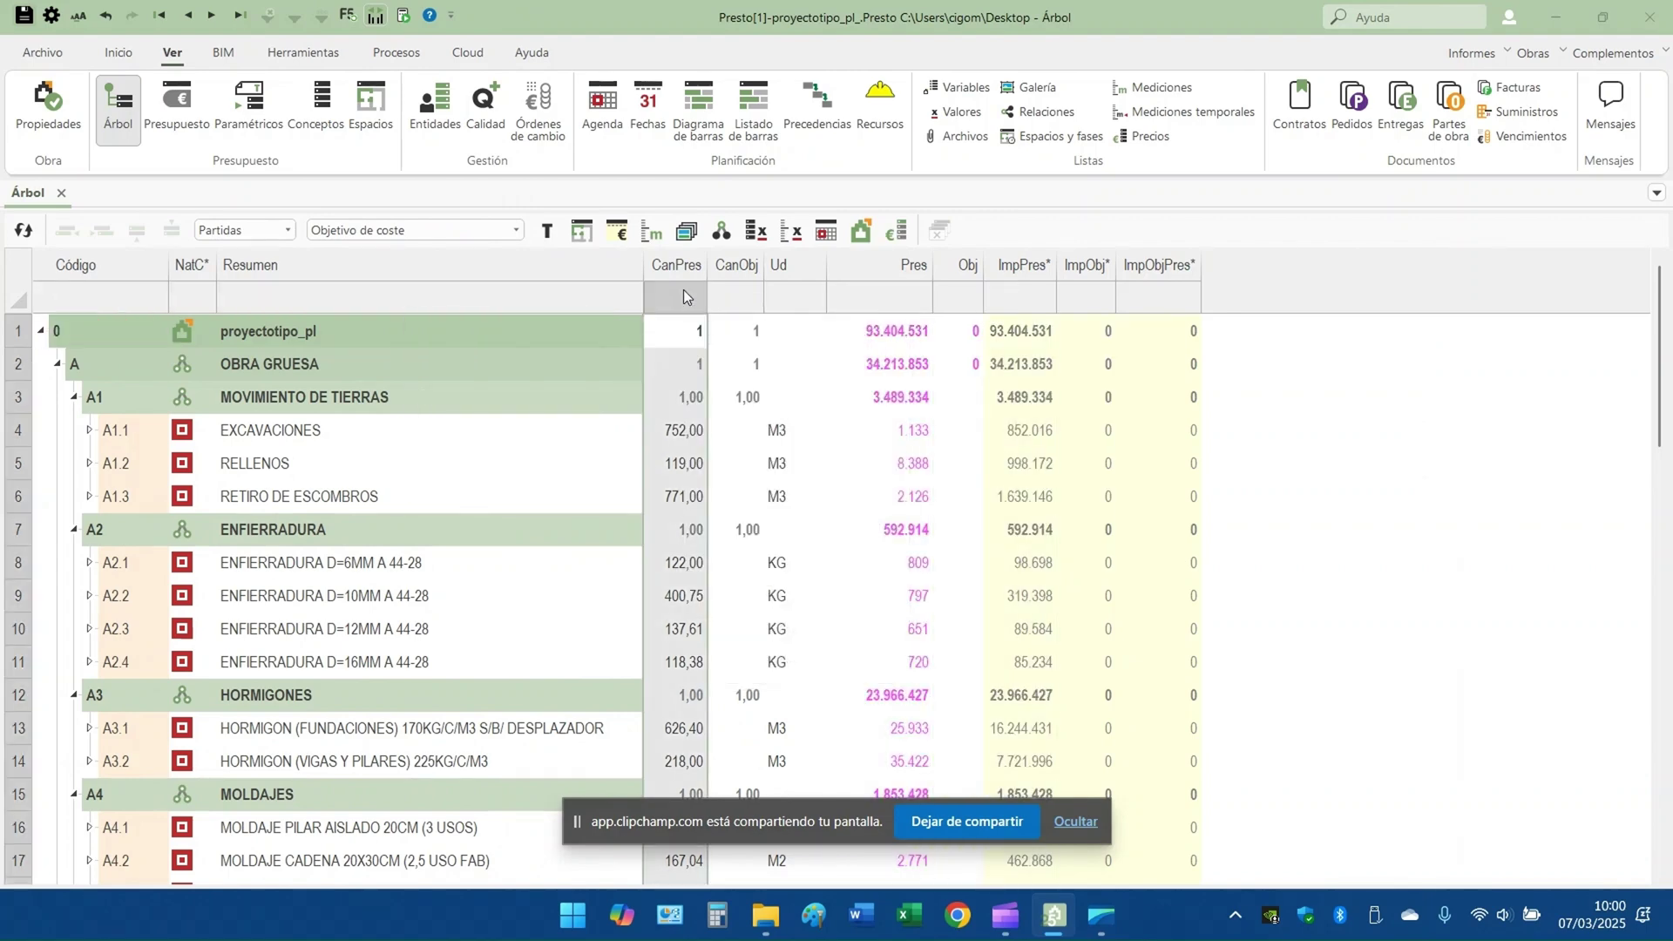
left_click(730, 296)
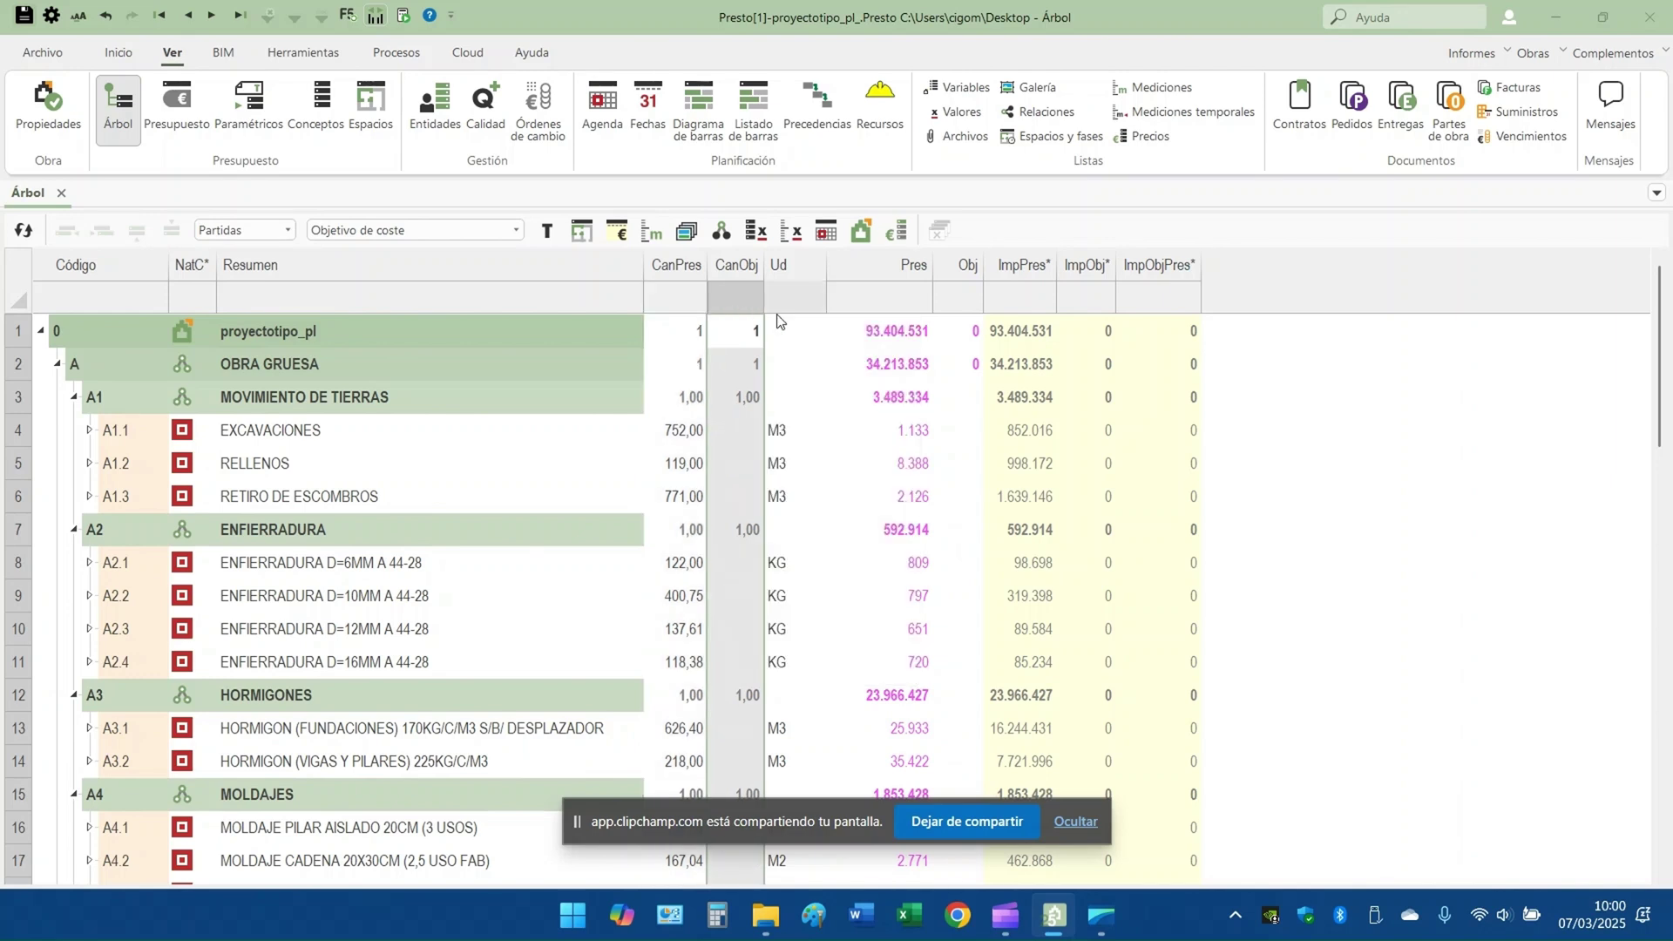
left_click(957, 302)
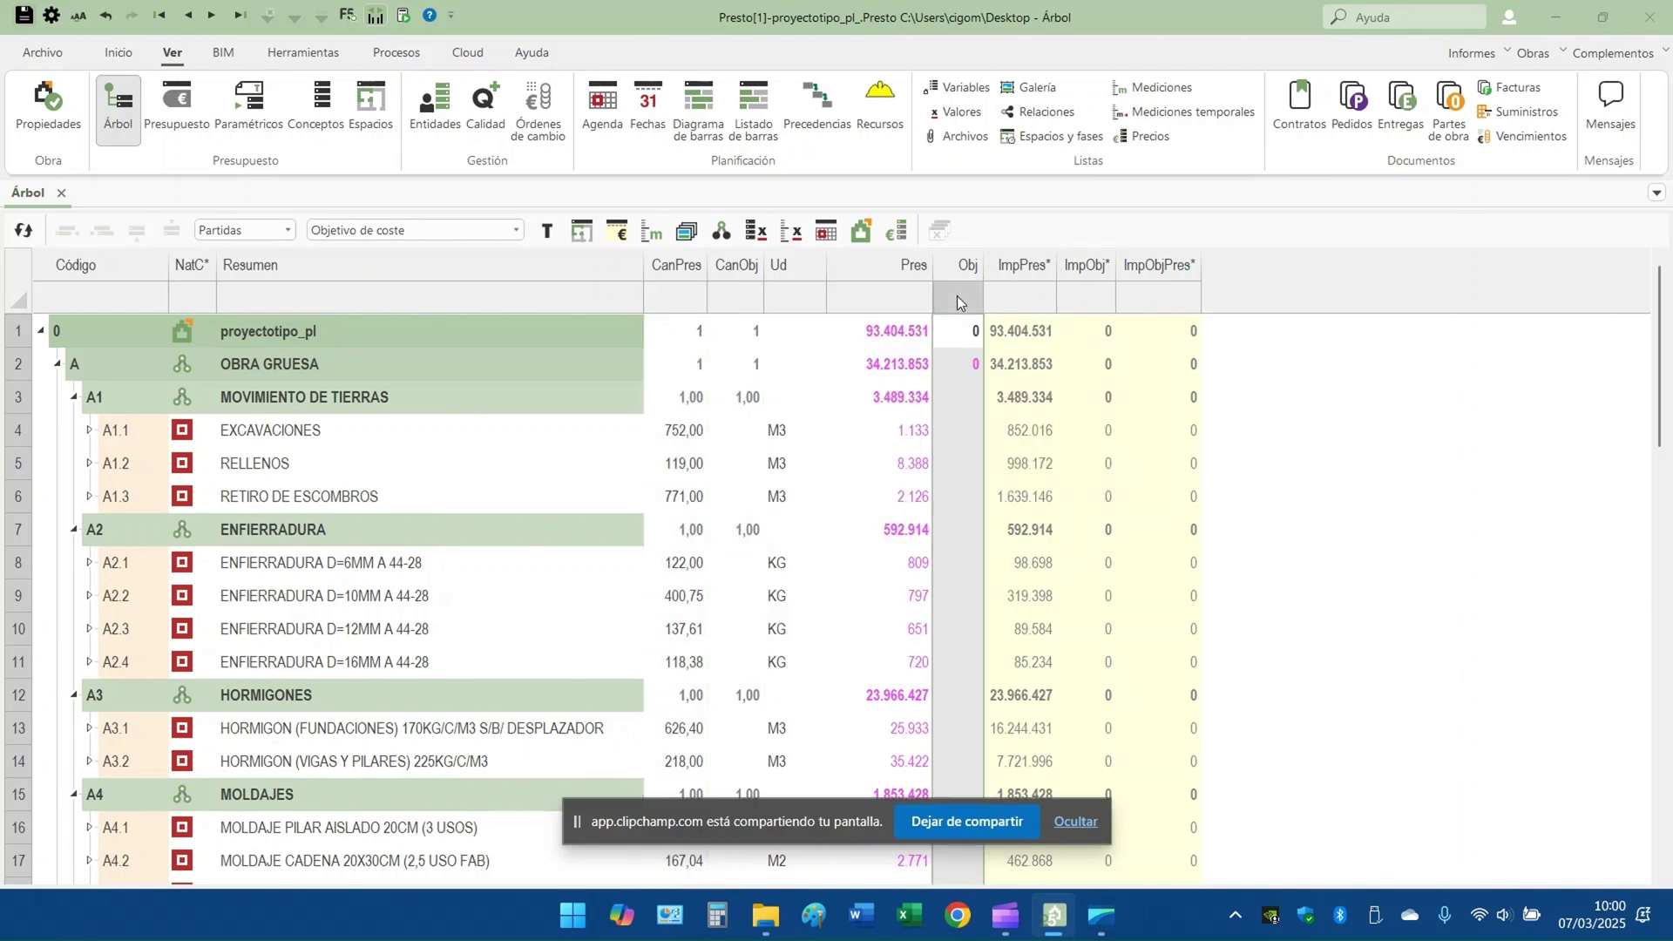
left_click(1088, 301)
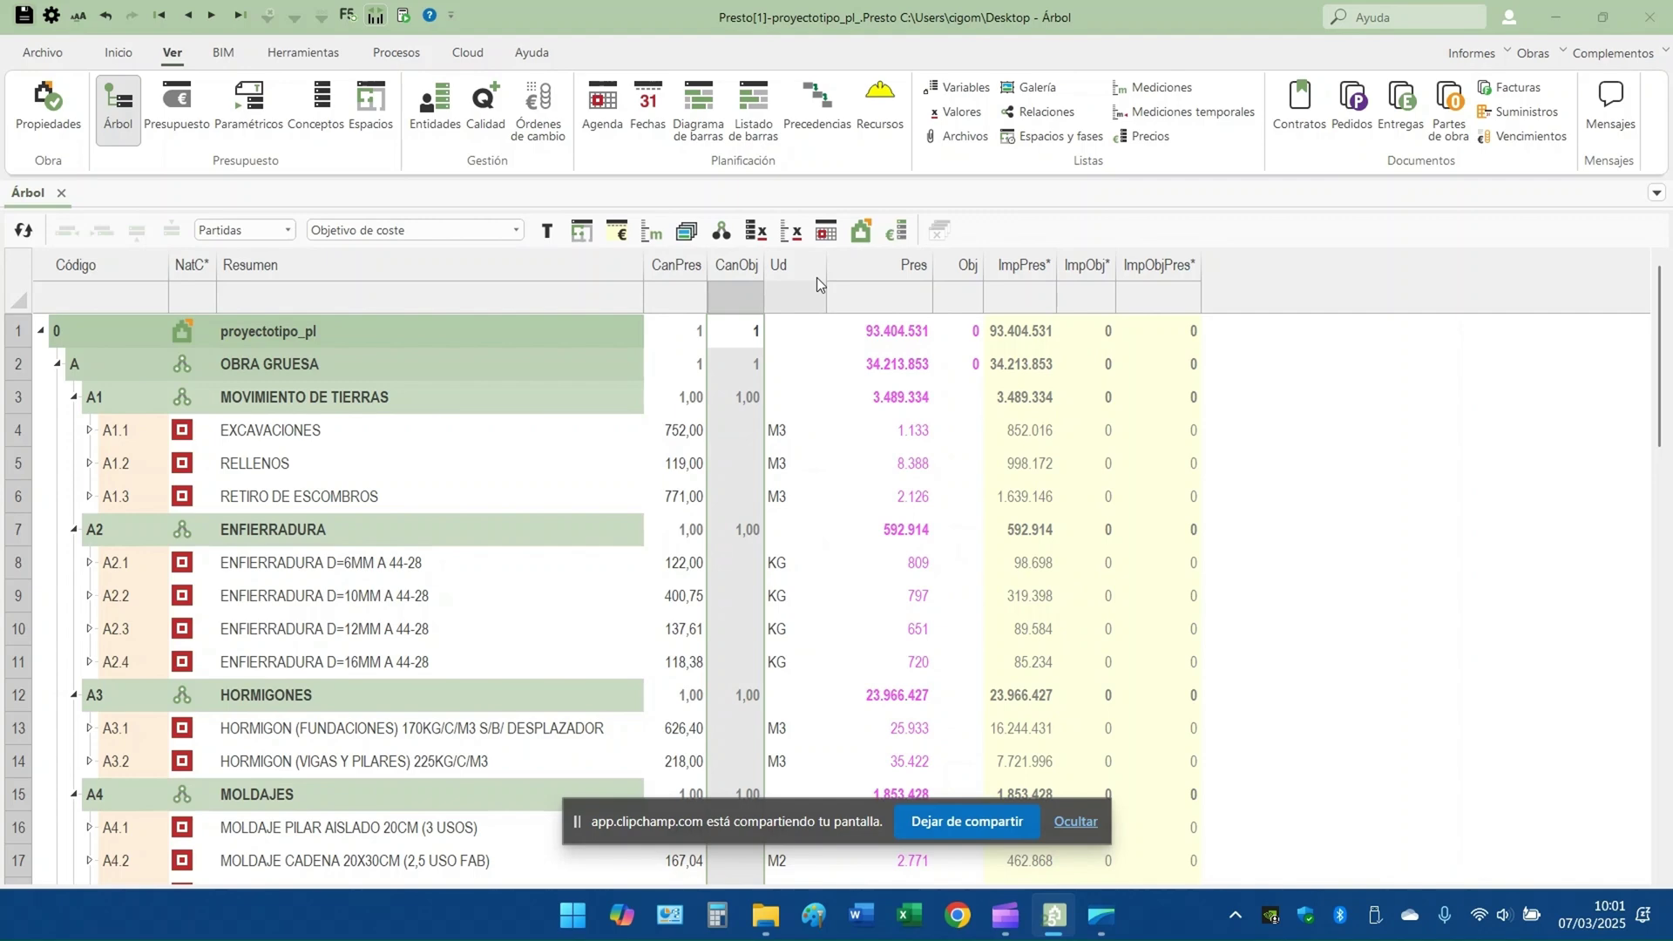
left_click(965, 286)
left_click(1083, 289)
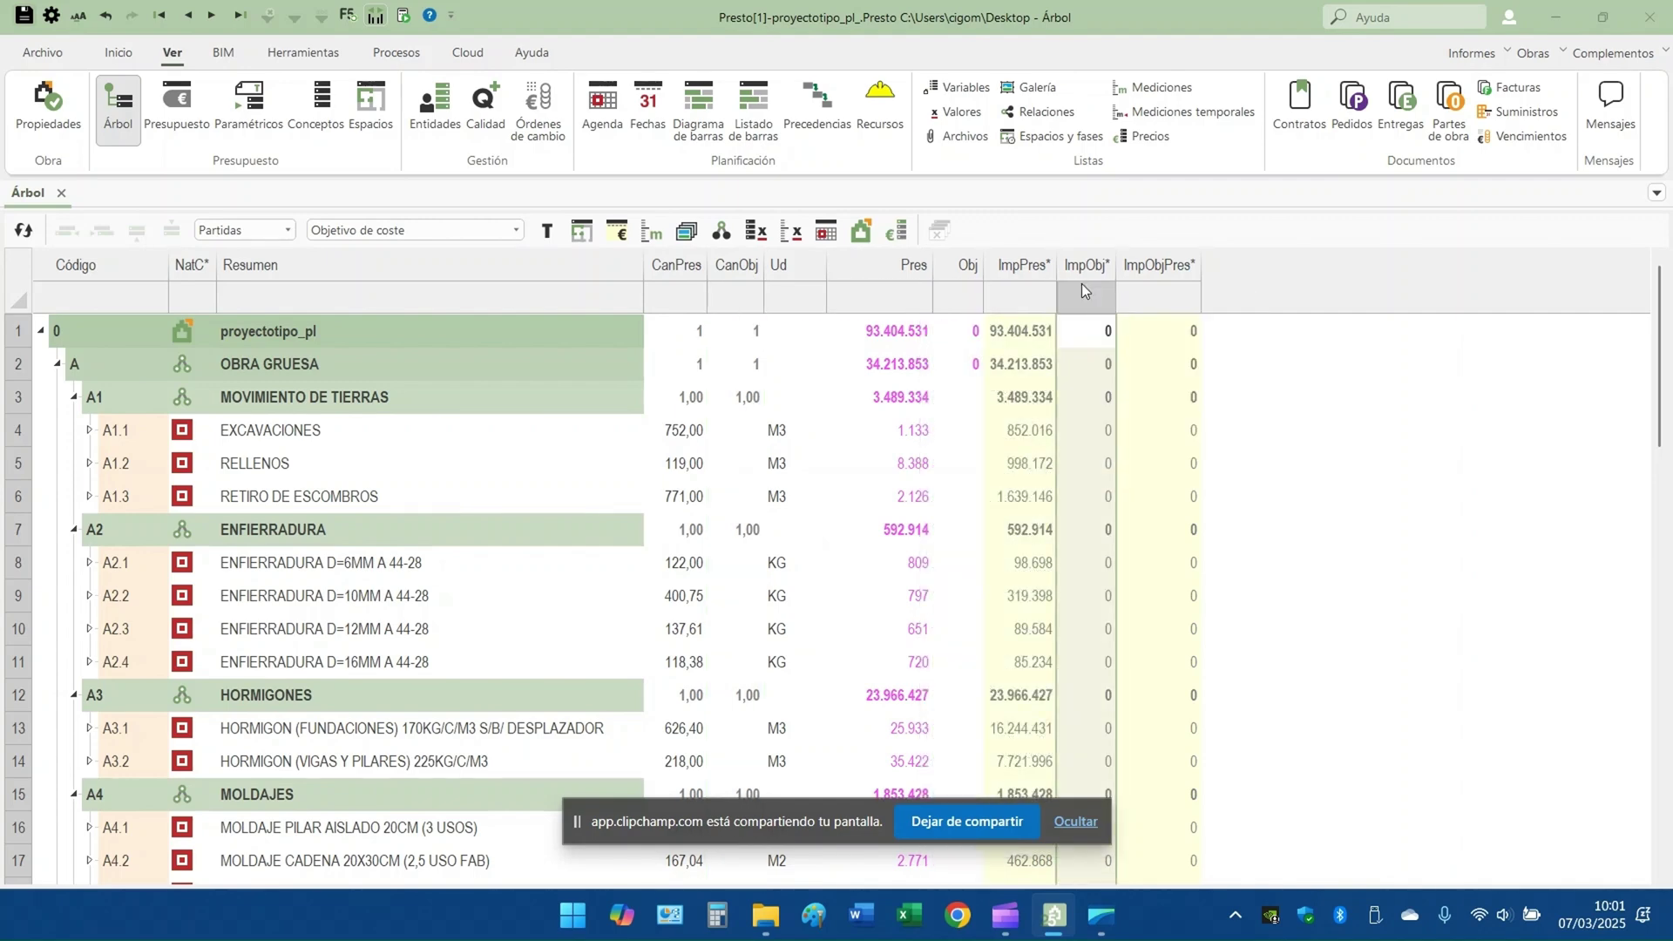
left_click(683, 298)
left_click(888, 294)
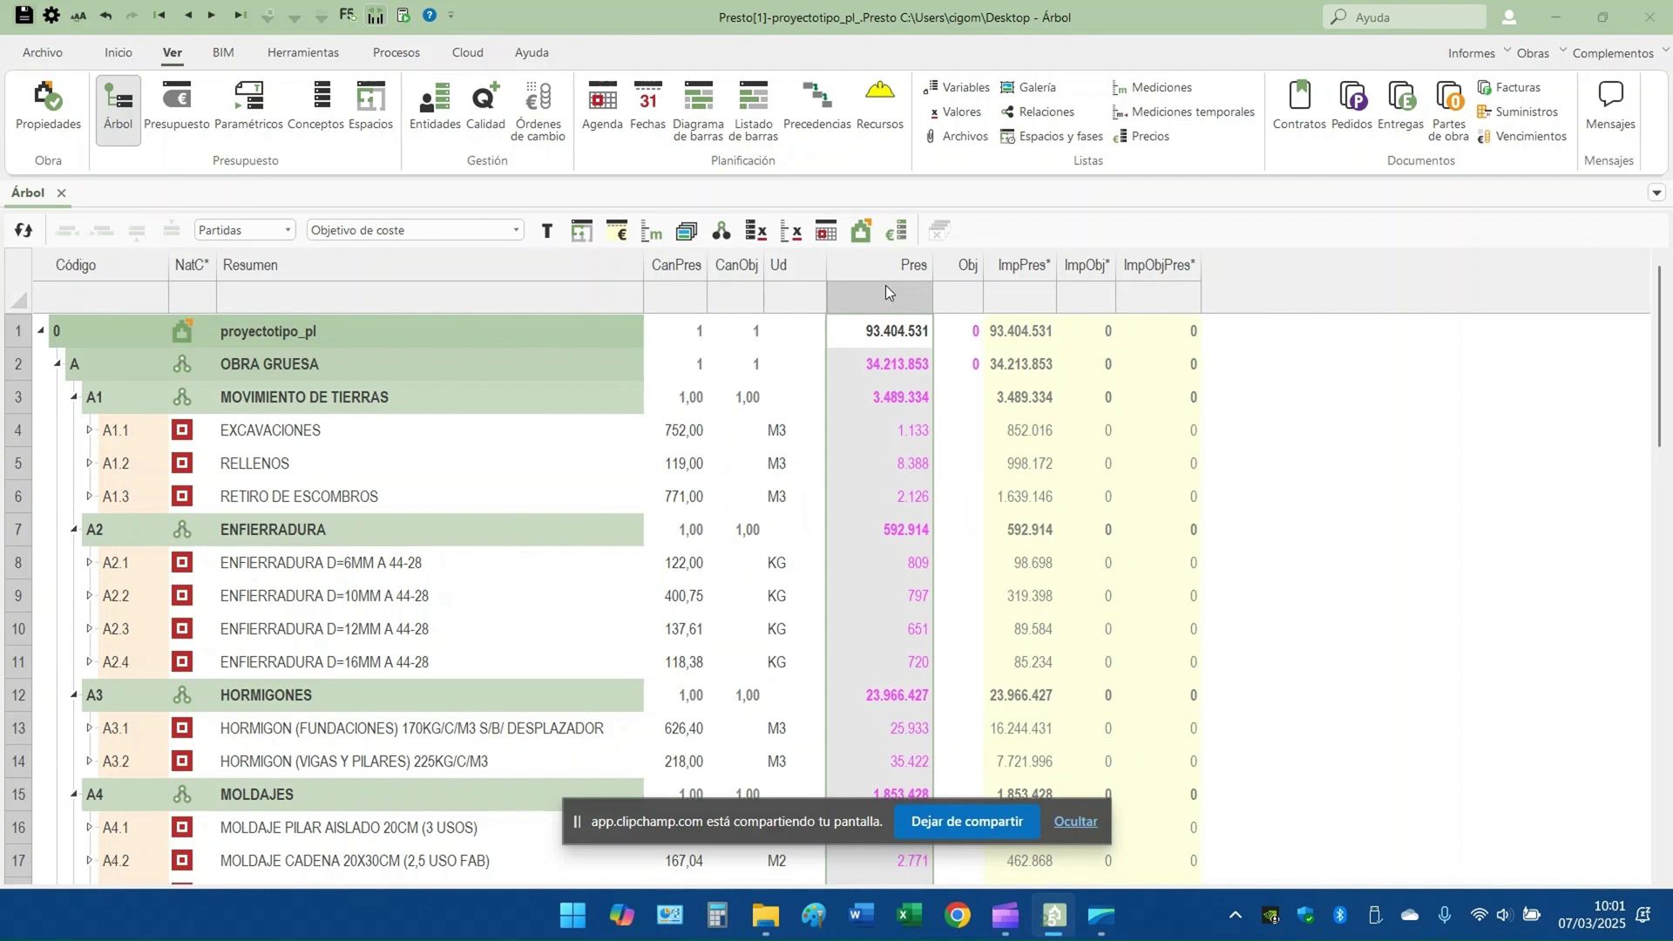
left_click(1012, 297)
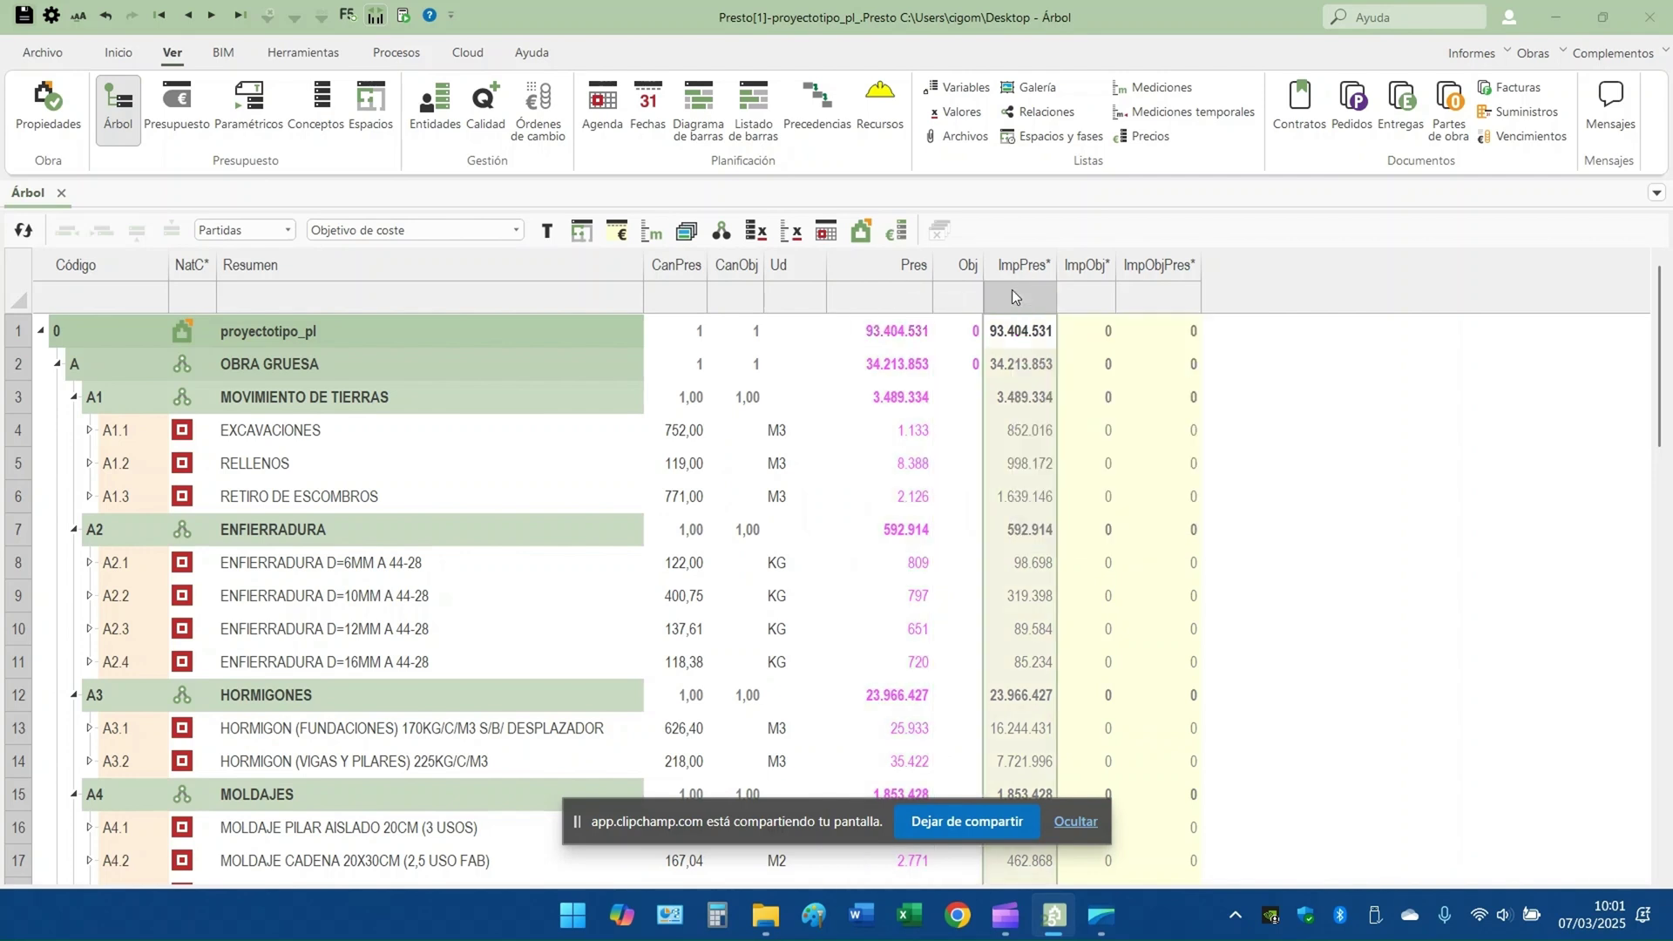
Generate the cost objective for the whole project at 90% of the labour, machinery, materials and other prices
left_click(394, 54)
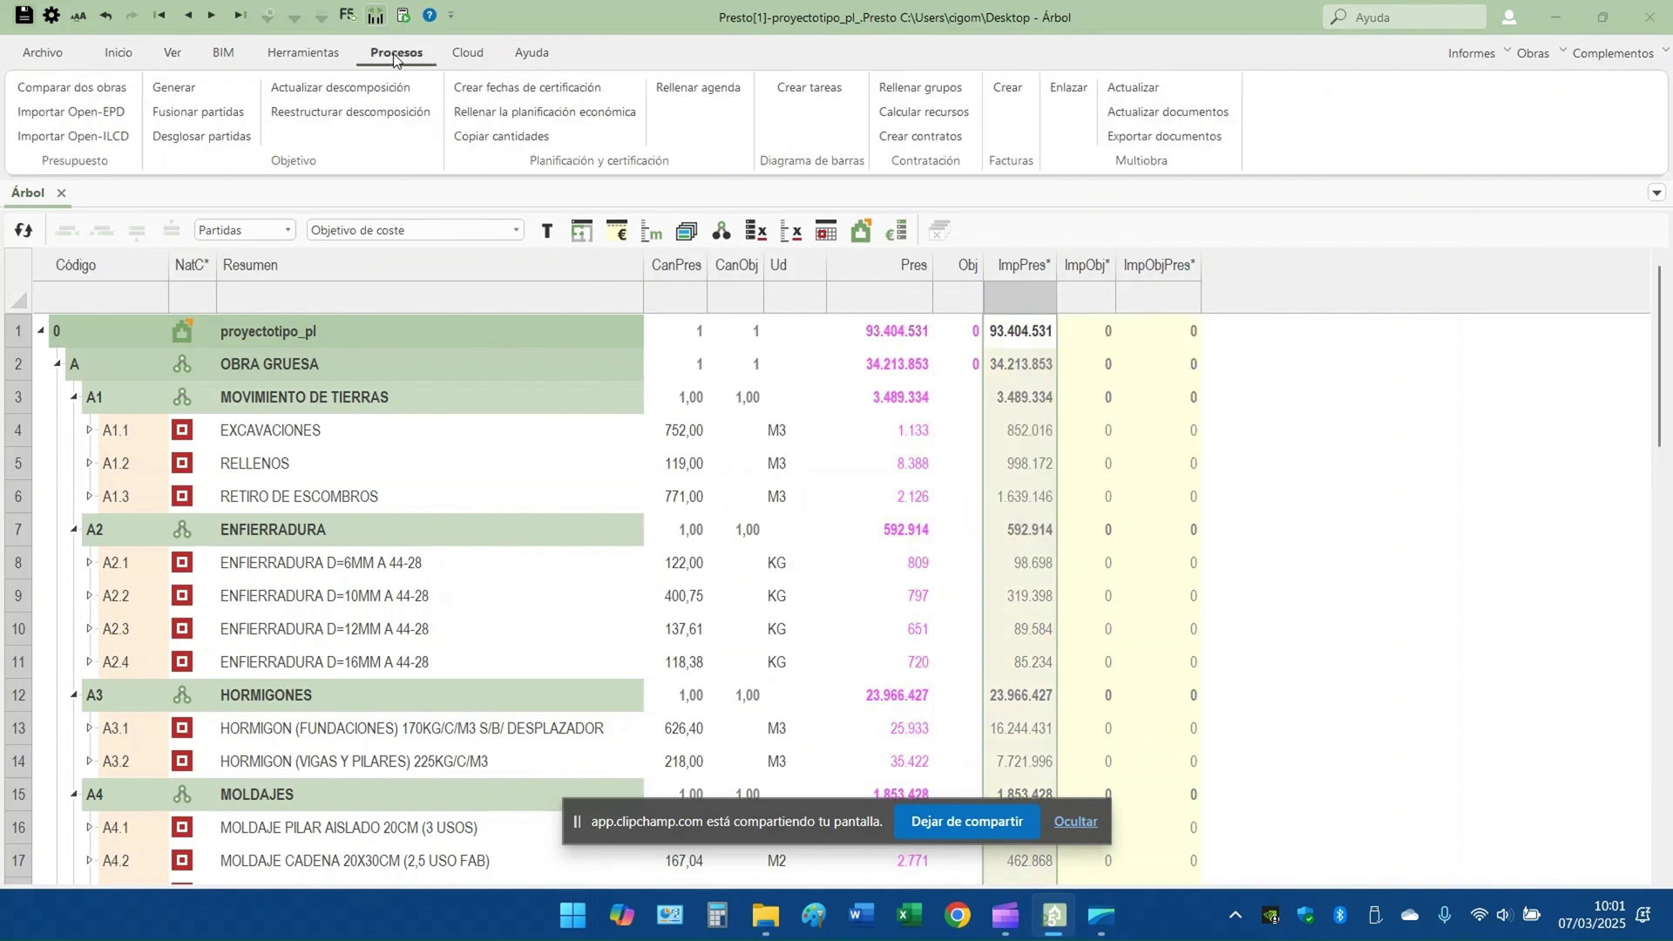
left_click(191, 91)
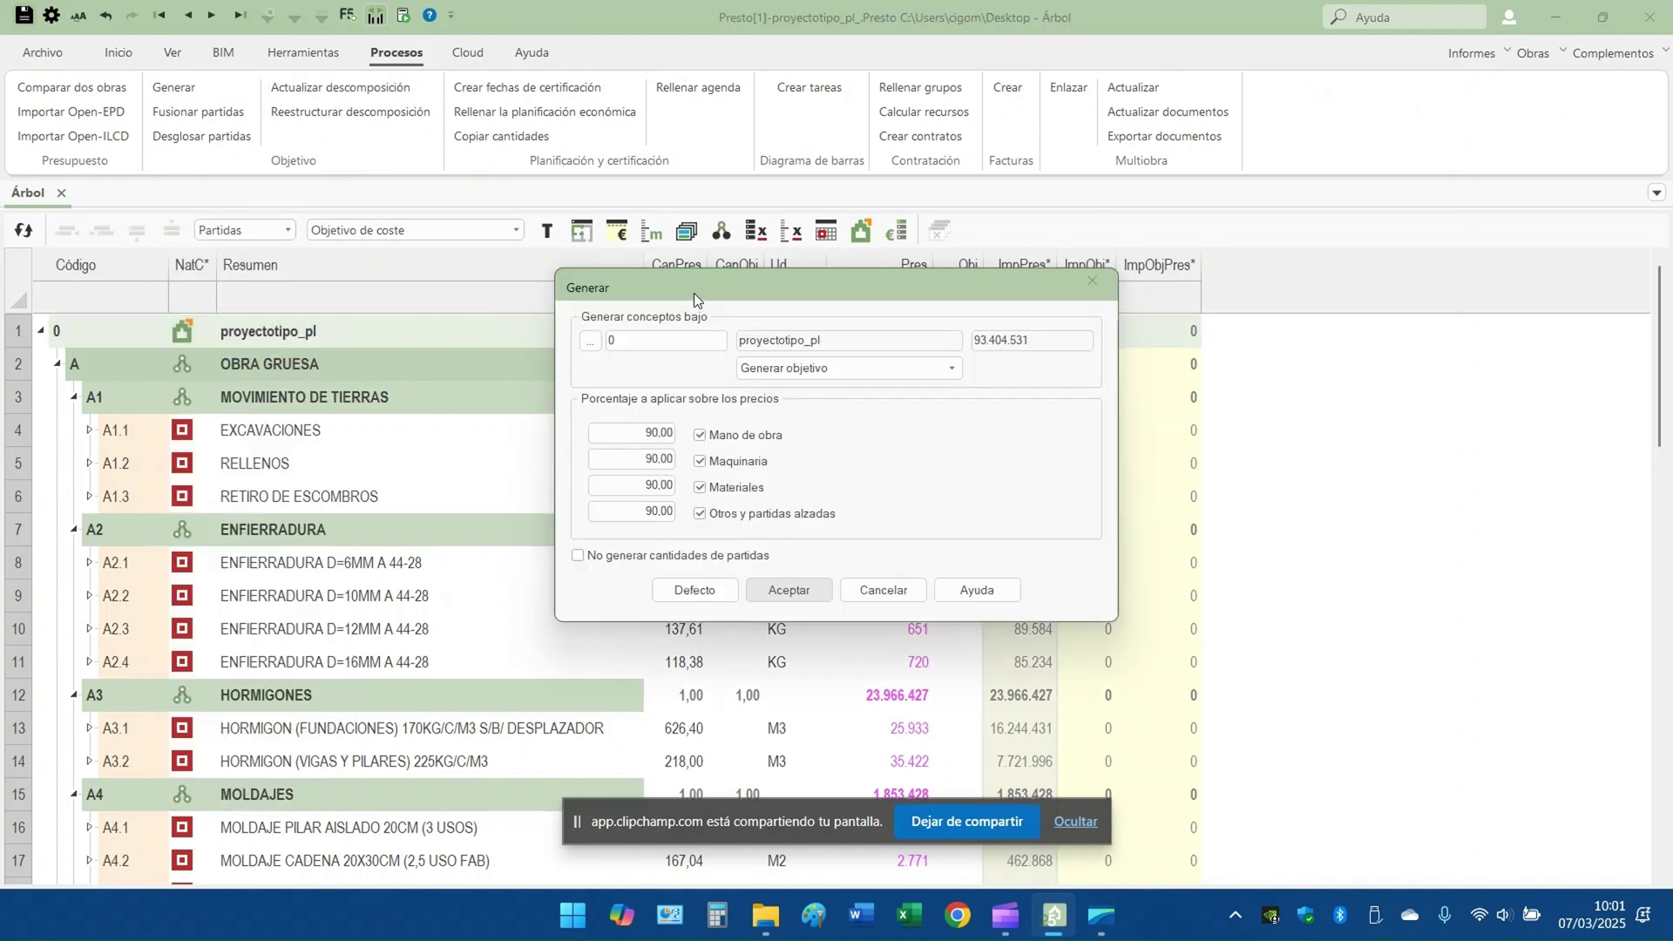
left_click_drag(693, 293, 1180, 278)
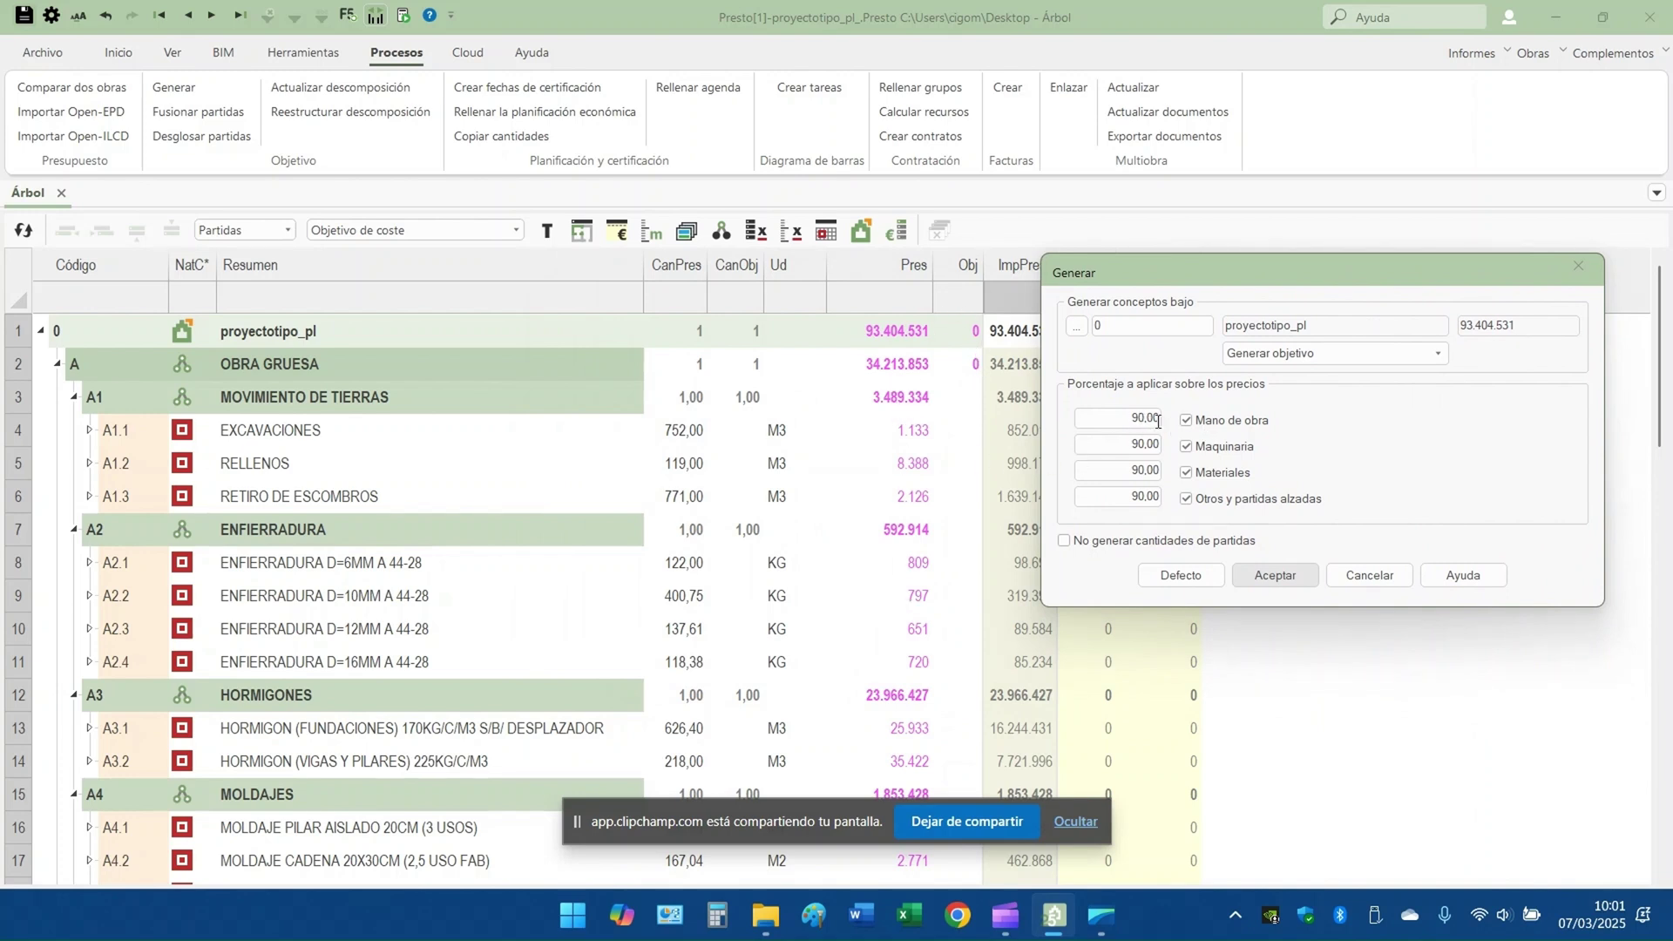
left_click_drag(1122, 421, 1169, 422)
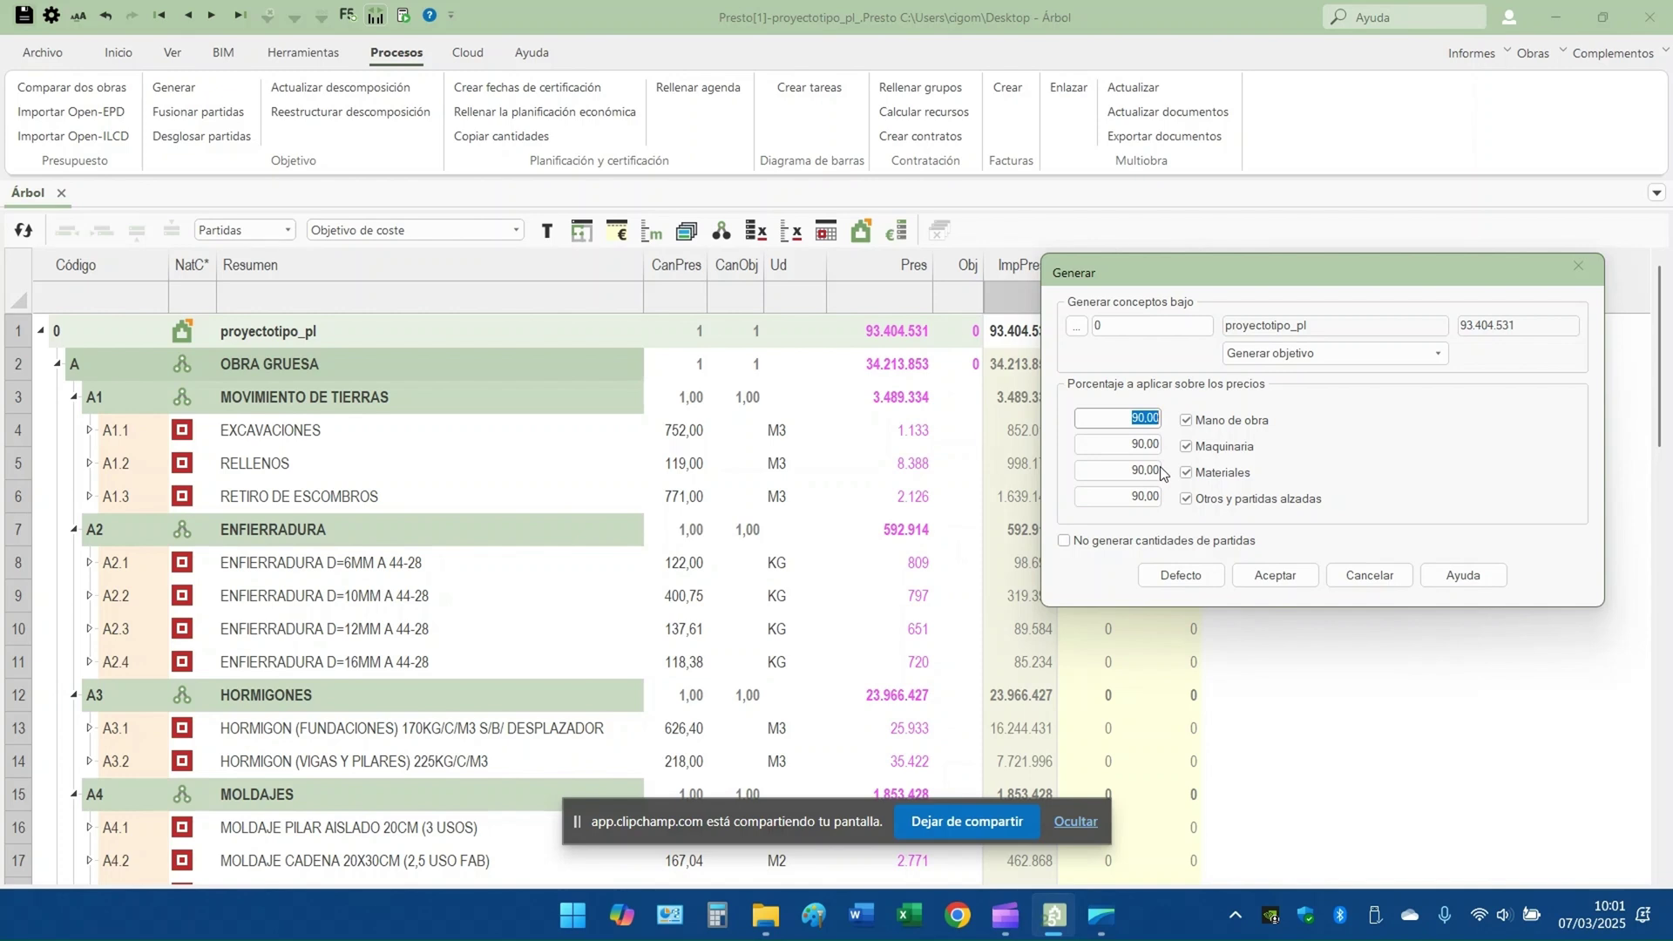
left_click(1269, 581)
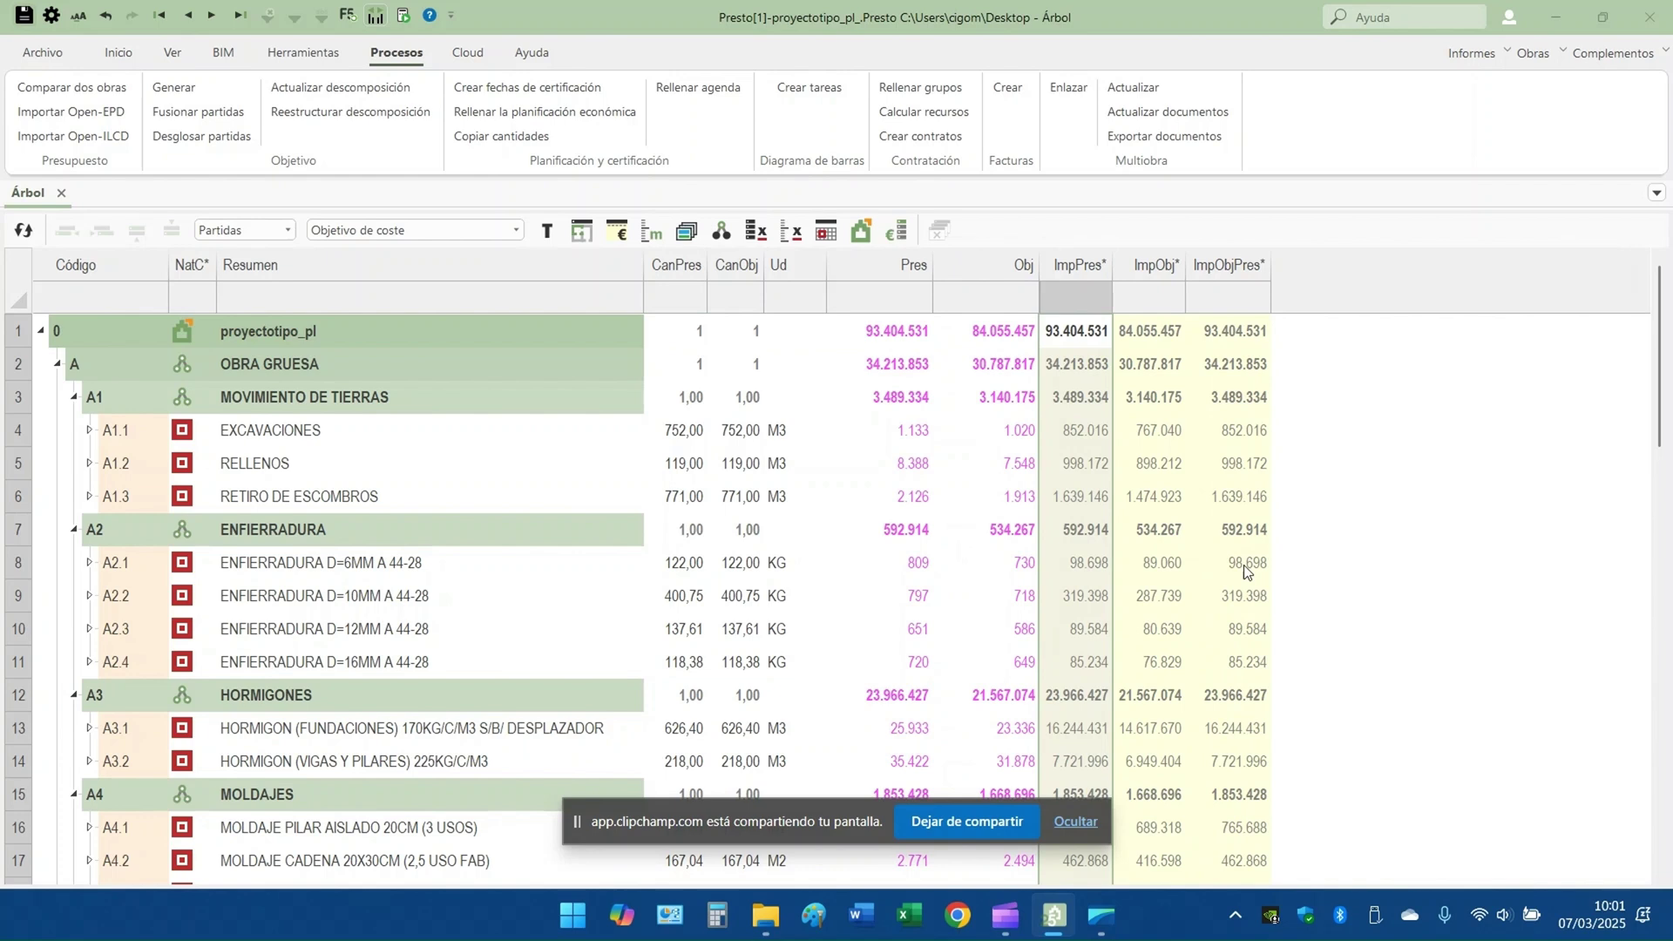
Review the generated CanObj, Obj and ImpObj columns together in the budget tree
left_click(739, 287)
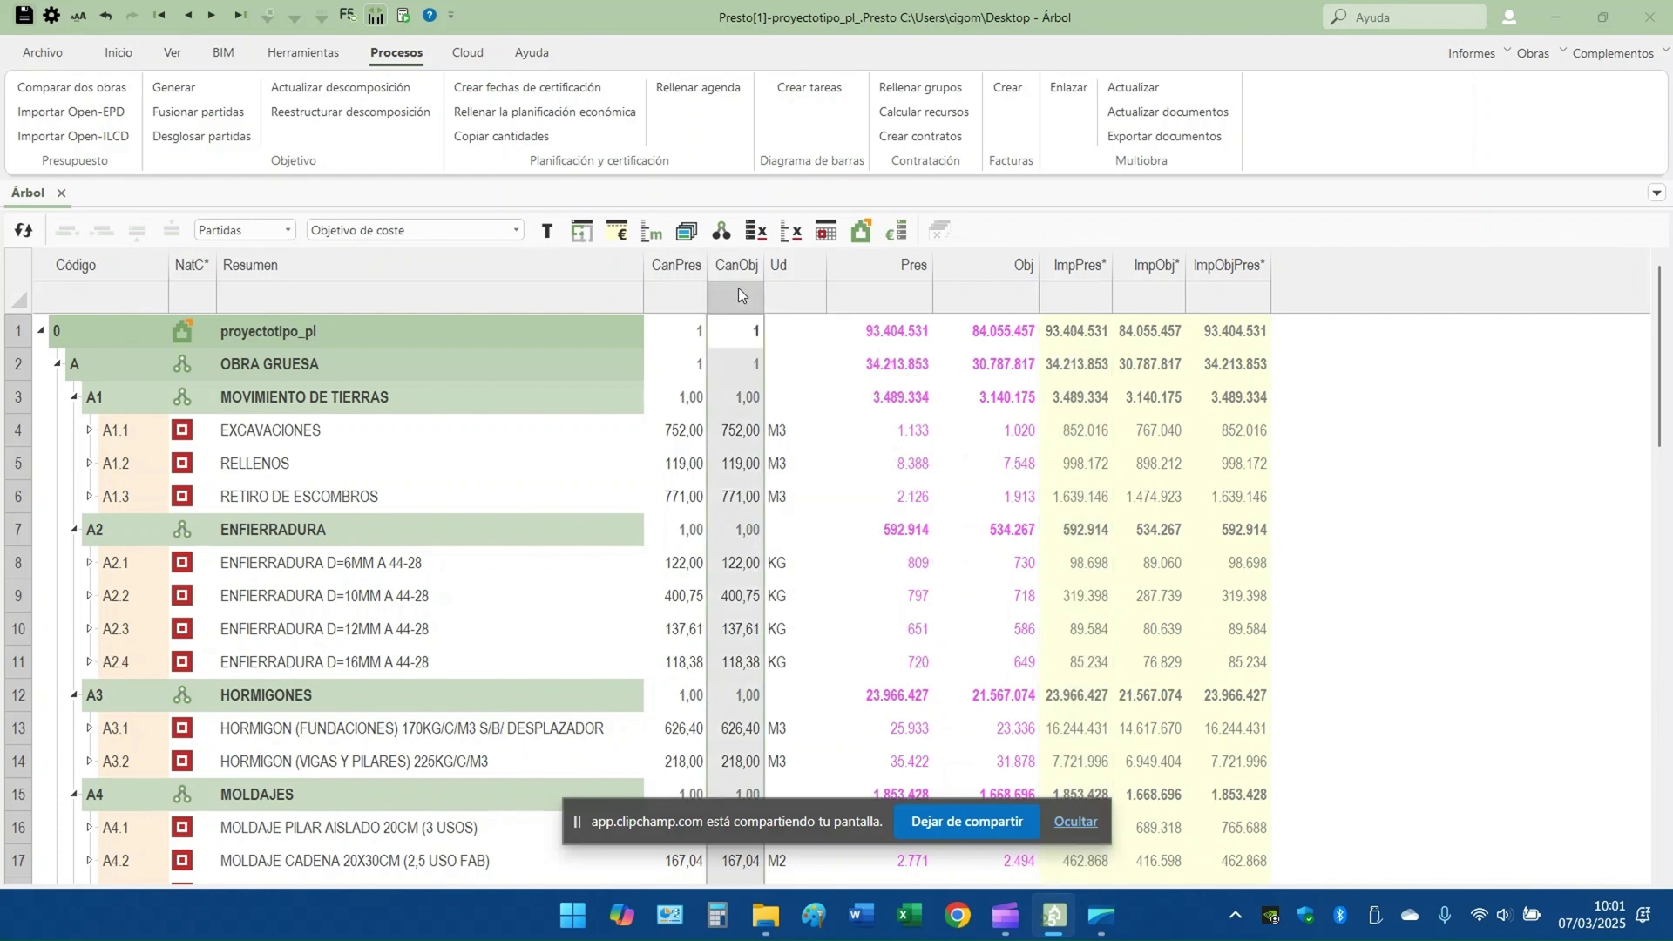
left_click(985, 293)
left_click(1147, 300, "ctrl")
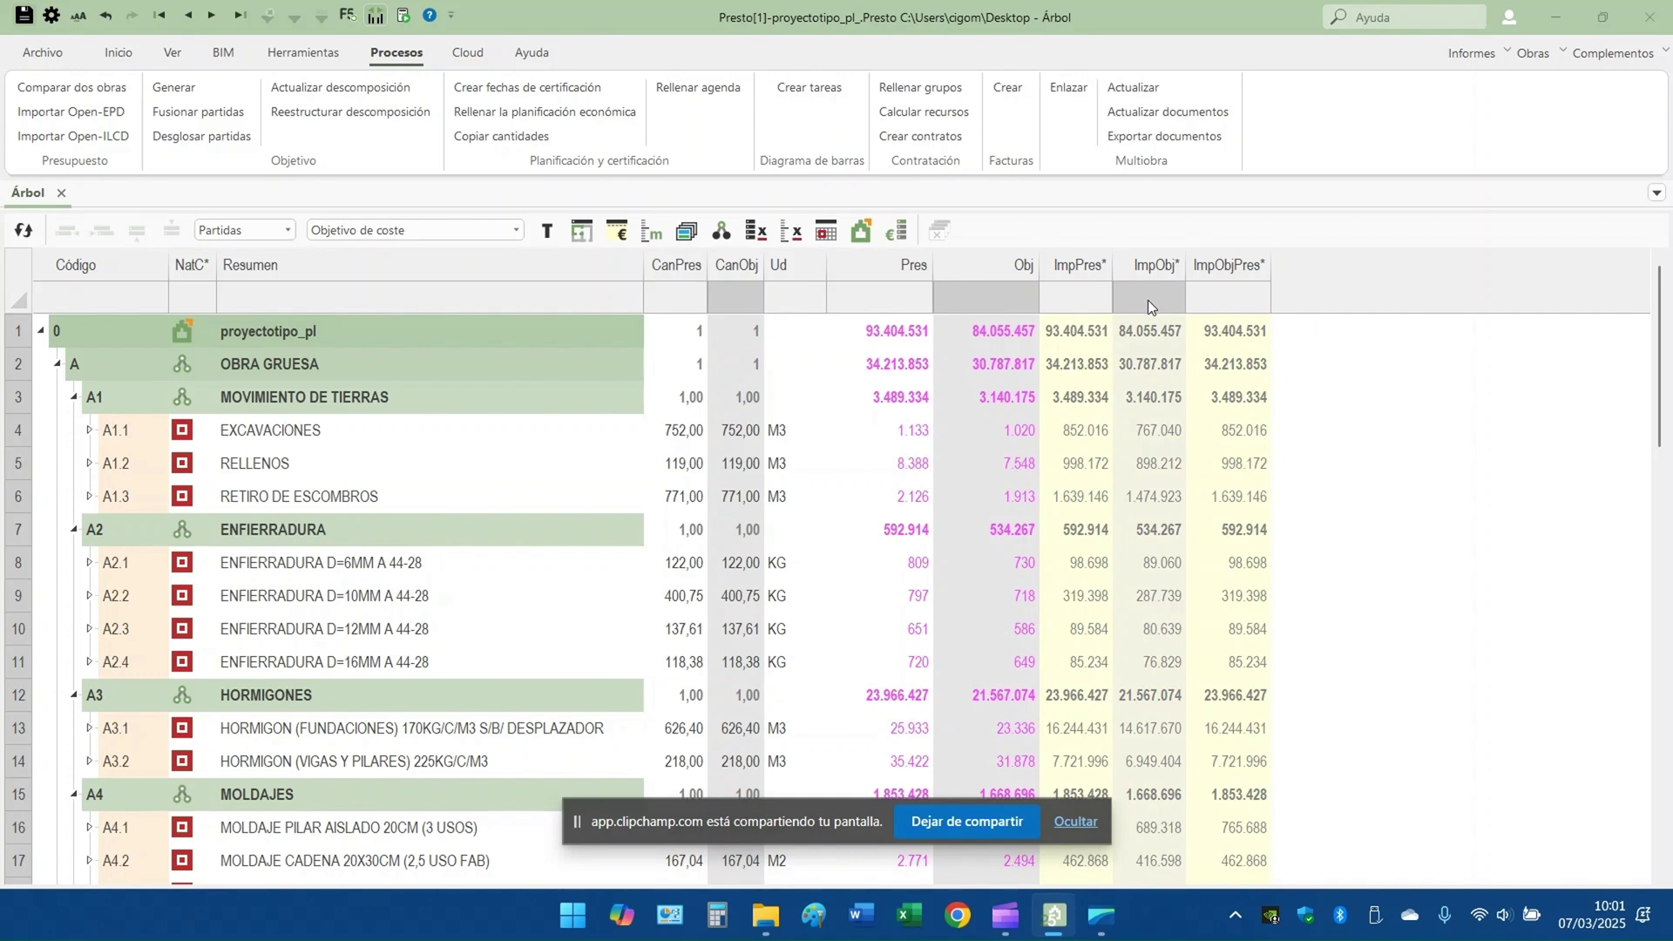
left_click(374, 436)
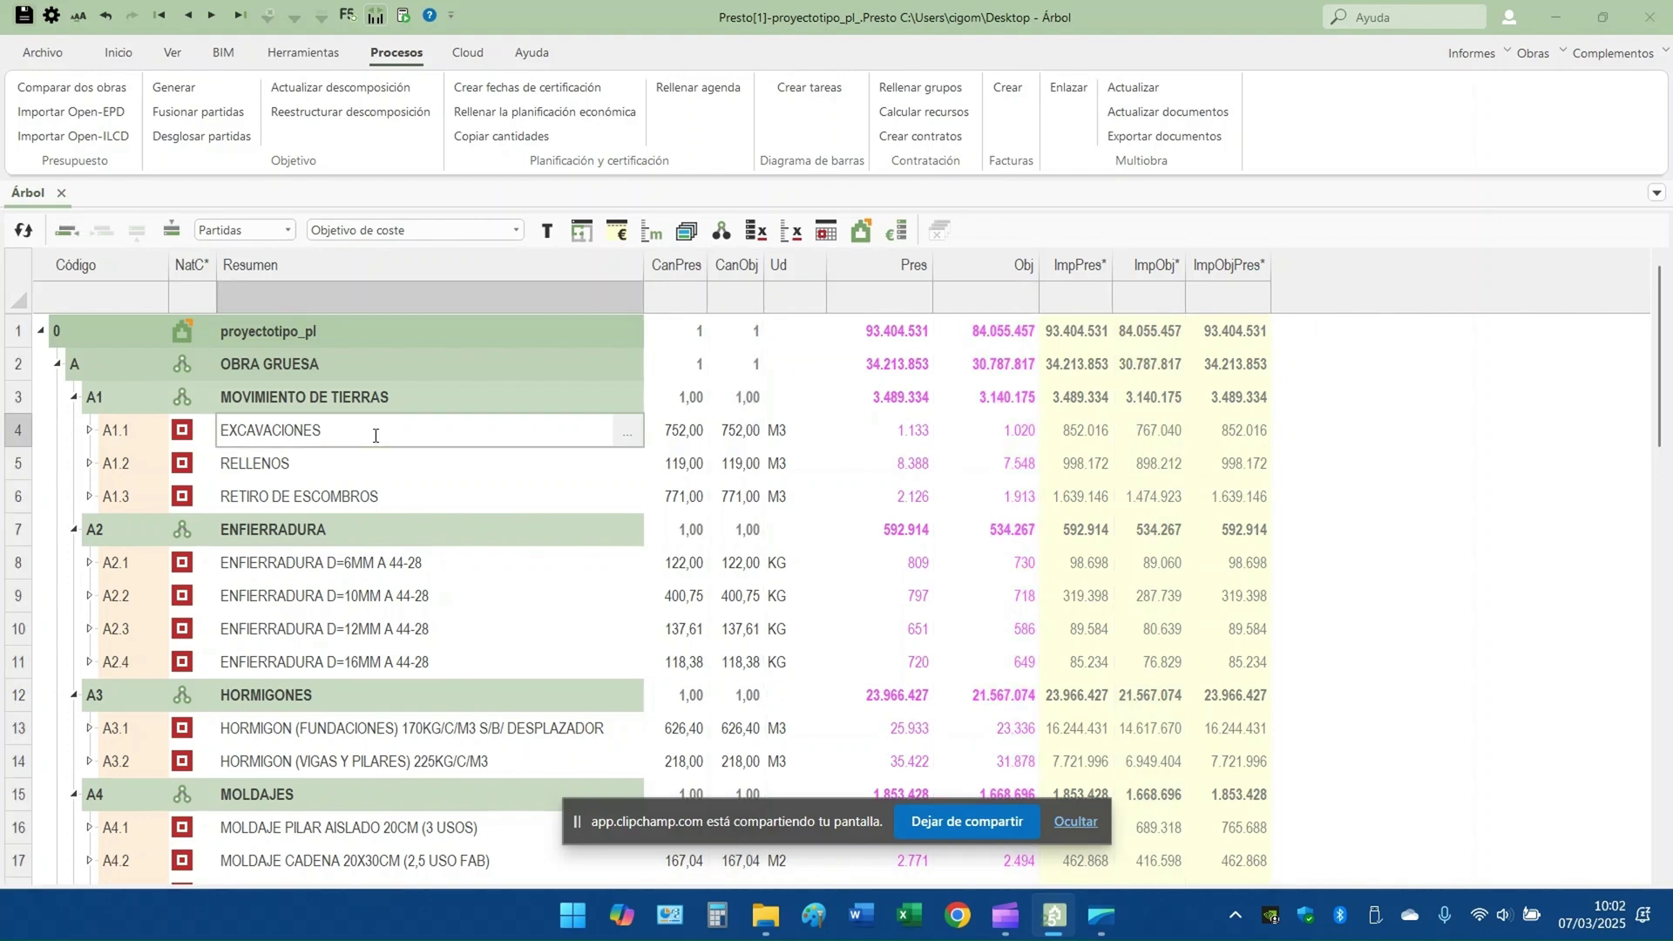
Check the work's start and end dates, FecInicioObra and FecFinObra, in the project's time properties
left_click(174, 52)
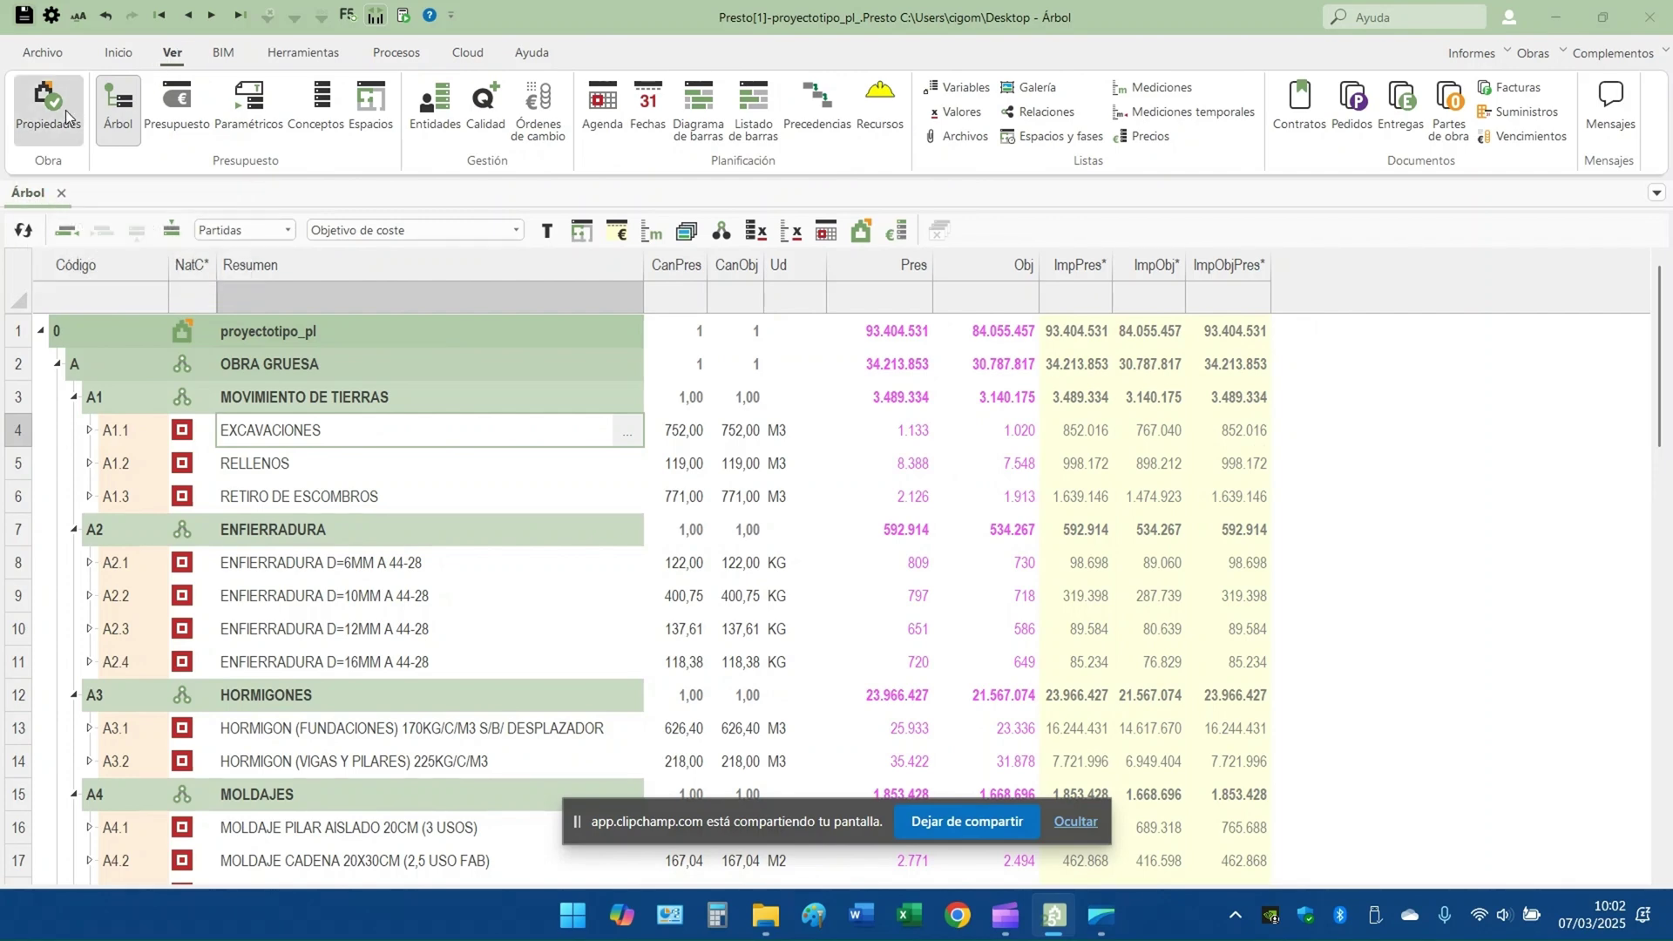
left_click(48, 109)
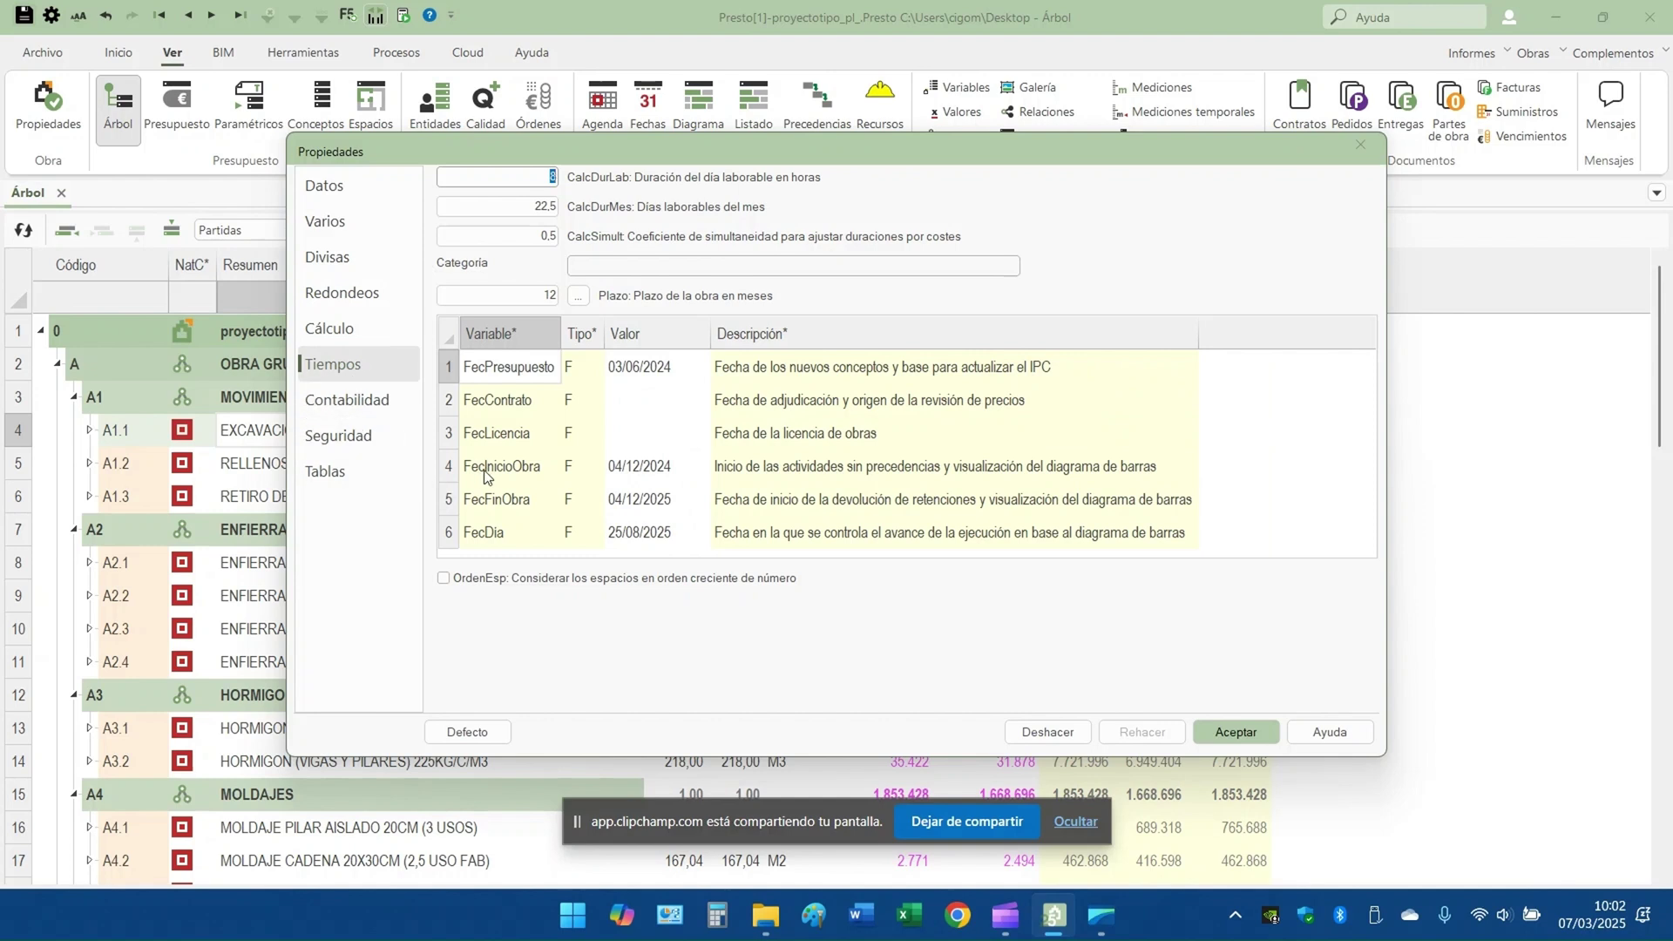
left_click(579, 473)
left_click_drag(579, 473, 989, 488)
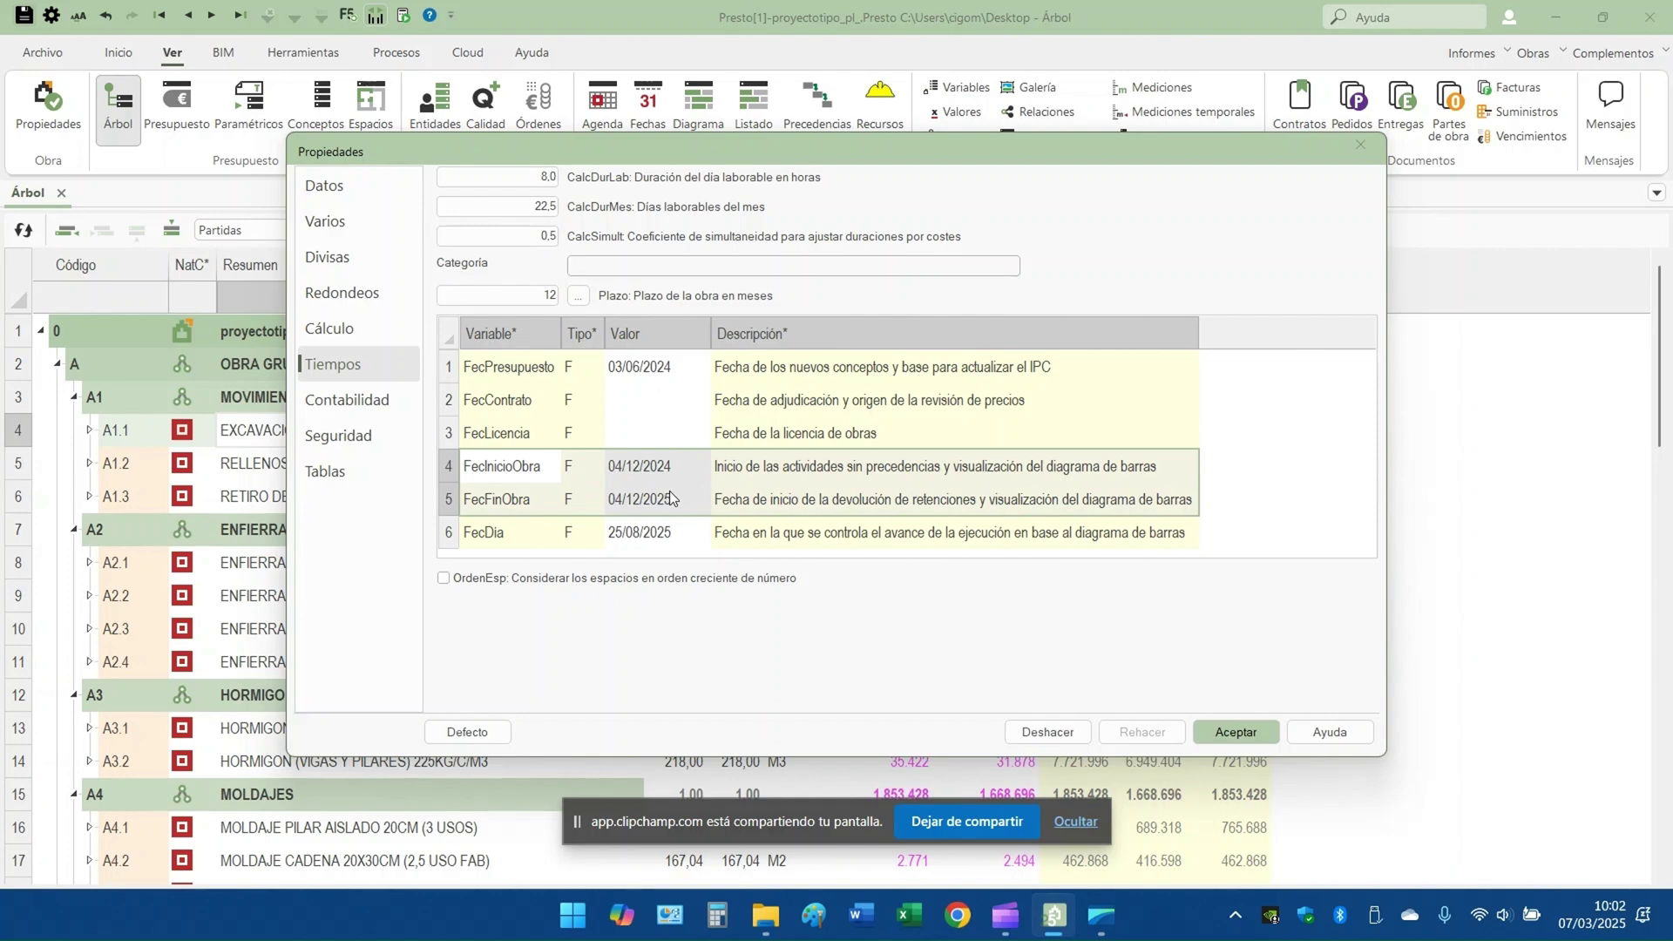
left_click(1246, 732)
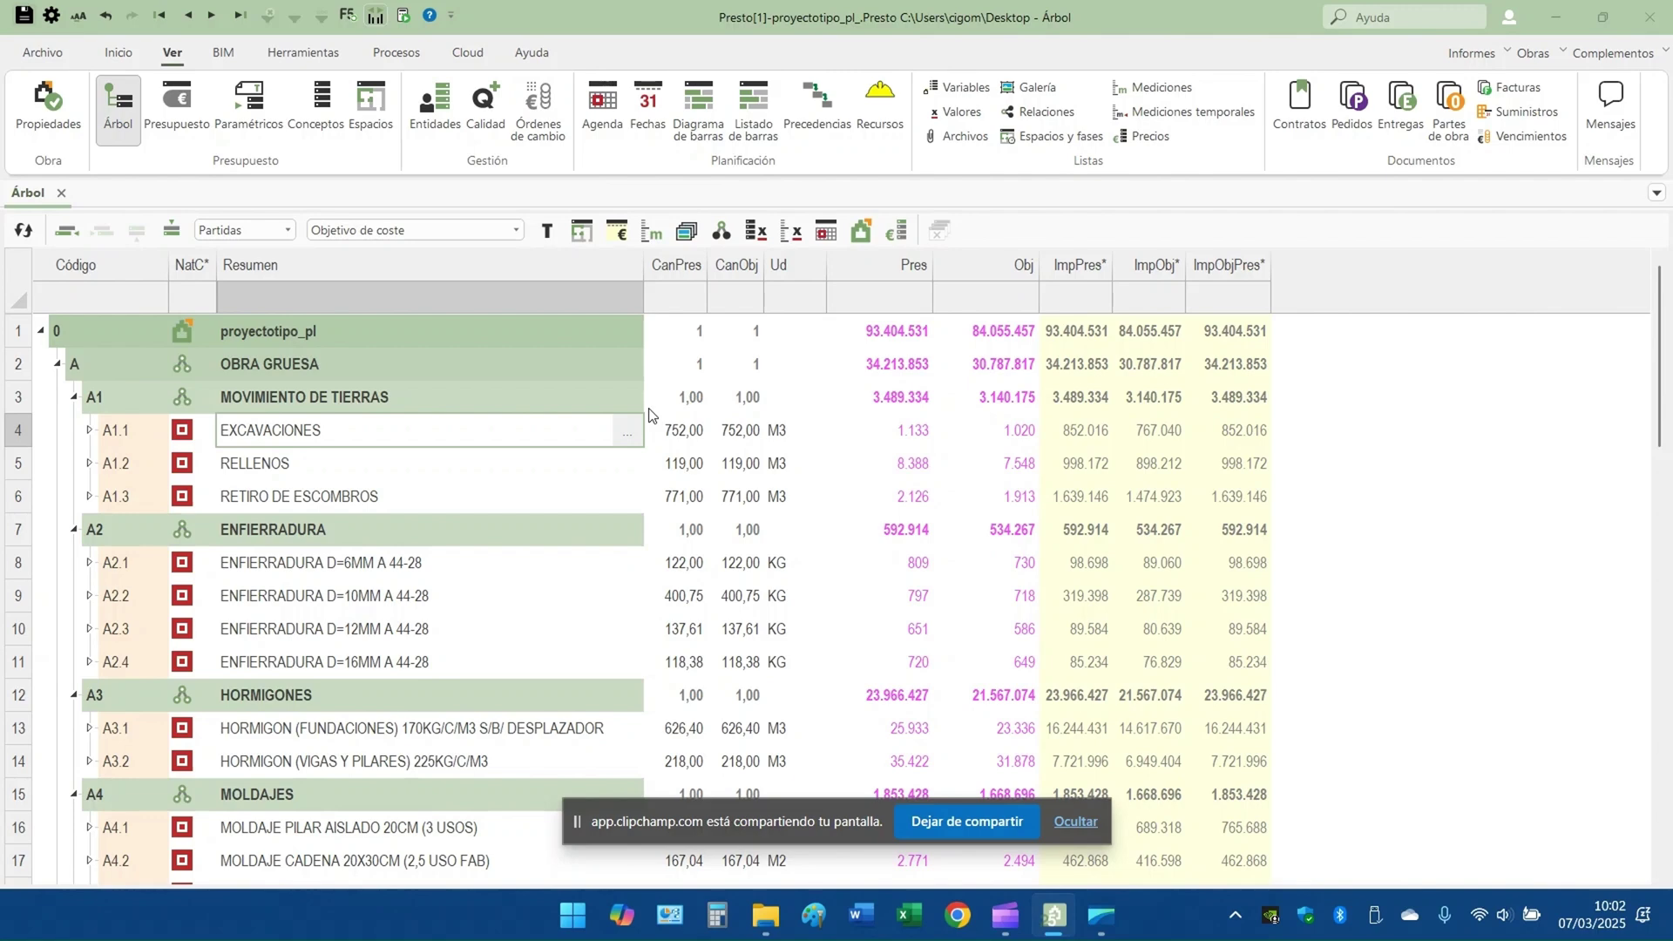
In the Fechas window, create certification dates starting 04/12/2024, with certification day 31 and 13 months
left_click(650, 113)
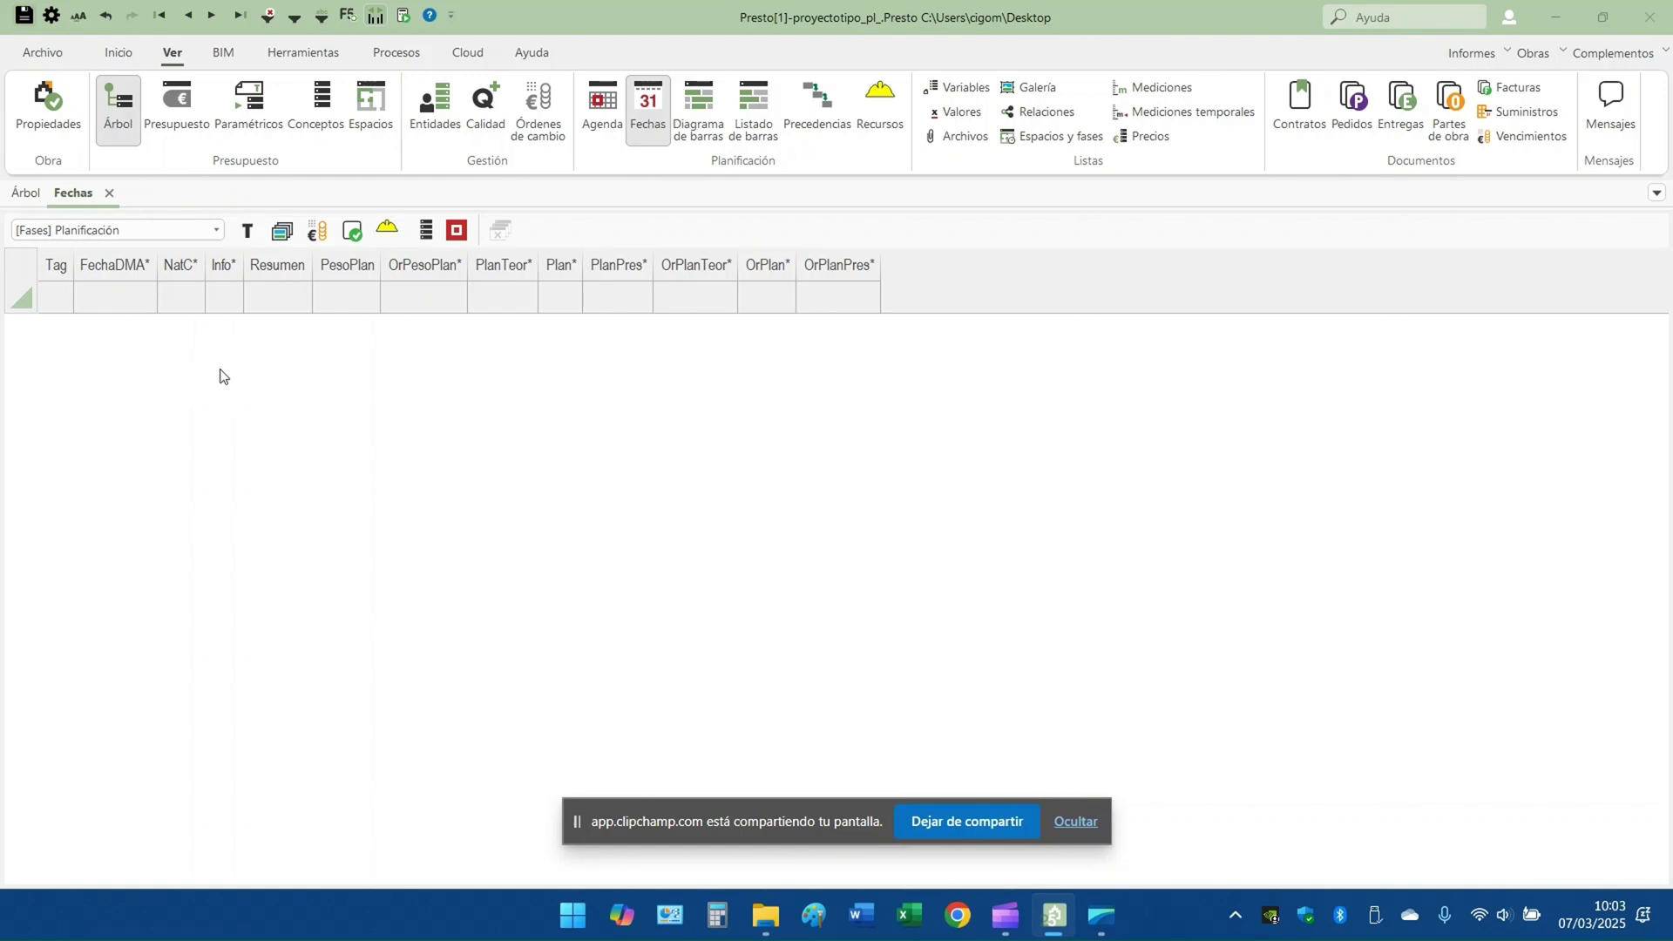
left_click(384, 50)
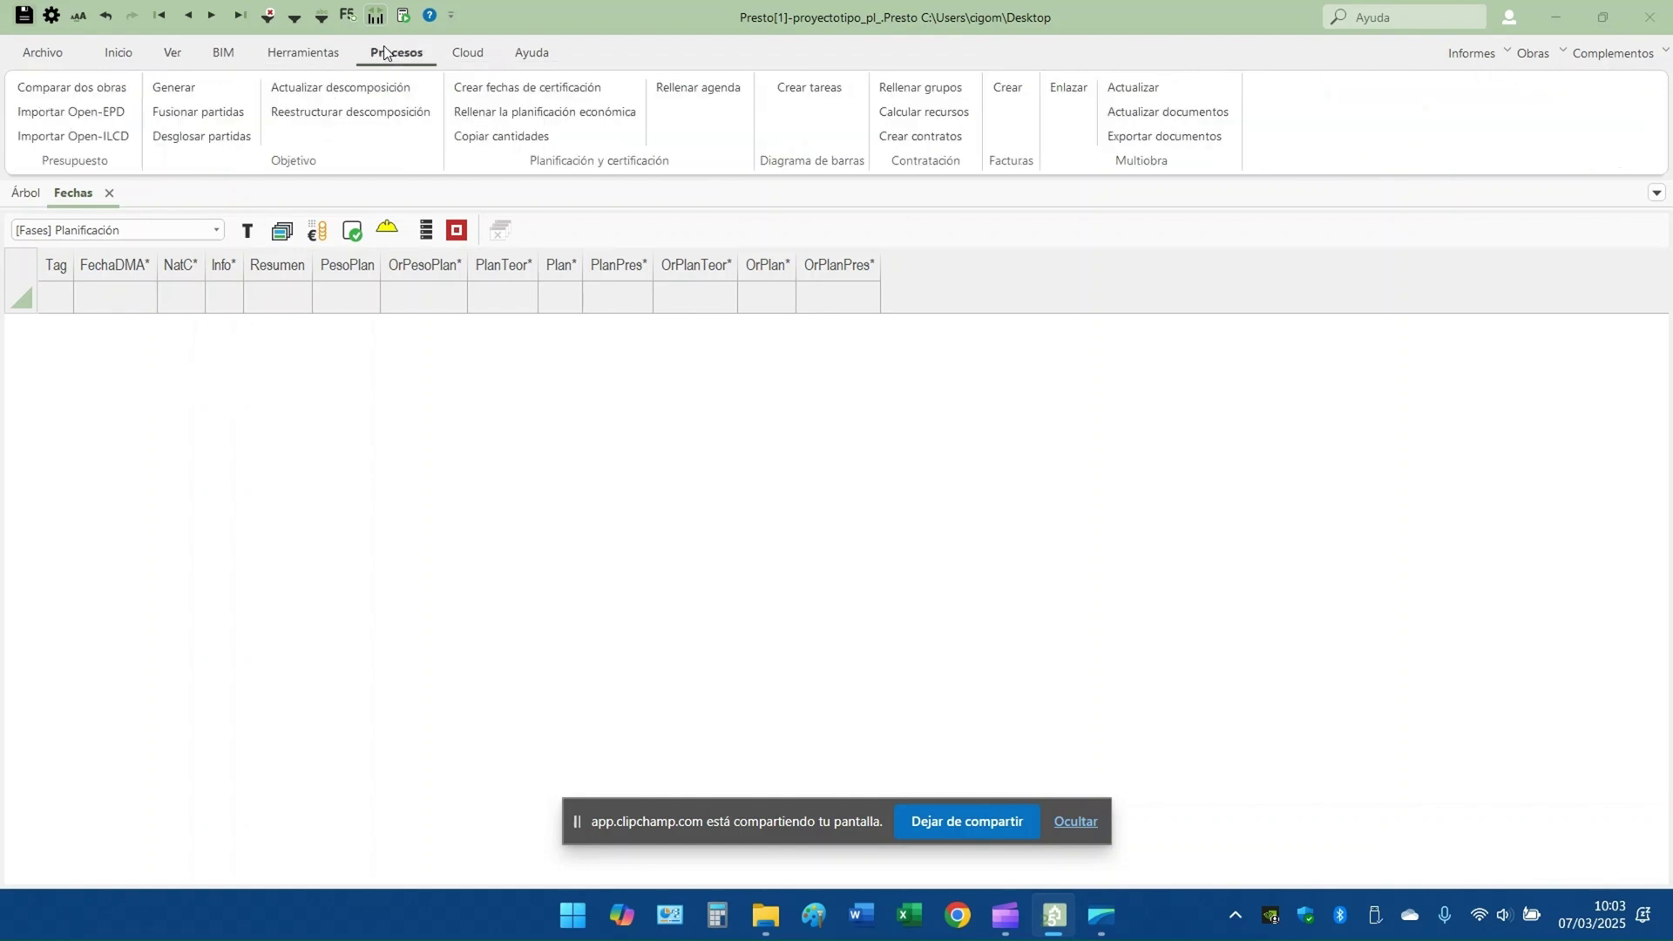
left_click(561, 87)
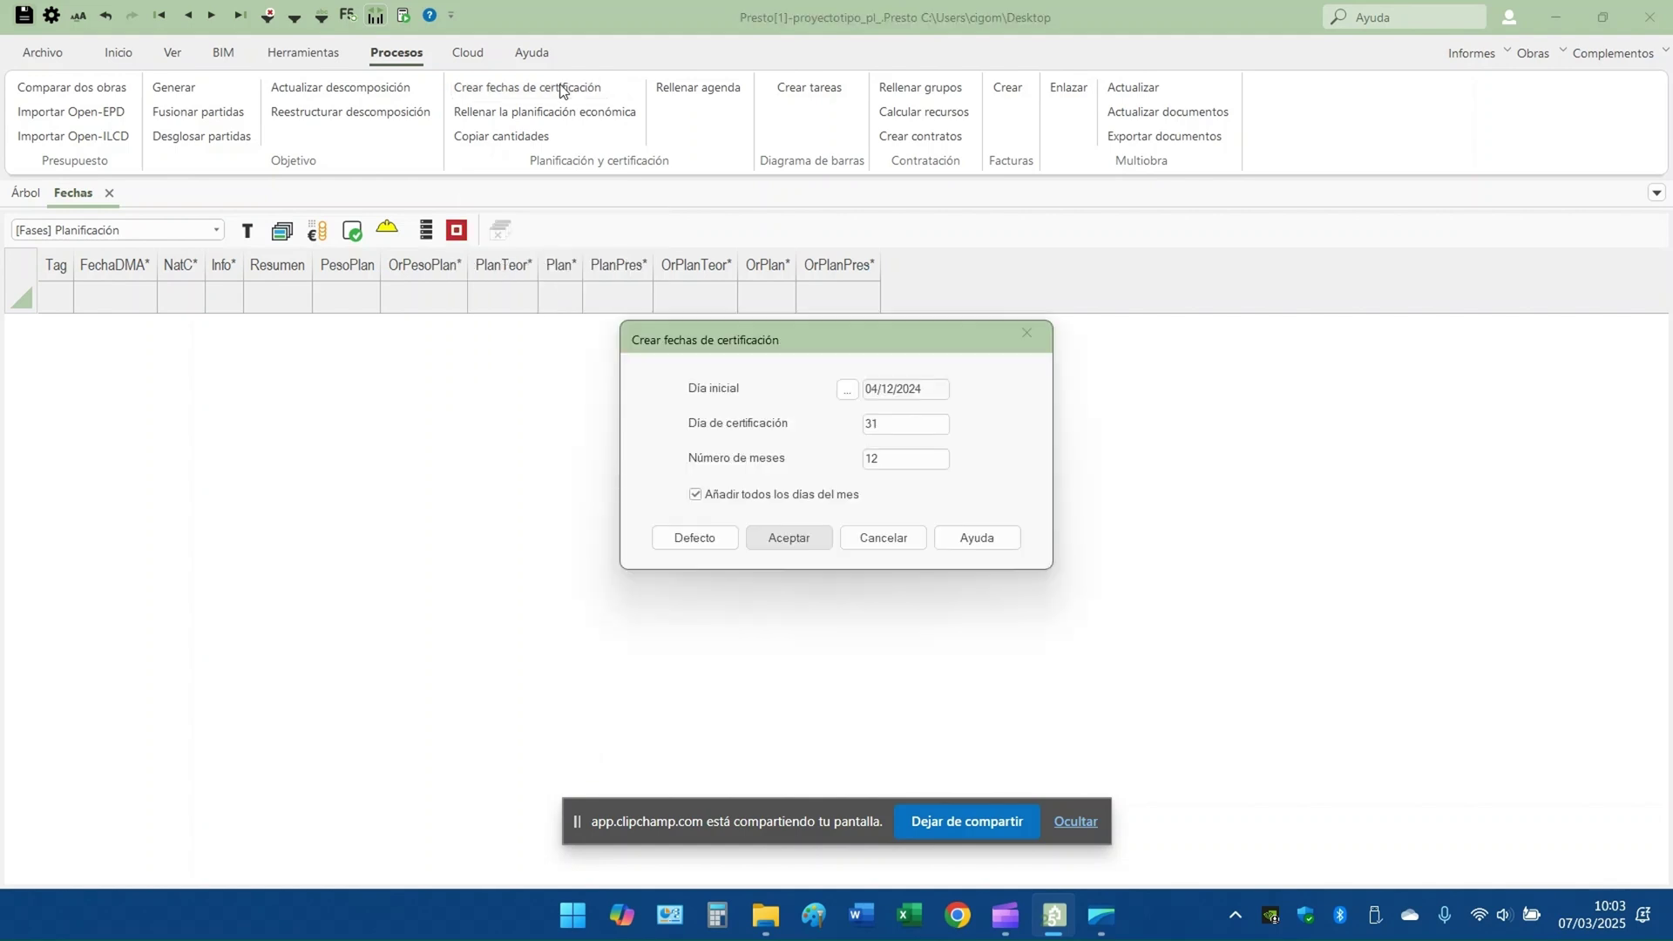
left_click(922, 388)
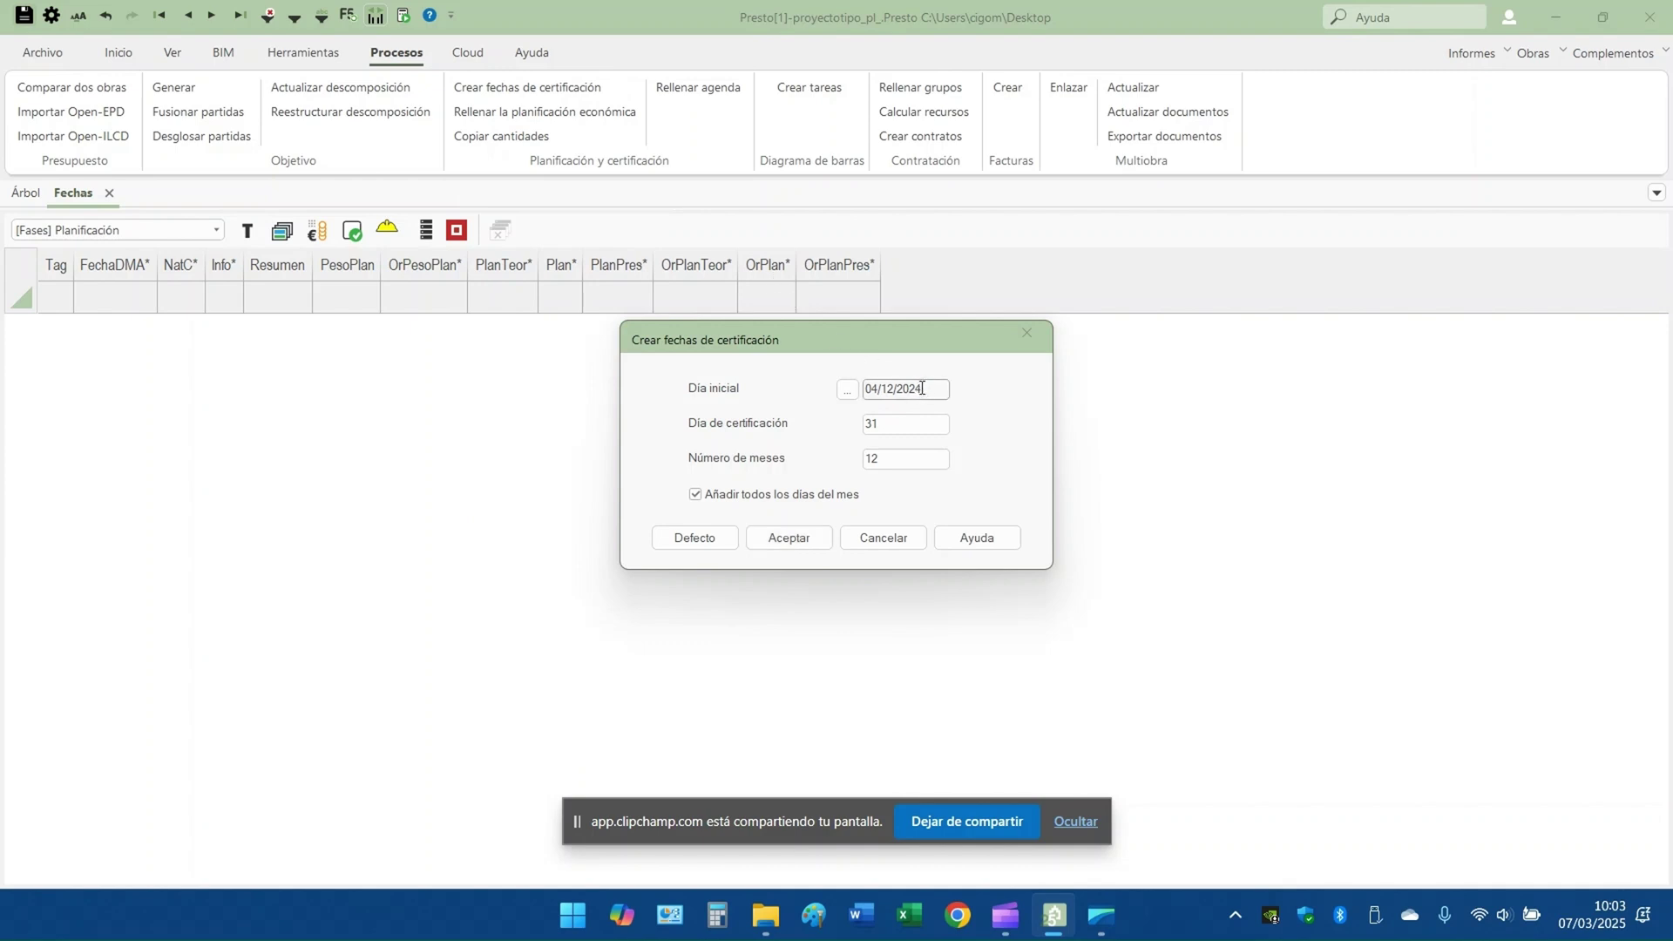
left_click_drag(922, 388, 864, 386)
left_click(871, 423)
left_click(893, 460)
left_click_drag(903, 457, 864, 453)
type("13")
left_click(802, 540)
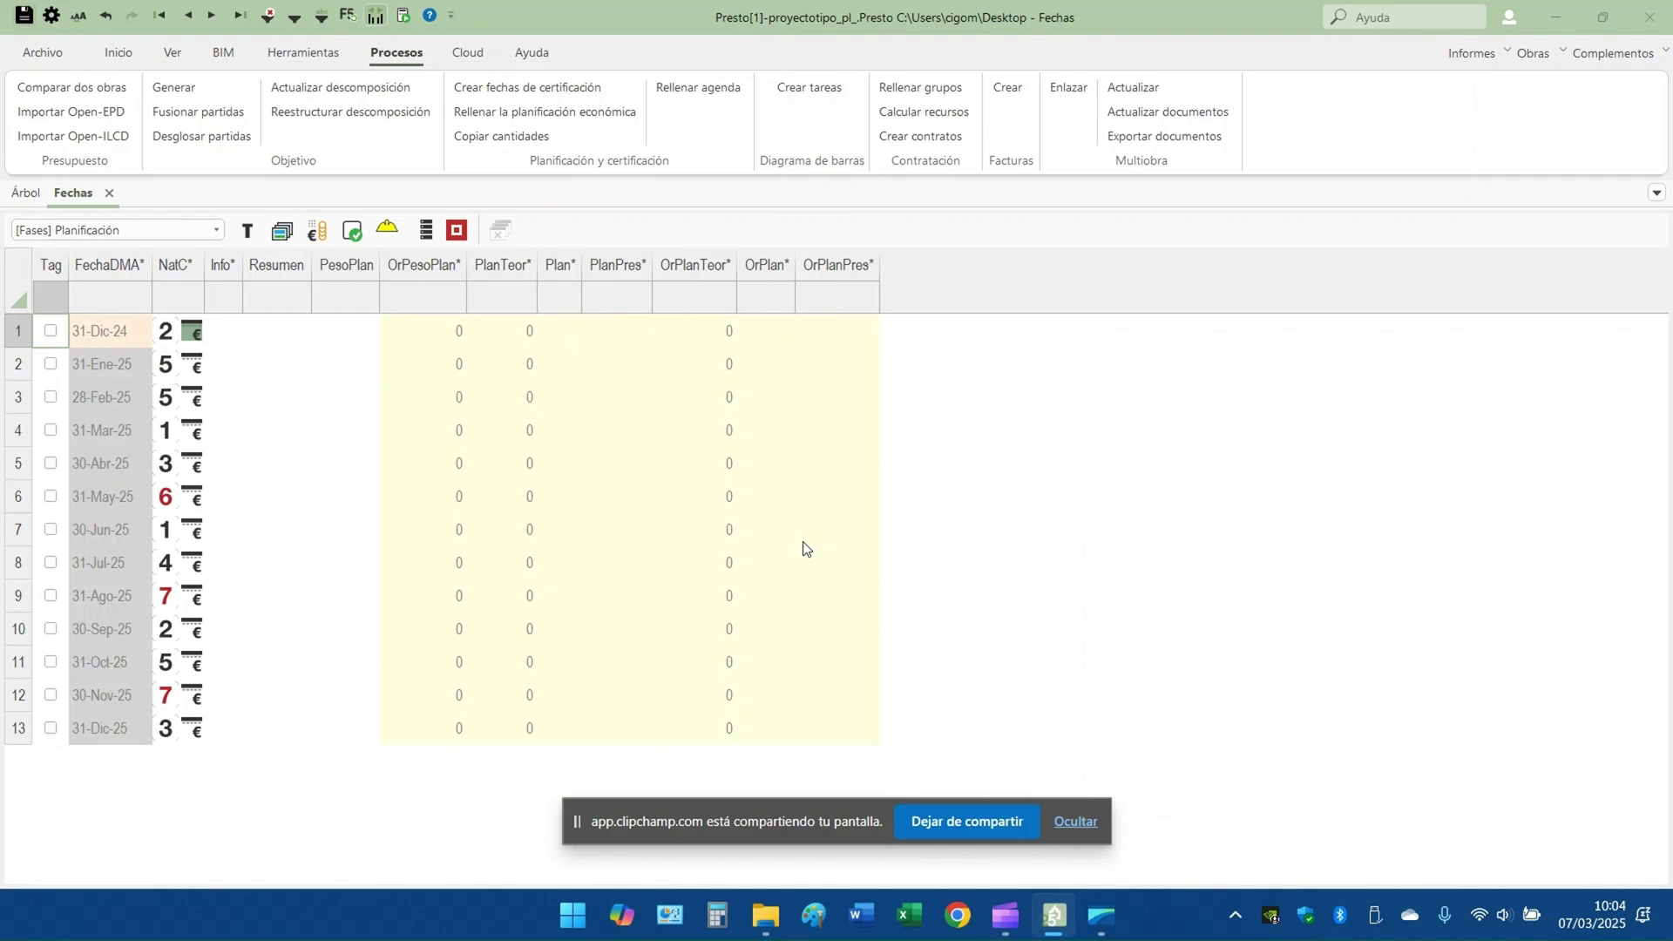
Open the bar diagram and expand it to the Planificadas level
left_click(173, 54)
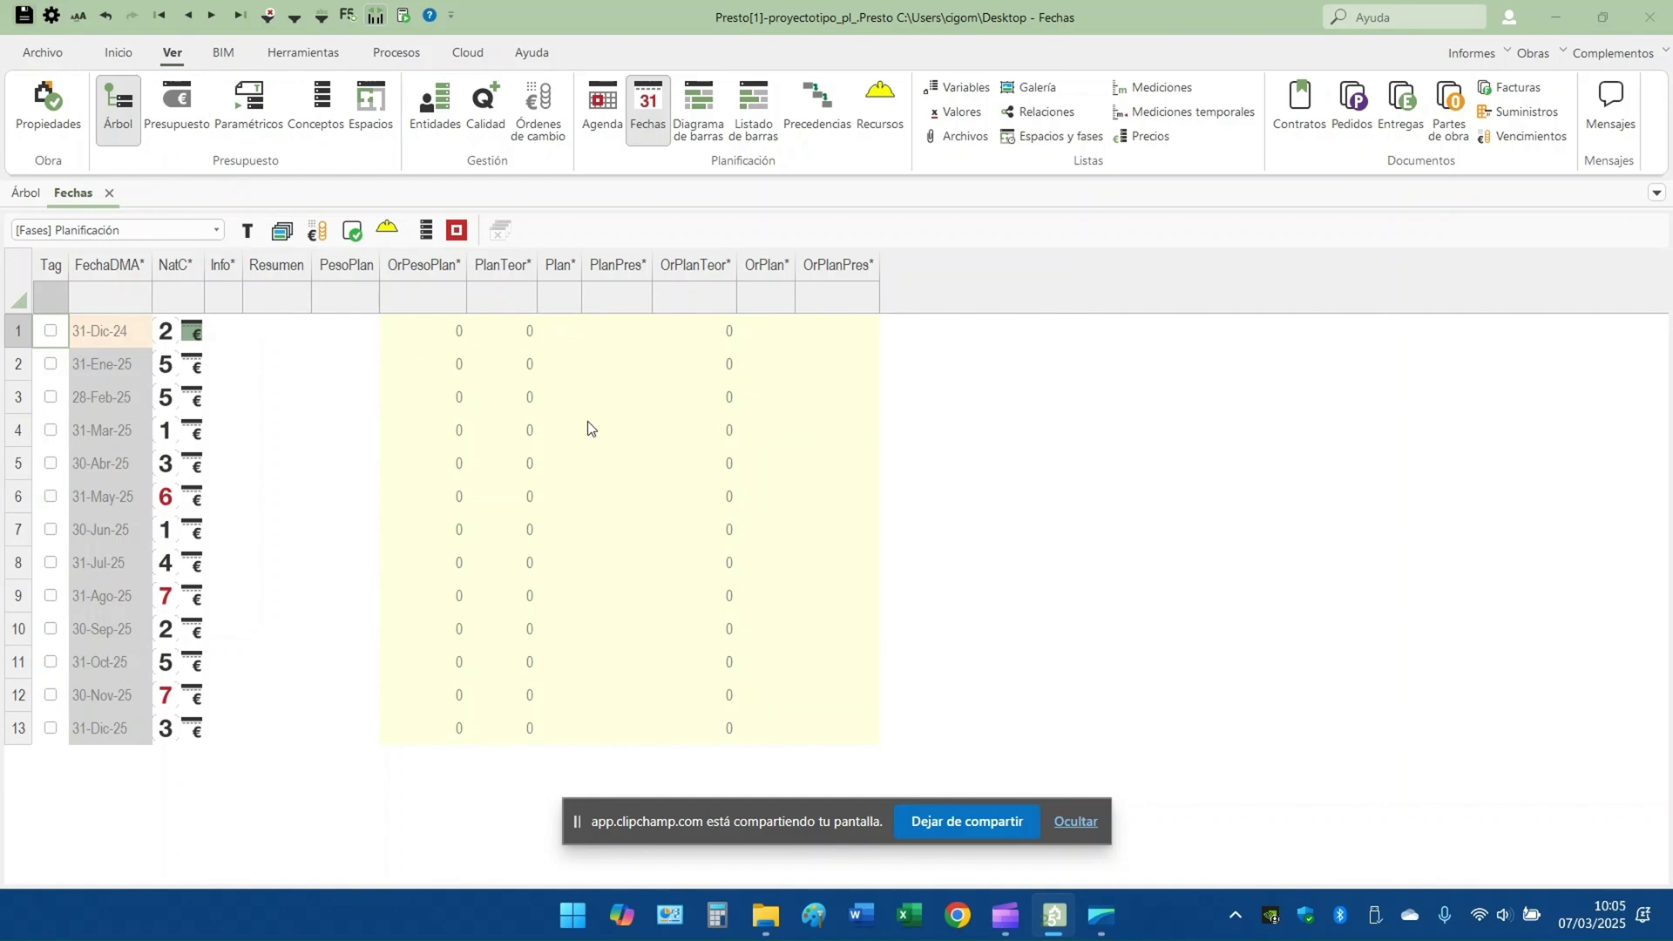
left_click(707, 118)
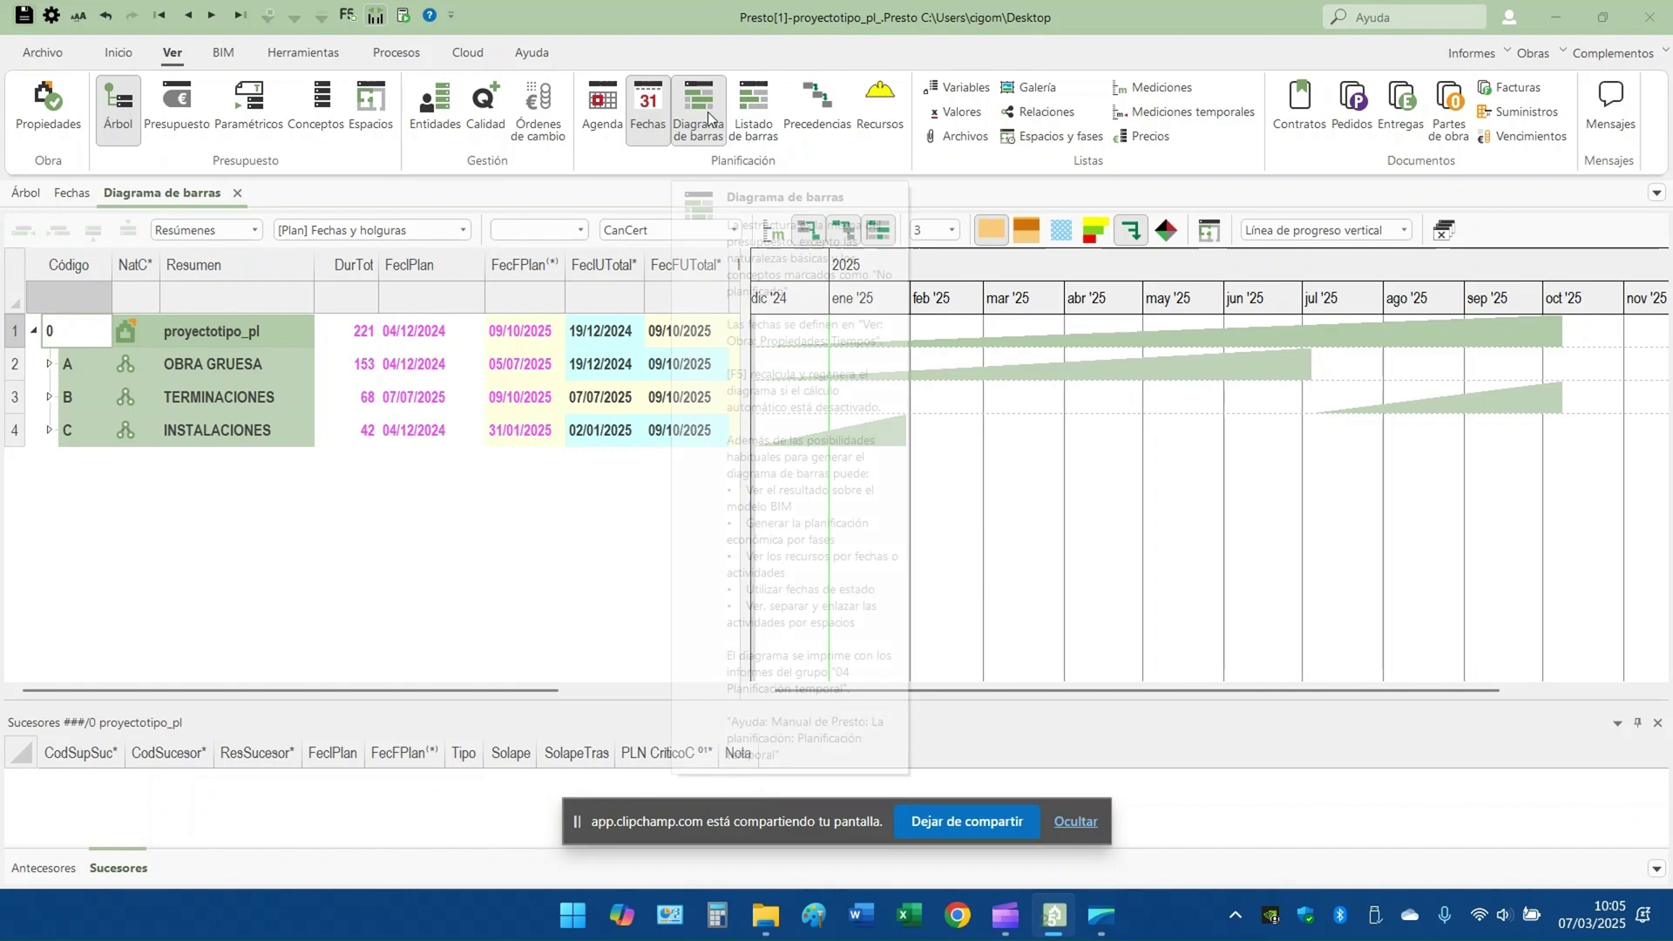
left_click(236, 231)
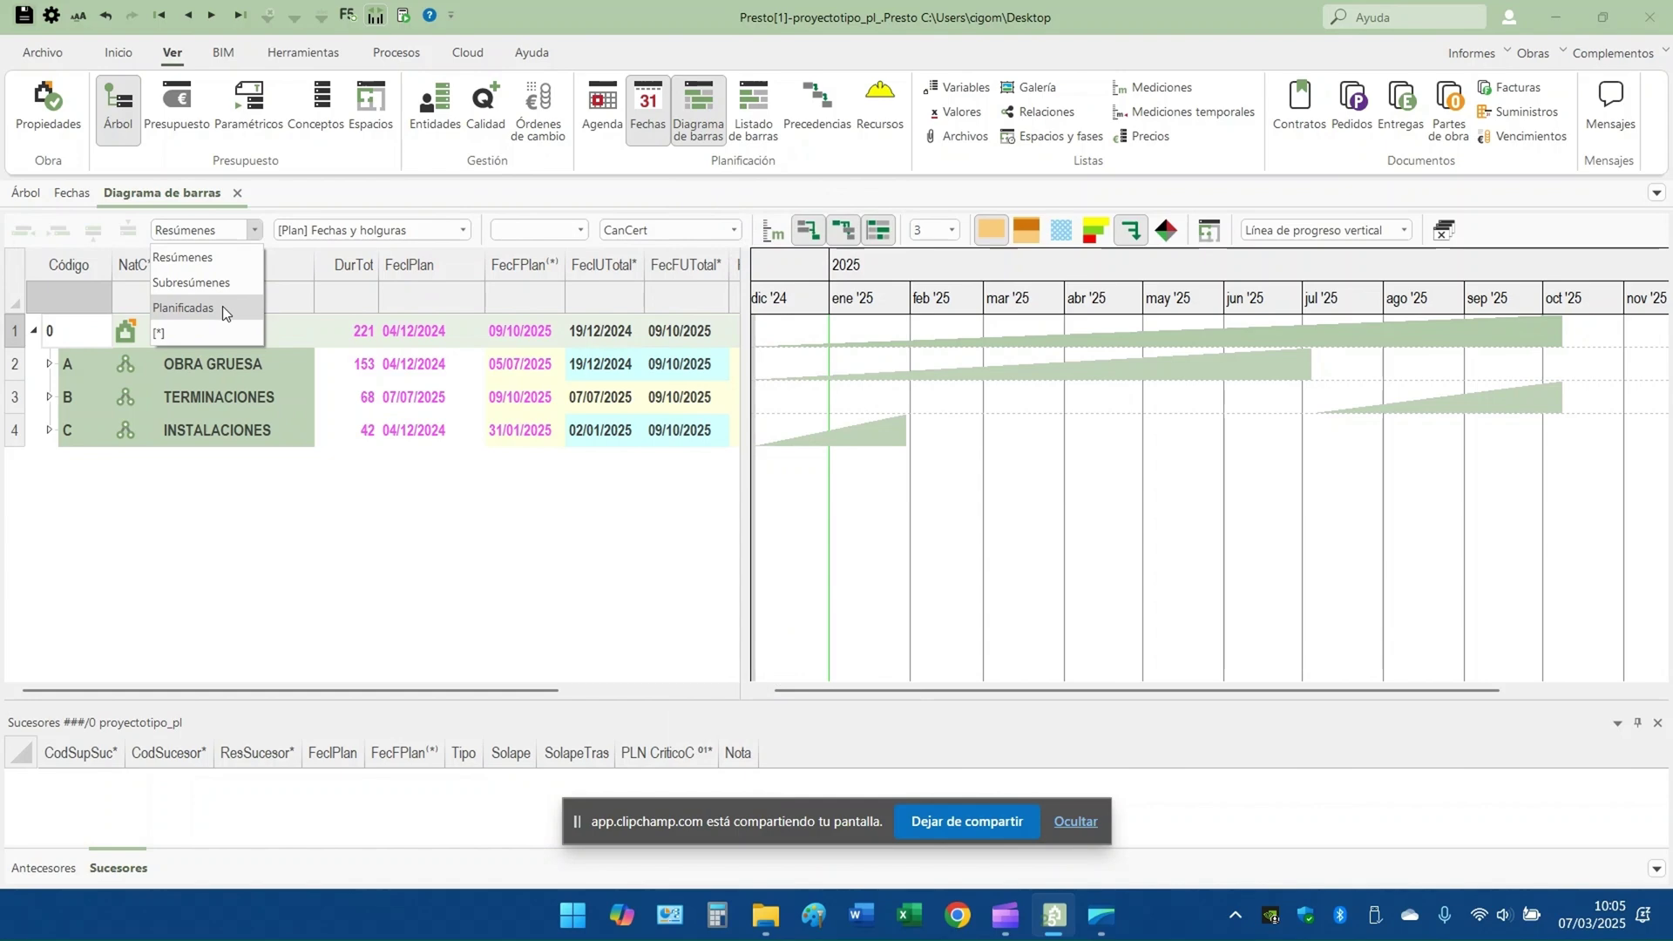
left_click(223, 308)
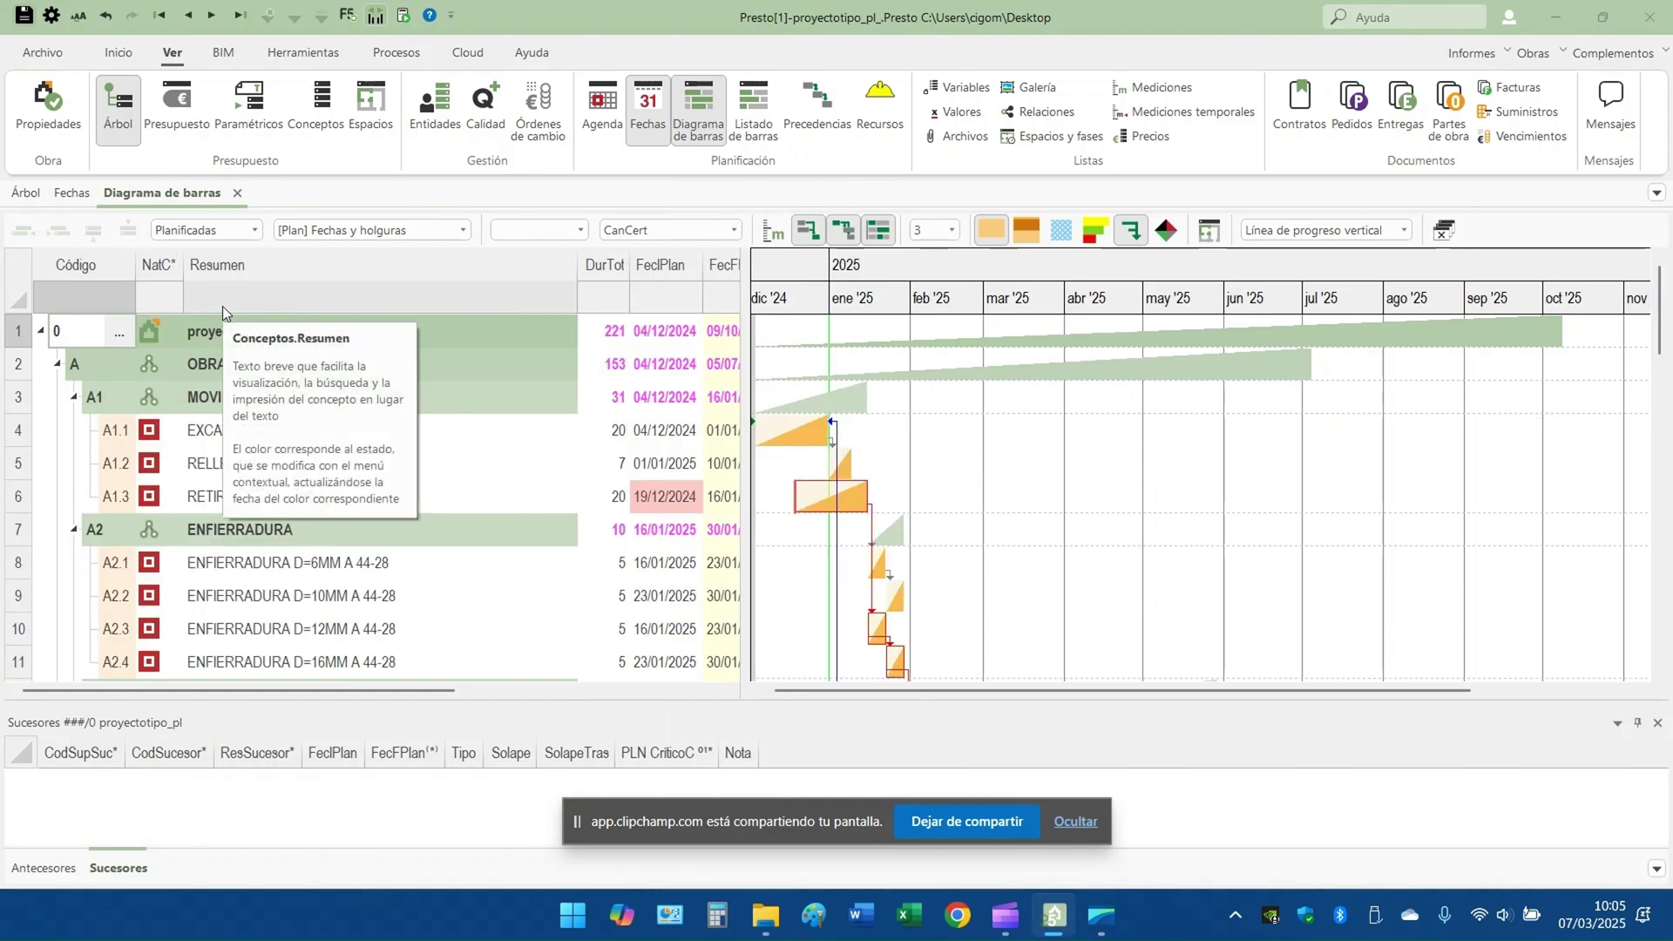
Recheck the FecInicioObra and FecFinObra dates in the project's time properties and close the properties
left_click(48, 106)
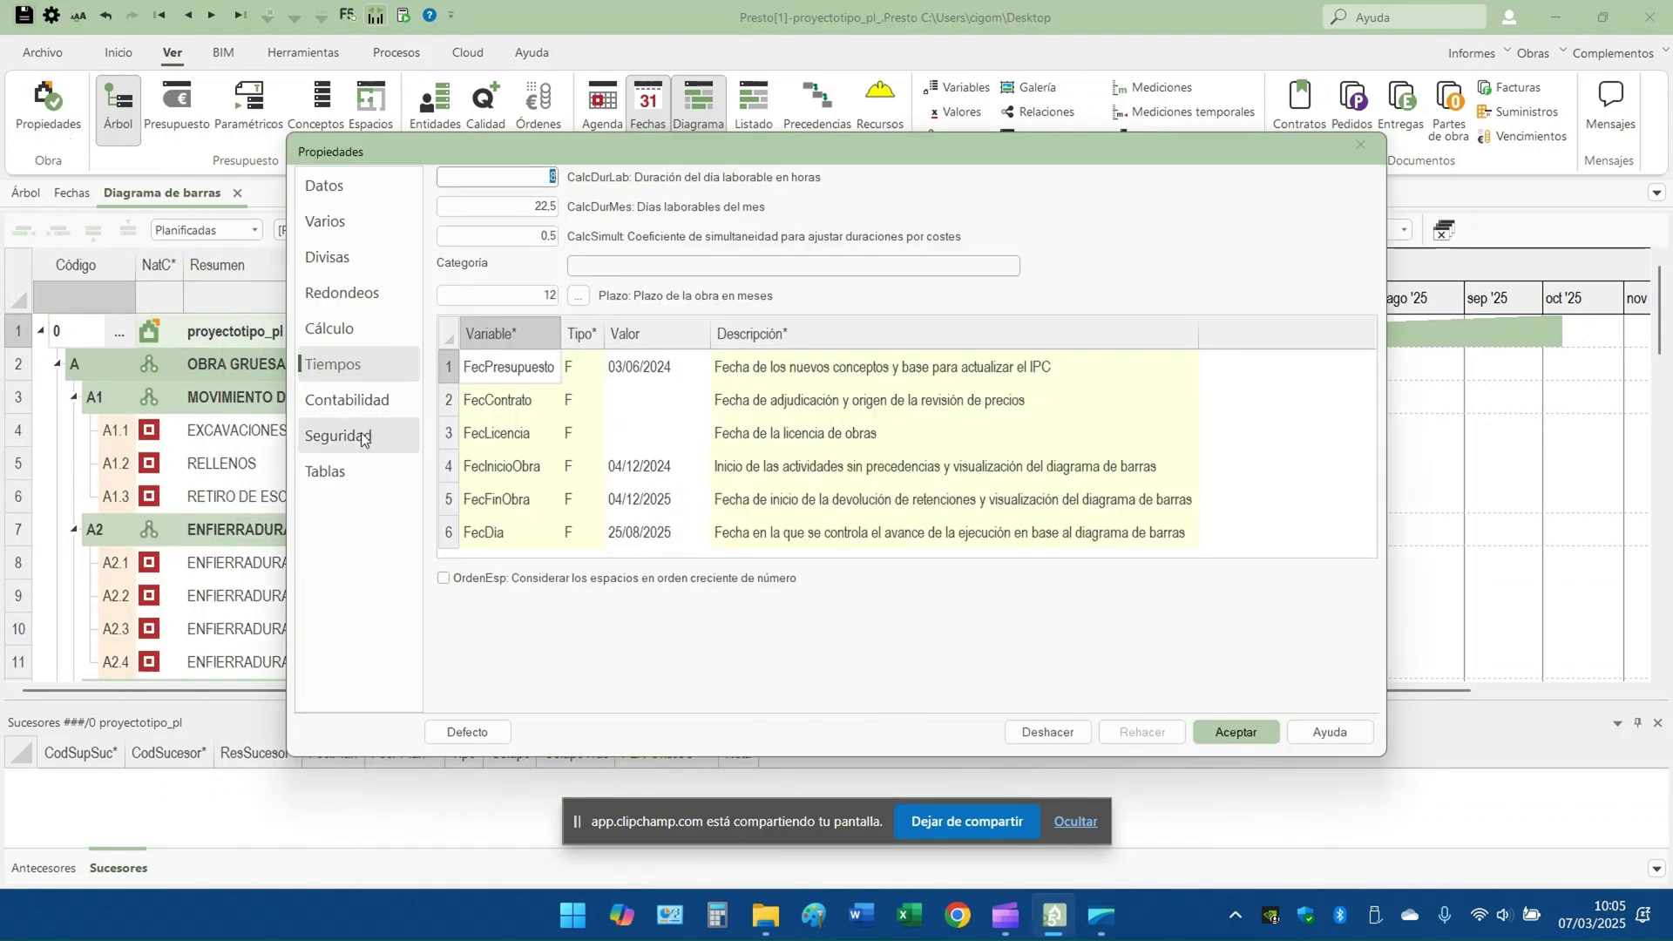
left_click_drag(479, 470, 667, 498)
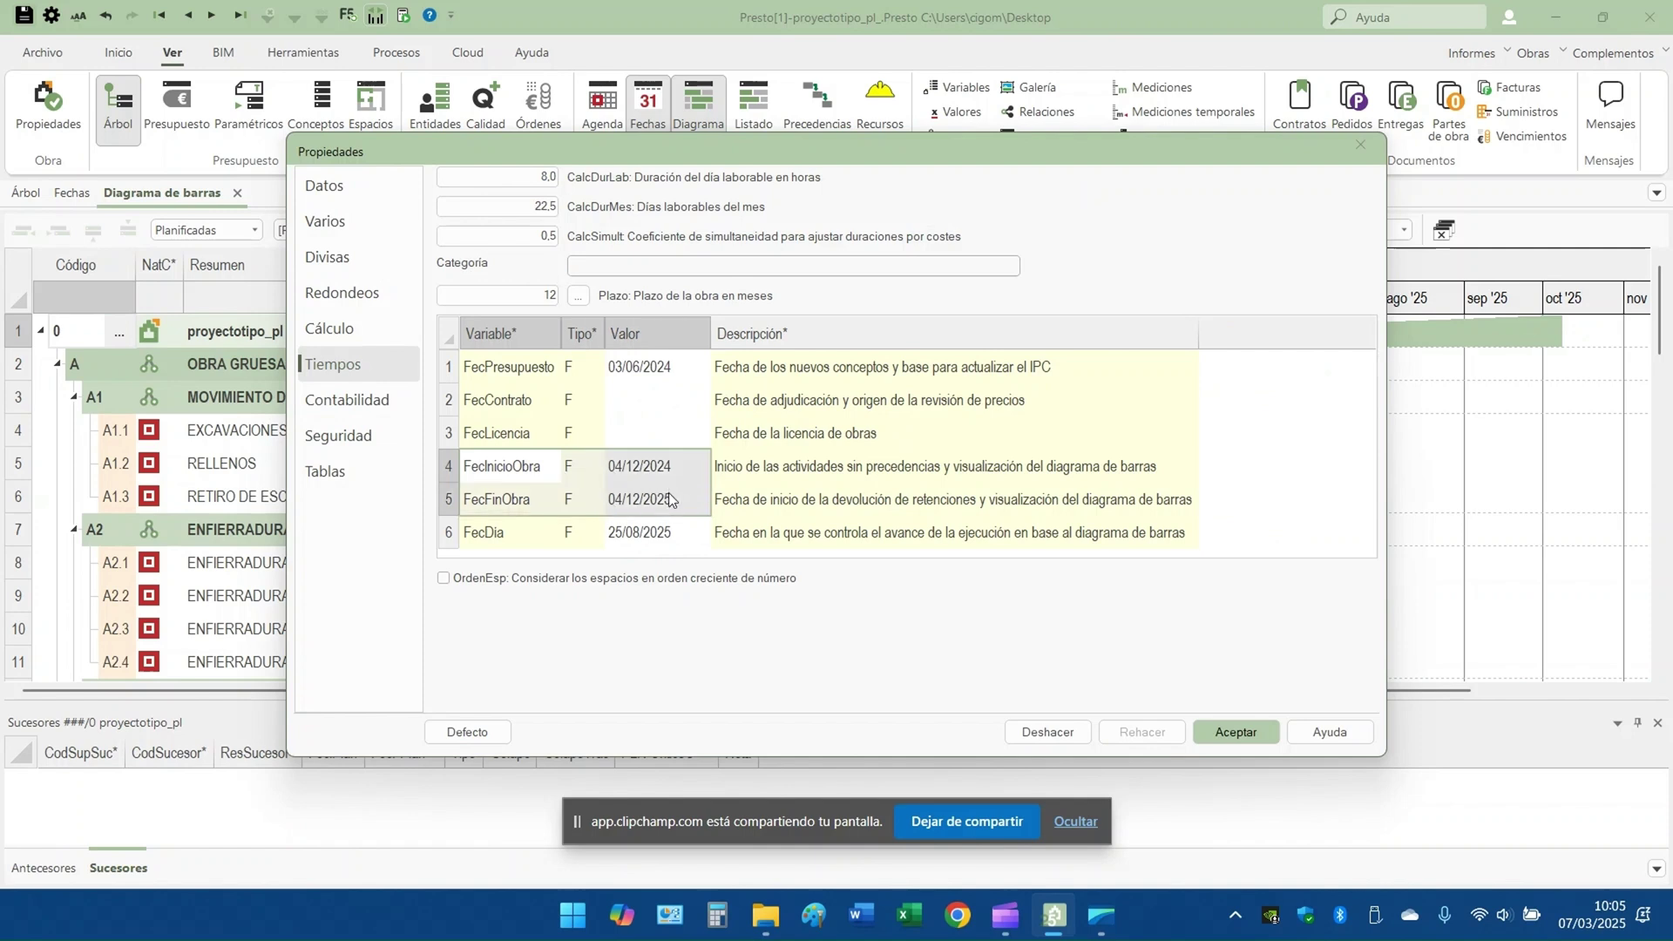
left_click(1360, 145)
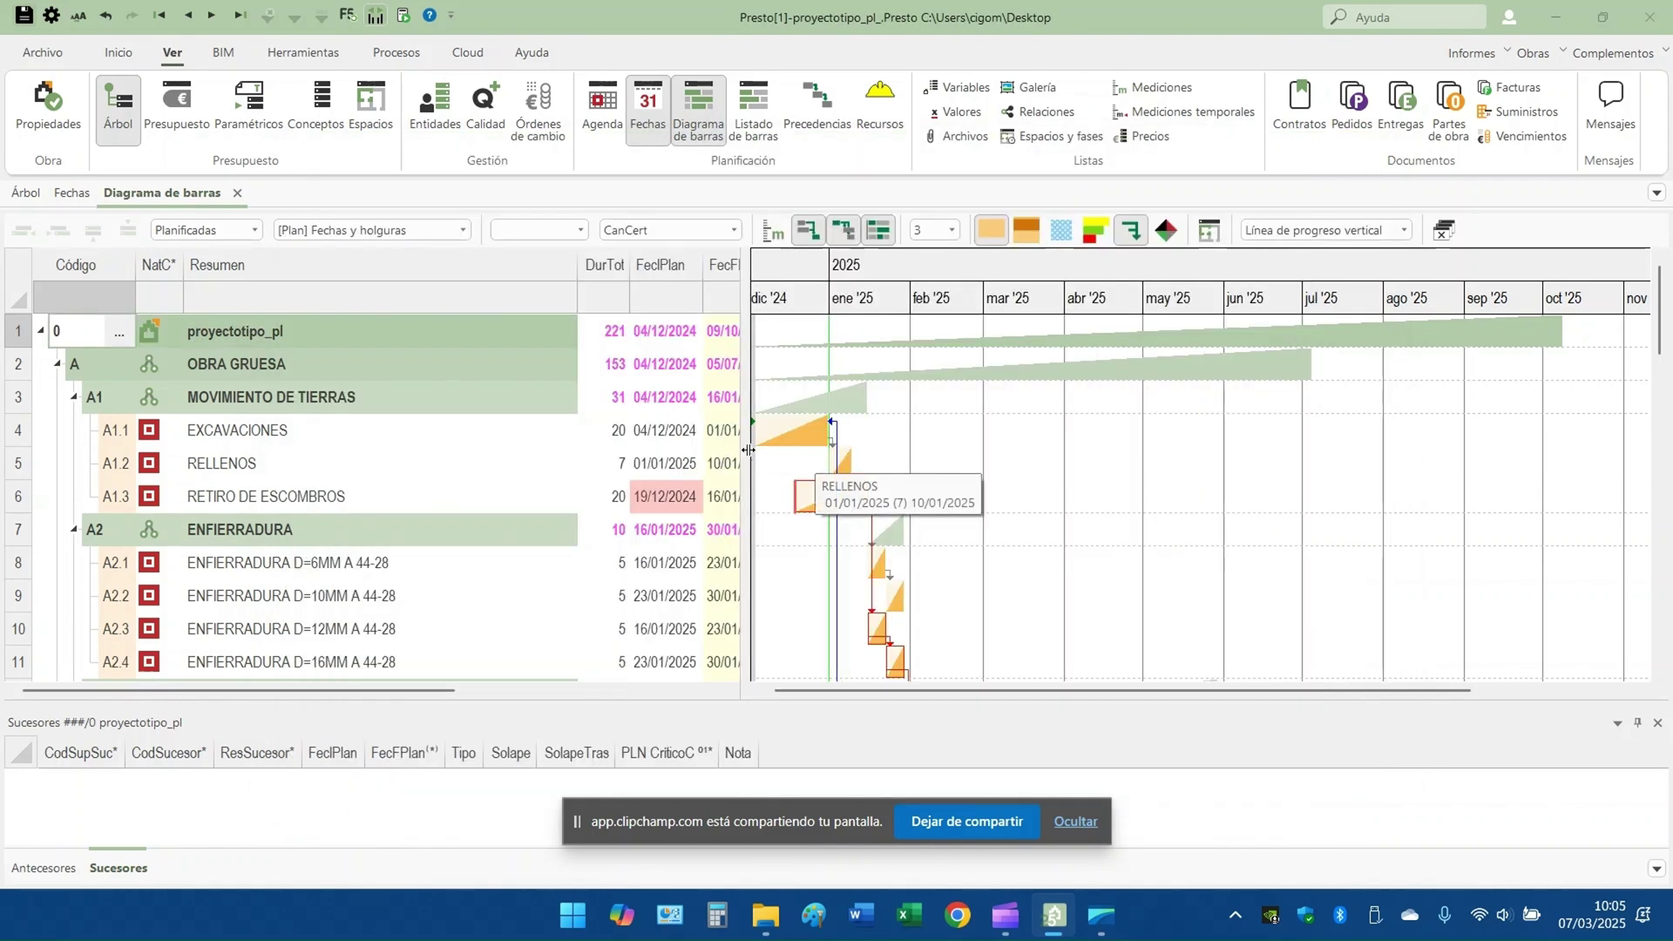
Widen the activity table to show the whole FecFPlan column and look over the planned bars
left_click_drag(750, 451, 800, 453)
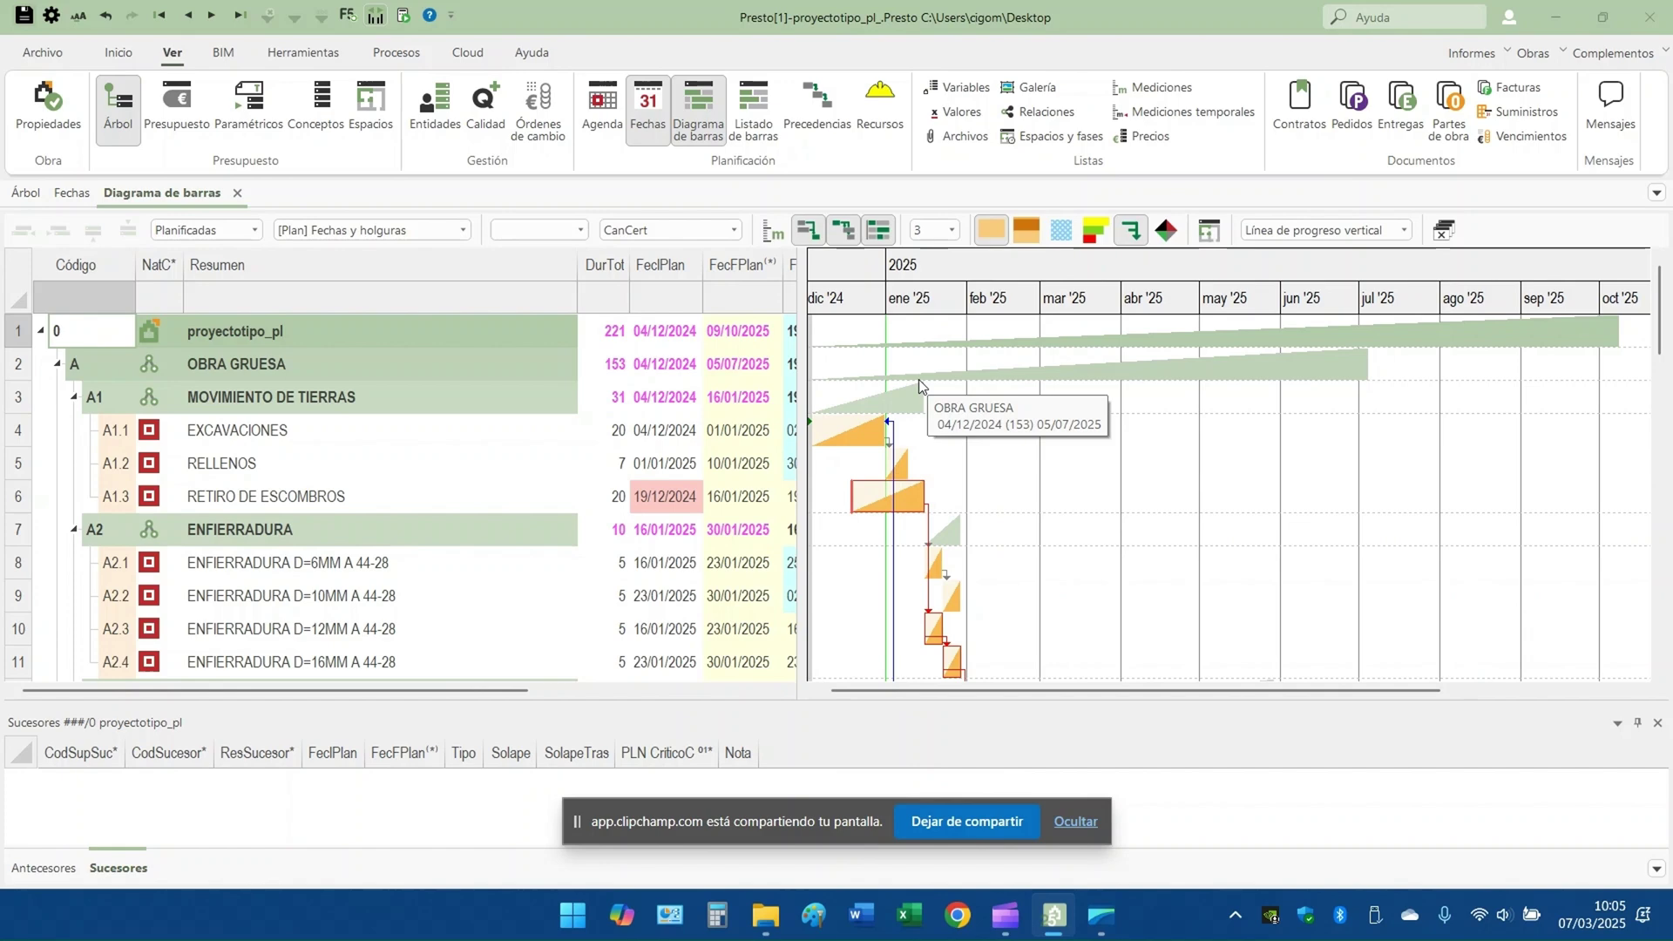
scroll(1096, 444, "down", 4)
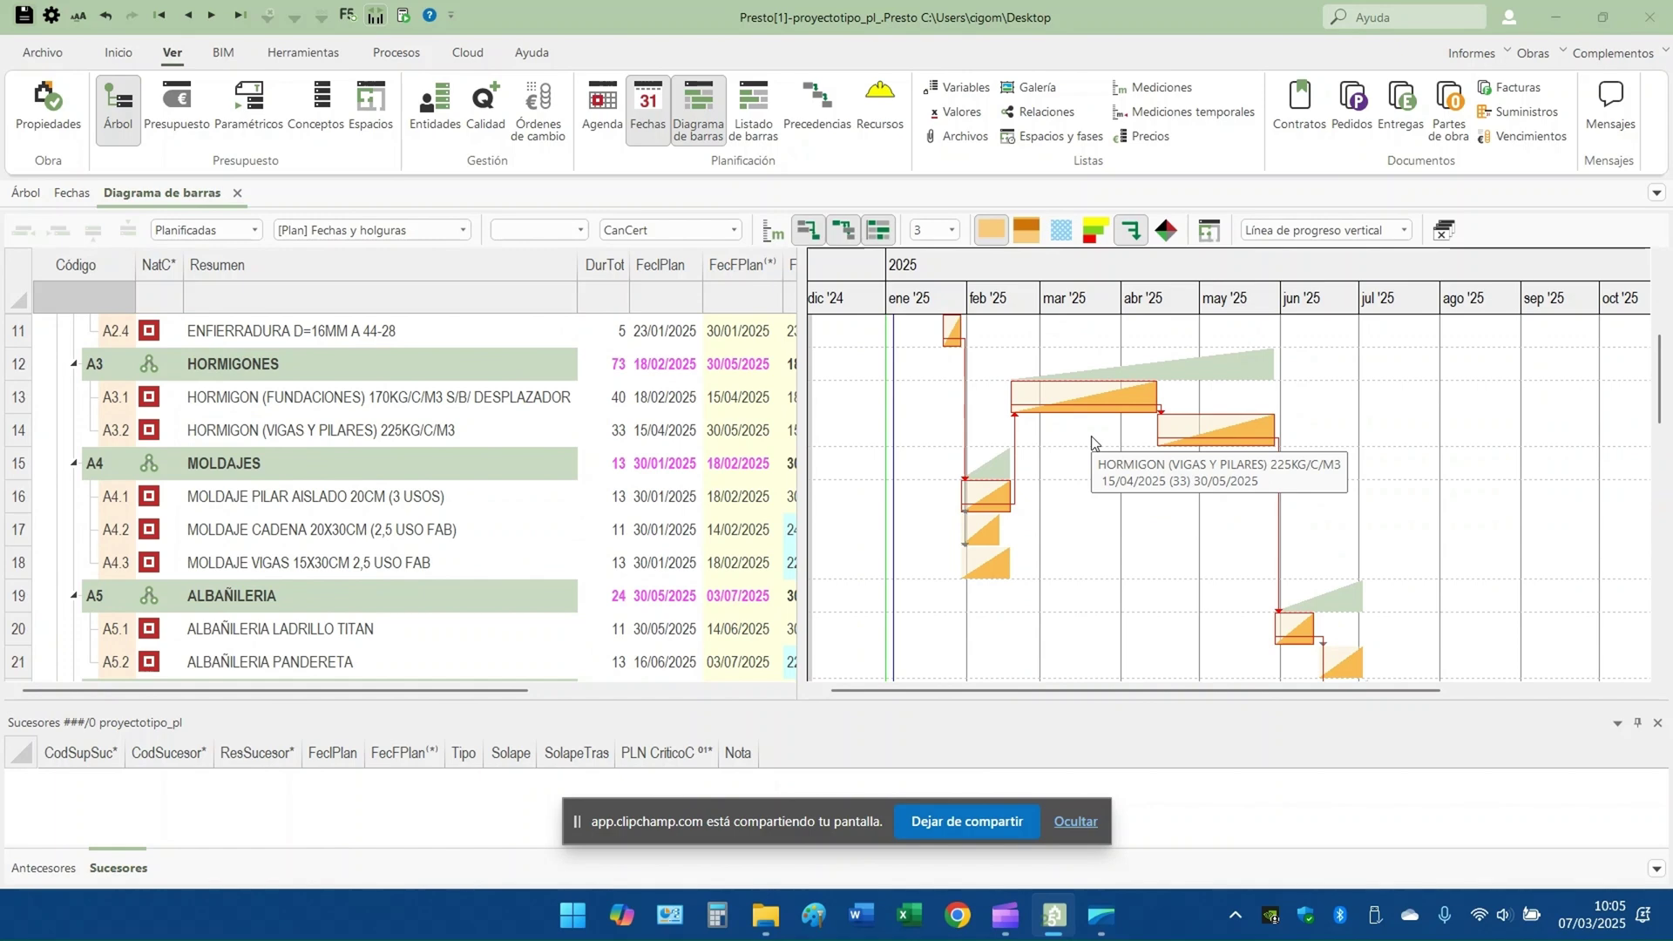
scroll(1091, 439, "up", 4)
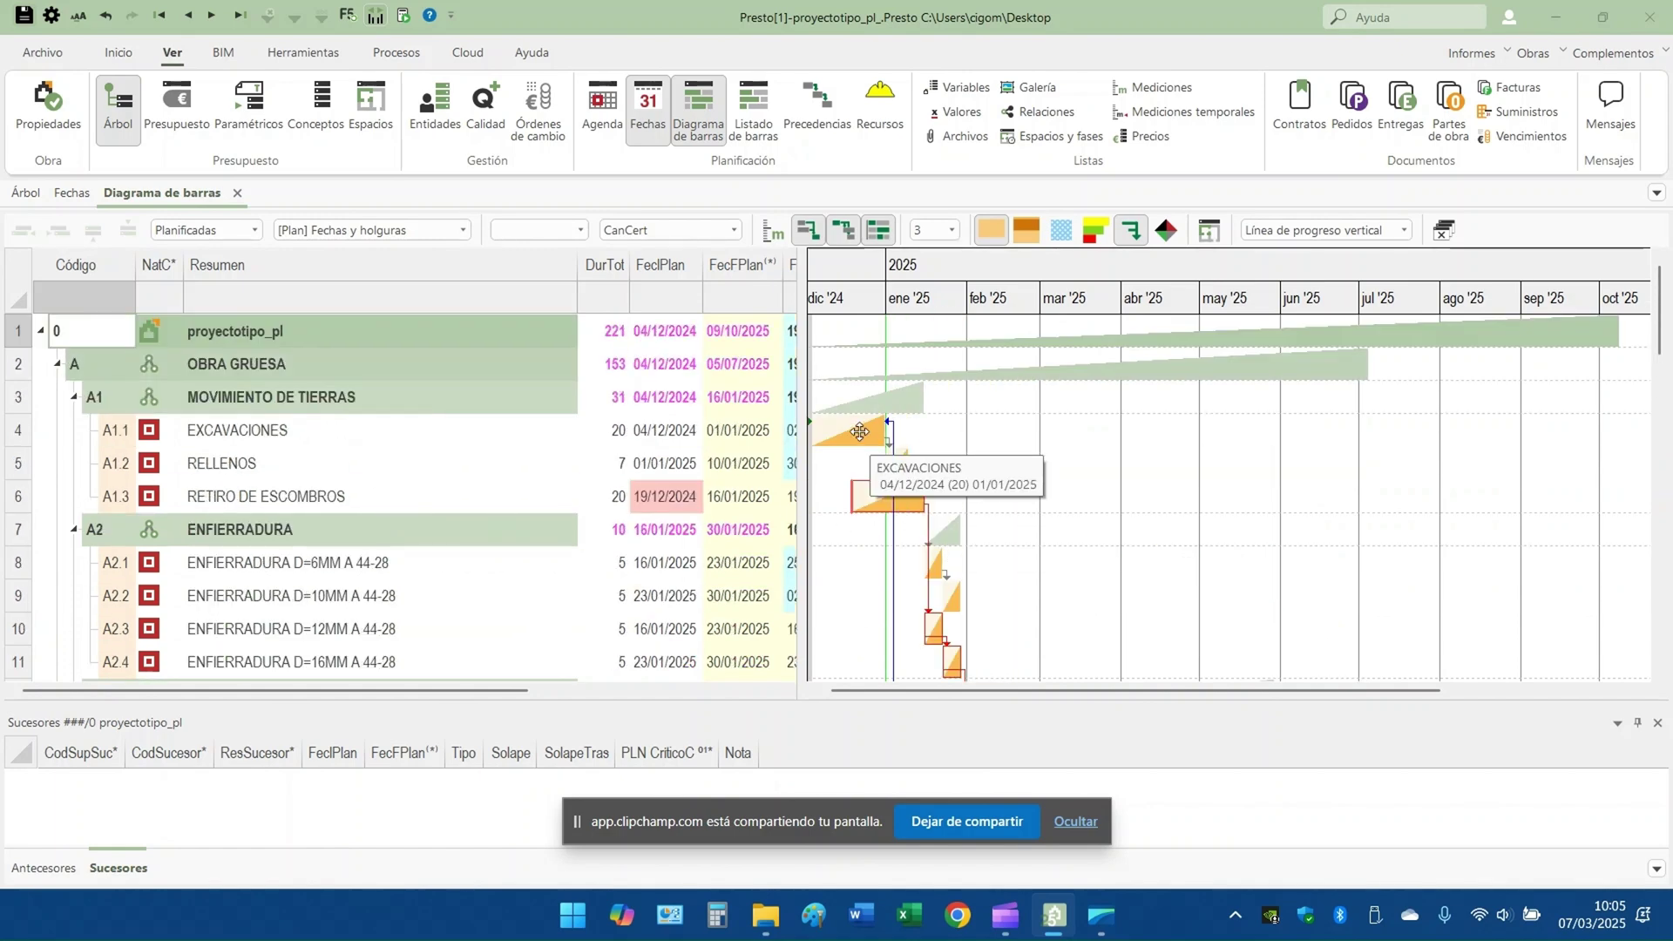
Inspect the RETIRO DE ESCOMBROS bar and the link between the ENFIERRADURA D=6MM and D=10MM bars
left_click(910, 503)
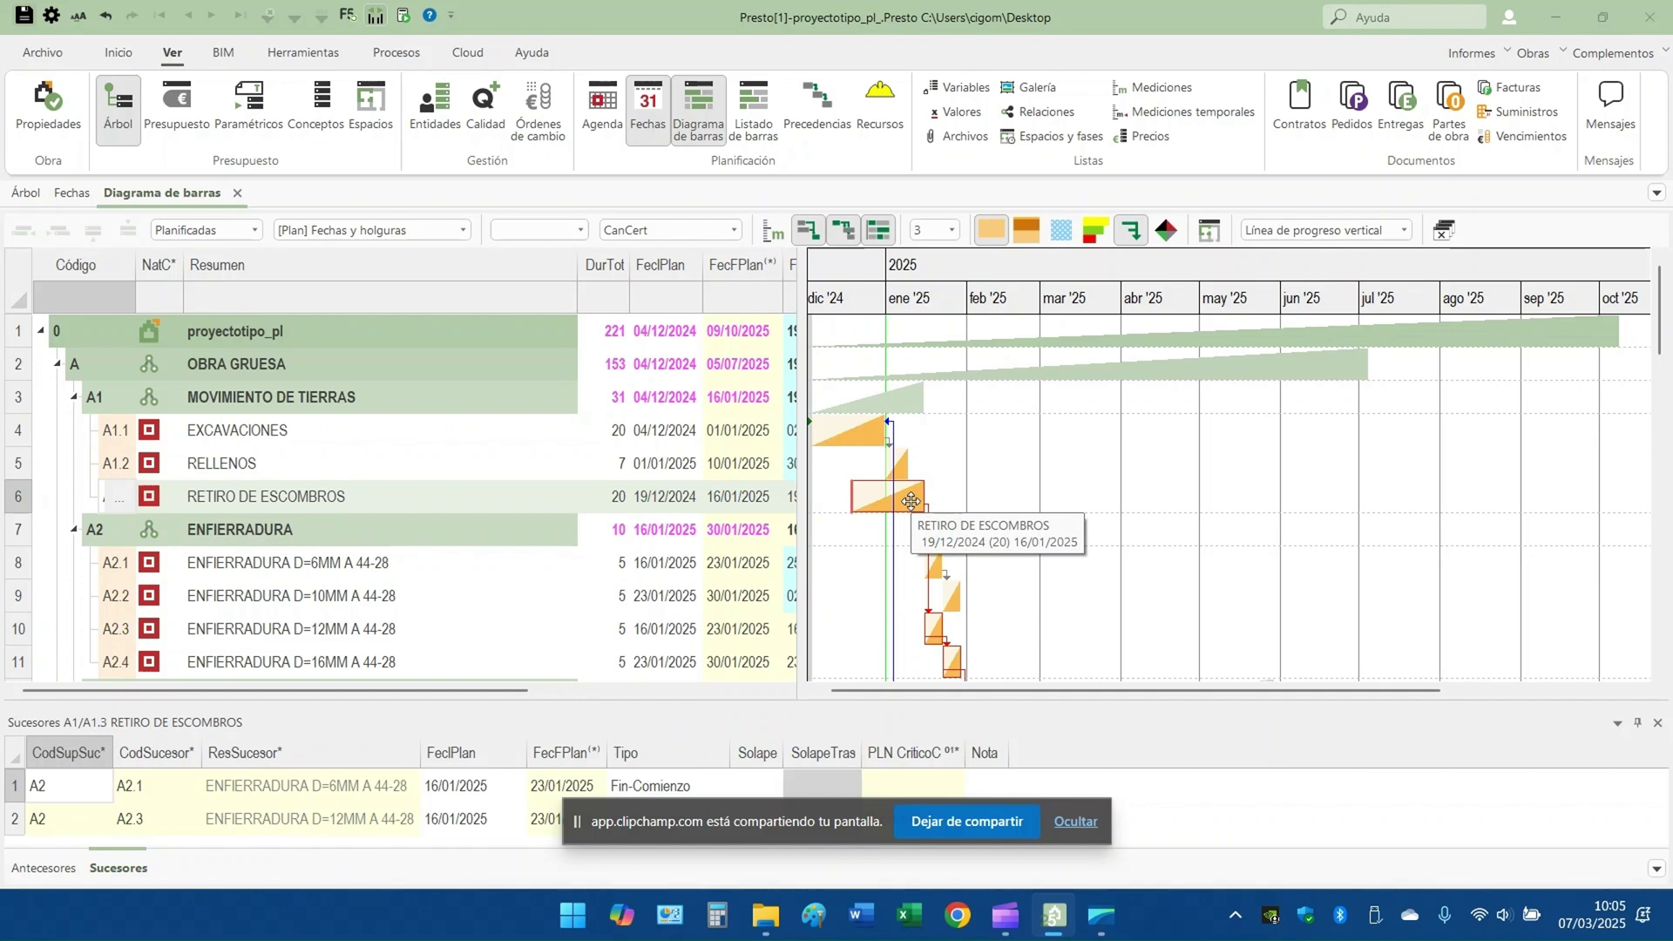
scroll(911, 501, "down", 3)
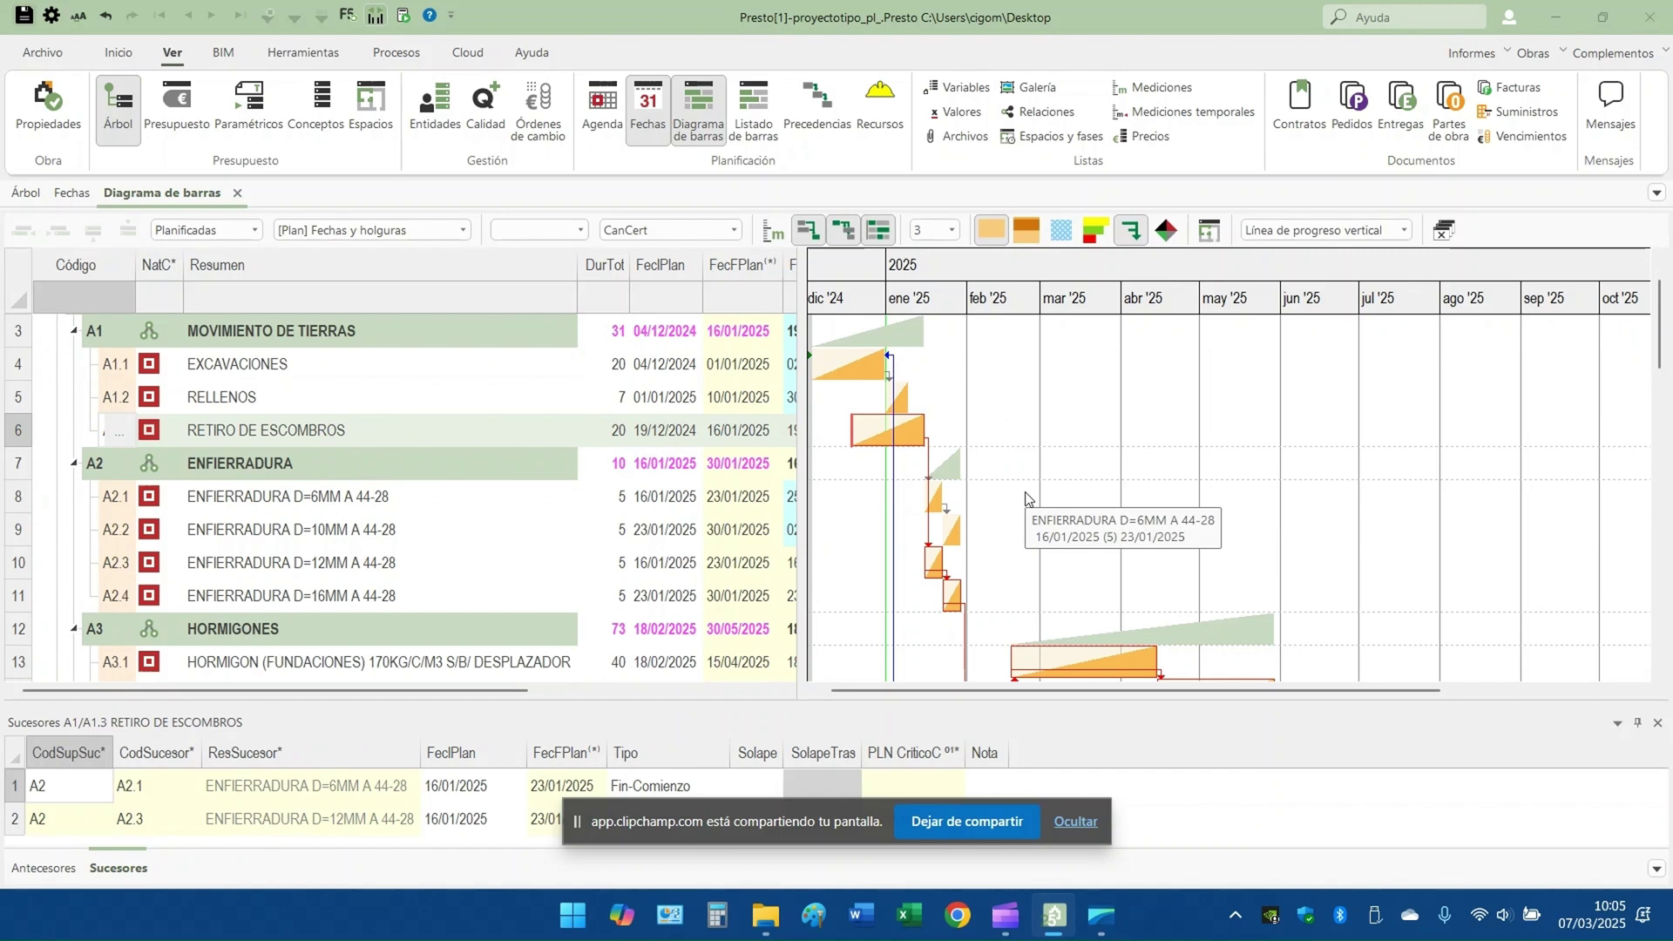
left_click(952, 485)
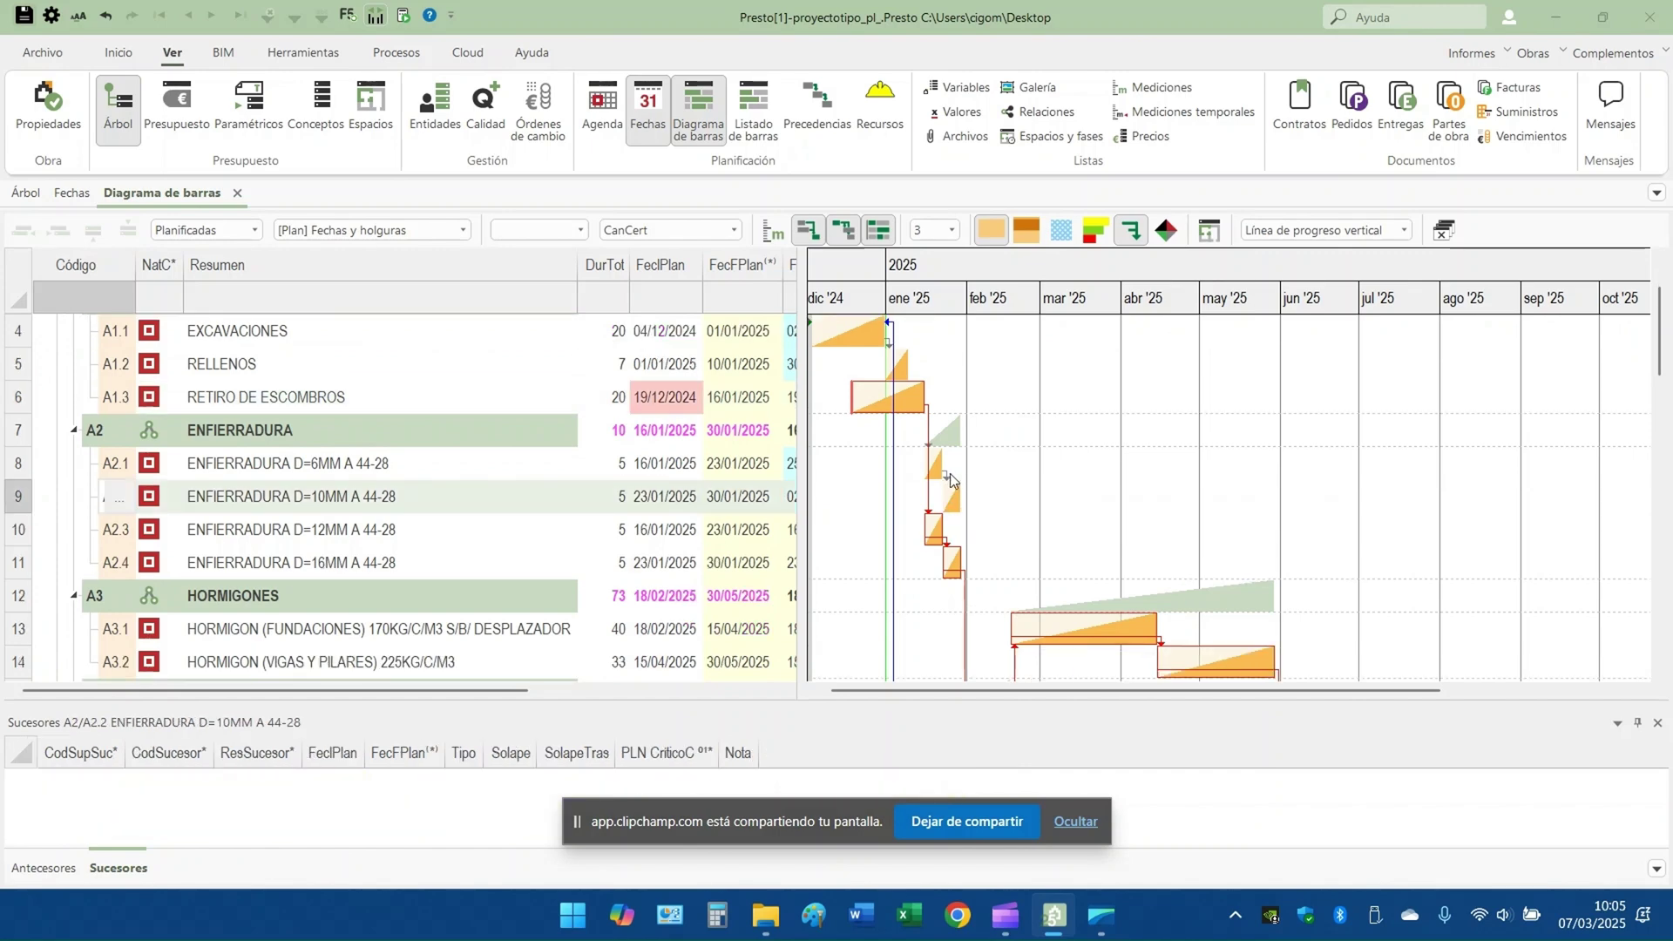
left_click(944, 476)
left_click(955, 493)
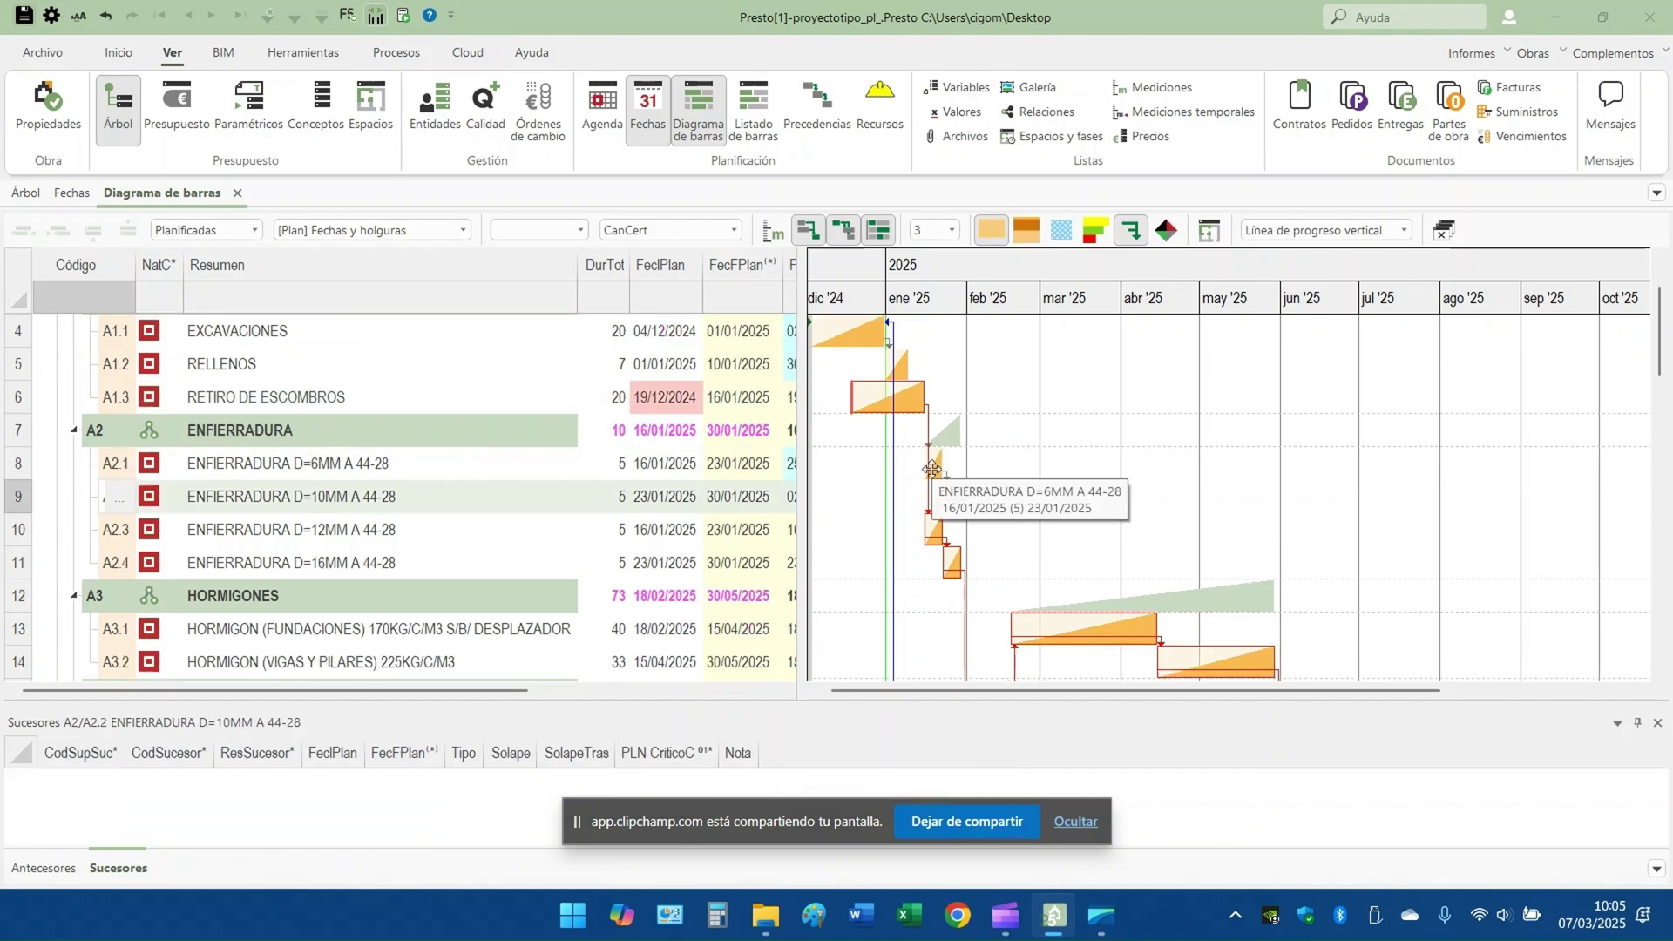
left_click(942, 478)
left_click(948, 495)
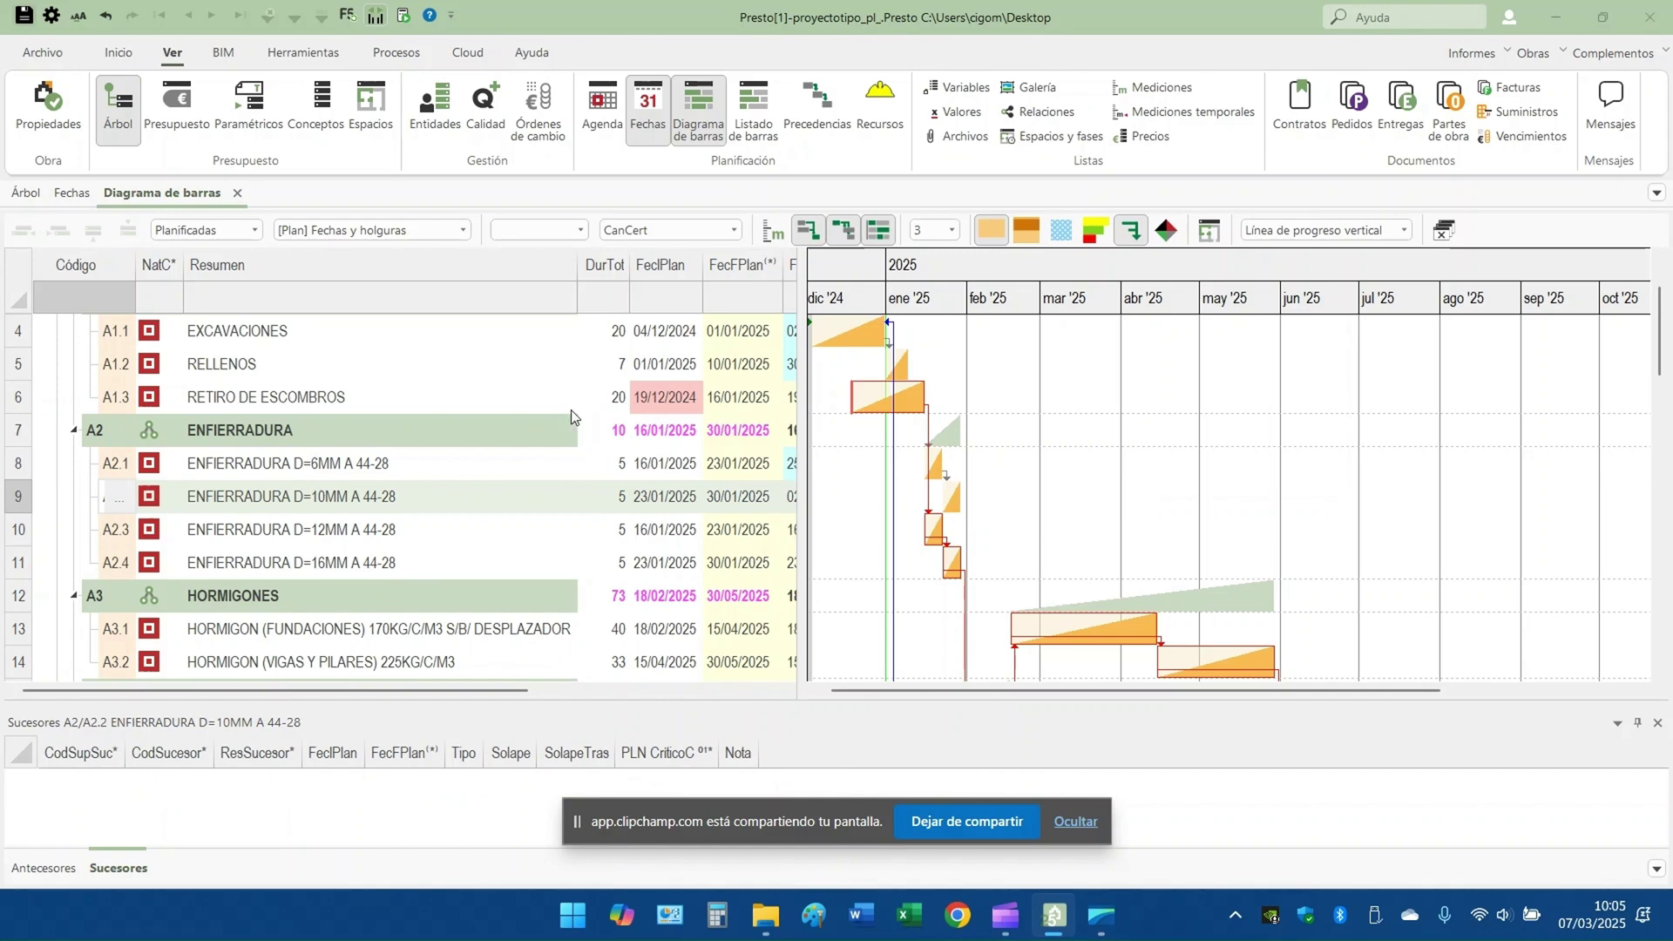
Examine the predecessors of the activity ENFIERRADURA D=10MM A 44-28
left_click(42, 868)
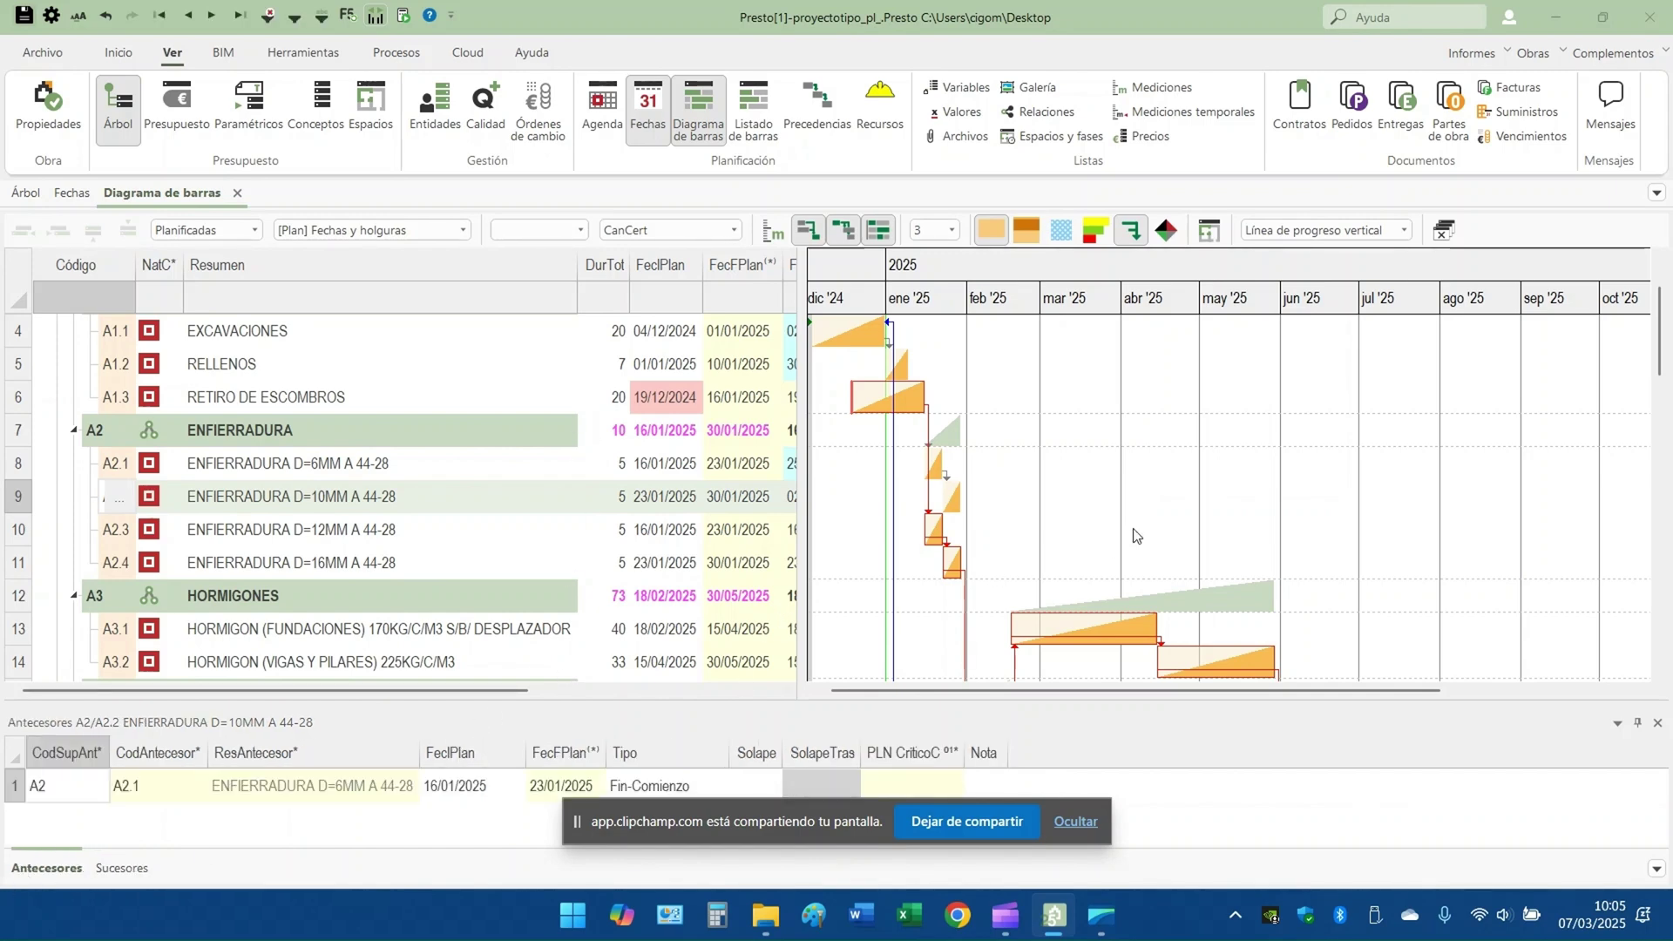
left_click(269, 499)
left_click(111, 498)
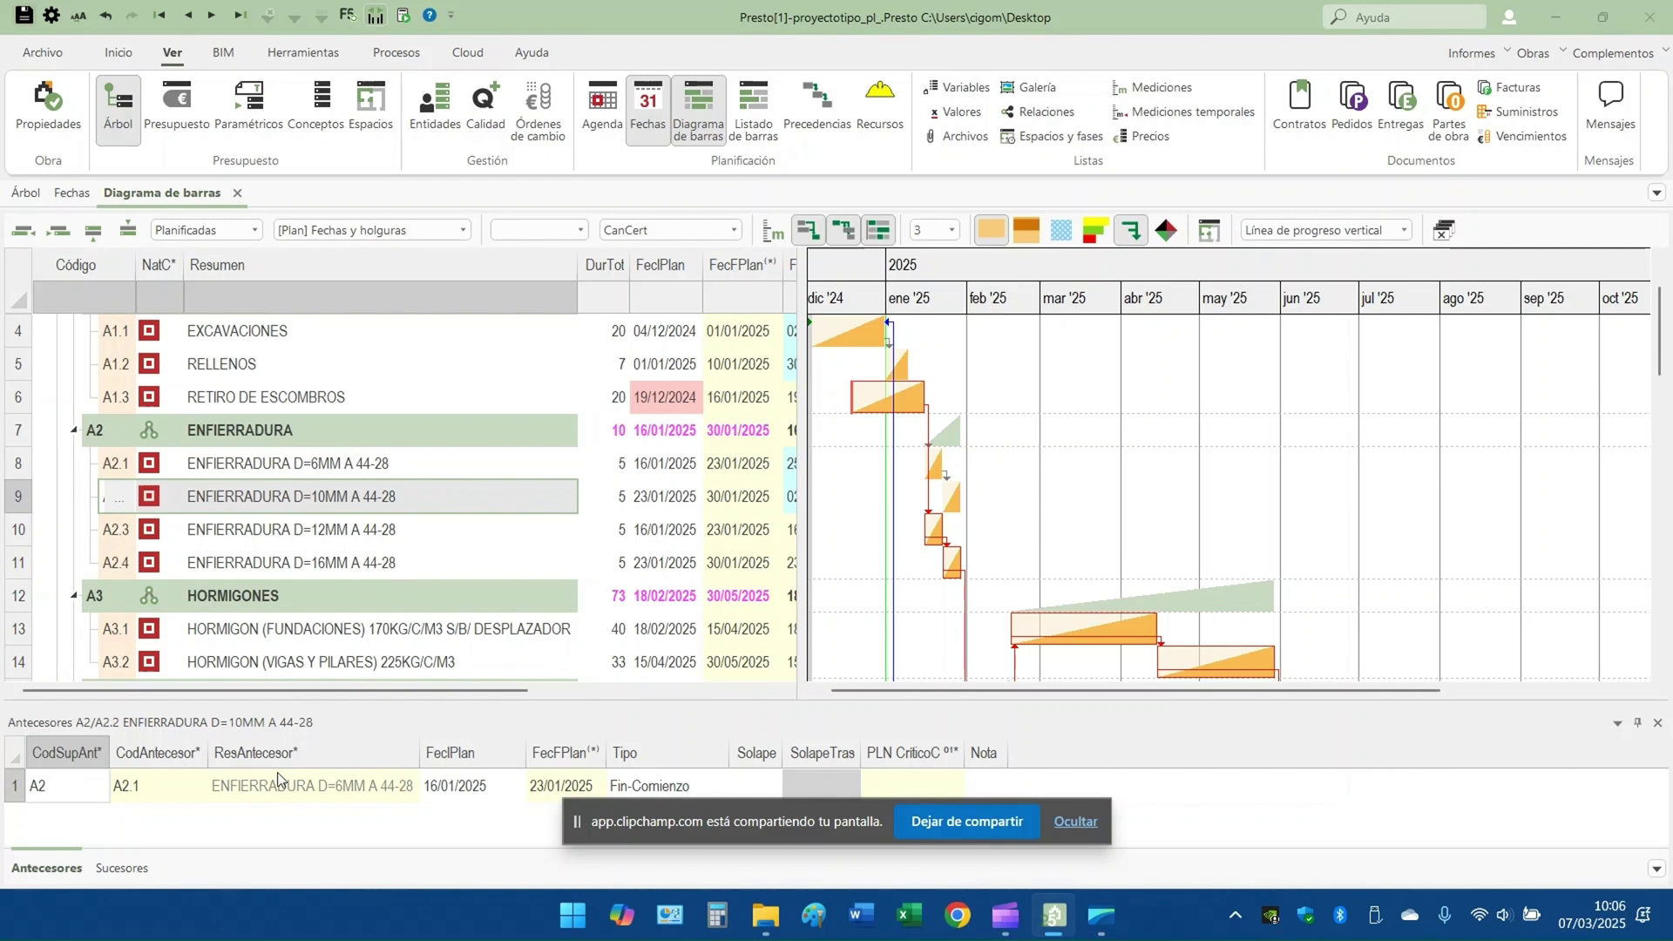
left_click(249, 785)
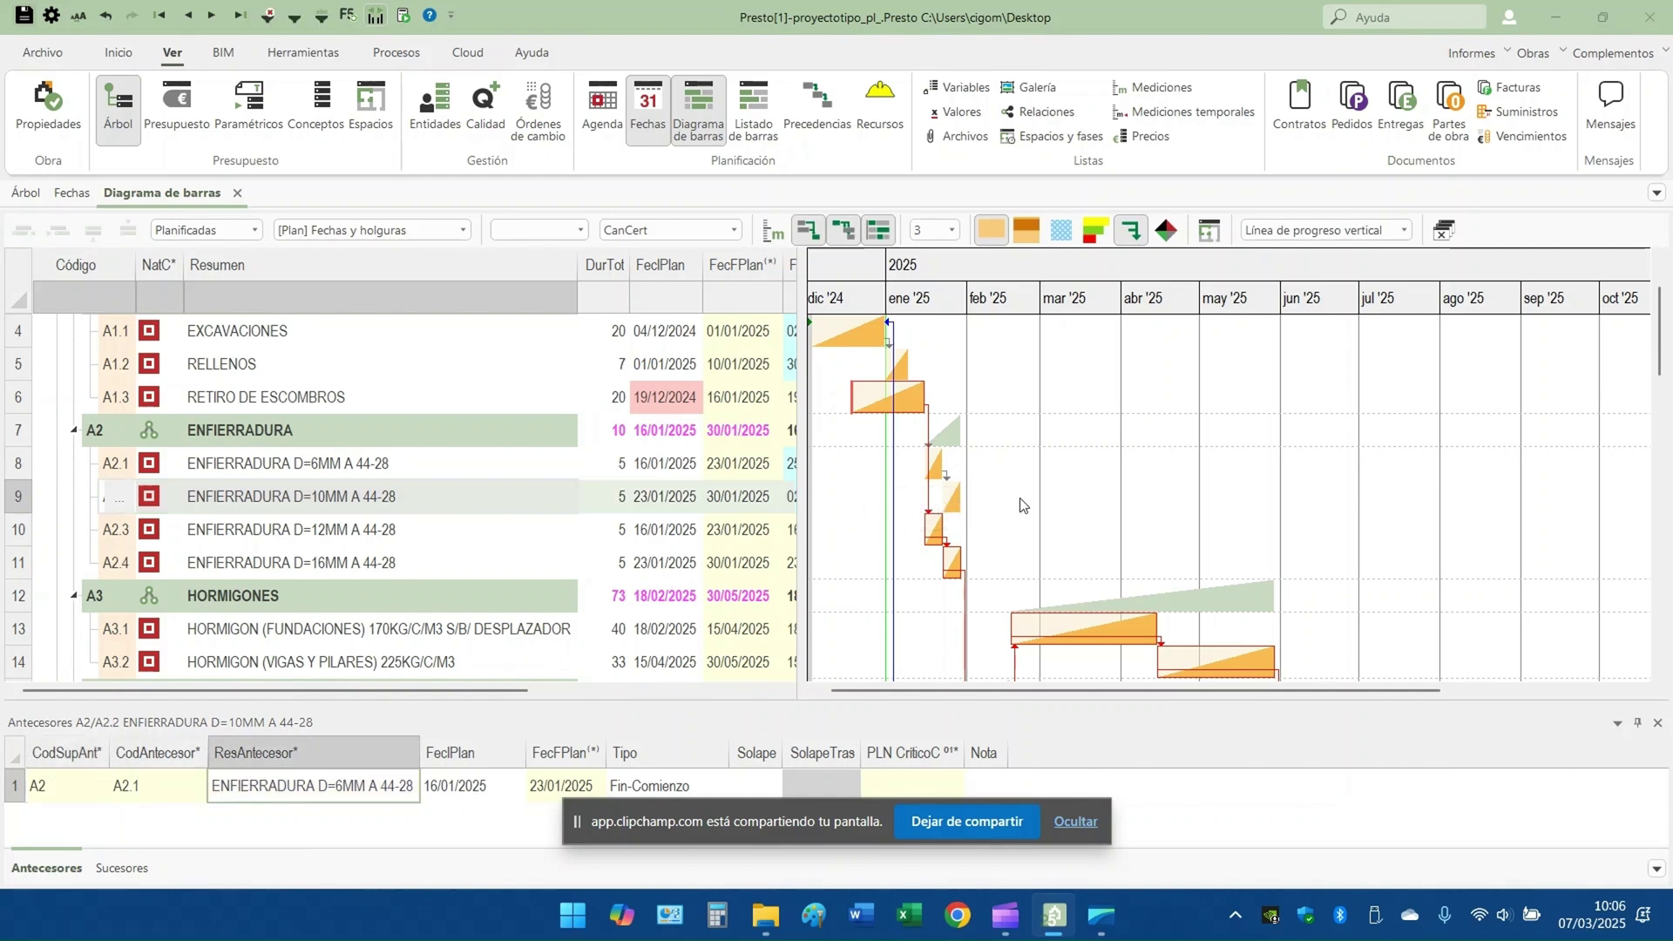
Check the predecessors and successors of ENFIERRADURA D=6MM A 44-28 and the successors of ENFIERRADURA D=16MM A 44-28
left_click(935, 463)
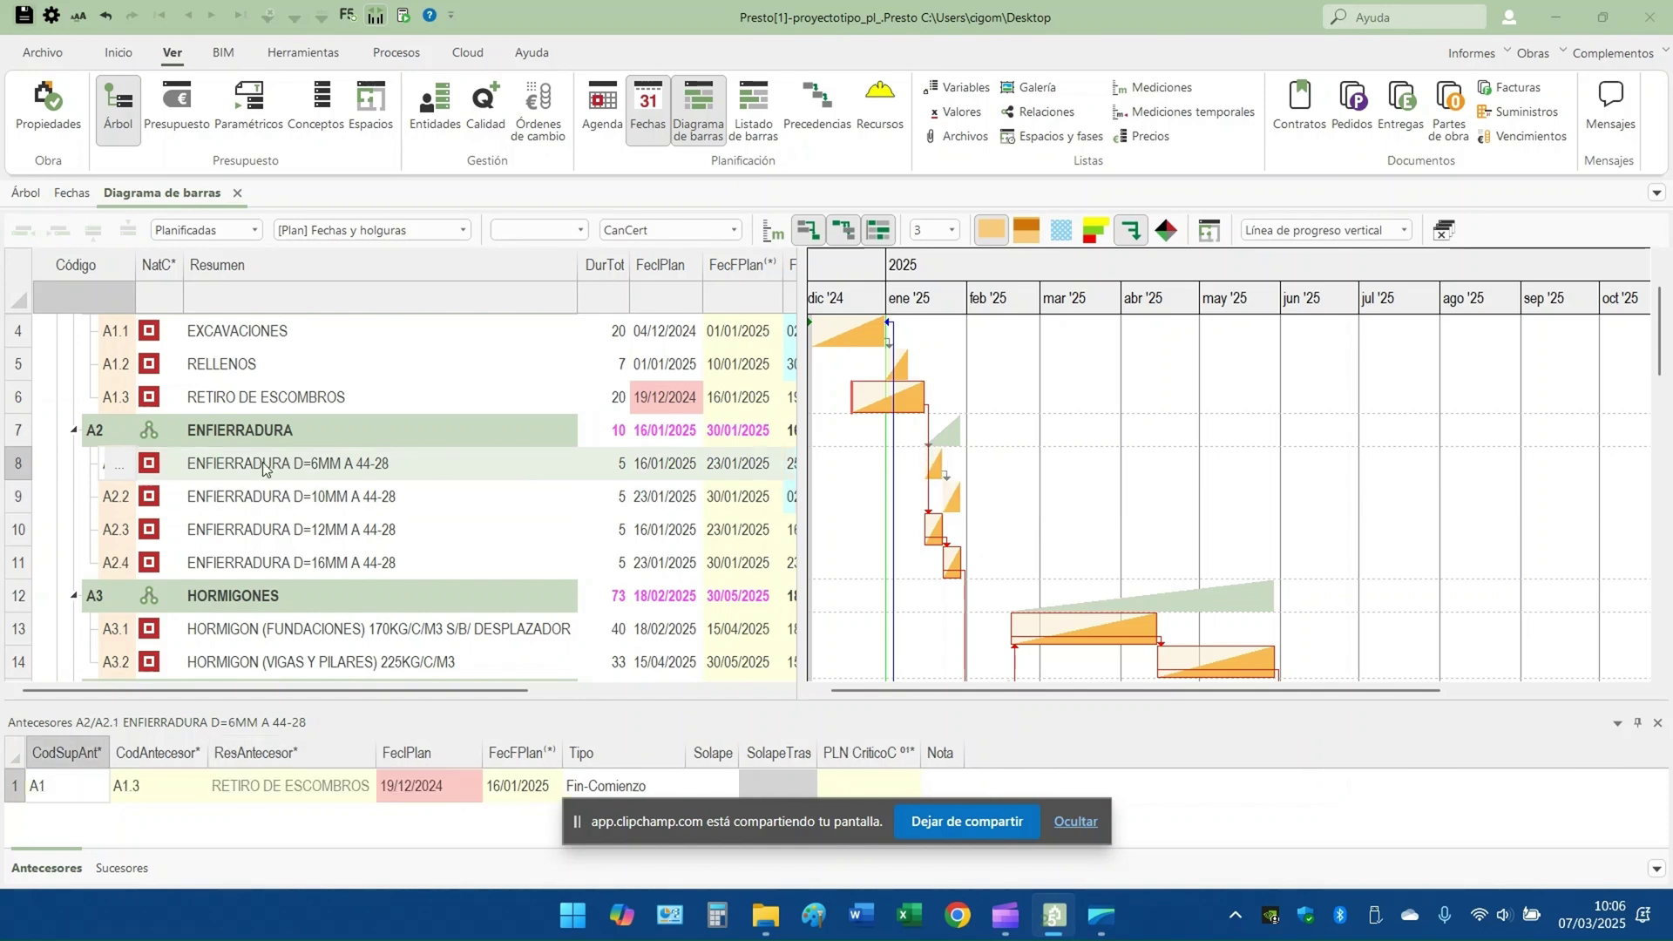
left_click(135, 871)
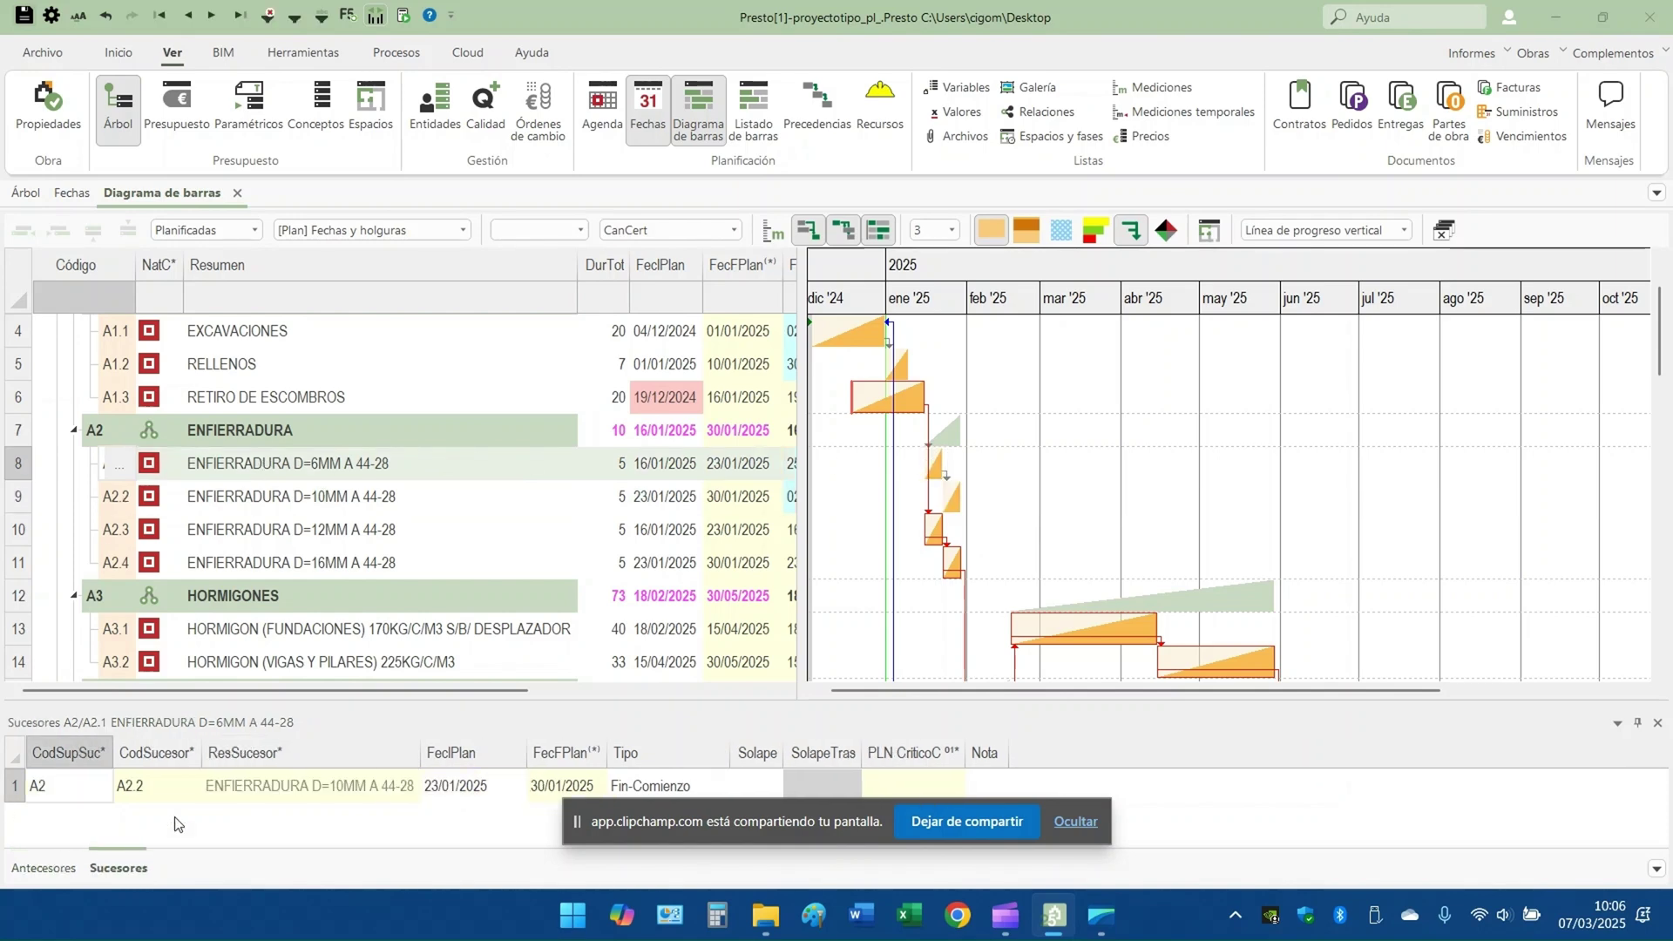
left_click(344, 562)
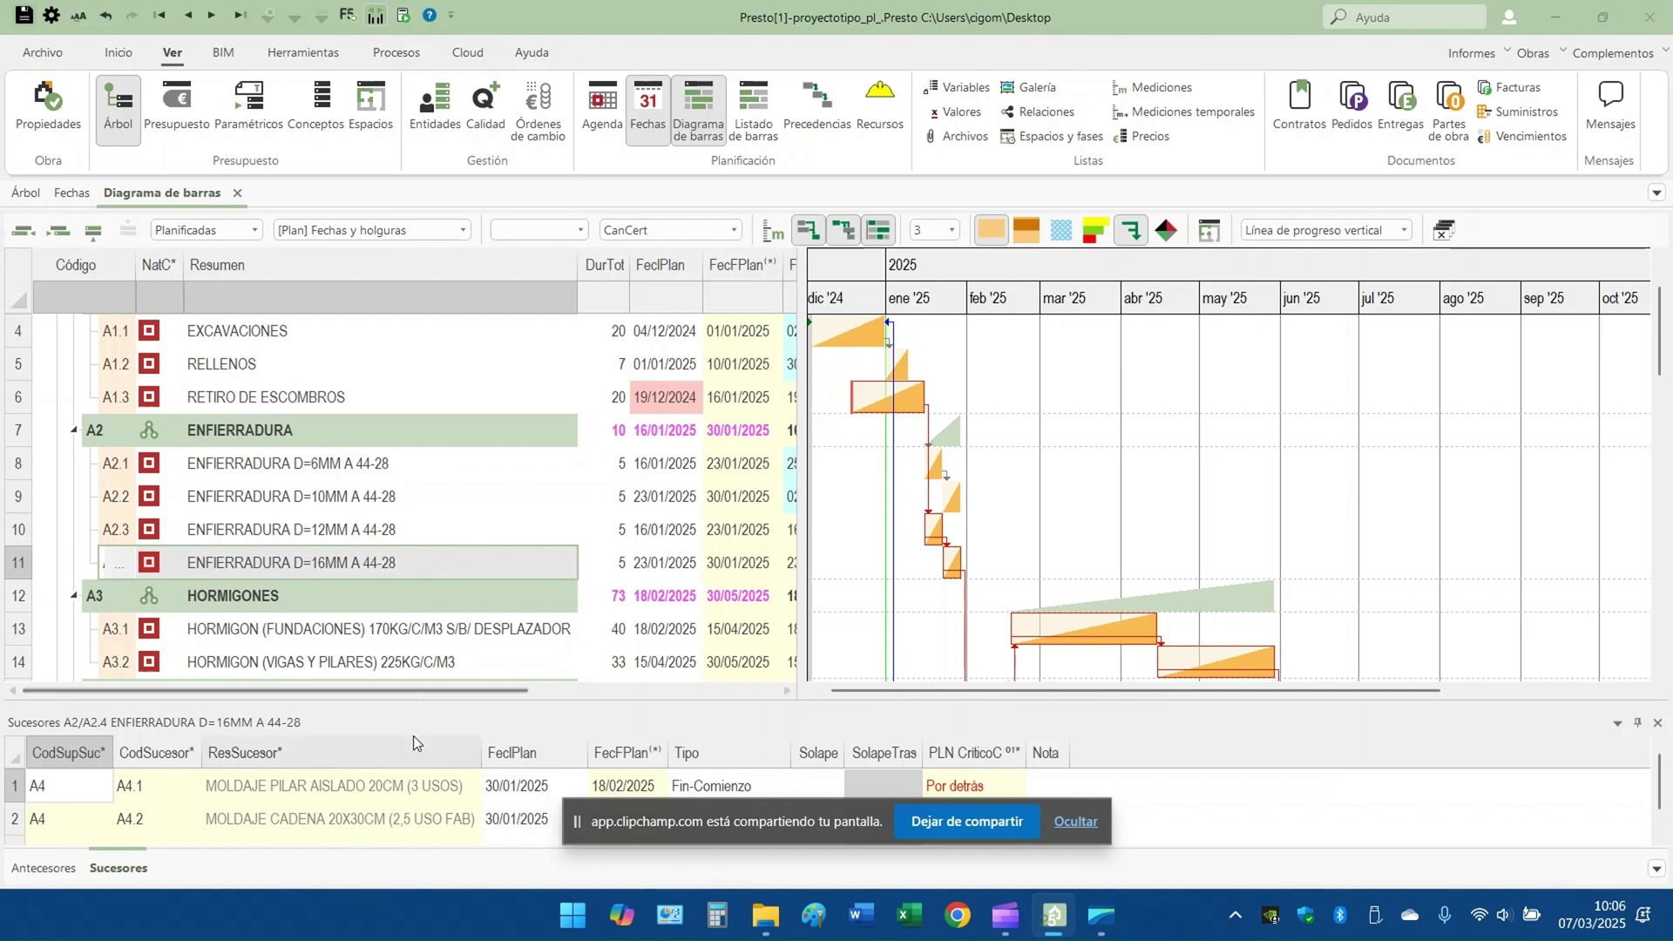
scroll(426, 795, "down", 1)
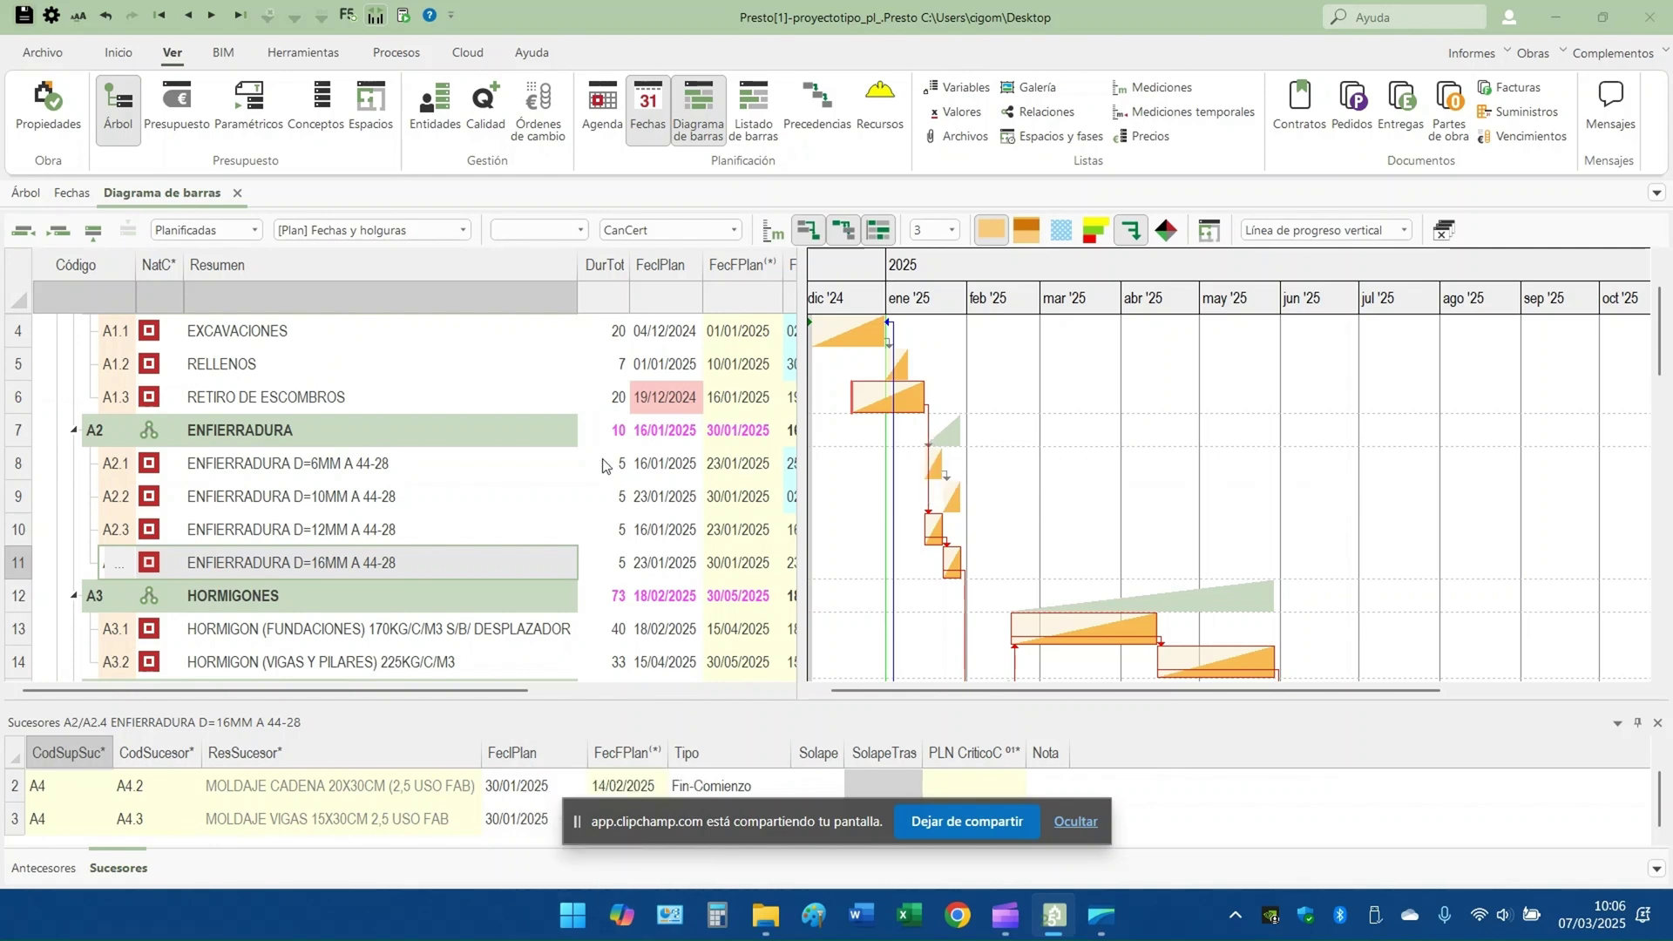
scroll(578, 466, "up", 1)
scroll(568, 460, "down", 1)
scroll(546, 450, "up", 1)
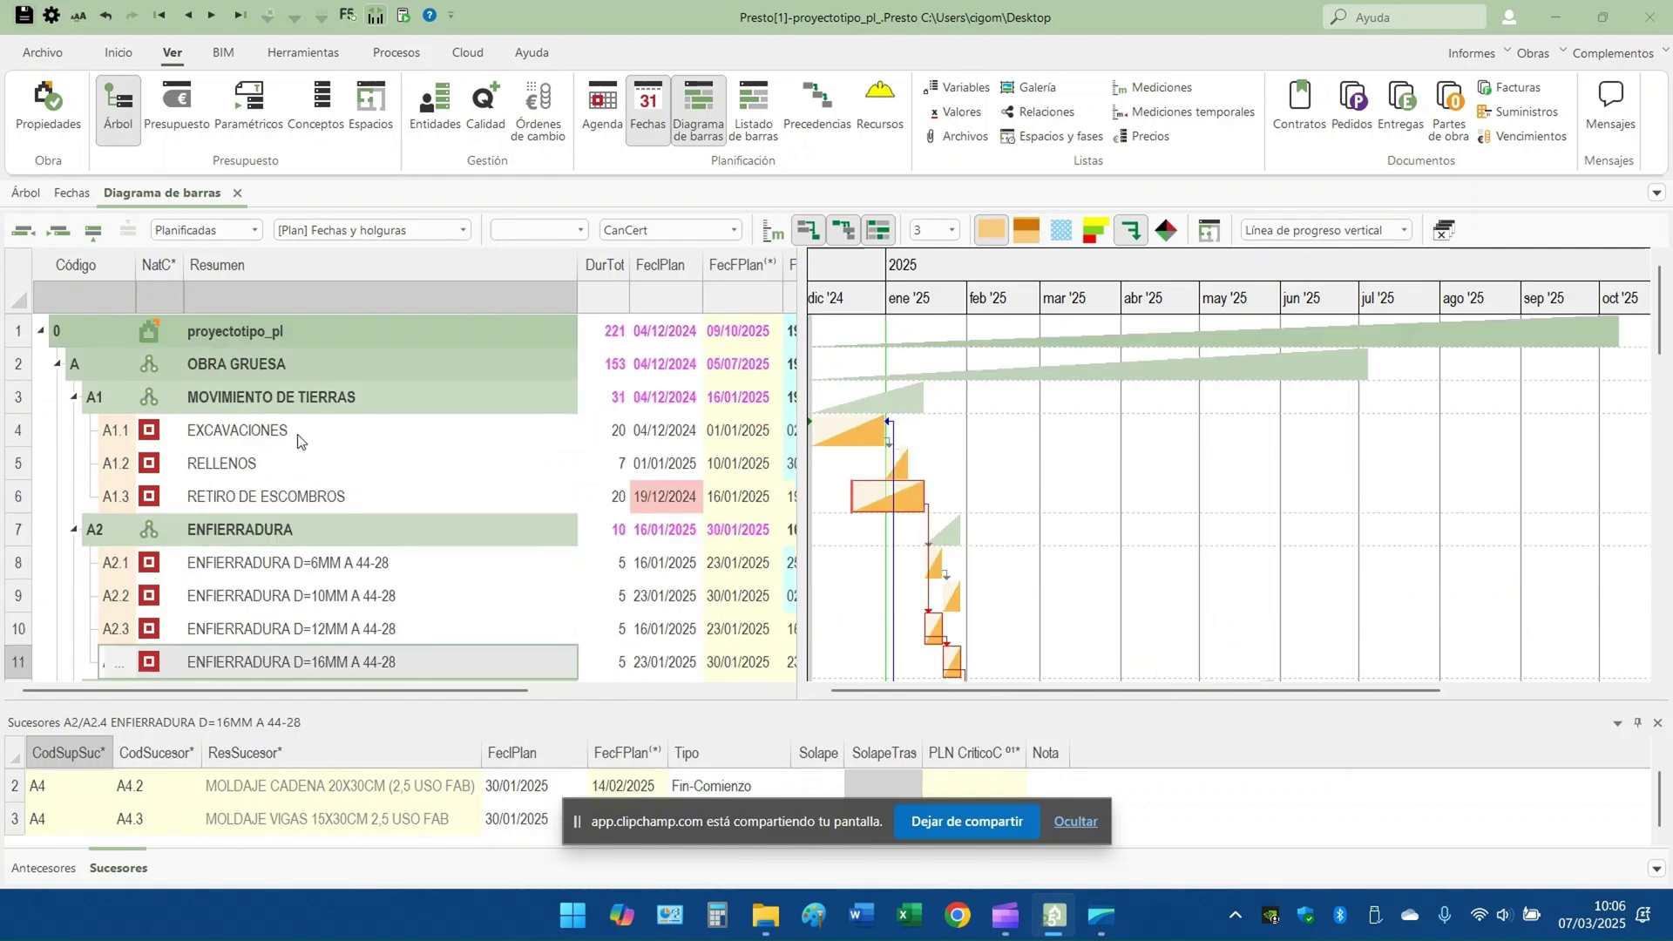
Examine the MOVIMIENTO DE TIERRAS chapter and its activities EXCAVACIONES, RELLENOS and RETIRO DE ESCOMBROS
left_click(258, 404)
key("Up")
left_click(255, 406)
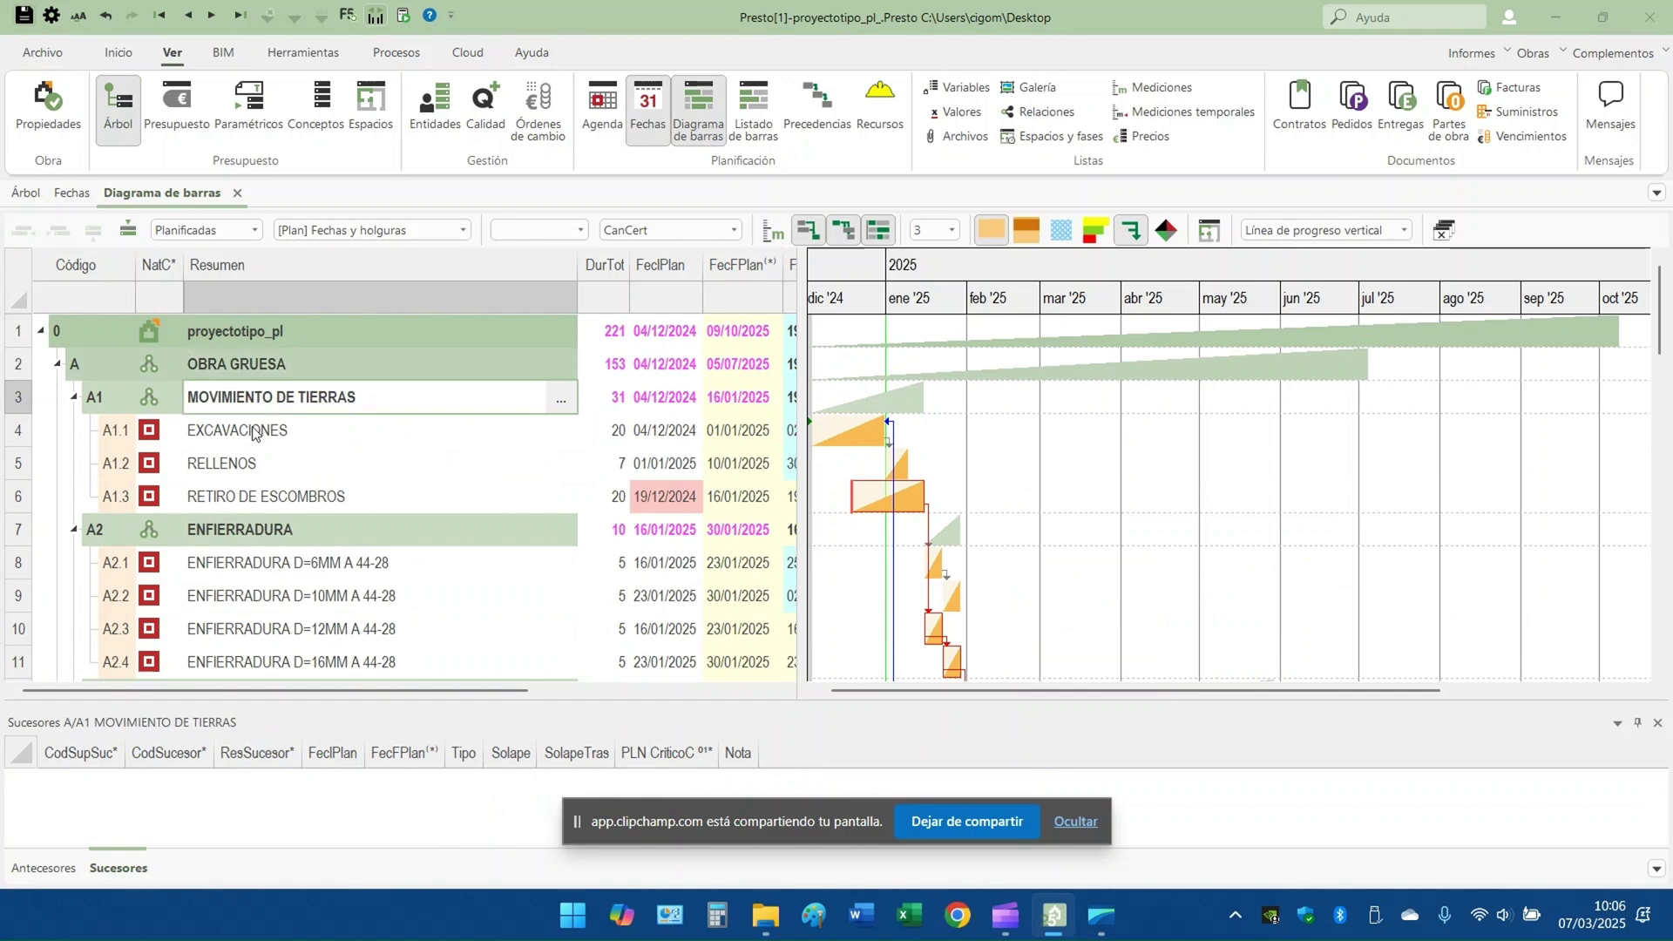
left_click(254, 429)
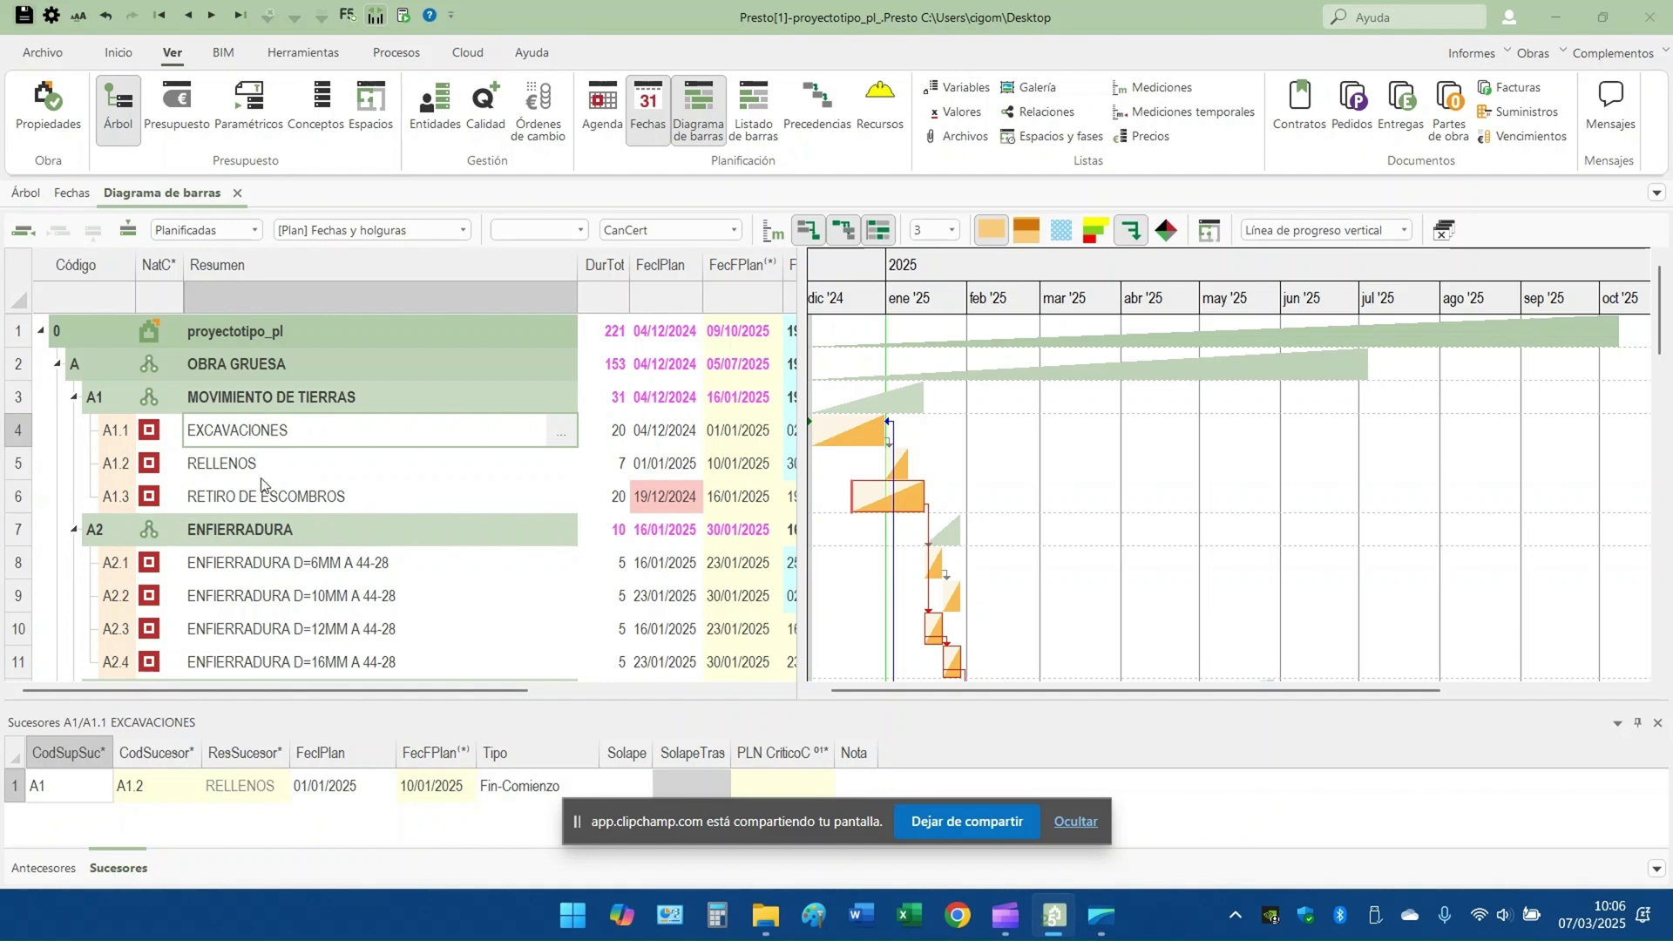
left_click(259, 467)
left_click(240, 436)
left_click(241, 405)
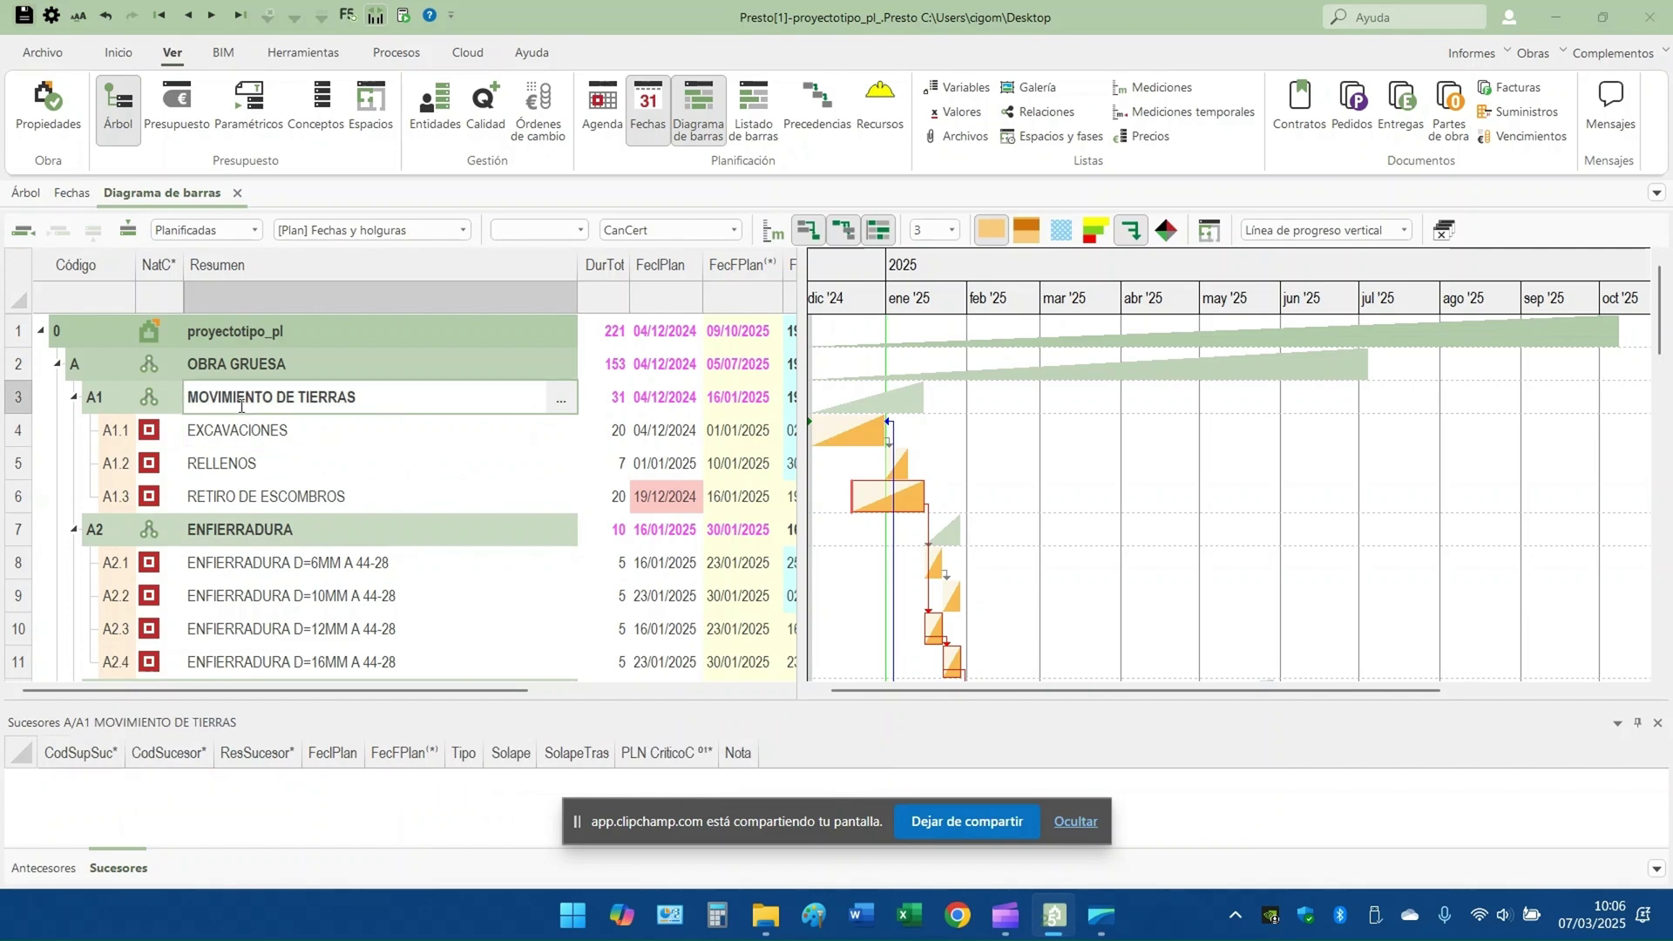
left_click(255, 454)
left_click(257, 485)
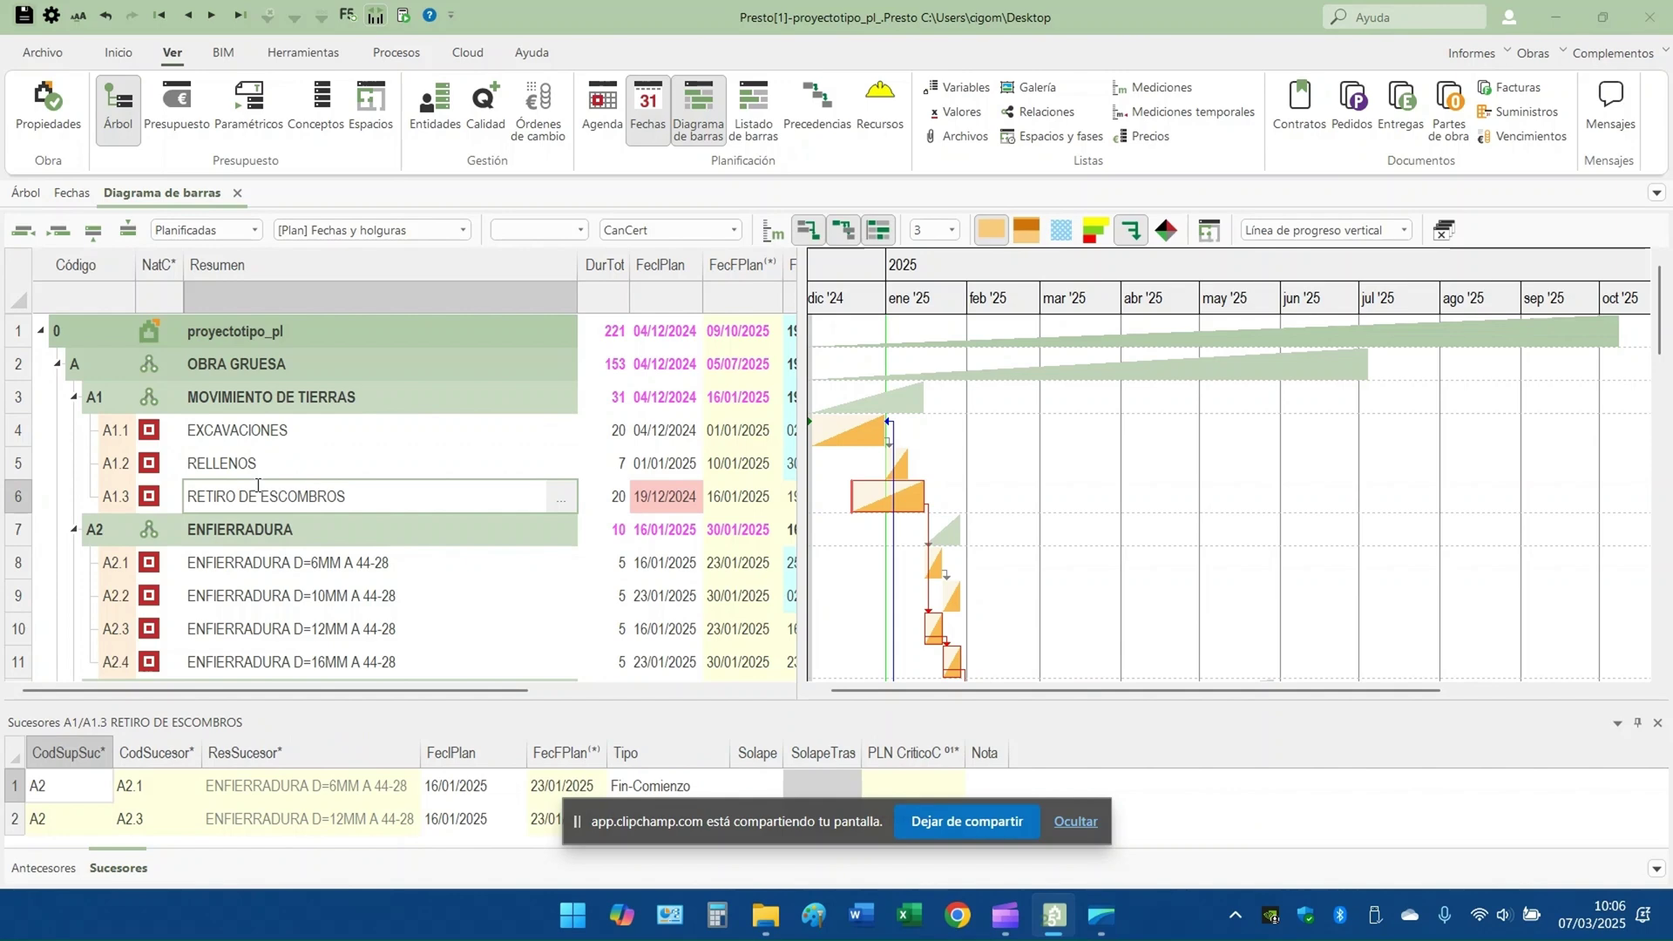
left_click(247, 435)
left_click(252, 398)
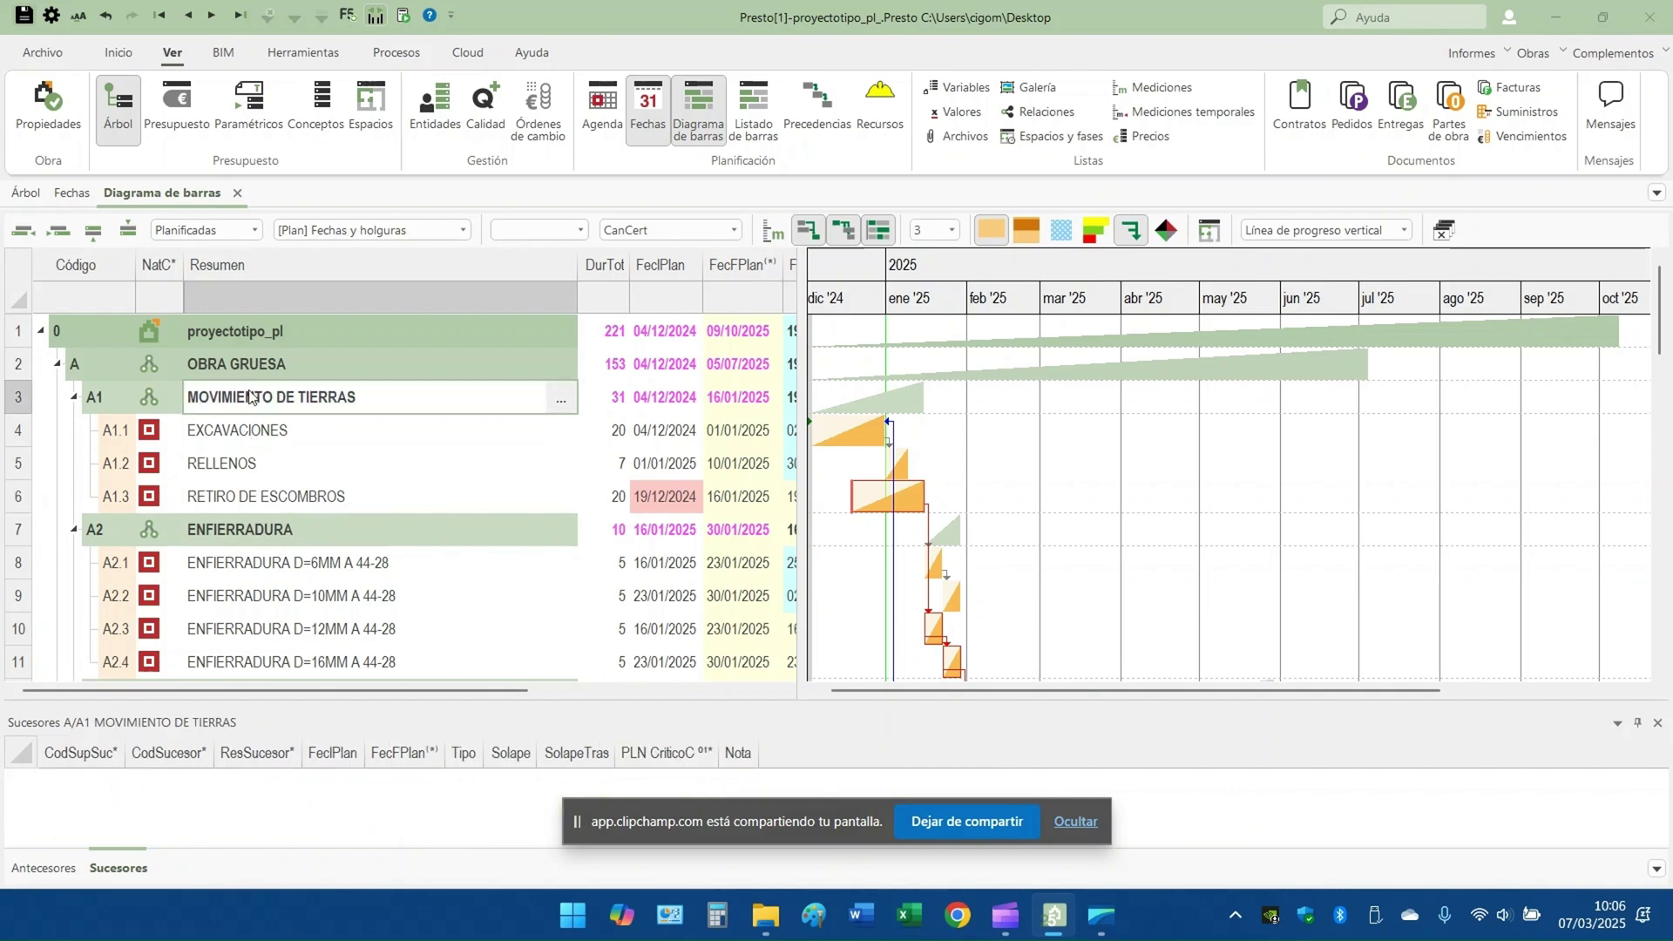
left_click(166, 372)
left_click(166, 397)
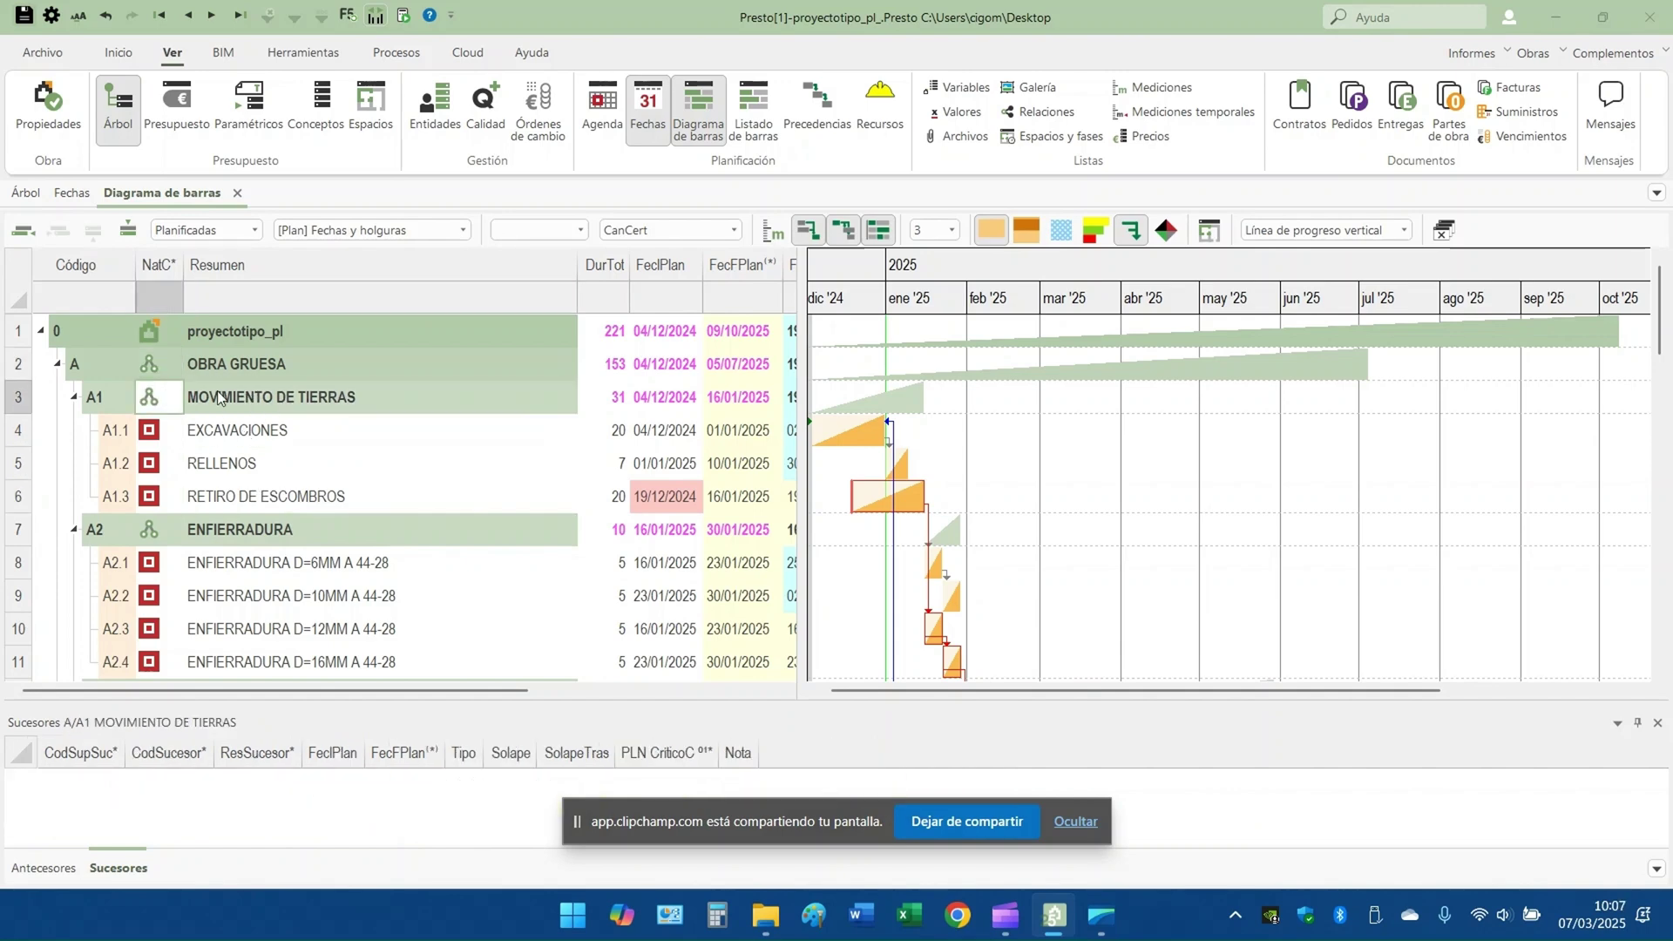
Check the planning type assigned to the MOVIMIENTO DE TIERRAS chapter and to the RELLENOS activity
right_click(278, 409)
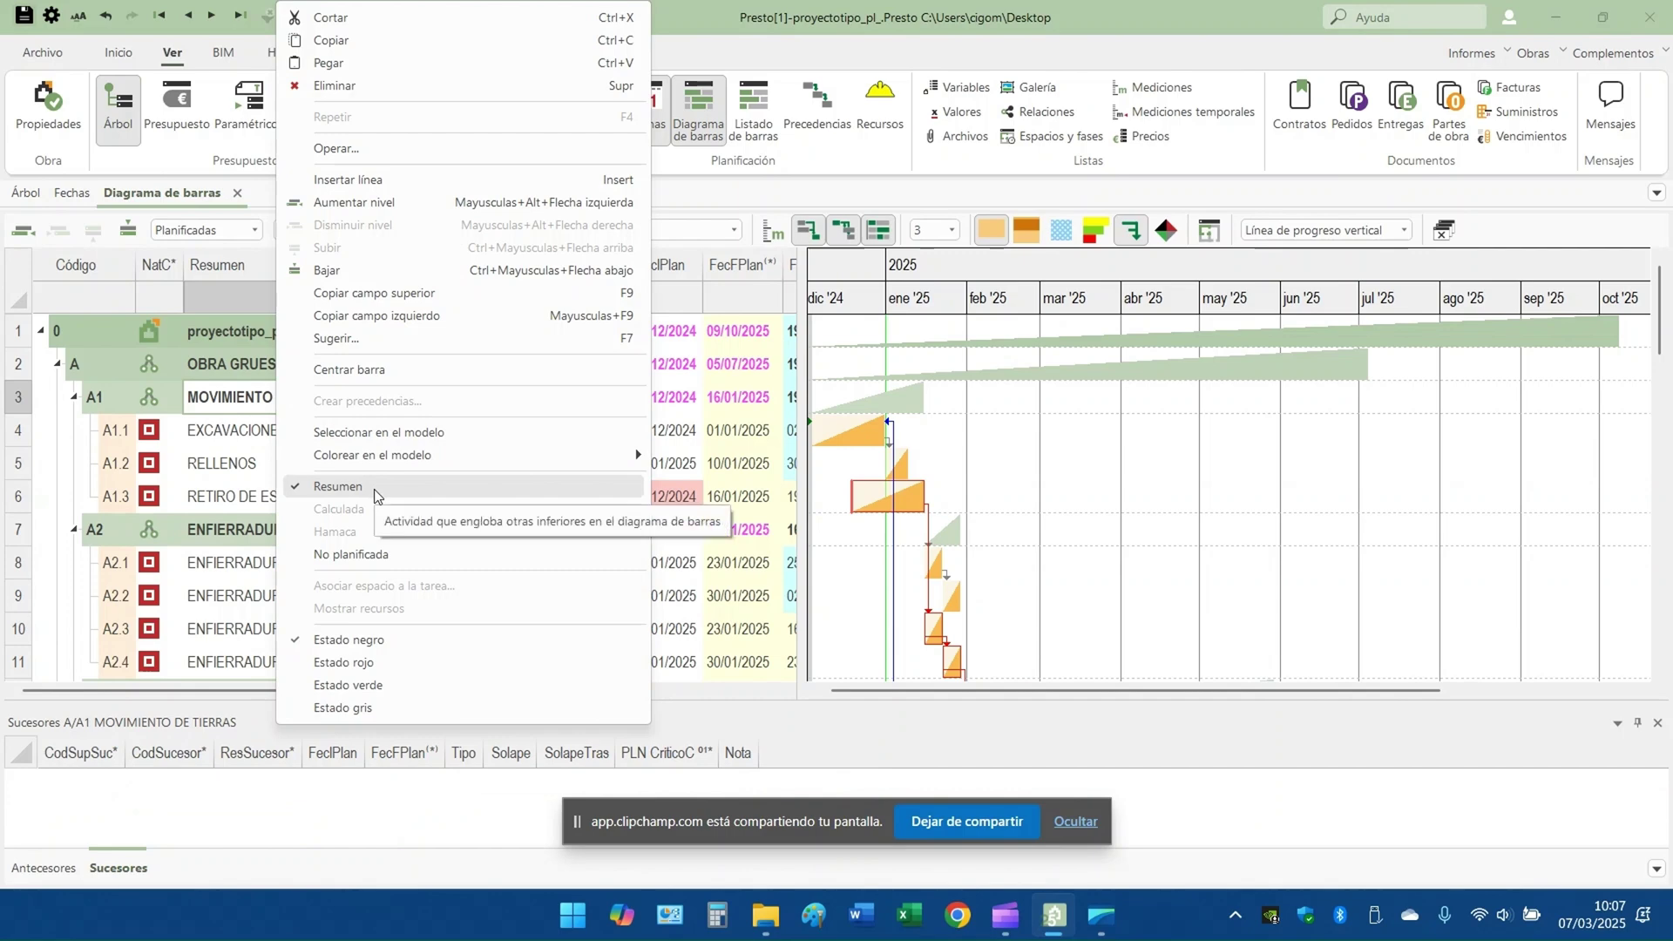
left_click(216, 433)
left_click(216, 462)
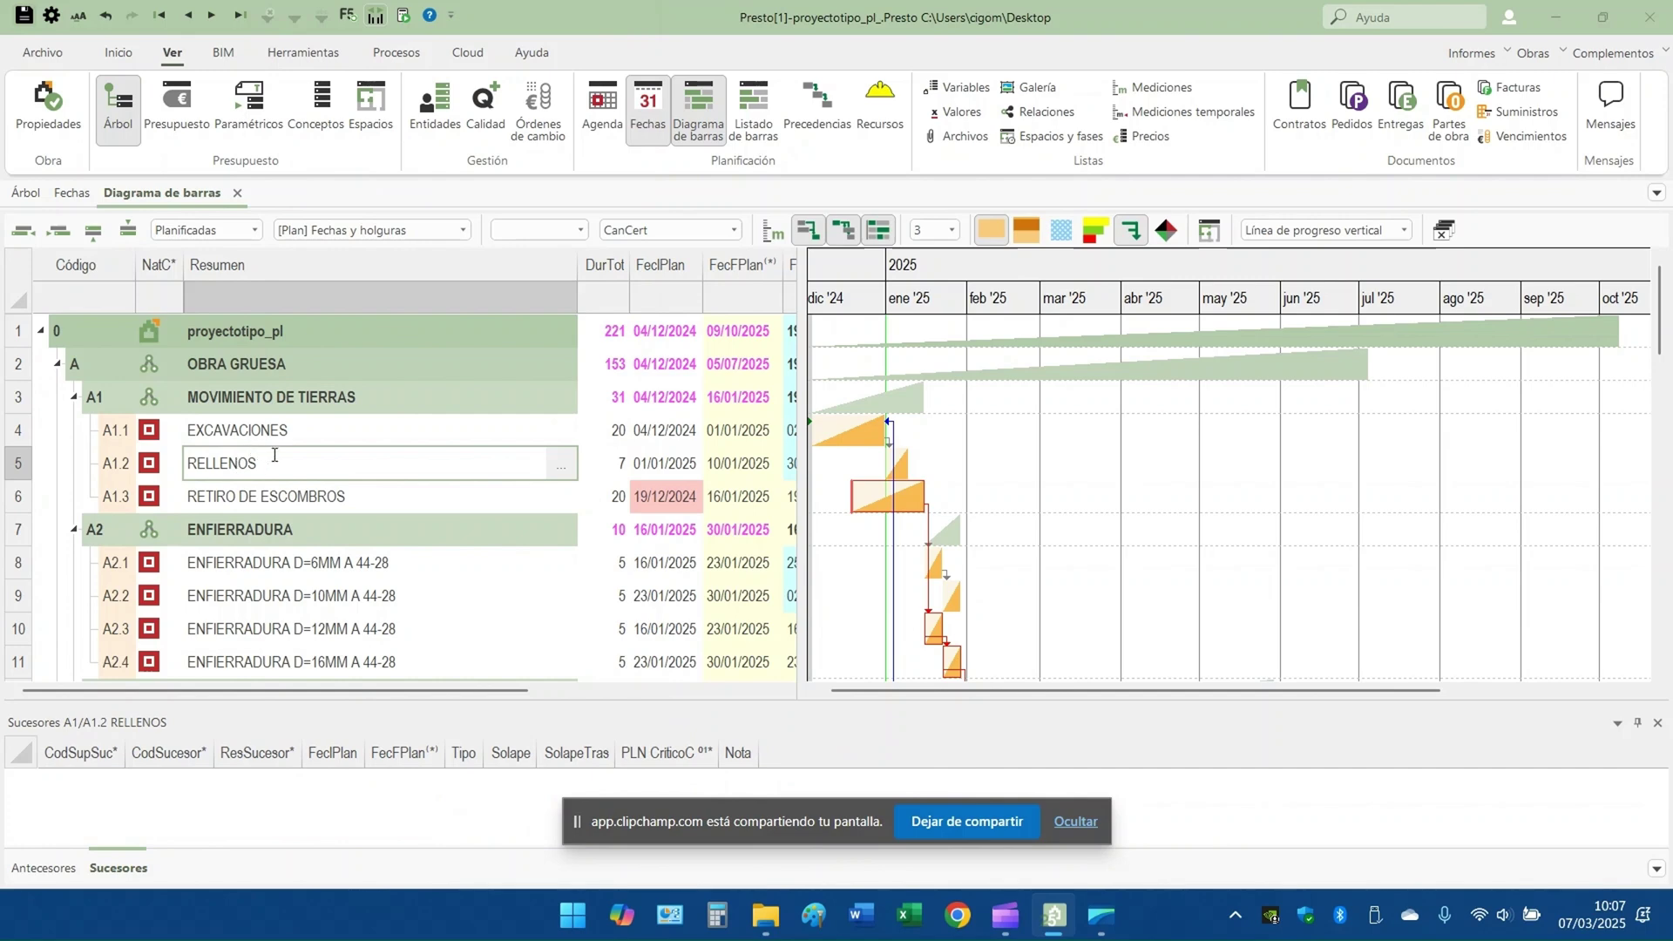
right_click(273, 455)
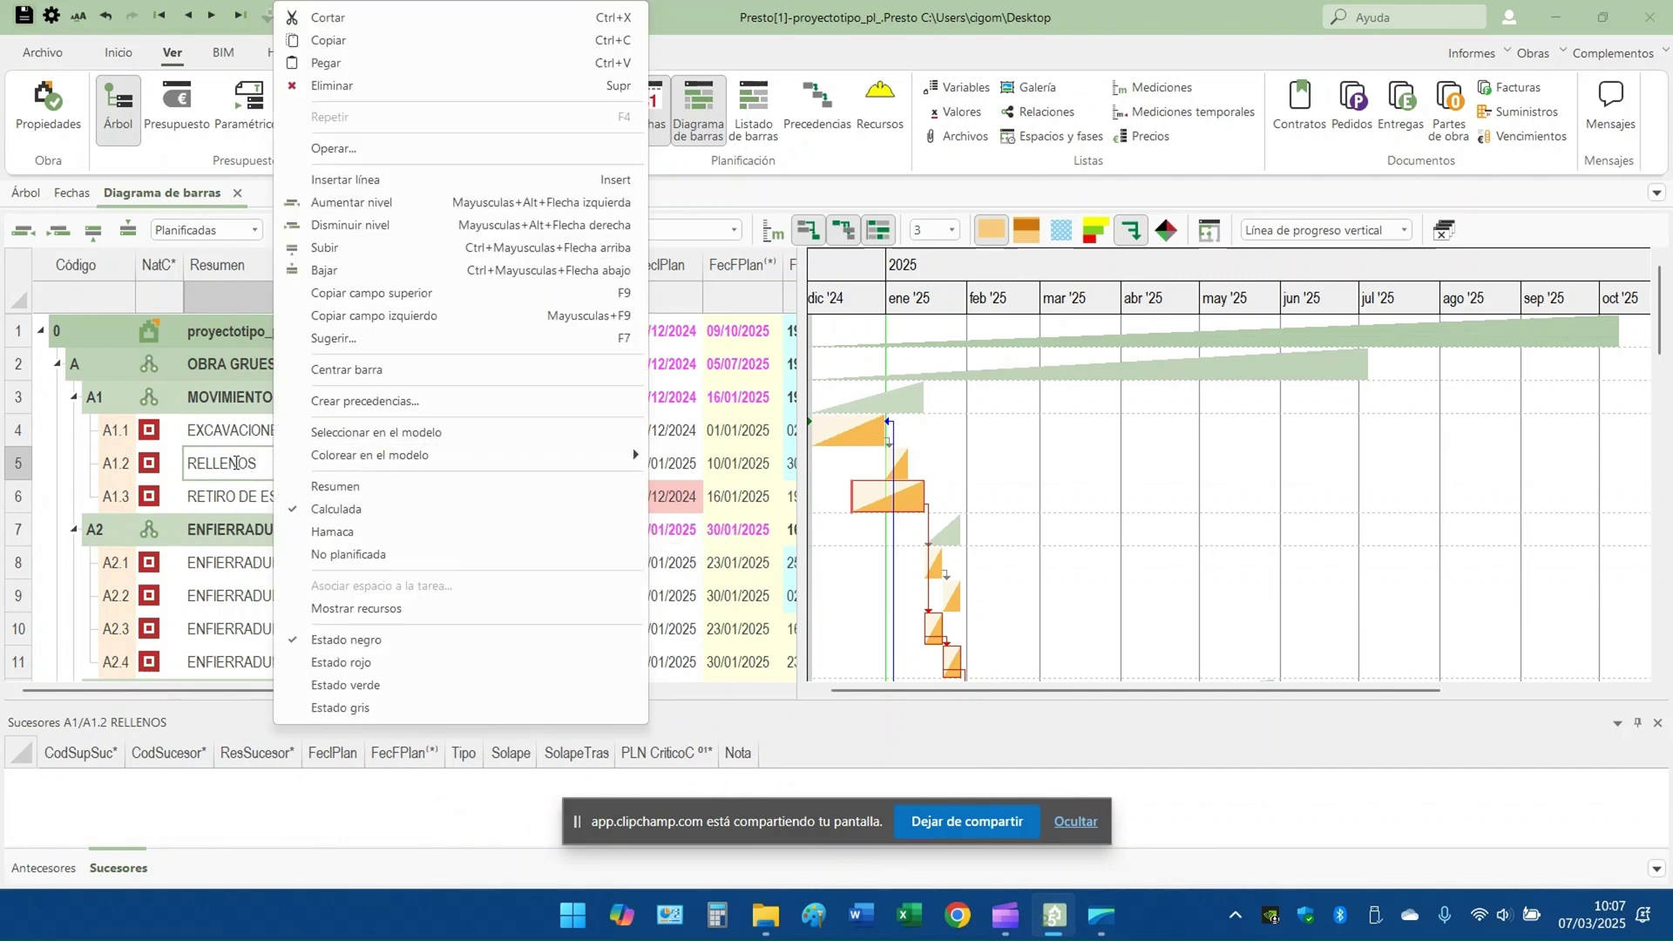
left_click(337, 517)
Examine the total duration, planned start date and planned finish date of the RELLENOS activity
left_click(615, 466)
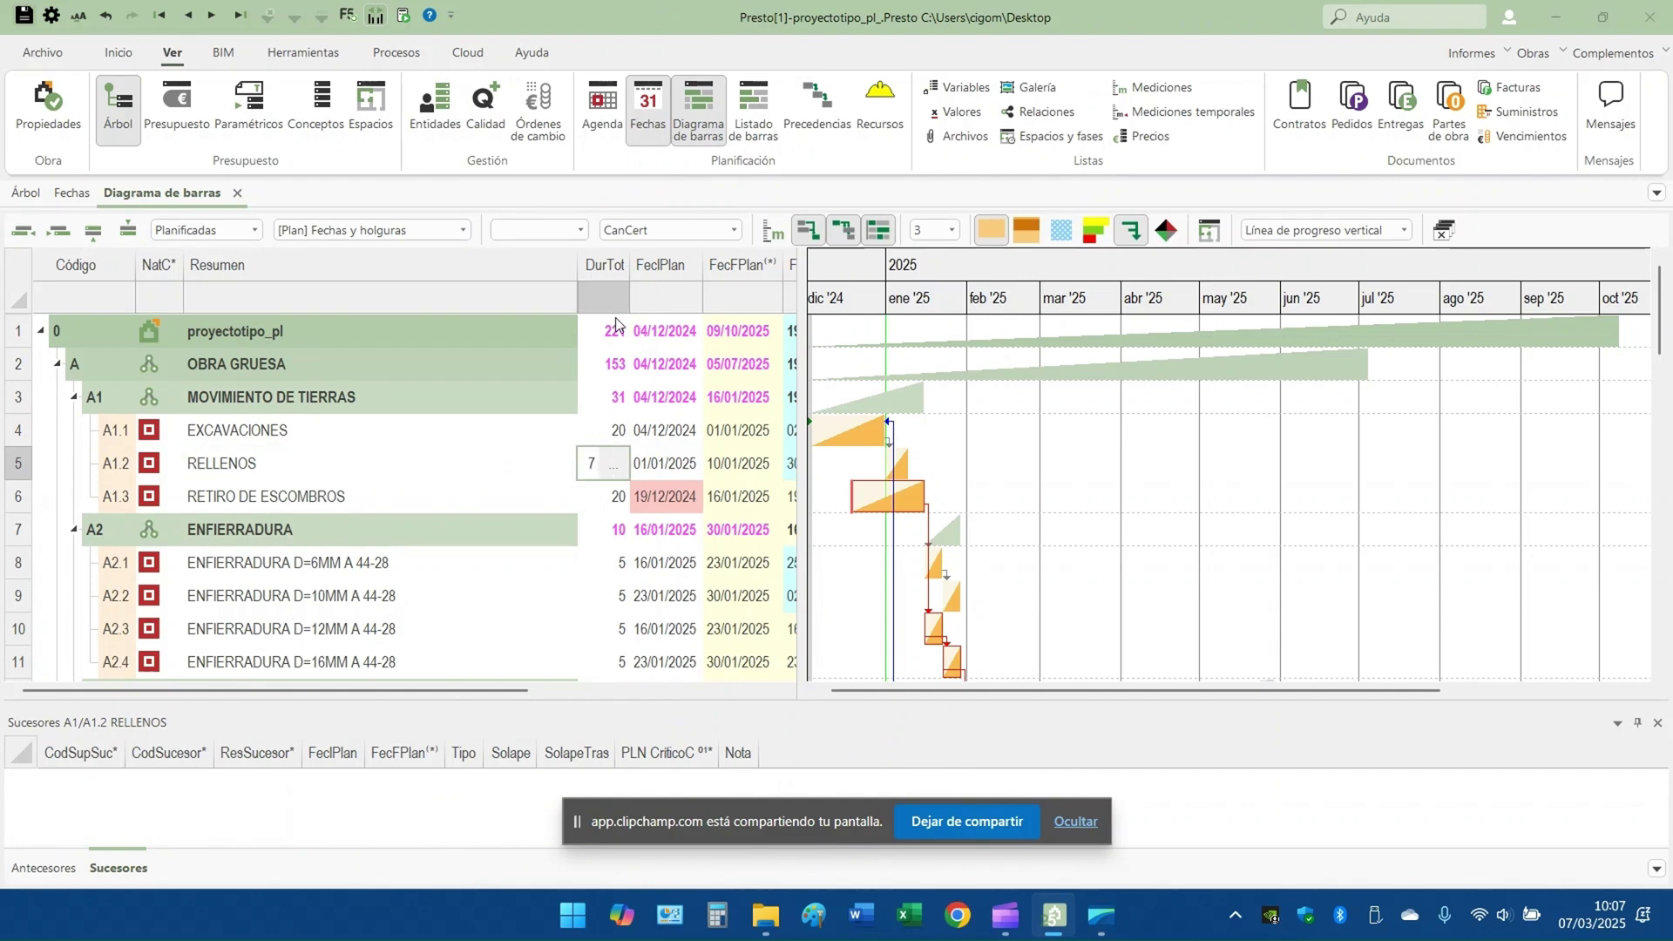
left_click(674, 470)
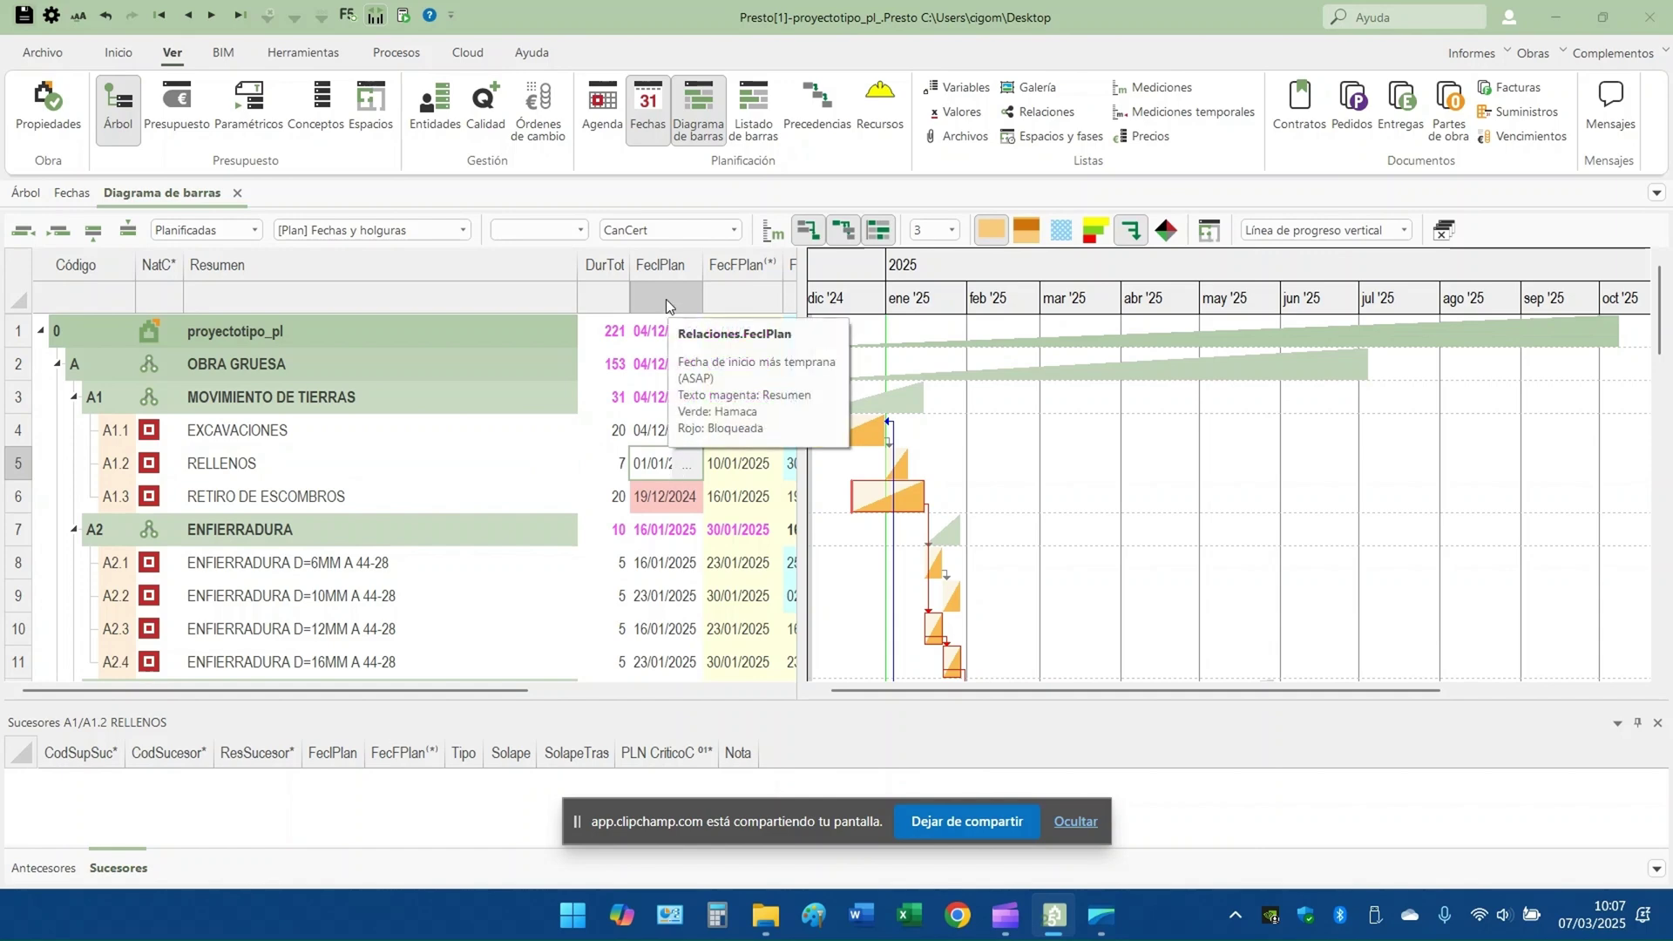
key("Tab")
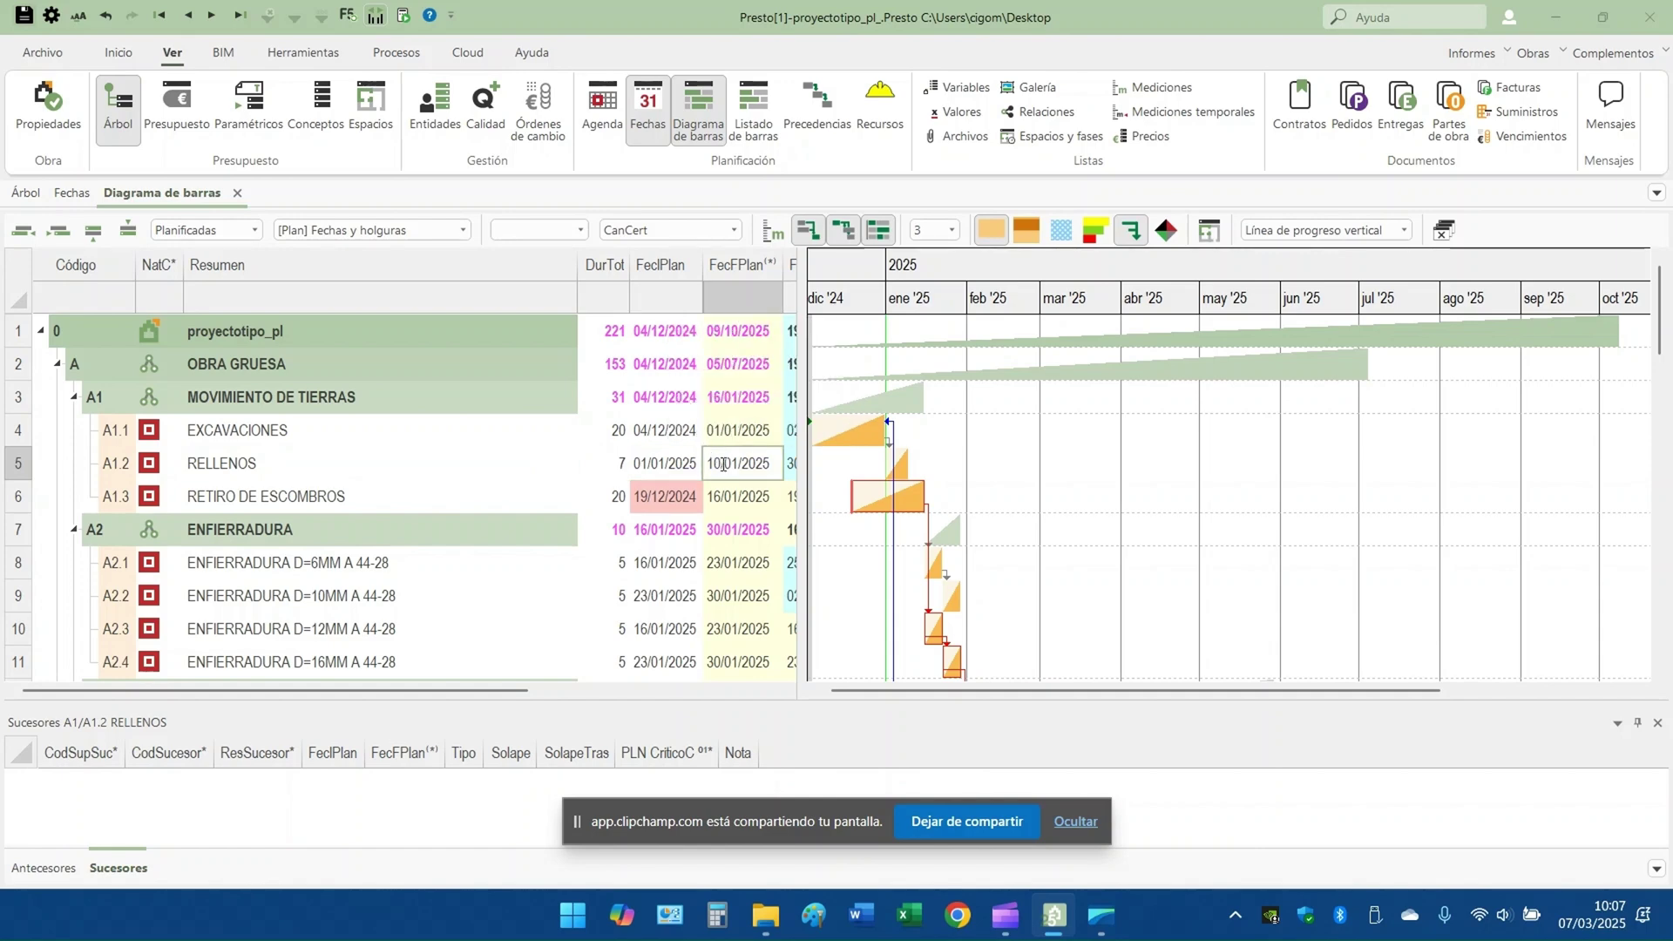
left_click(615, 464)
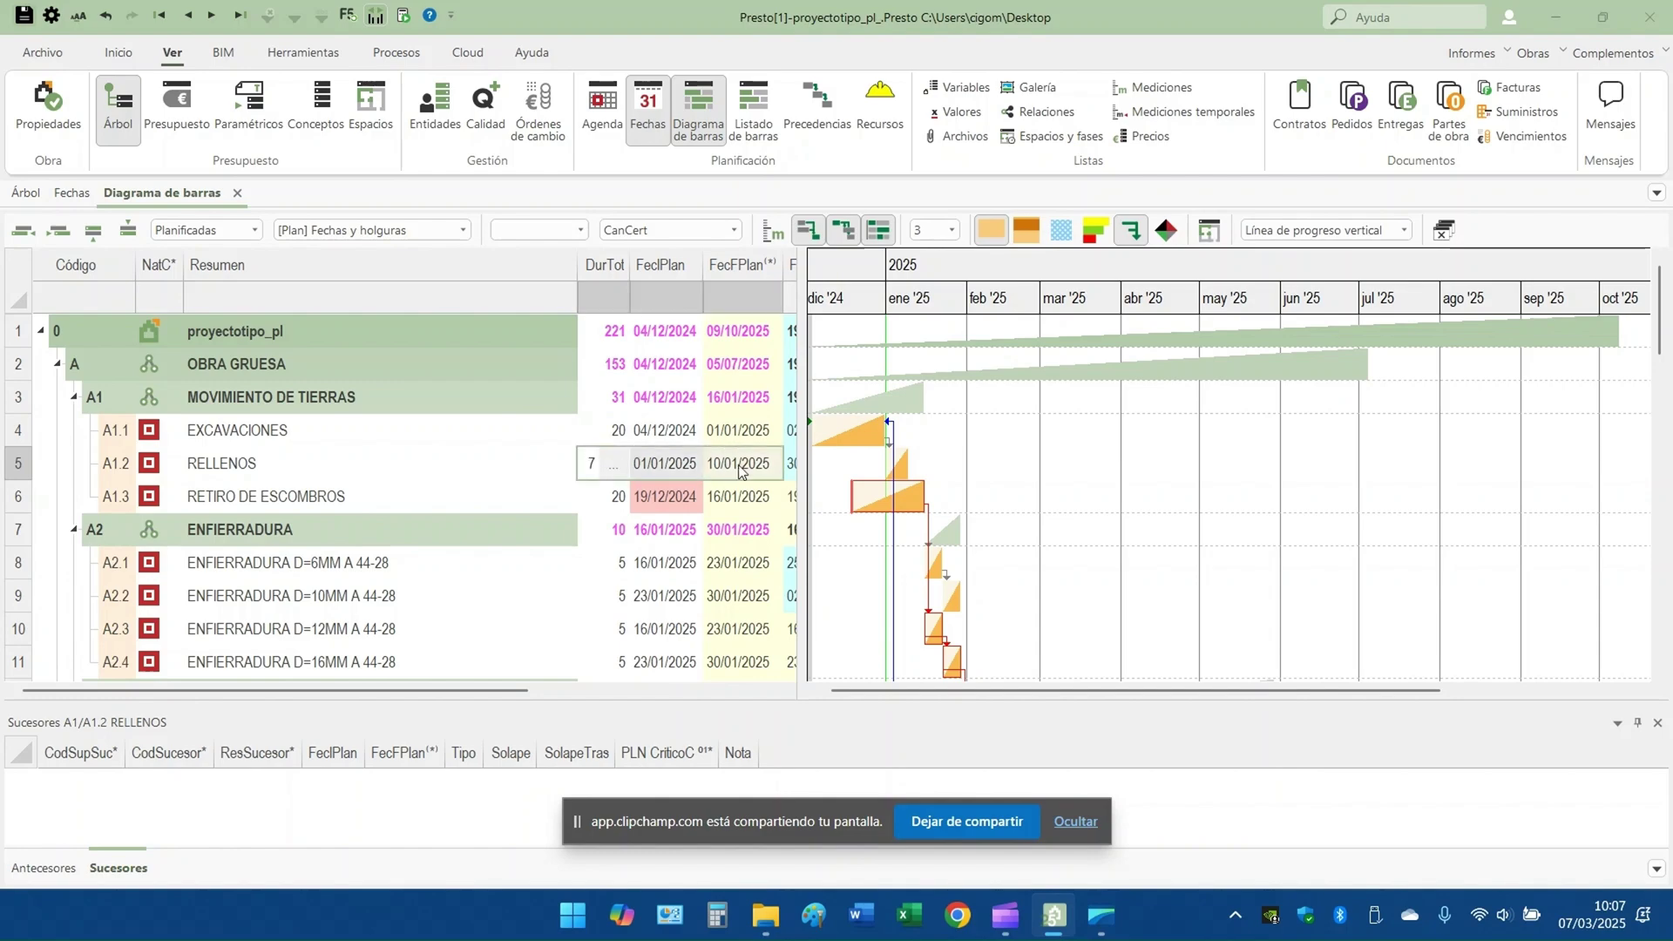
Look over the remaining activities and bars down through the TERMINACIONES chapter and return to the early activities
scroll(956, 460, "down", 9)
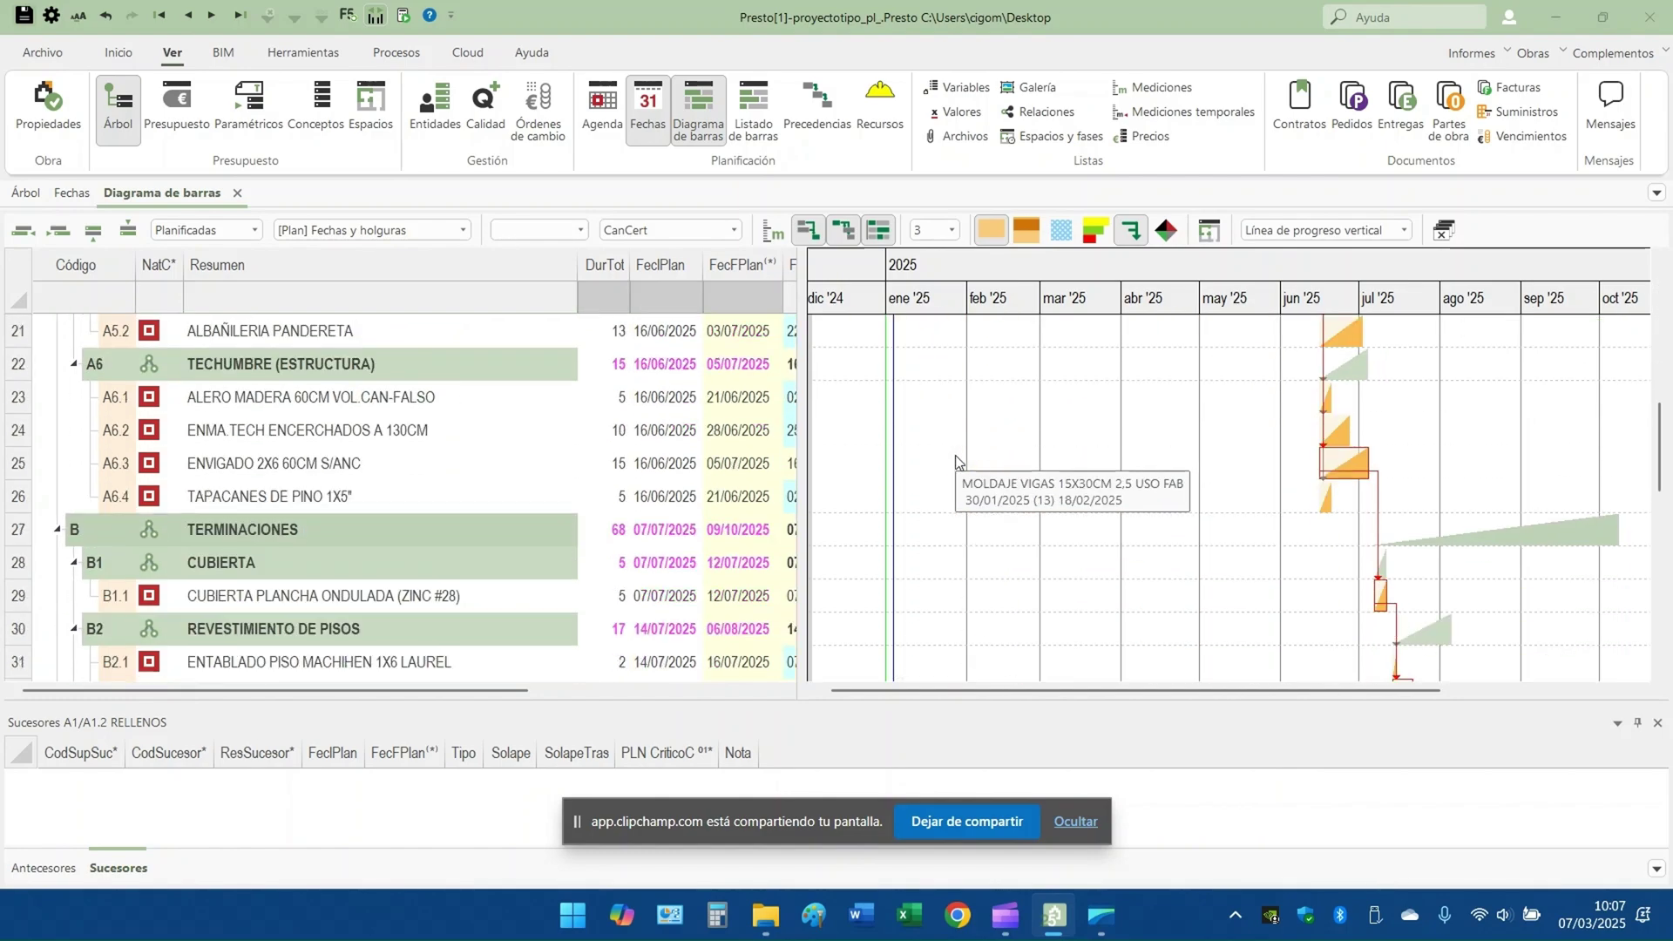
scroll(956, 460, "down", 3)
scroll(956, 453, "up", 9)
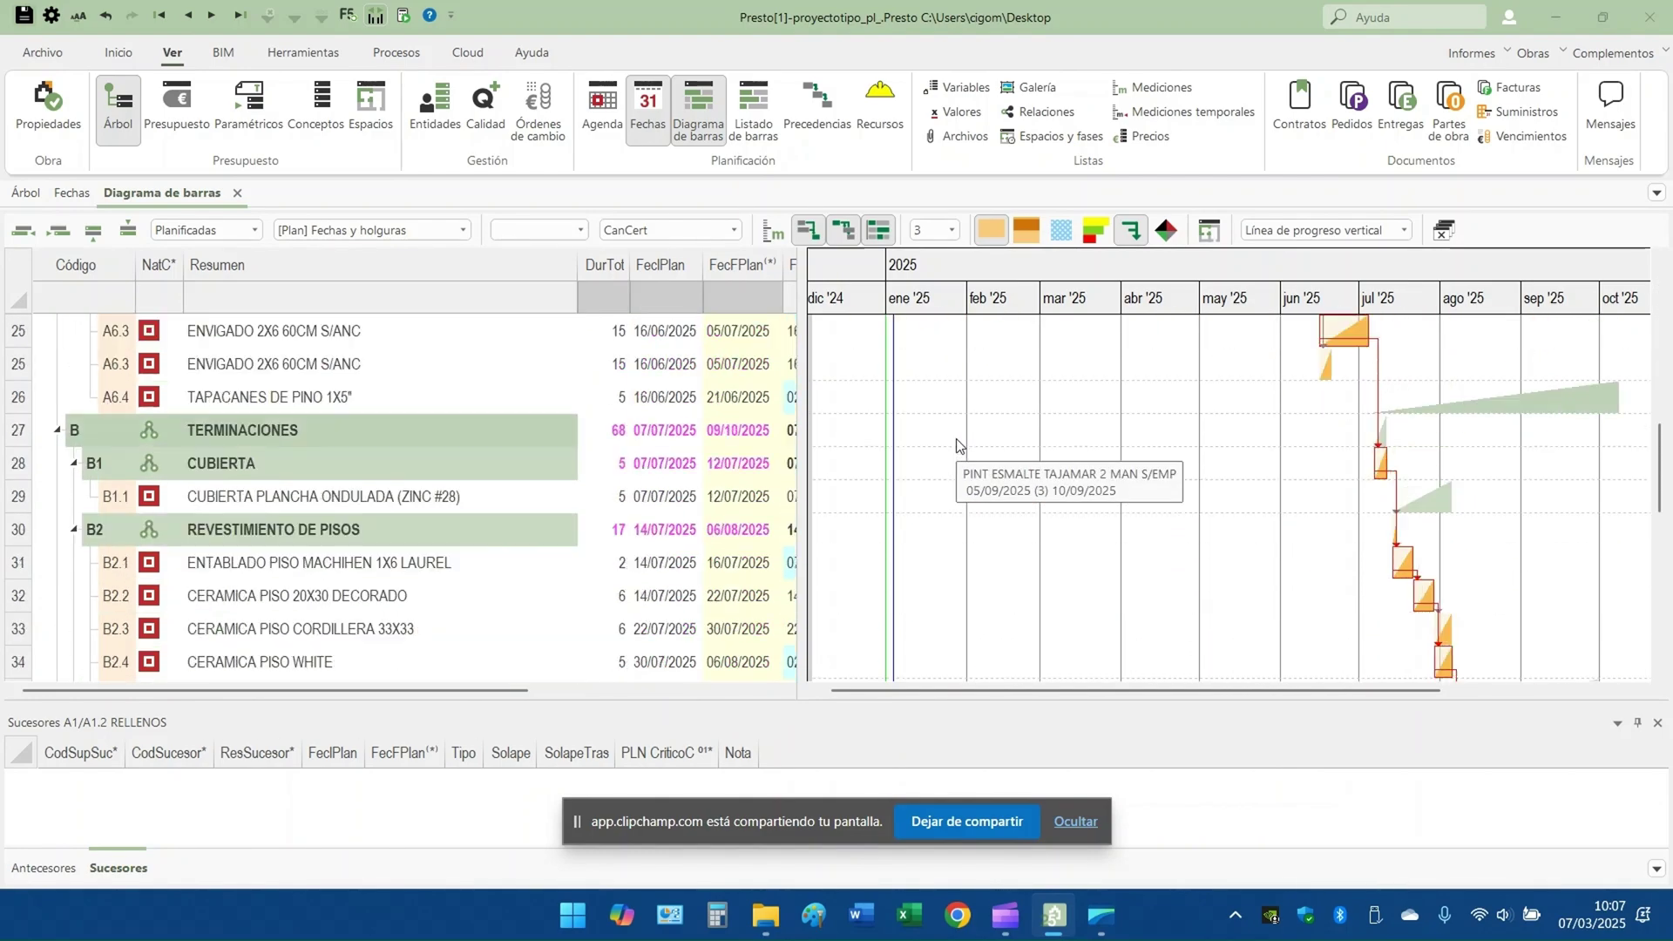
scroll(954, 401, "up", 2)
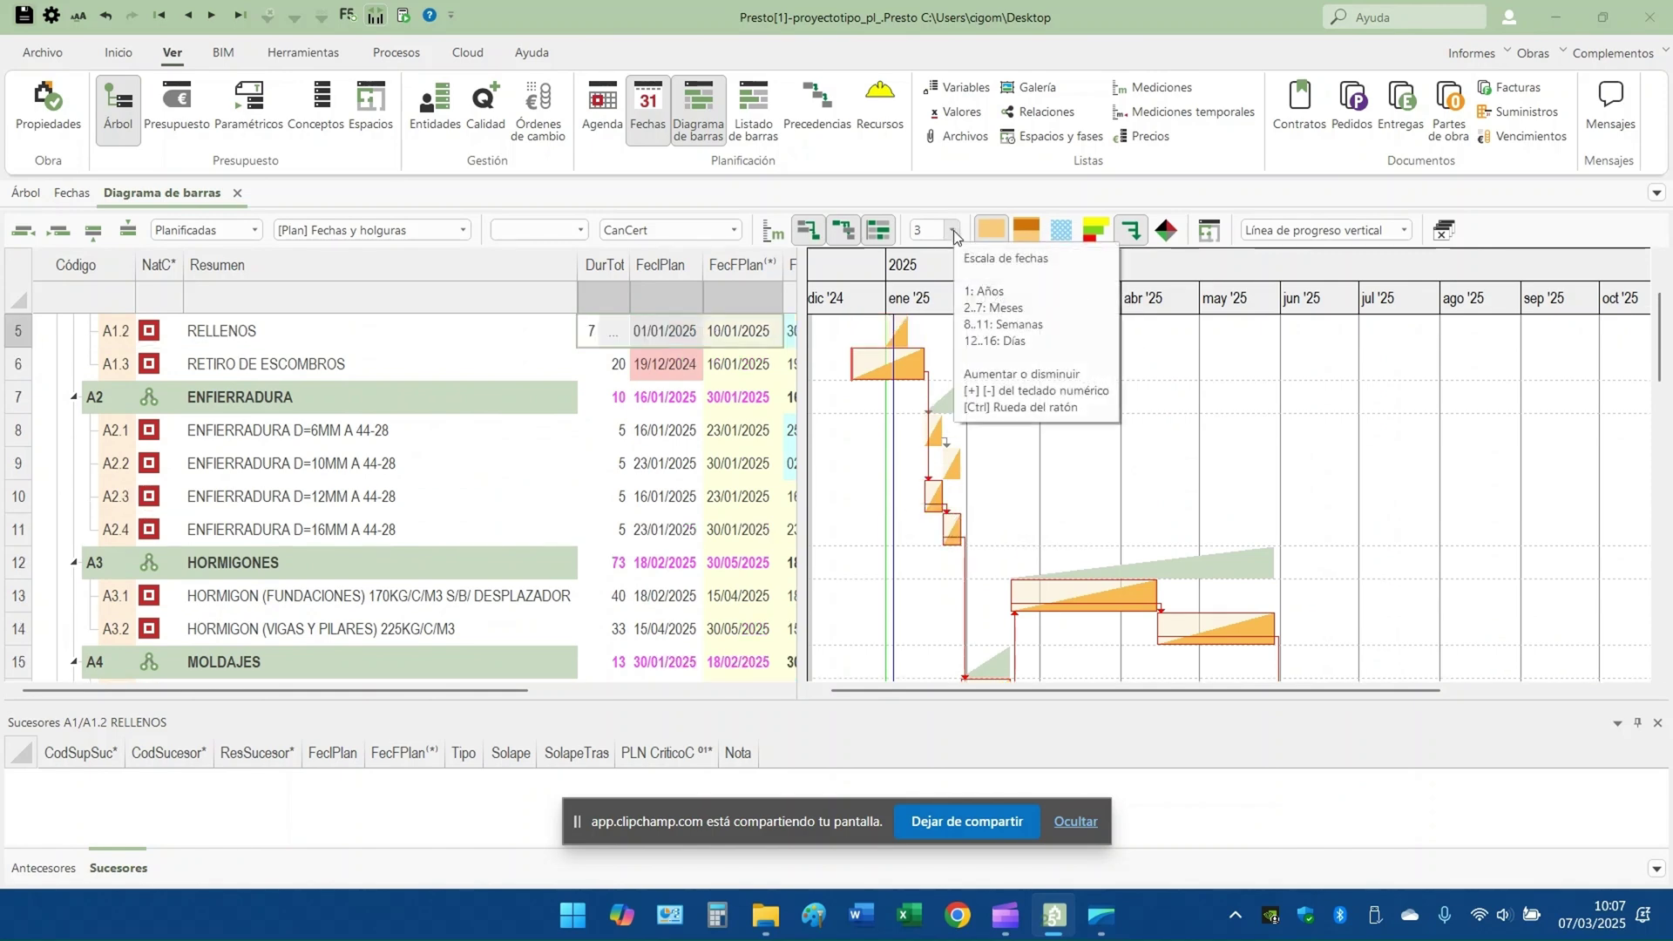
Set the bar diagram's date scale to 13 to show the MOVIMIENTO DE TIERRAS and ENFIERRADURA bars by days
left_click(954, 232)
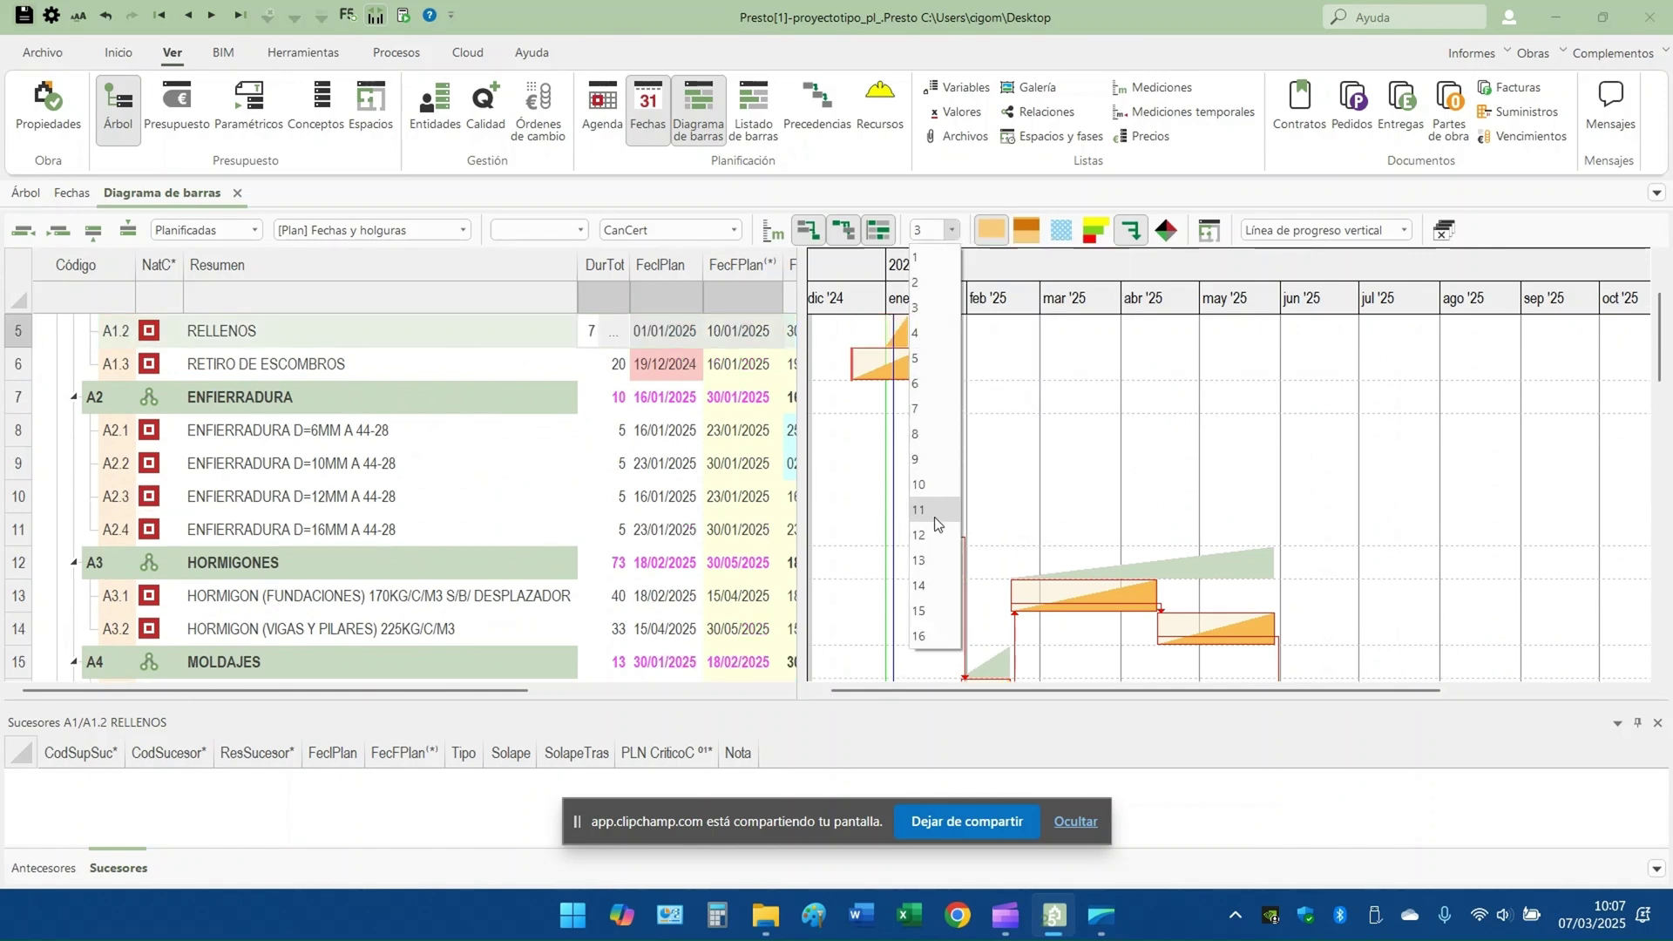
left_click(929, 560)
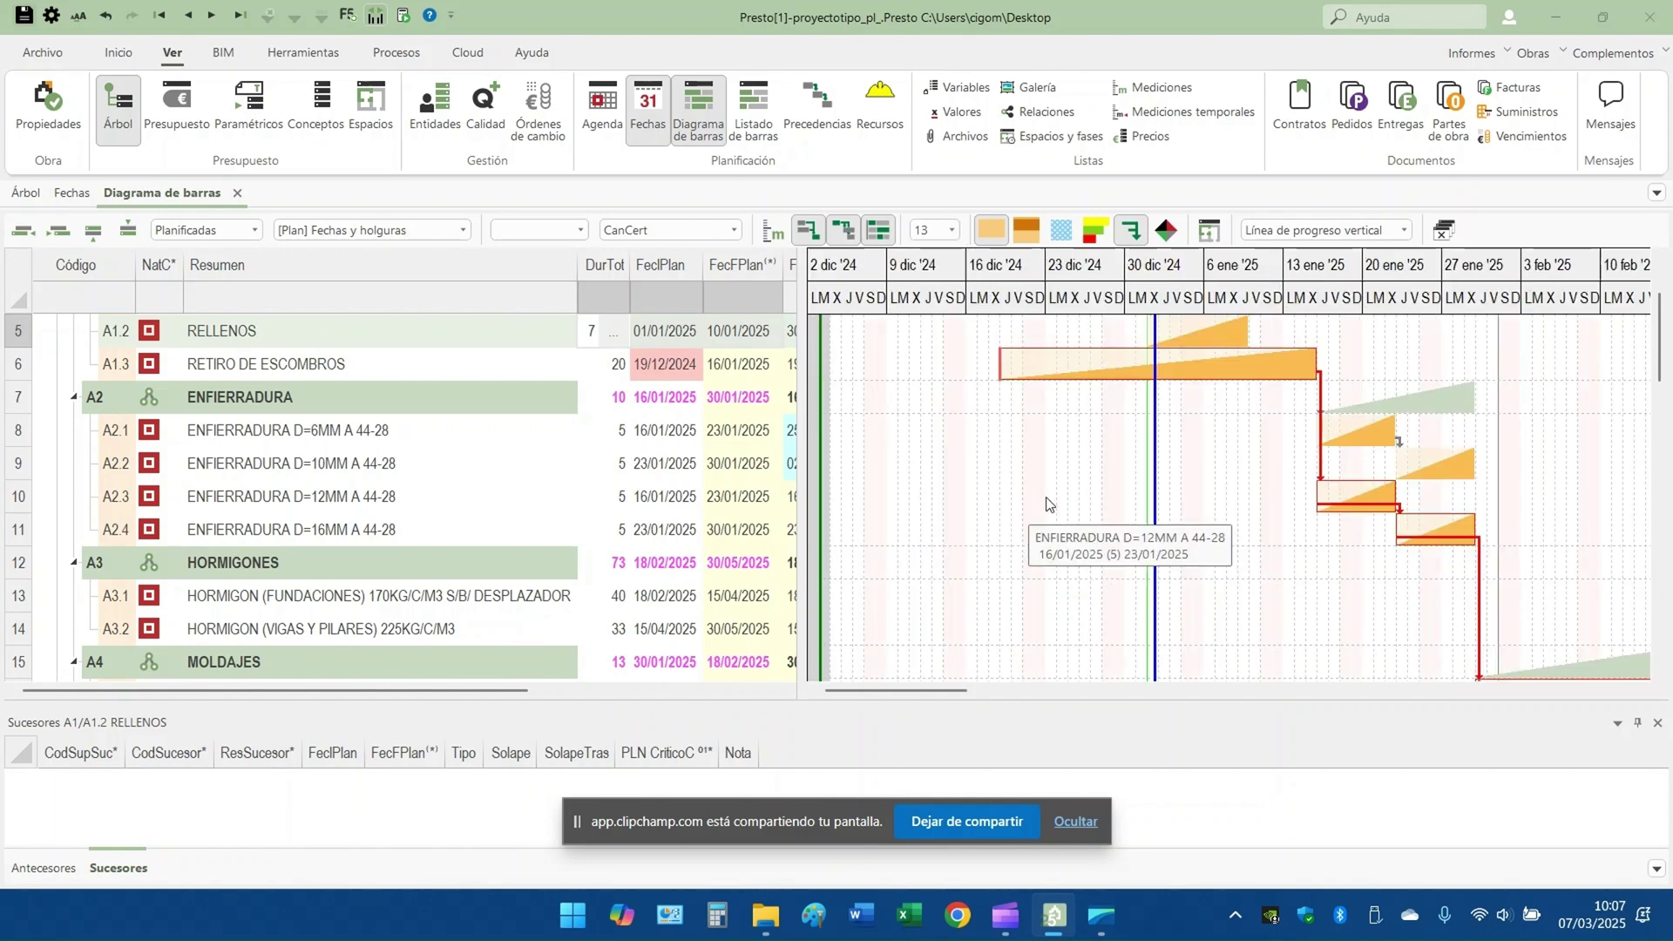
scroll(1307, 436, "up", 2)
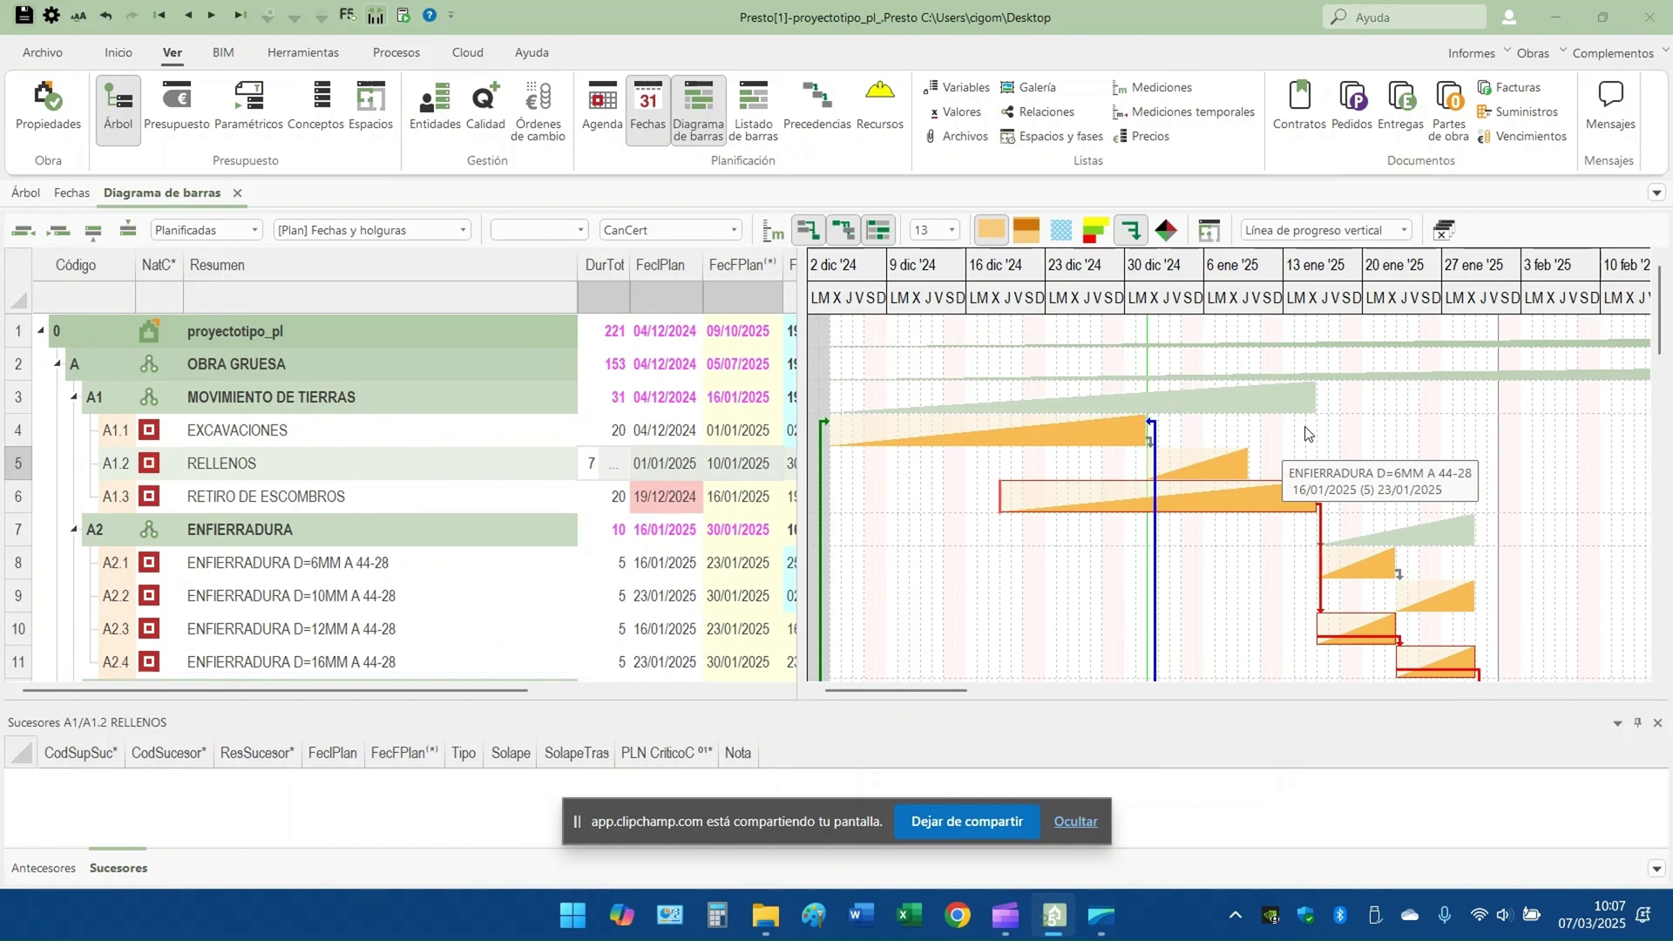
scroll(1307, 435, "down", 1)
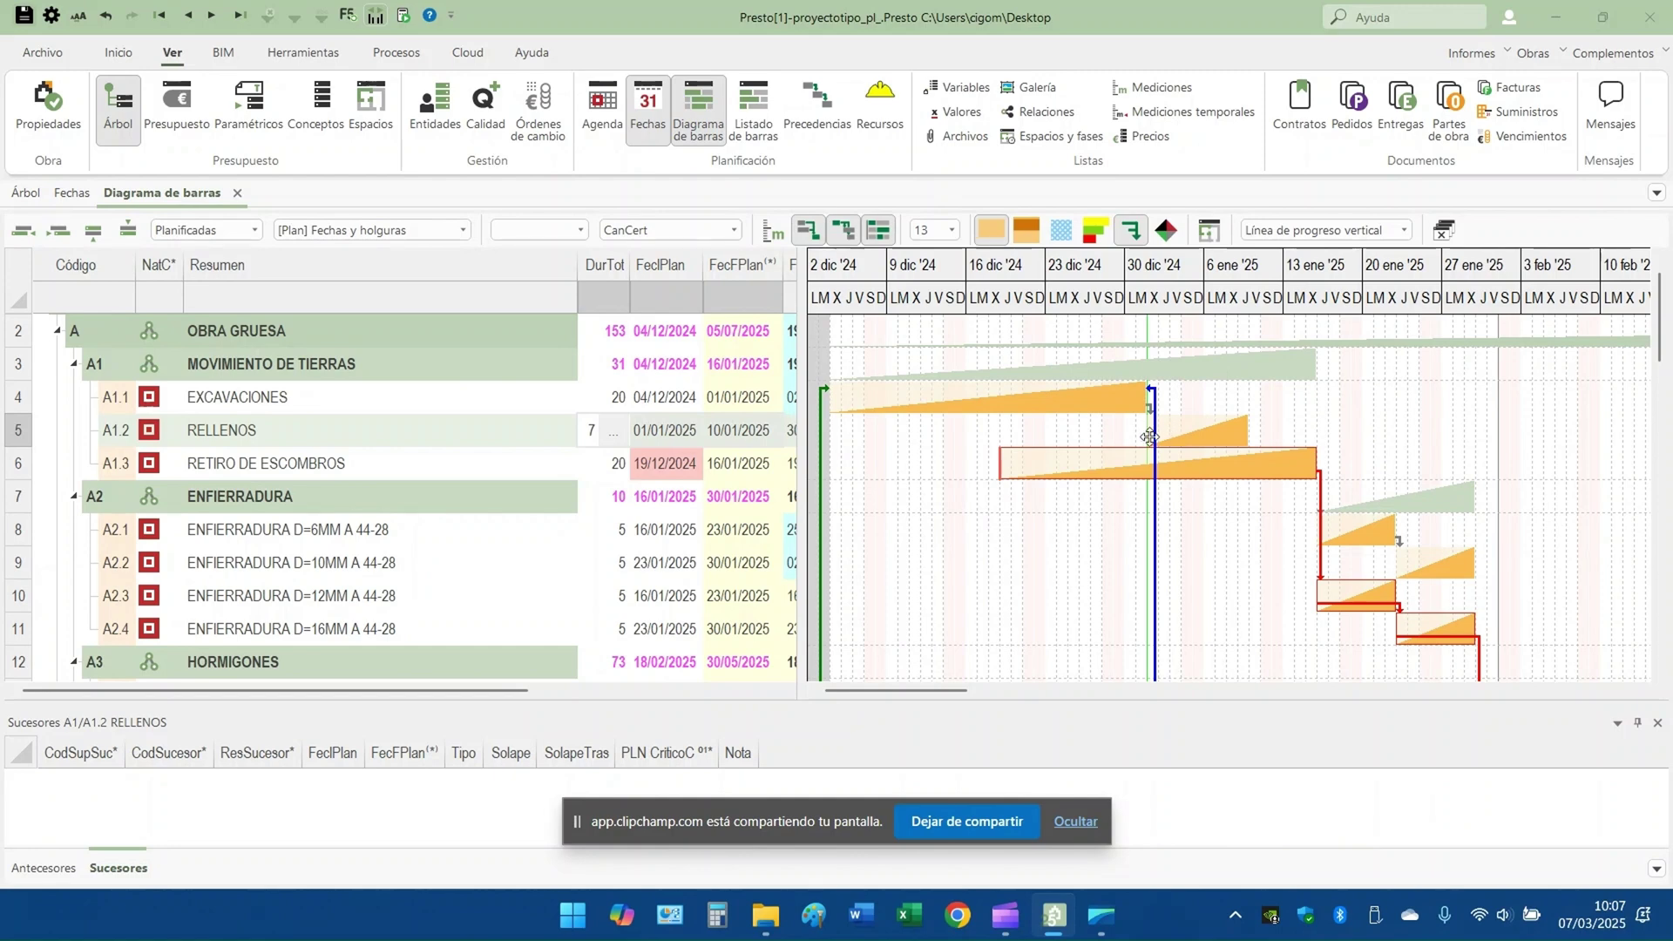
Show the budget tree with the Planificación | FASES scheme and restore that scheme's original layout
left_click(26, 193)
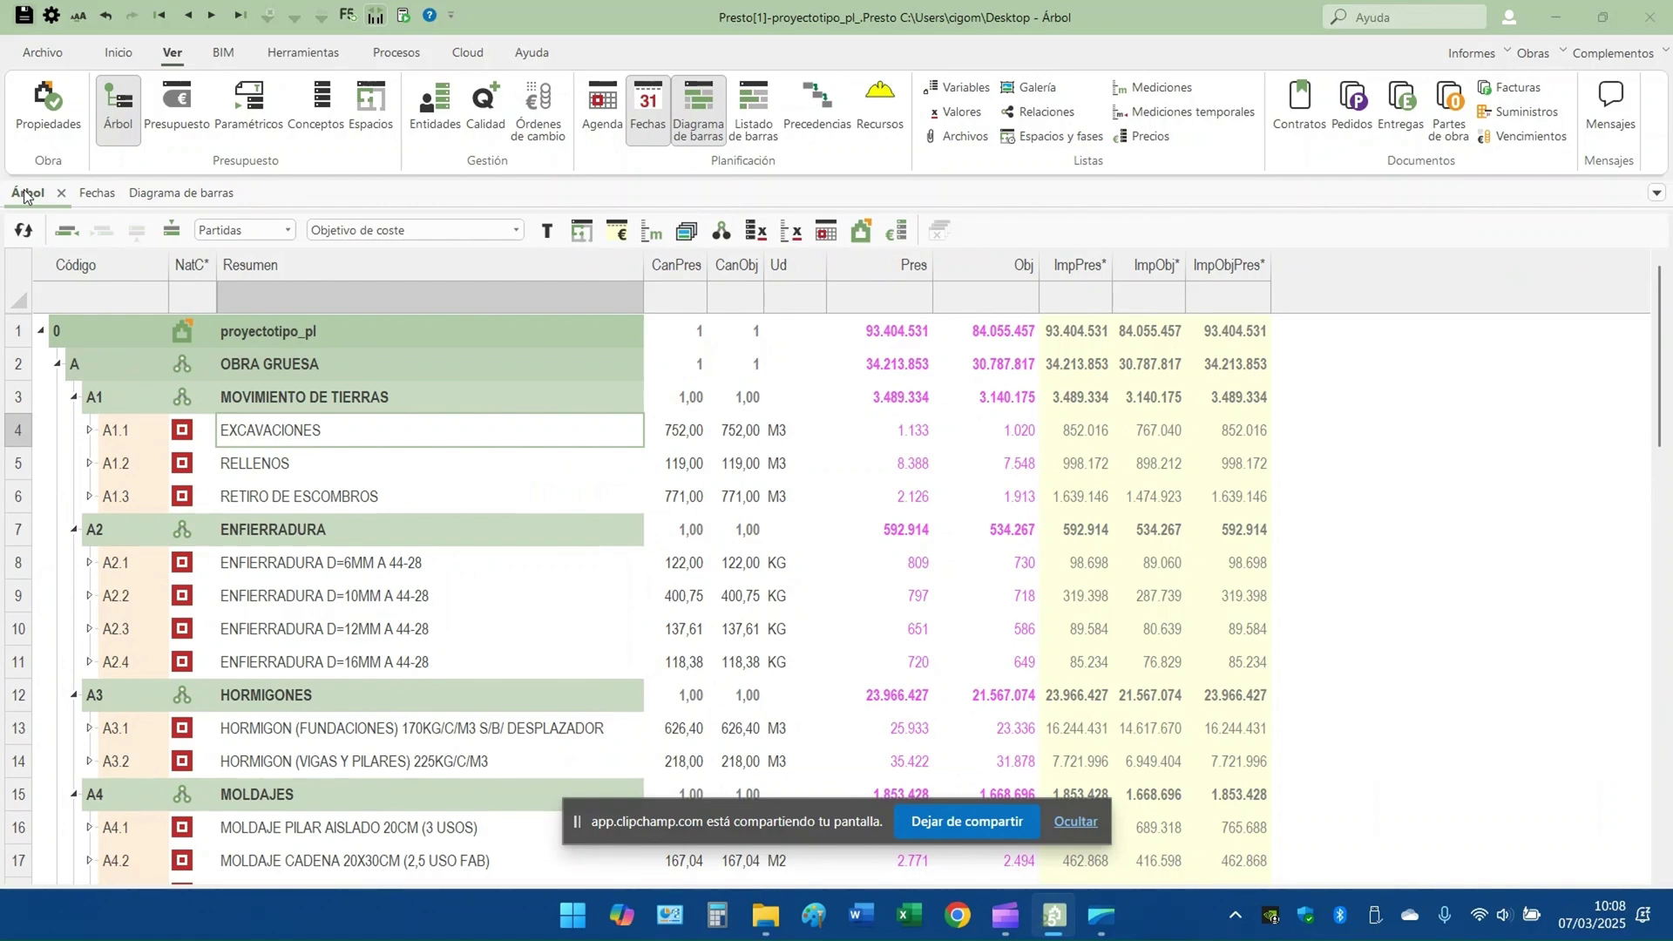
left_click(362, 230)
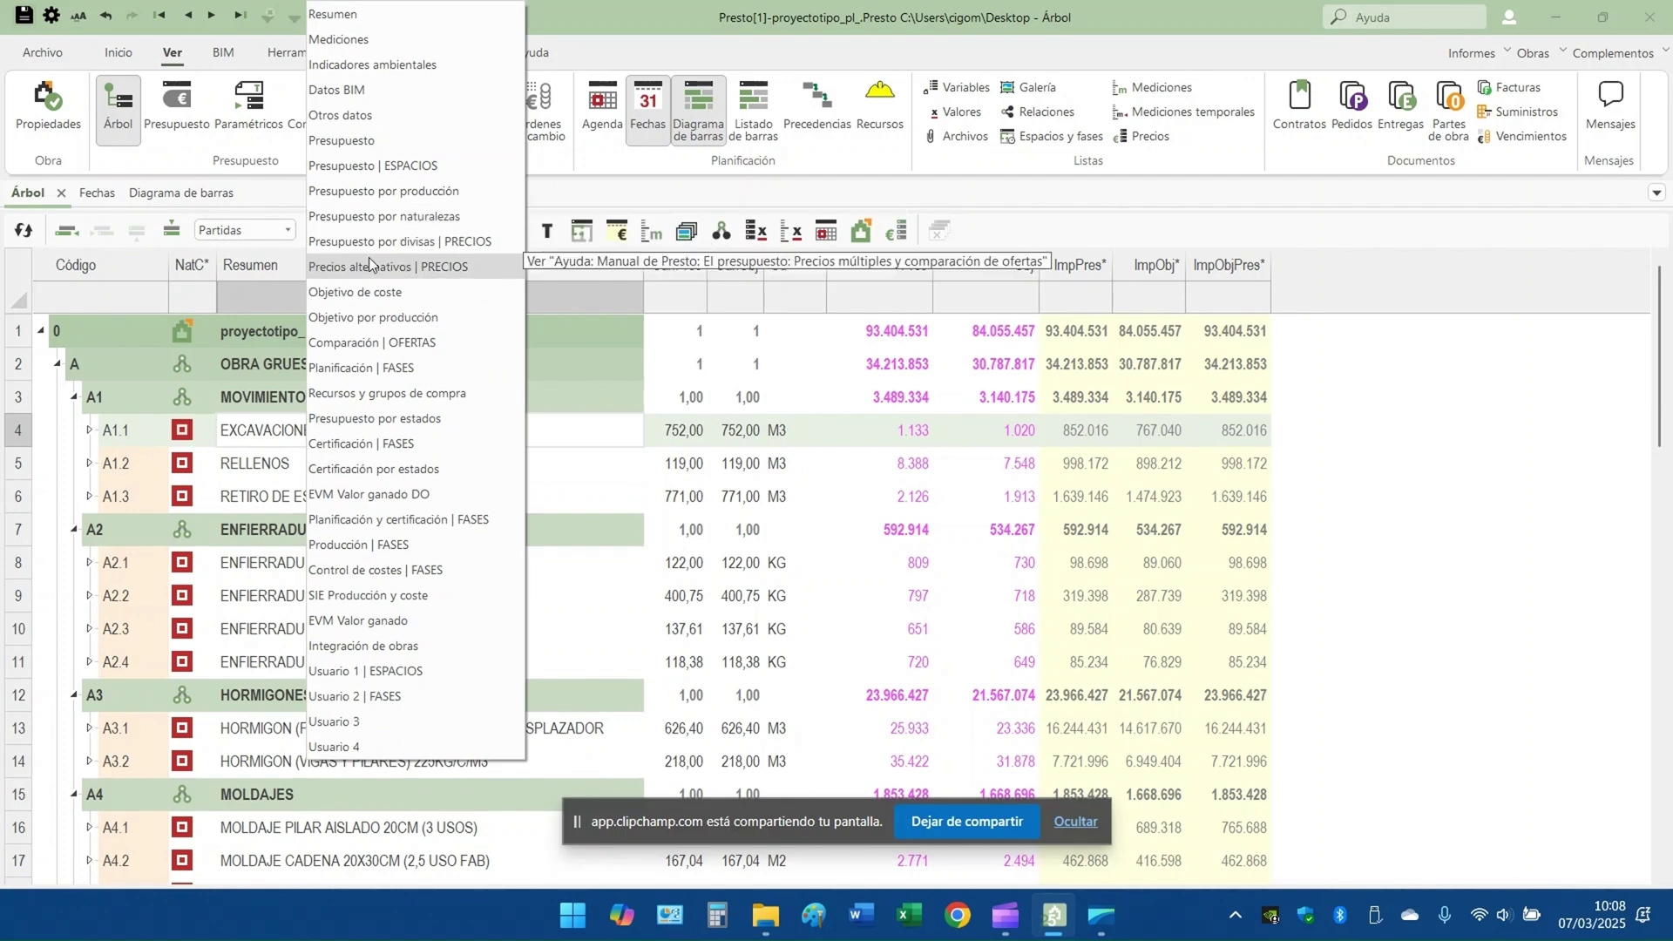
left_click(389, 368)
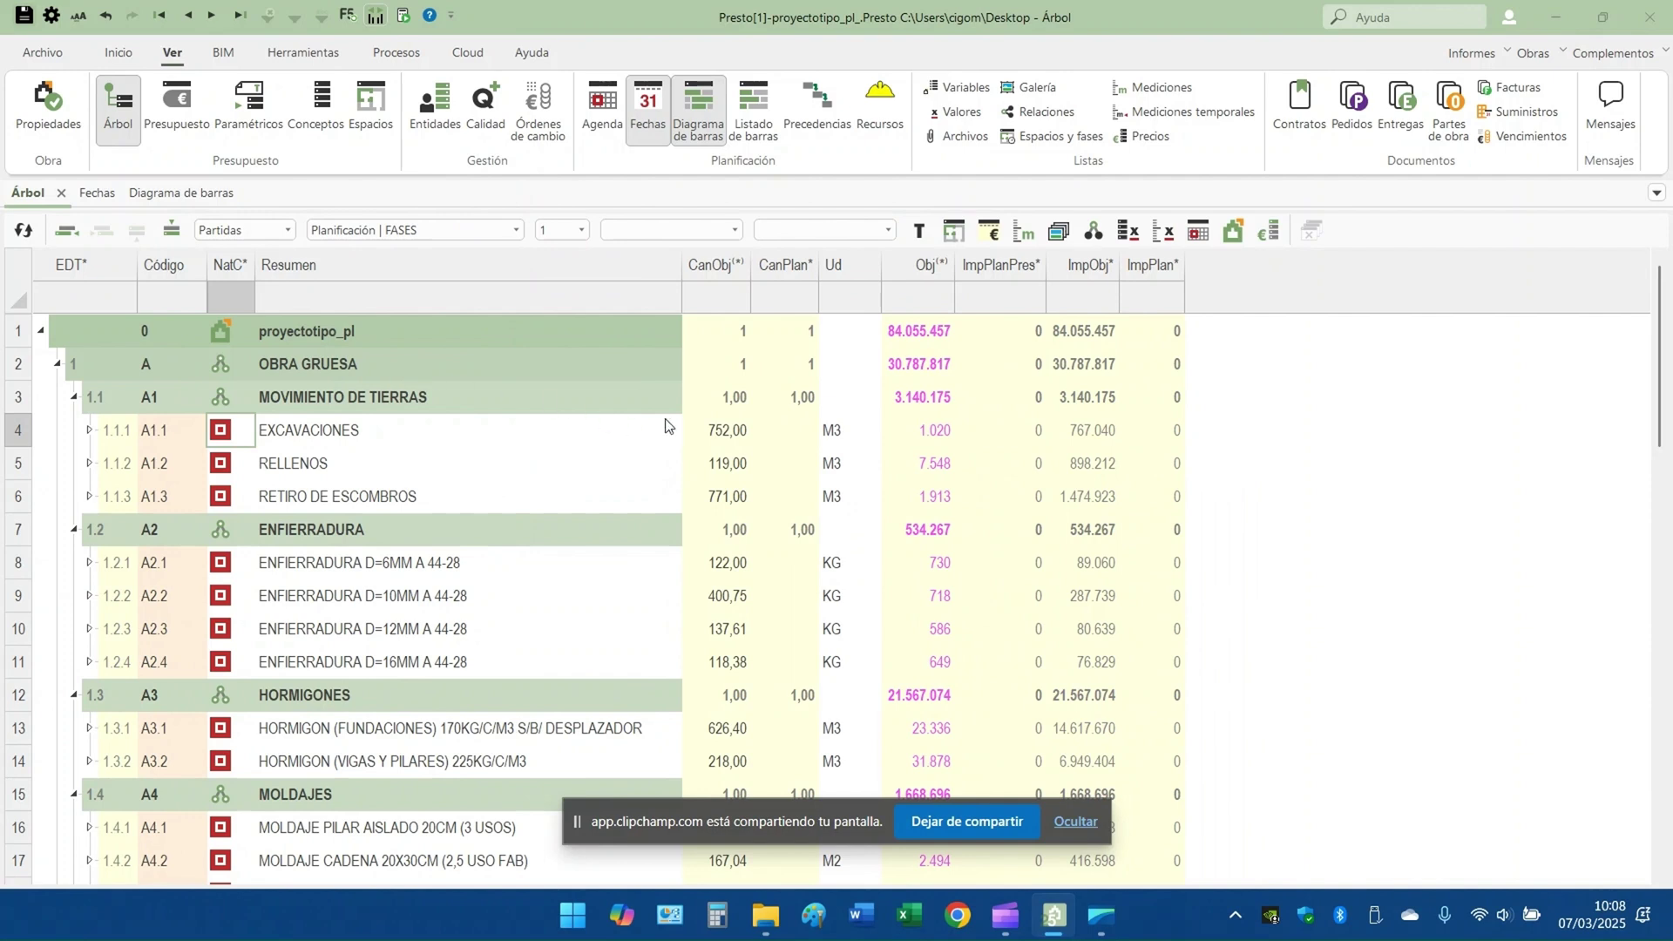
left_click(117, 56)
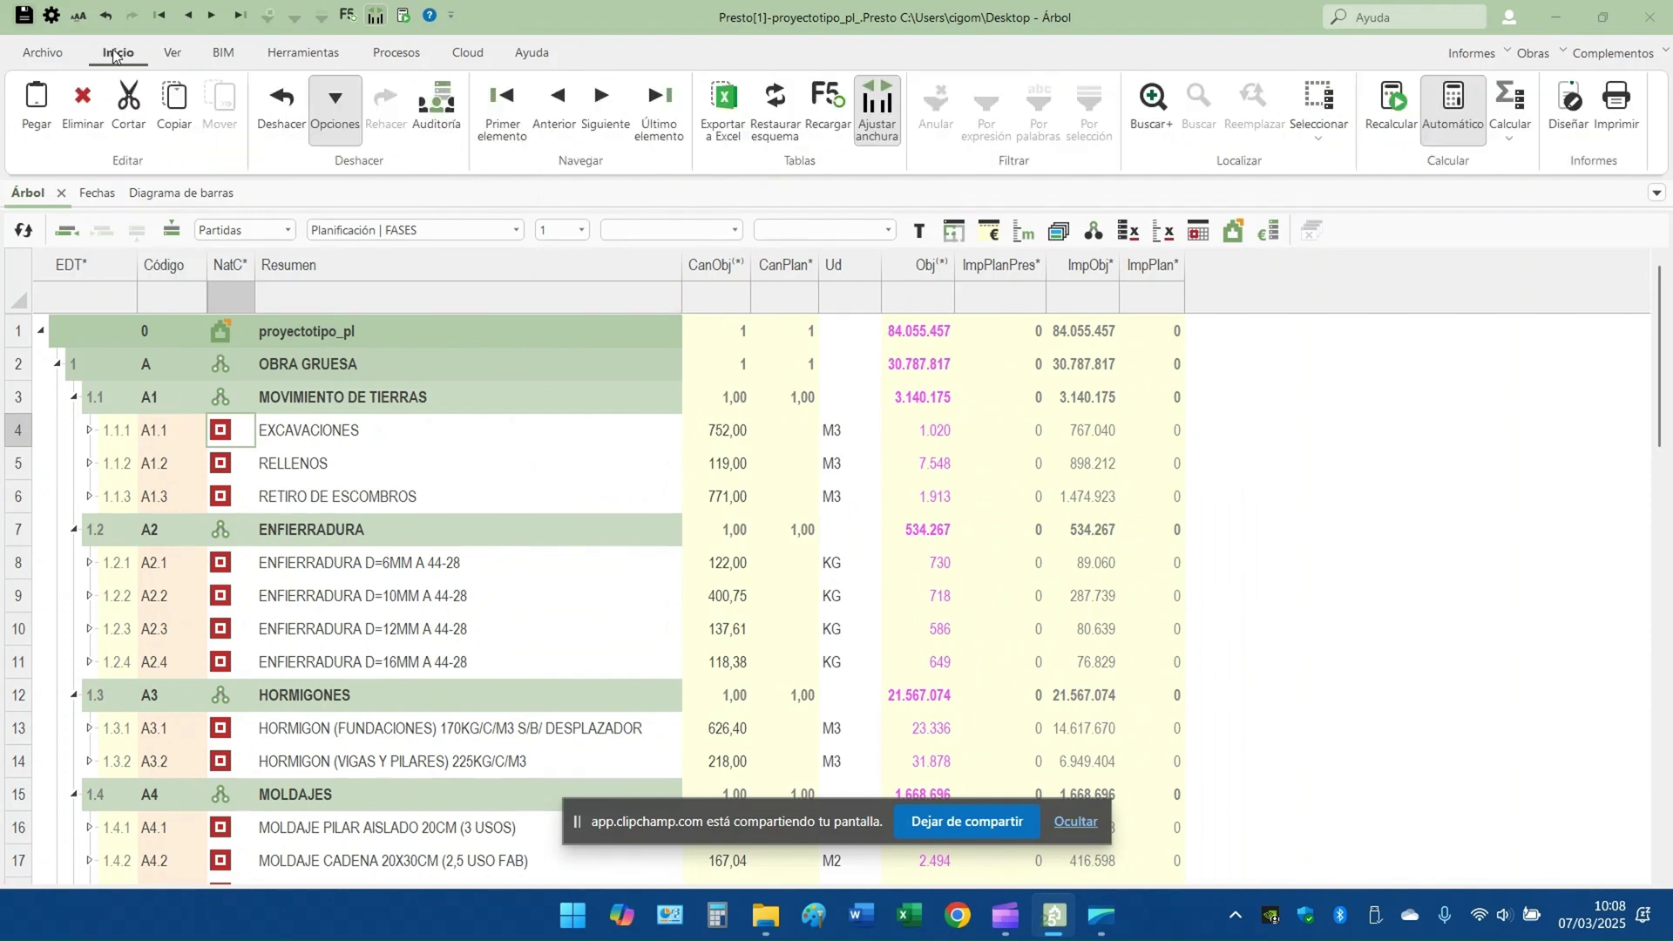
left_click(774, 119)
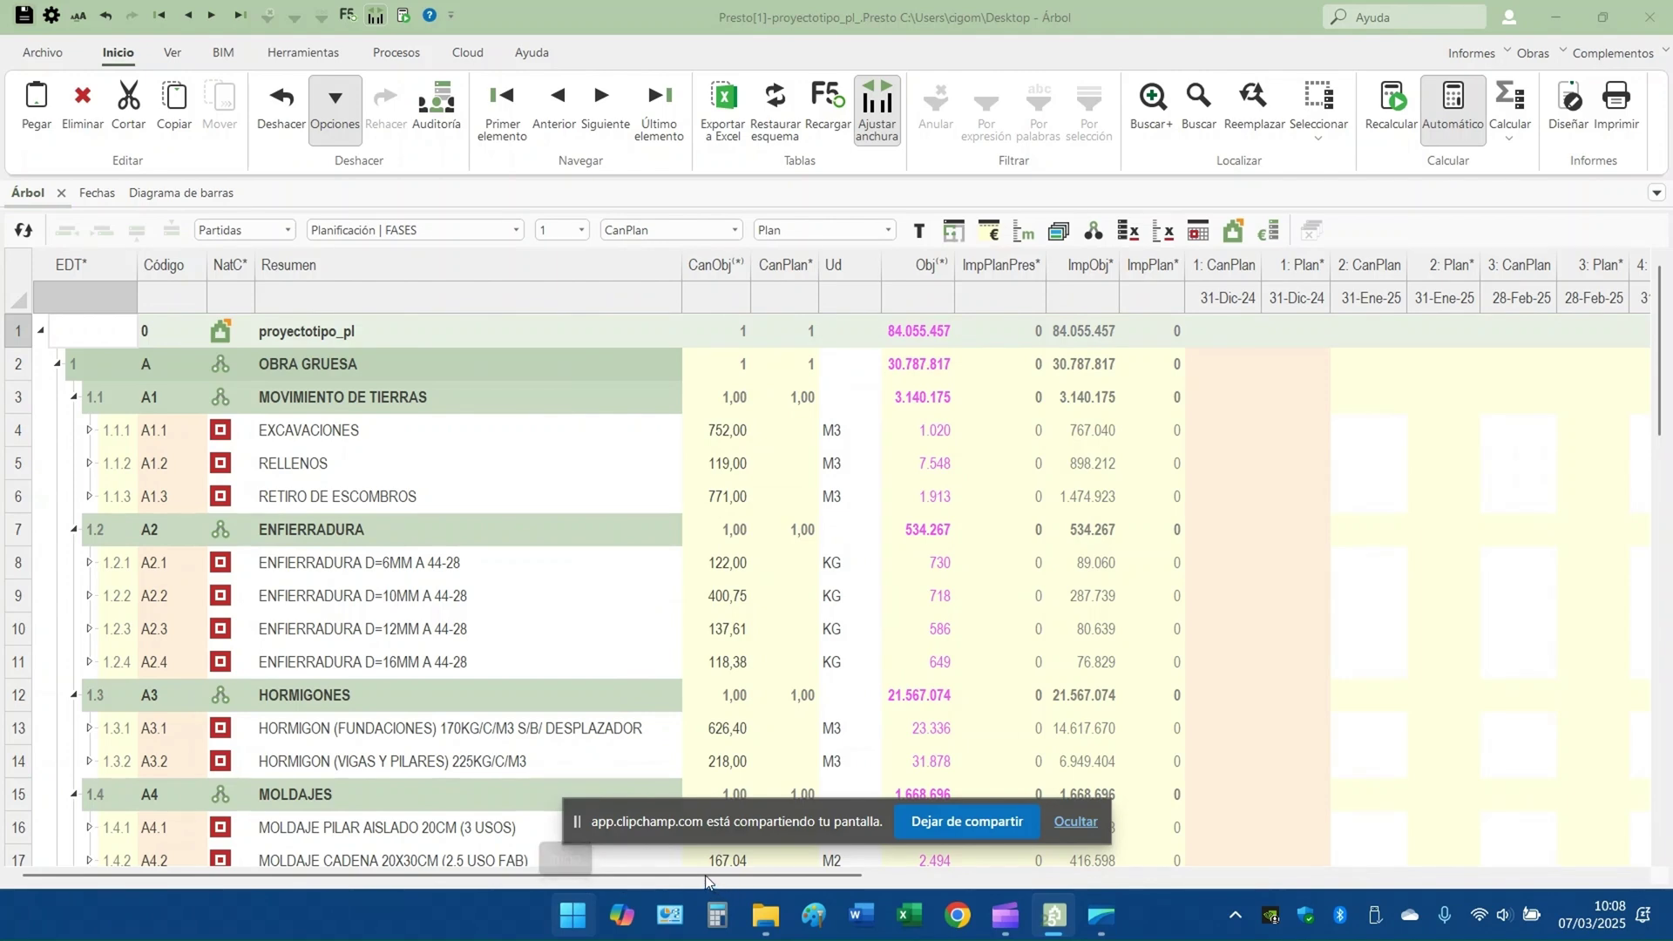
Look across the monthly planned quantity and amount columns up to 30-Nov-25 and return to the first columns
left_click(594, 589)
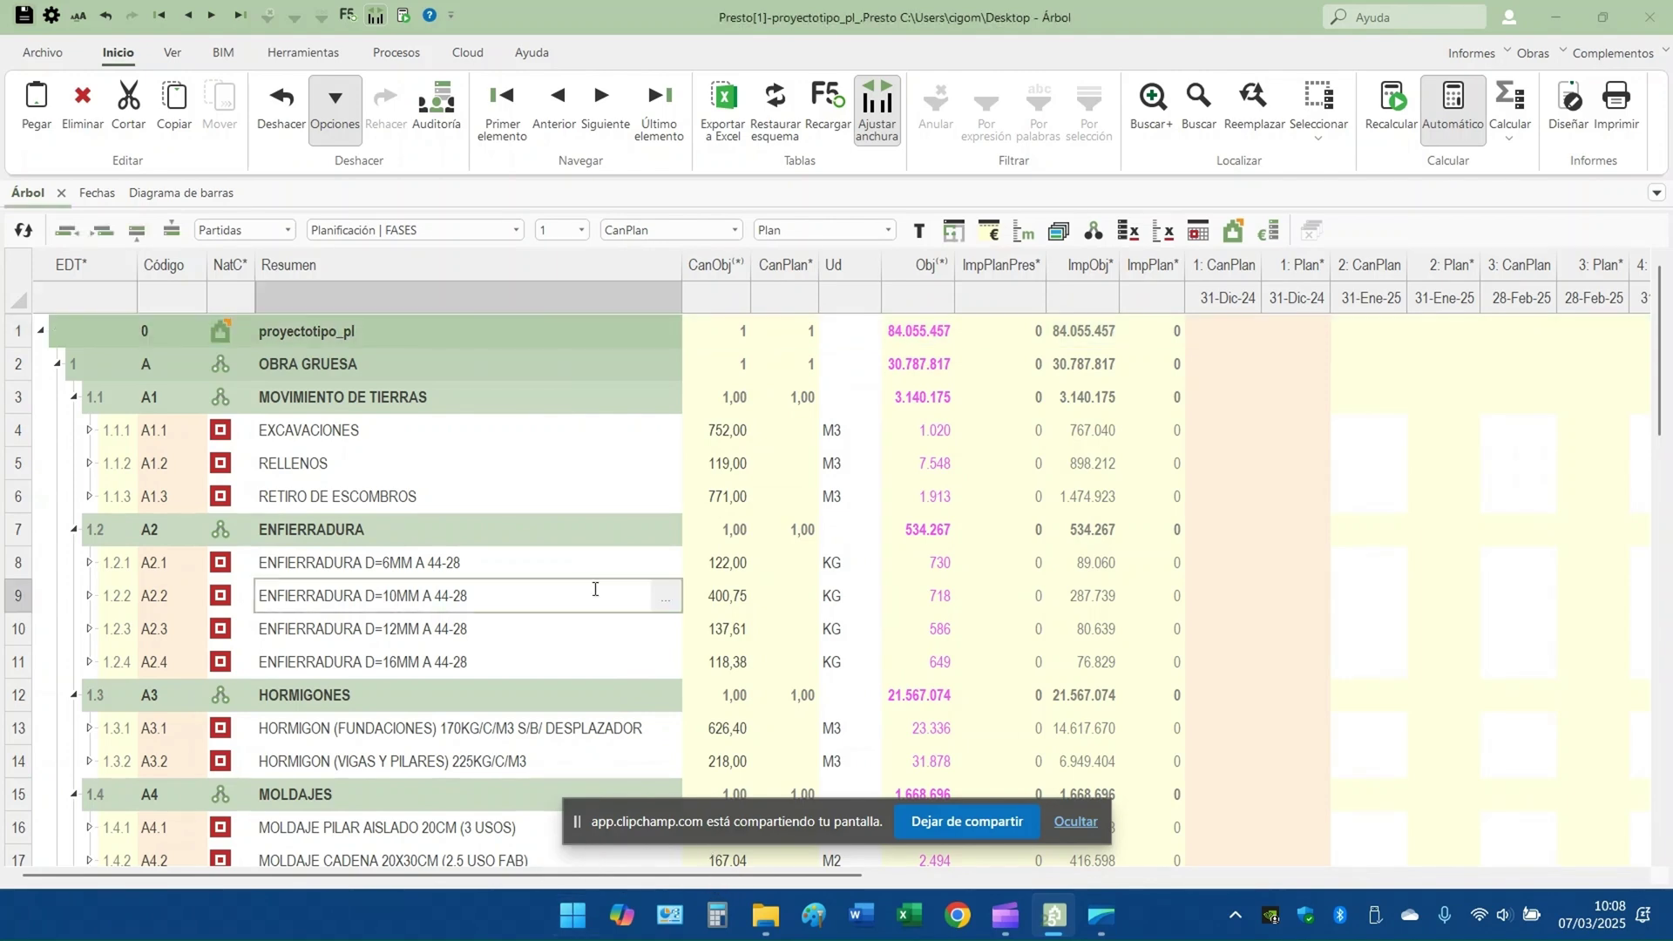
key("Right")
key("Right")
key("Right")
key("Right")
key("Right")
key("Right")
key("Right")
key("Right")
key("Right")
key("Right")
key("Right")
key("Right")
key("Right")
key("Right")
key("Right")
key("Right")
key("Right")
key("Right")
key("Right")
key("Right")
key("Right")
key("Right")
key("Right")
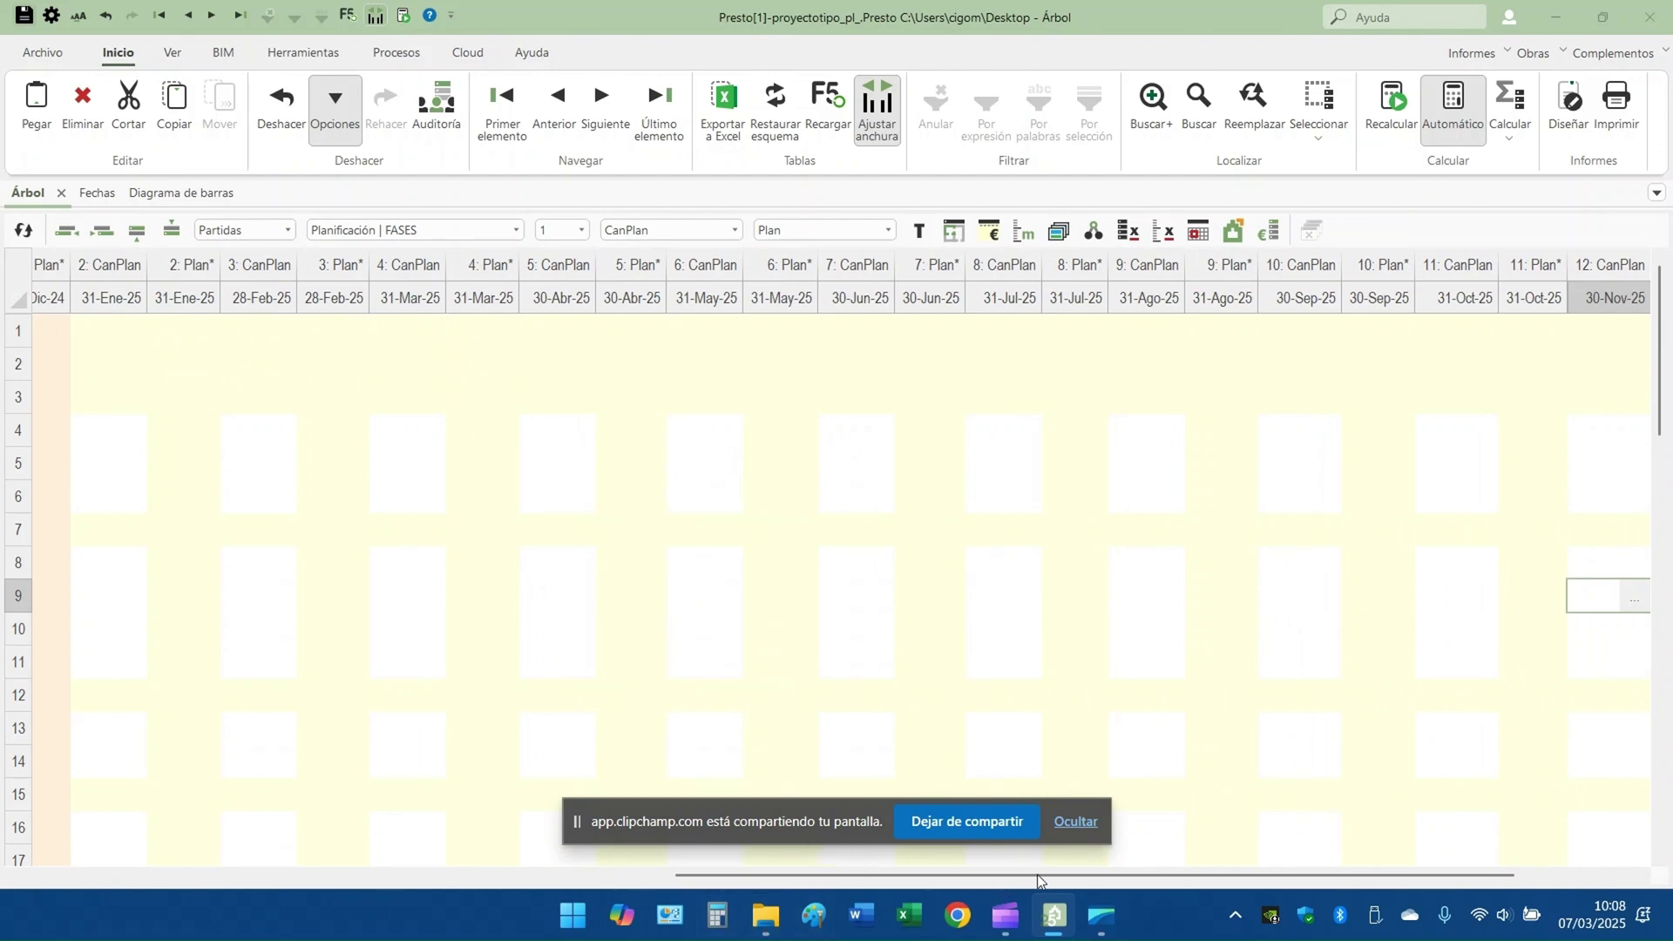
left_click(1005, 913)
left_click_drag(771, 876, 475, 885)
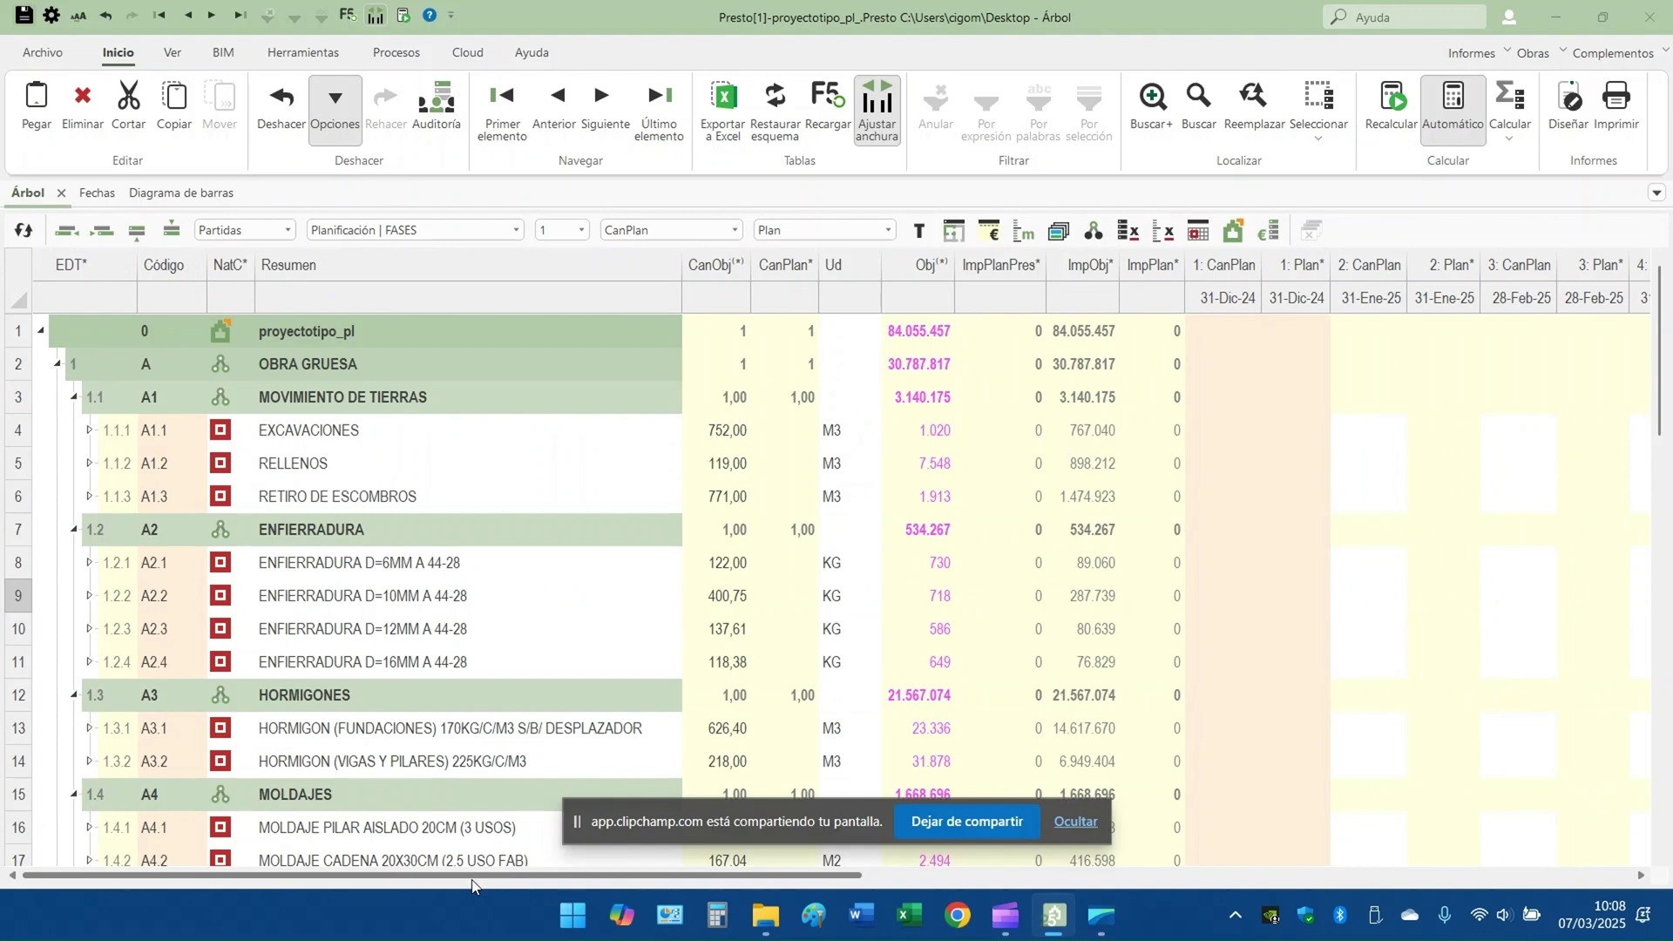
Examine the planned quantity and planned amount columns of the first phase, dated 31-Dic-24
left_click(1224, 298)
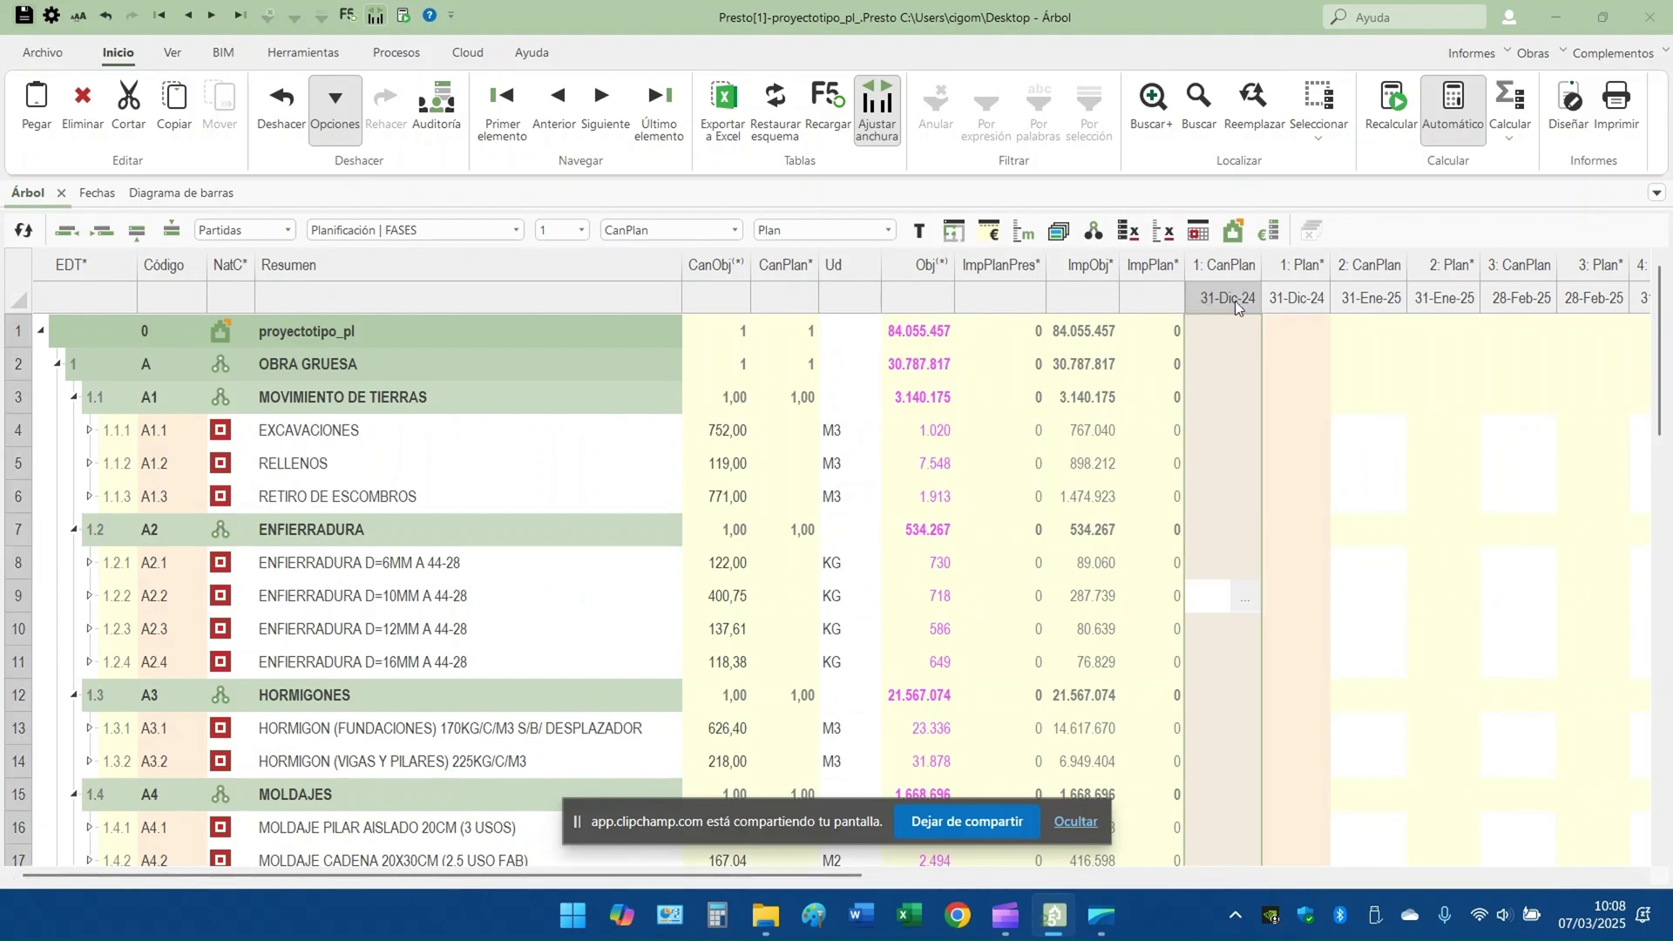
left_click(1297, 298)
left_click(1256, 300)
left_click(1296, 298)
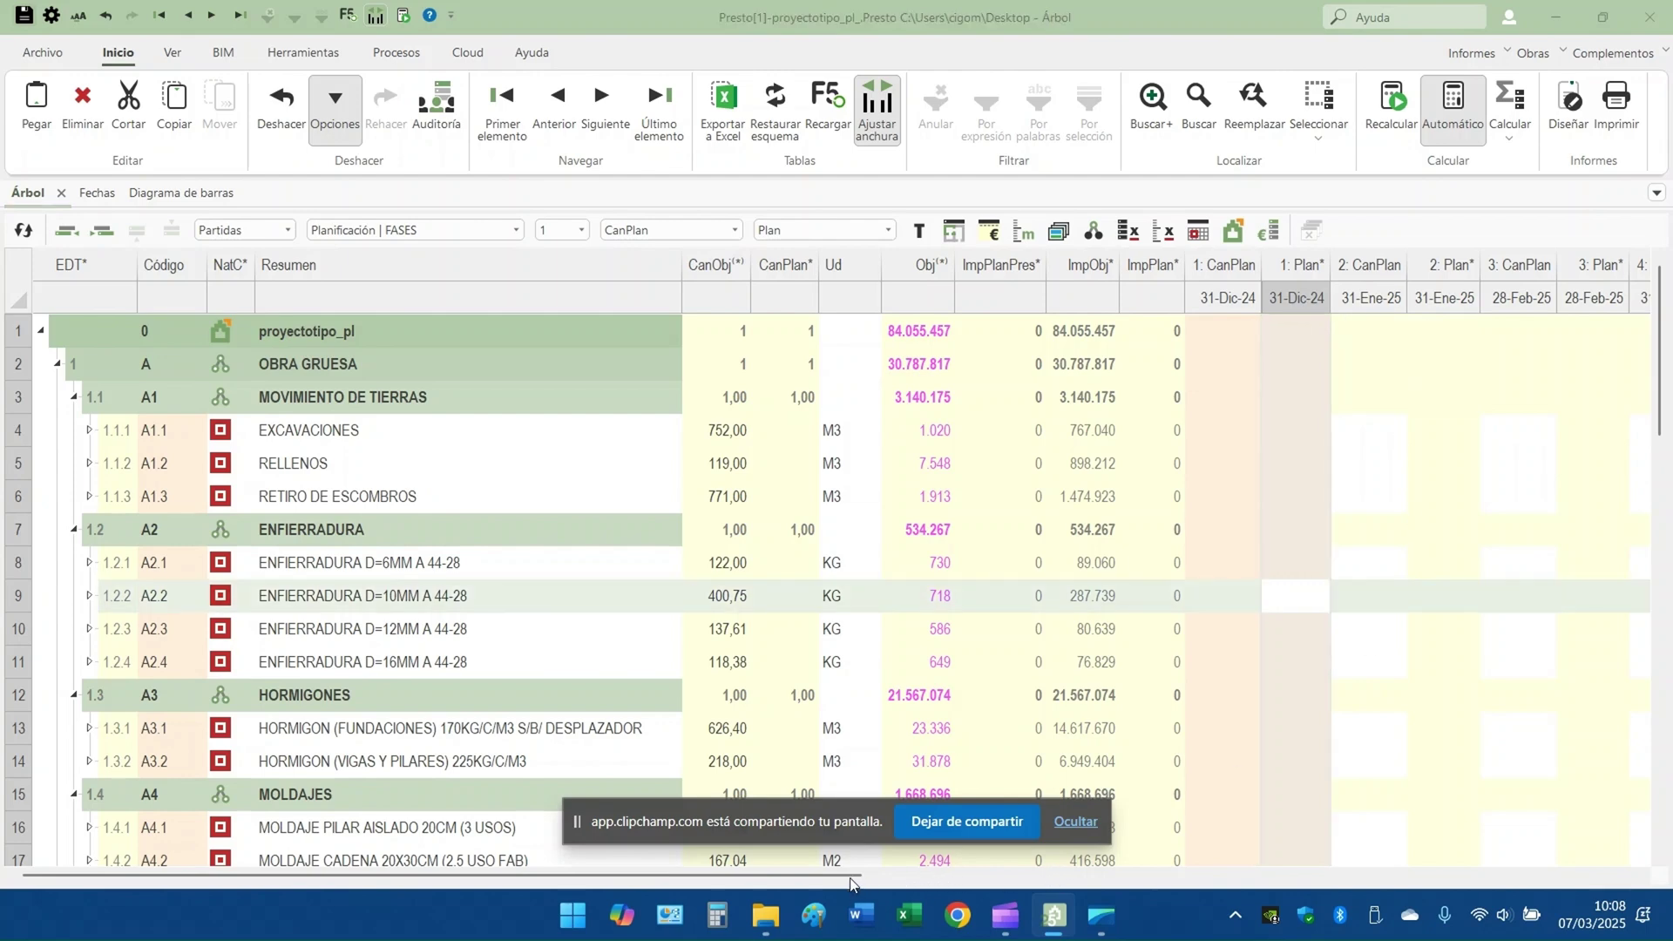
left_click(1075, 822)
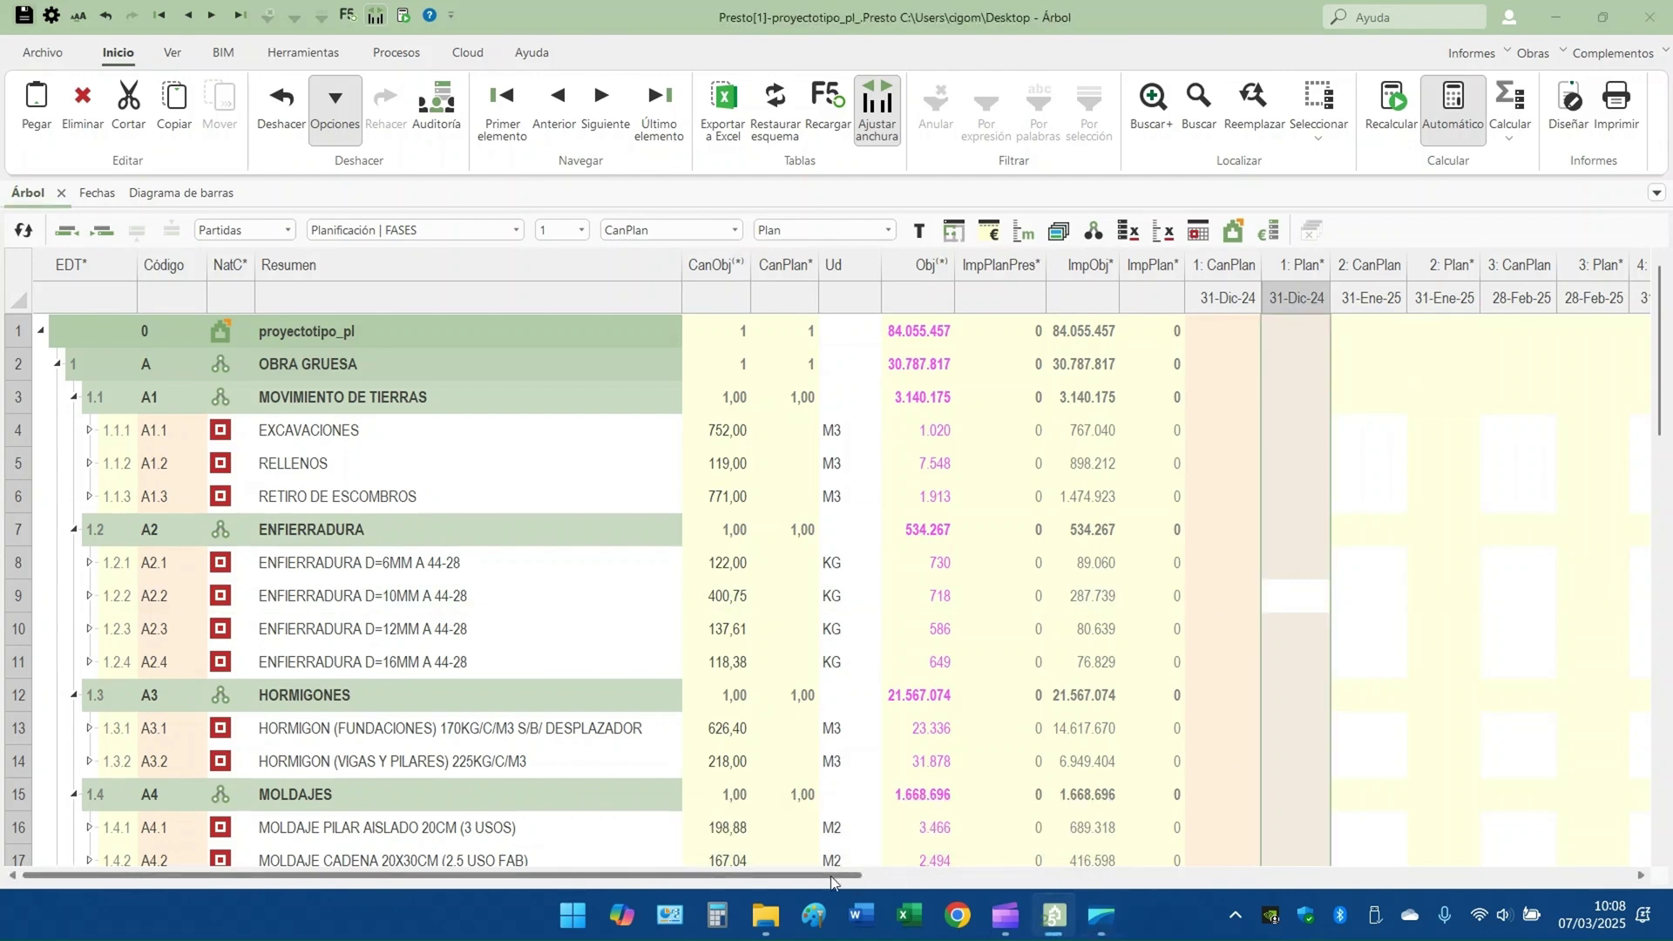
left_click_drag(836, 875, 883, 880)
left_click(1276, 435)
left_click(1121, 429)
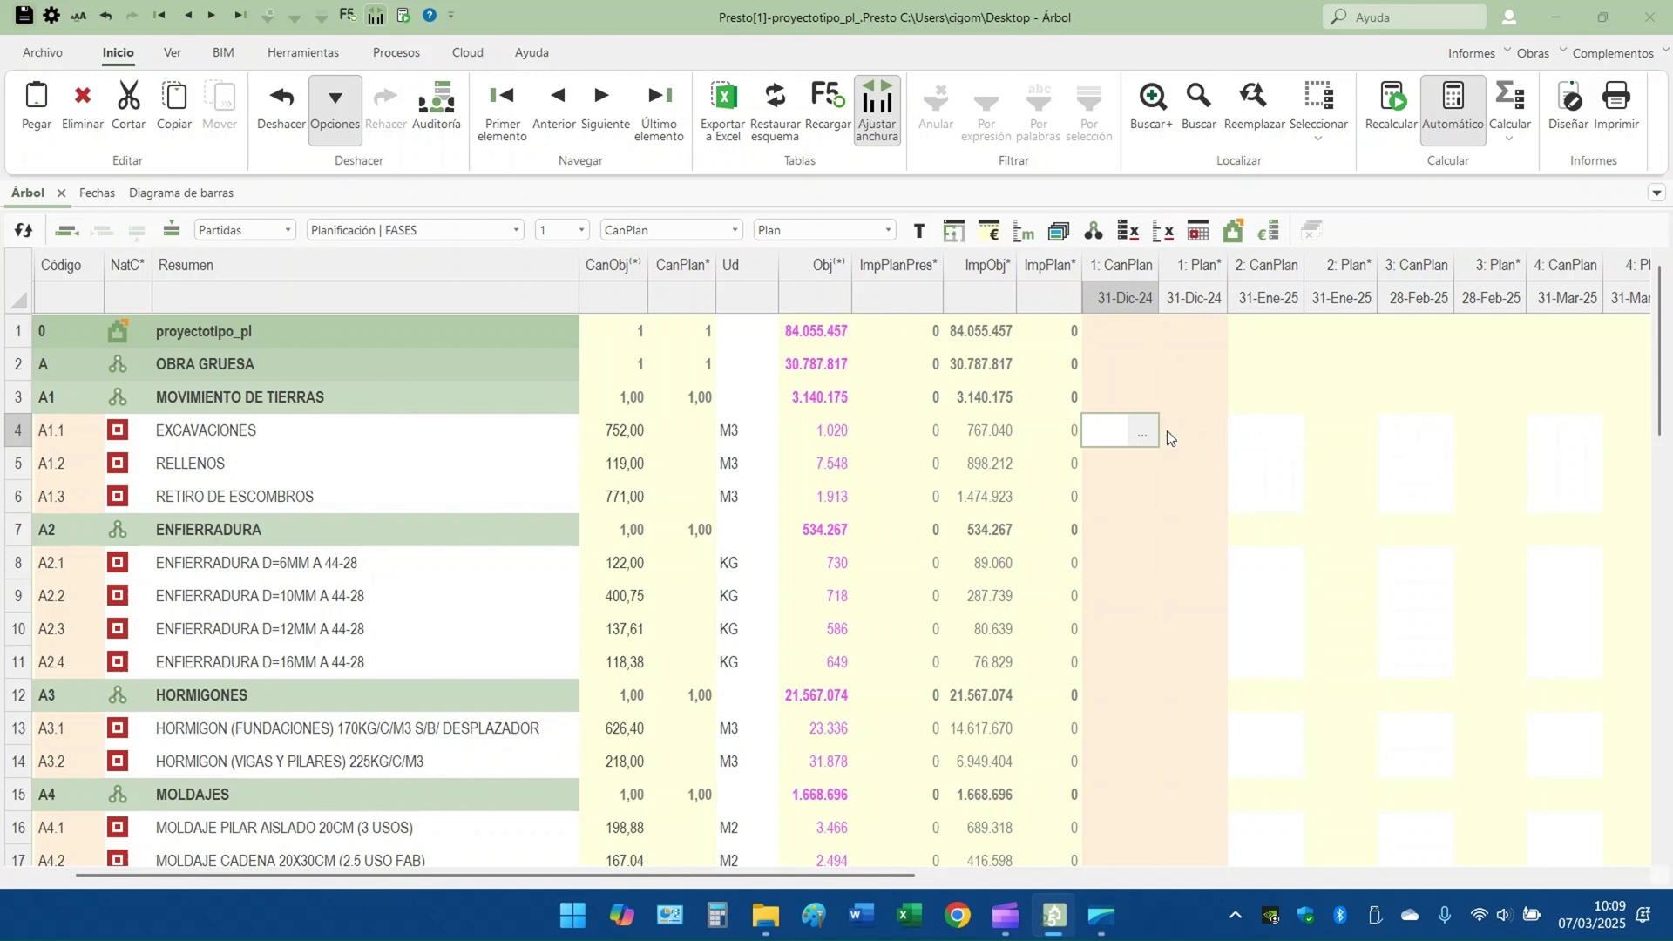
Compare the CanPlan columns of the phases dated 31-Dic-24, 31-Ene-25 and 28-Feb-25
left_click(1122, 293)
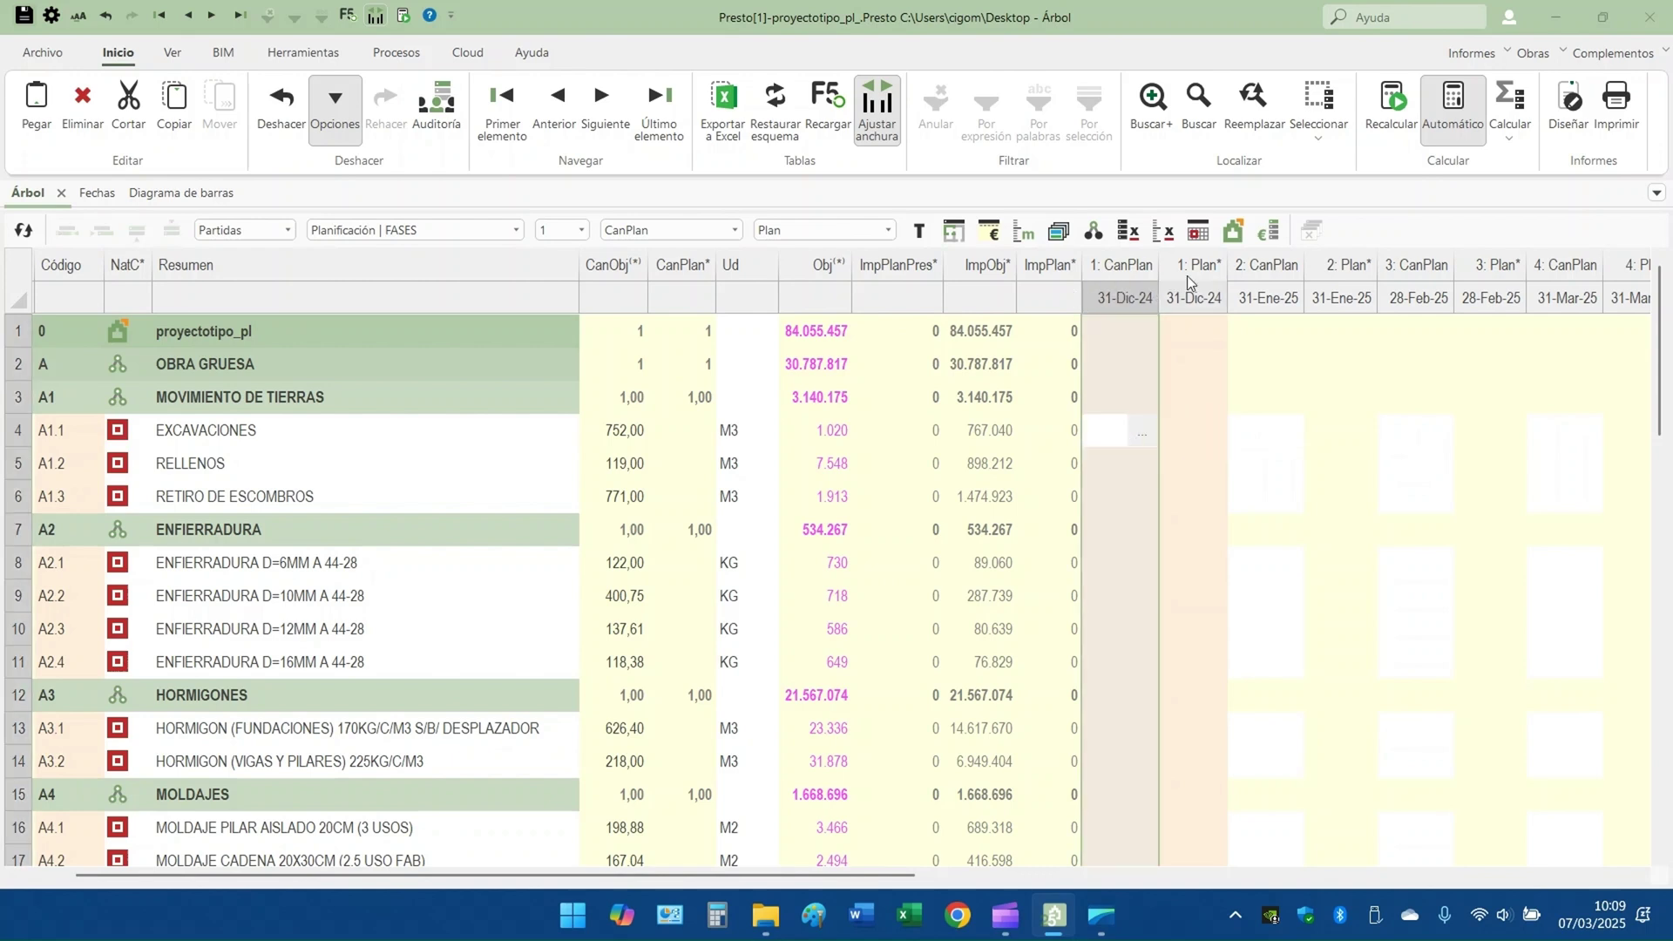
left_click(1259, 283)
left_click(1385, 288)
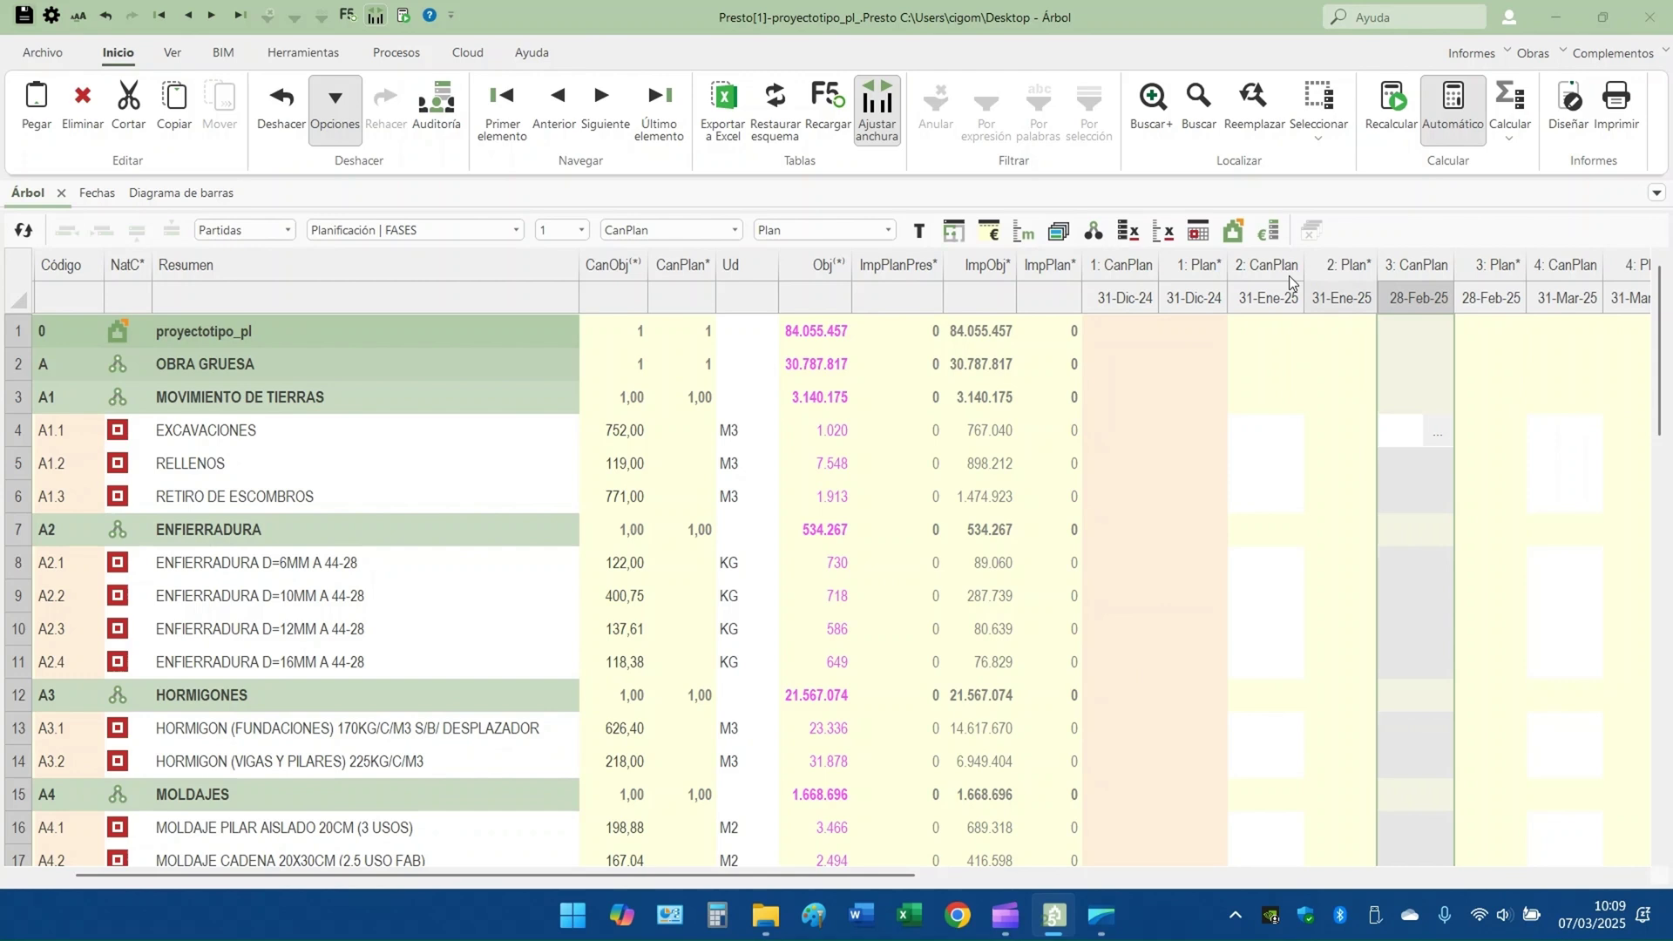
left_click(1132, 287)
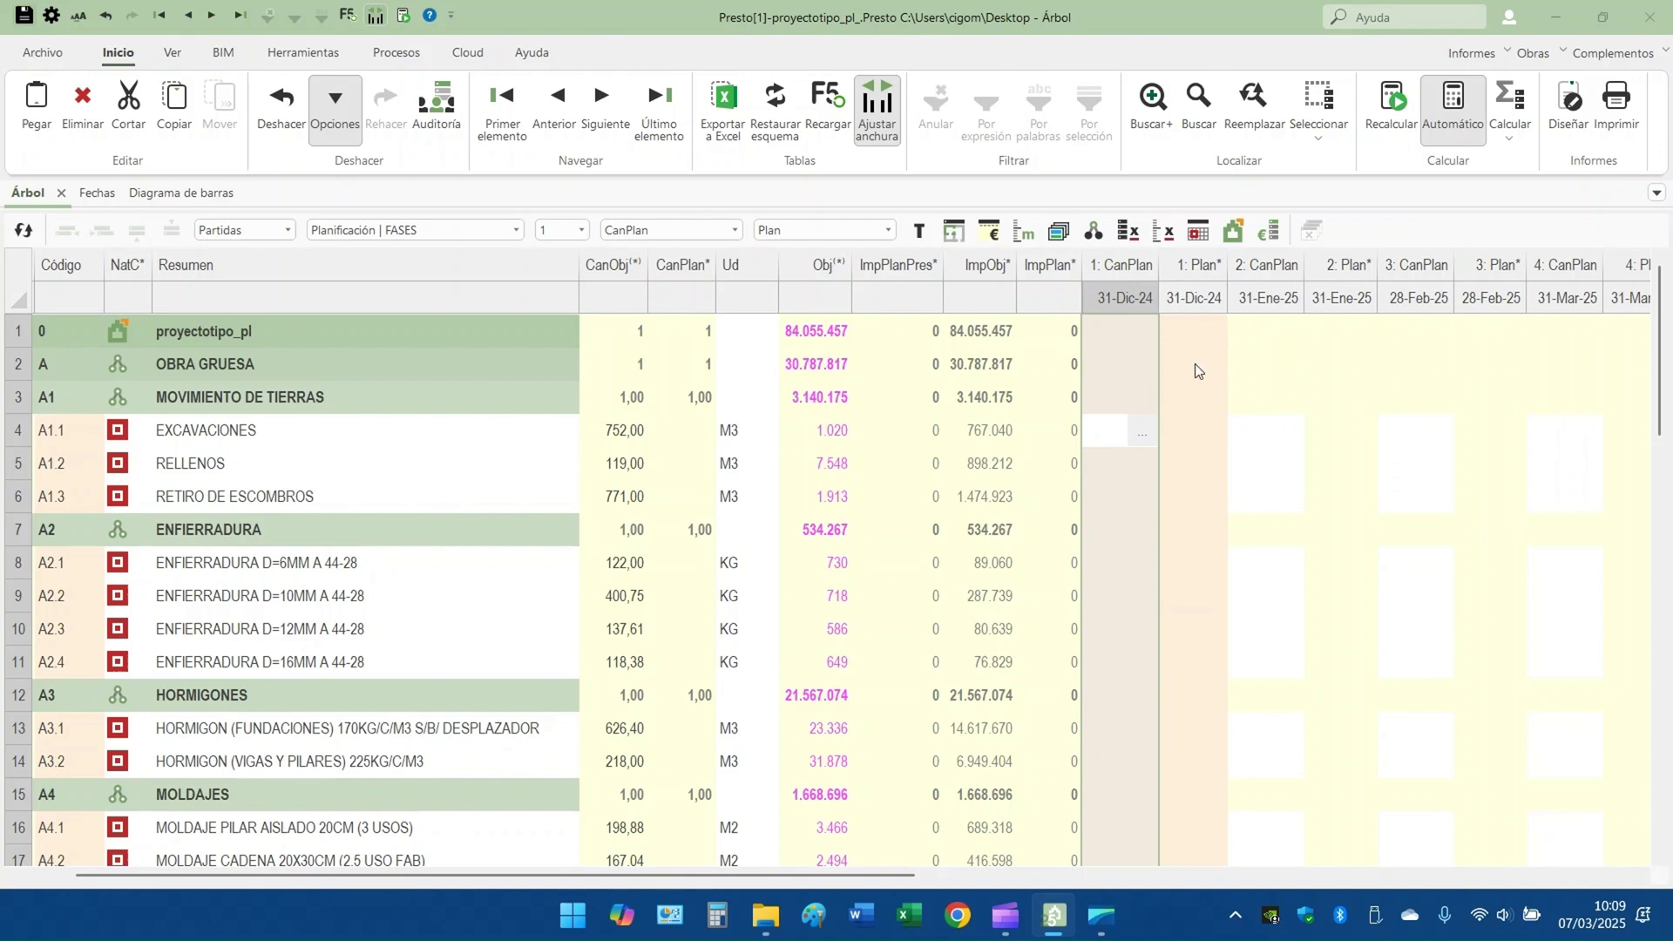
left_click(1287, 298)
left_click(1415, 281)
left_click(1100, 300)
left_click(1168, 426)
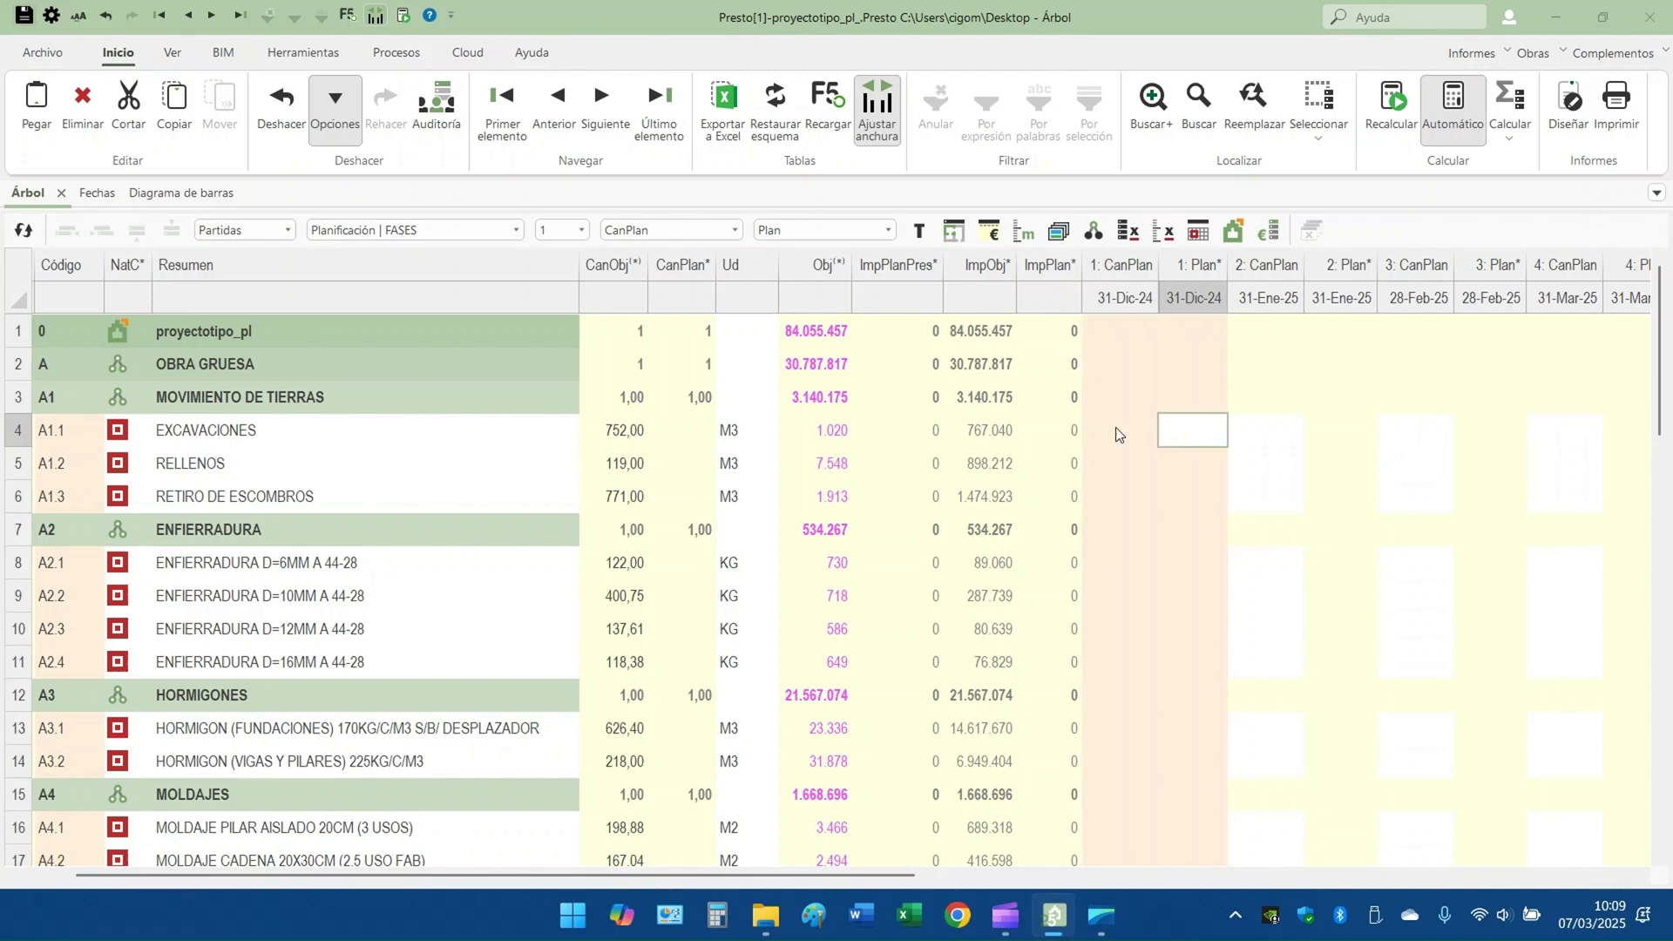
Set the planned quantity of EXCAVACIONES to 100 for the 31-Dic-24 phase
left_click(1101, 436)
key("Down")
key("Down")
left_click(1102, 435)
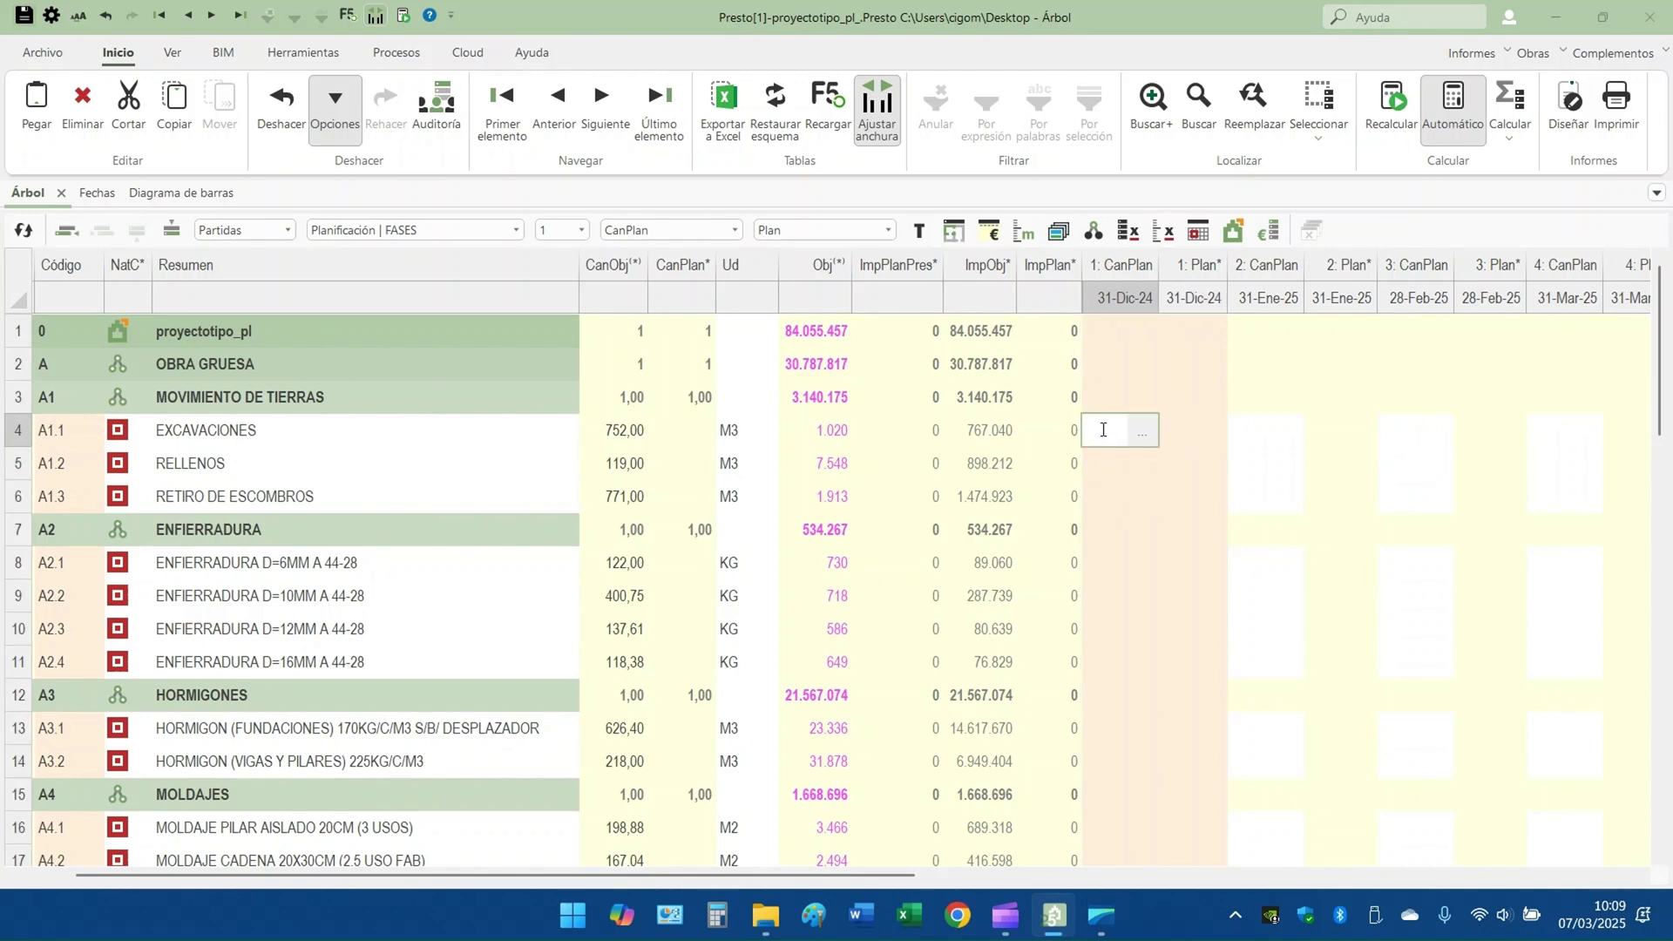
type("100")
key("Return")
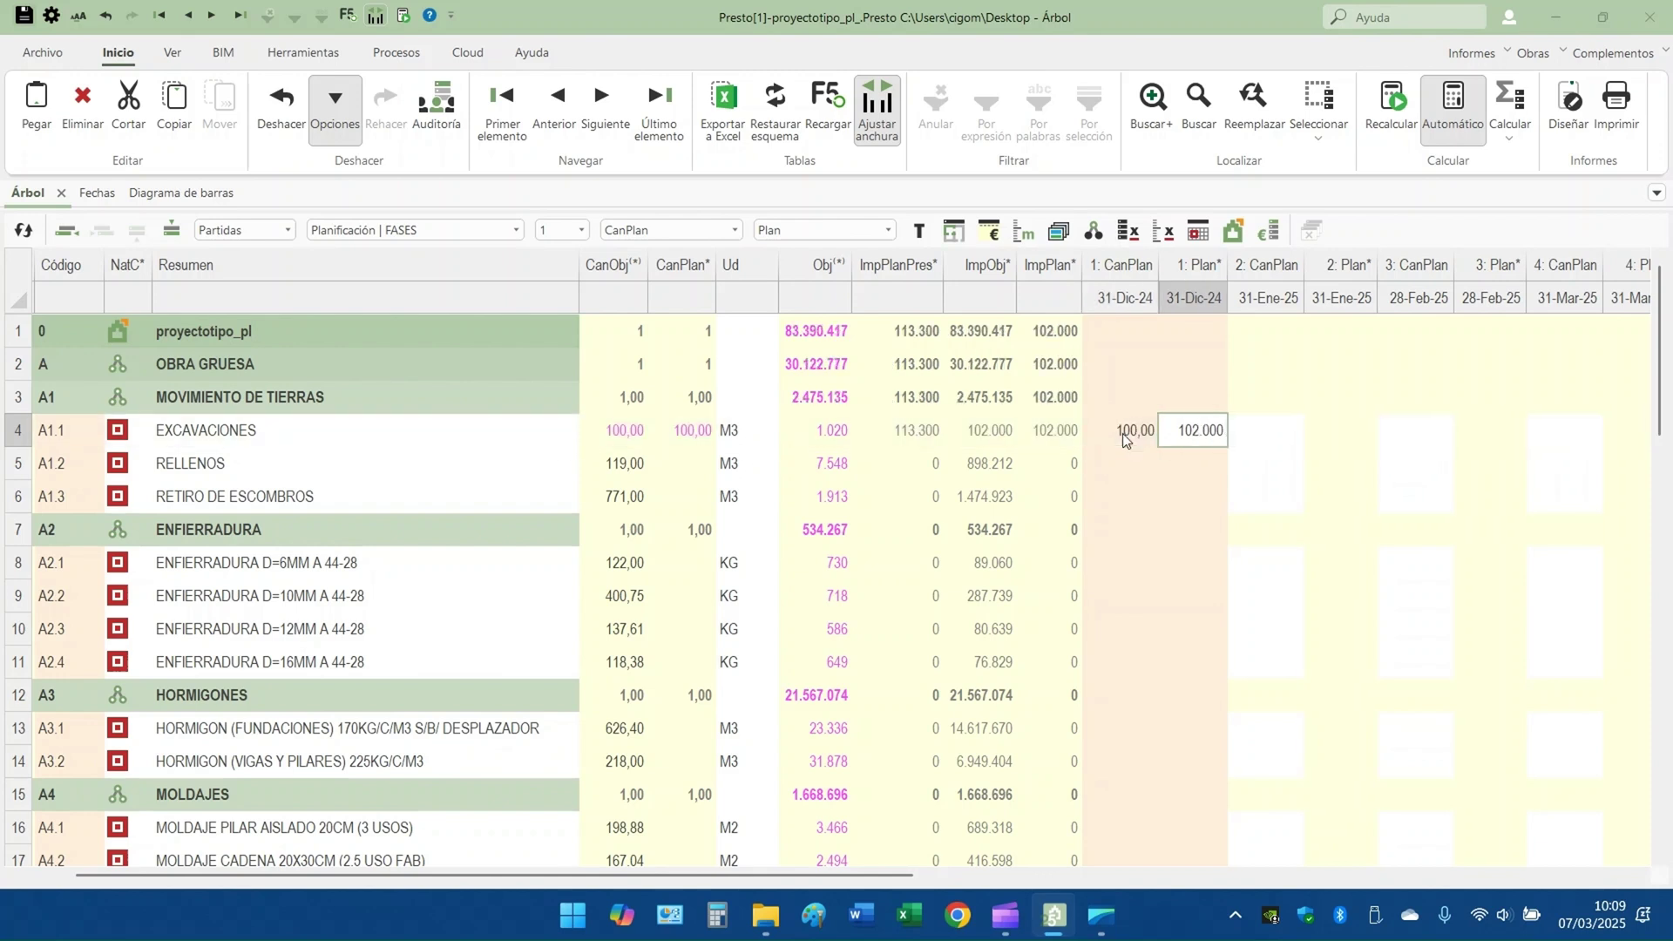
Check the planned amount of EXCAVACIONES for 31-Dic-24 against its objective price and planned quantity
key("Return")
left_click(1207, 445)
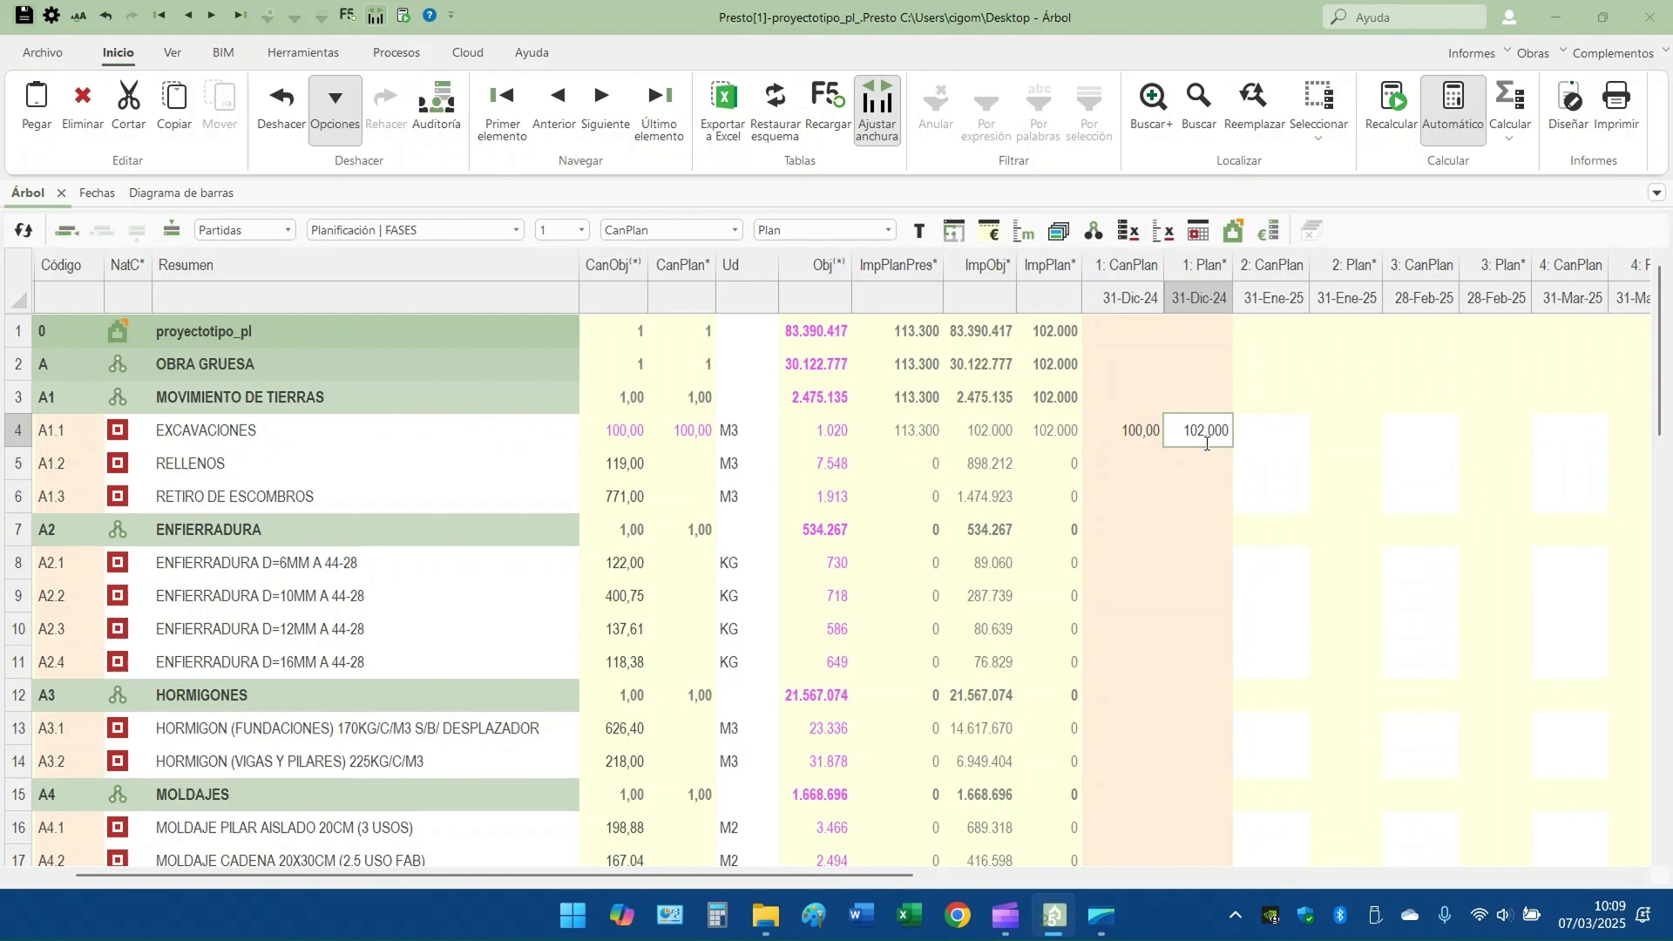
left_click(1203, 291)
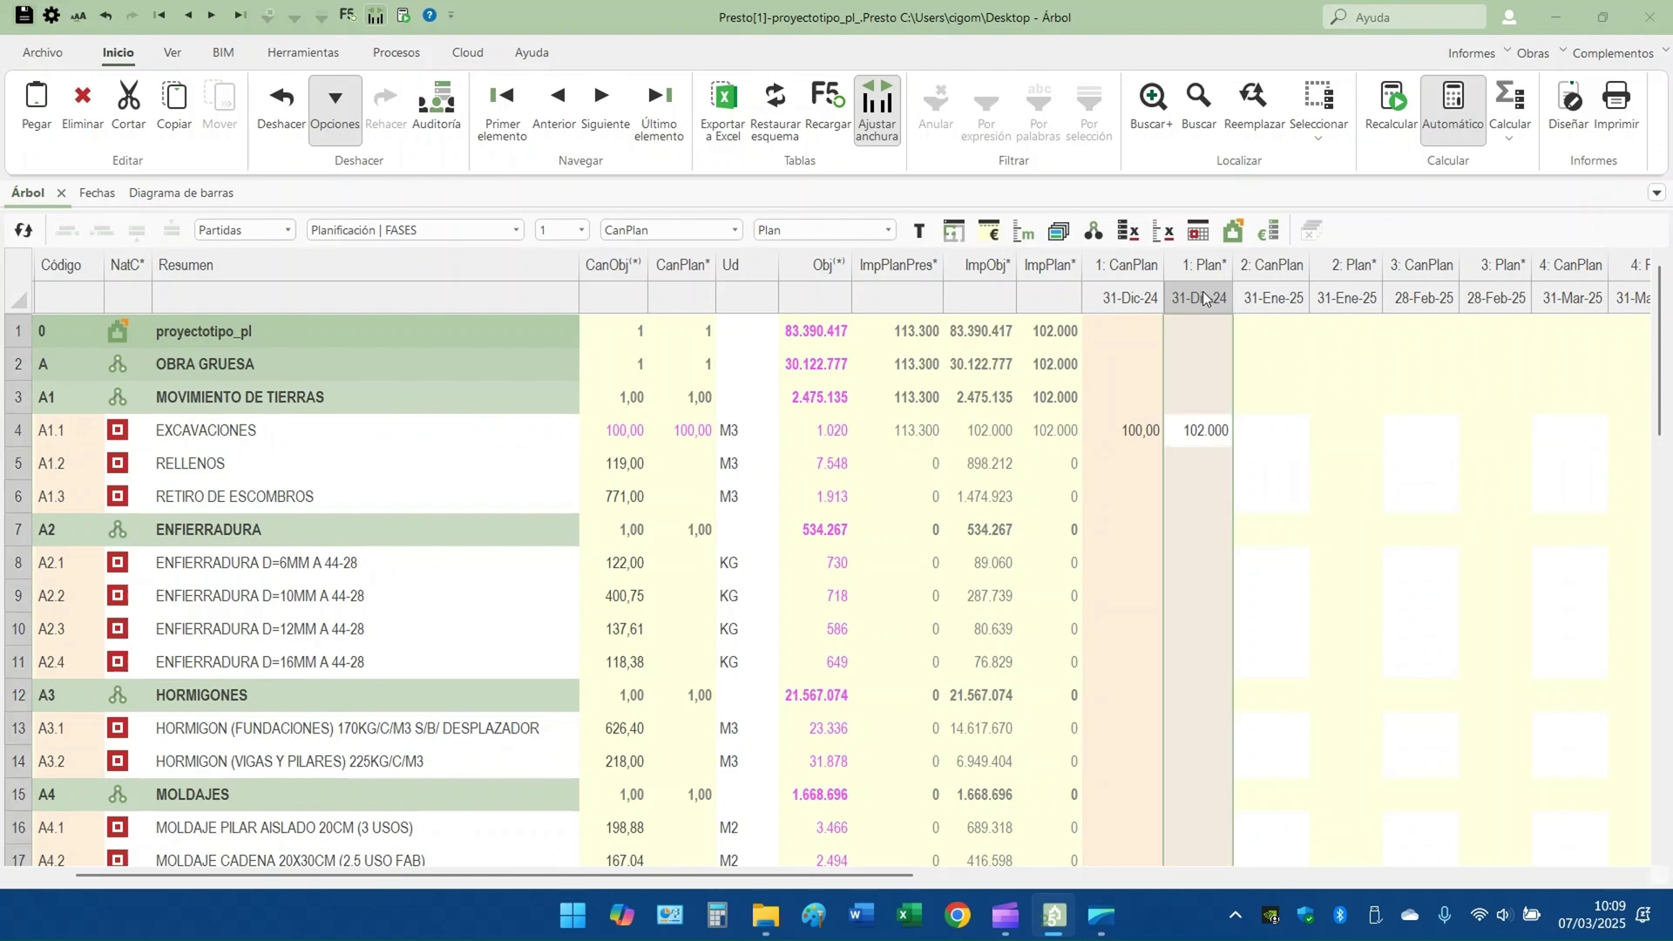
left_click(818, 291)
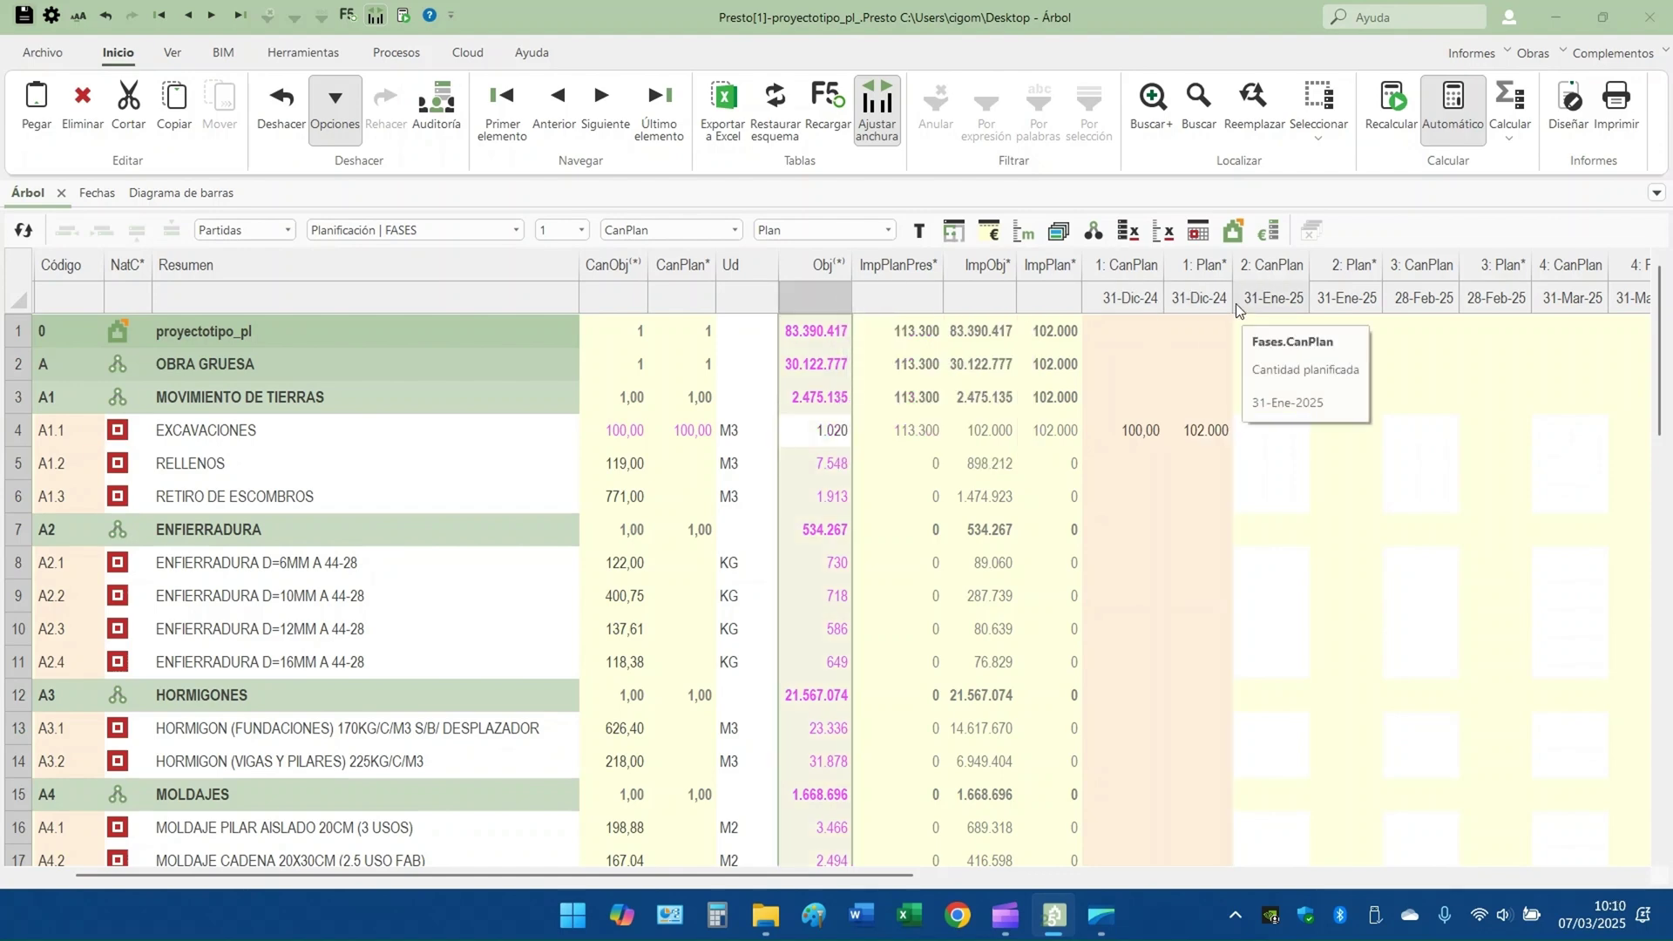
left_click(1209, 298)
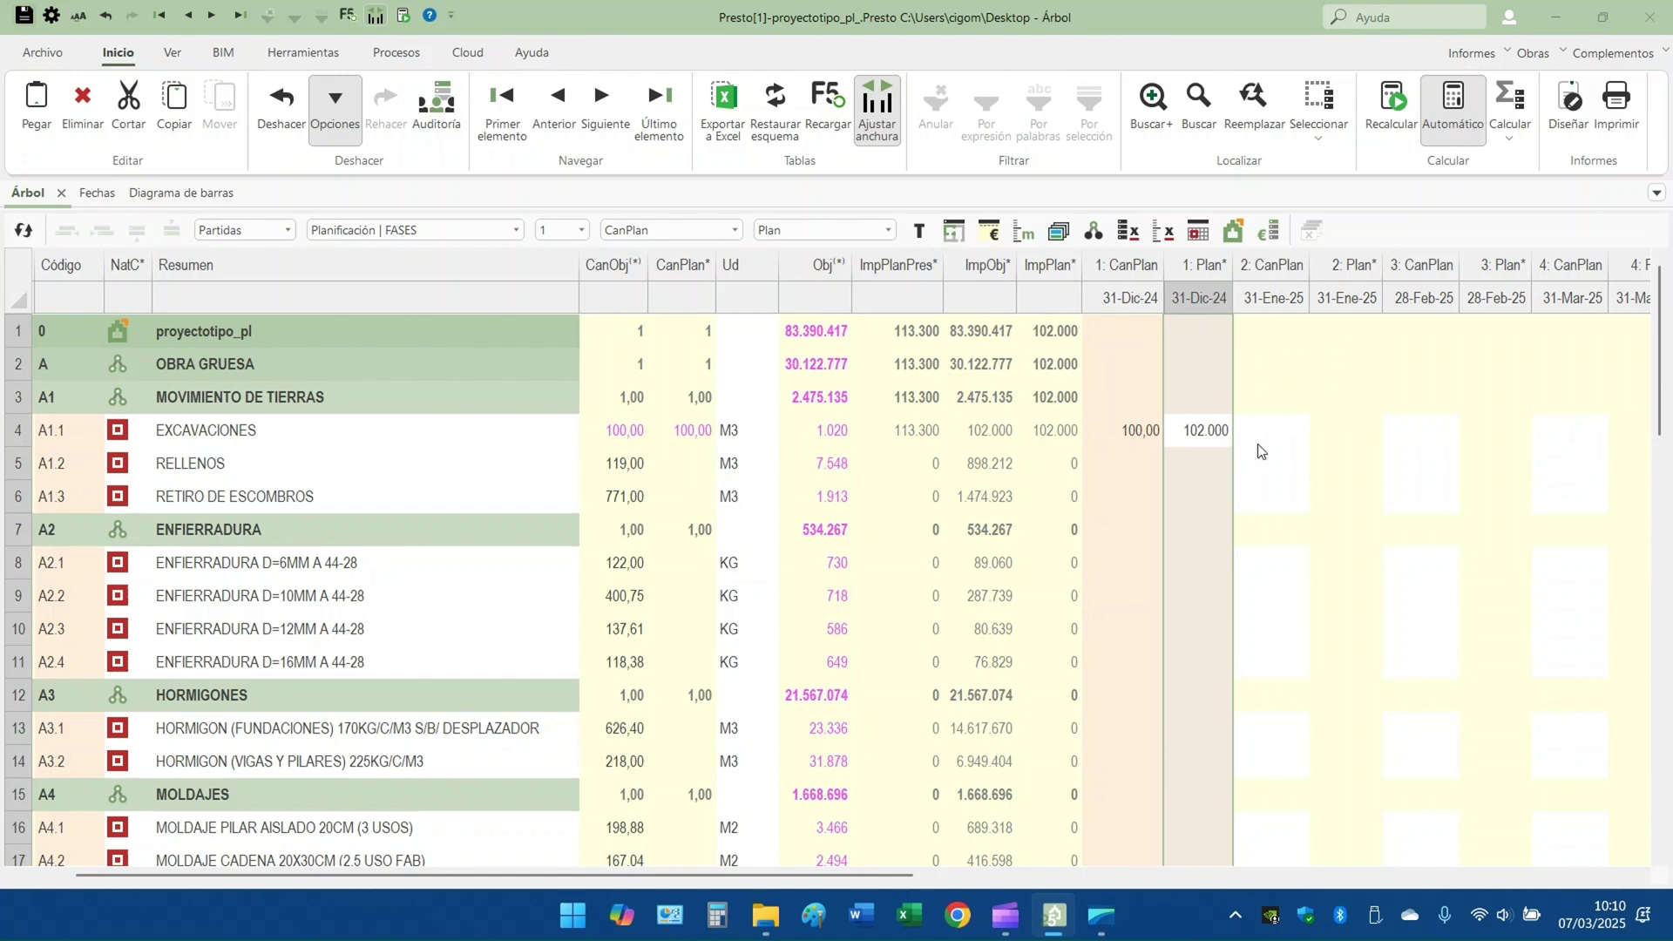
left_click(1114, 433)
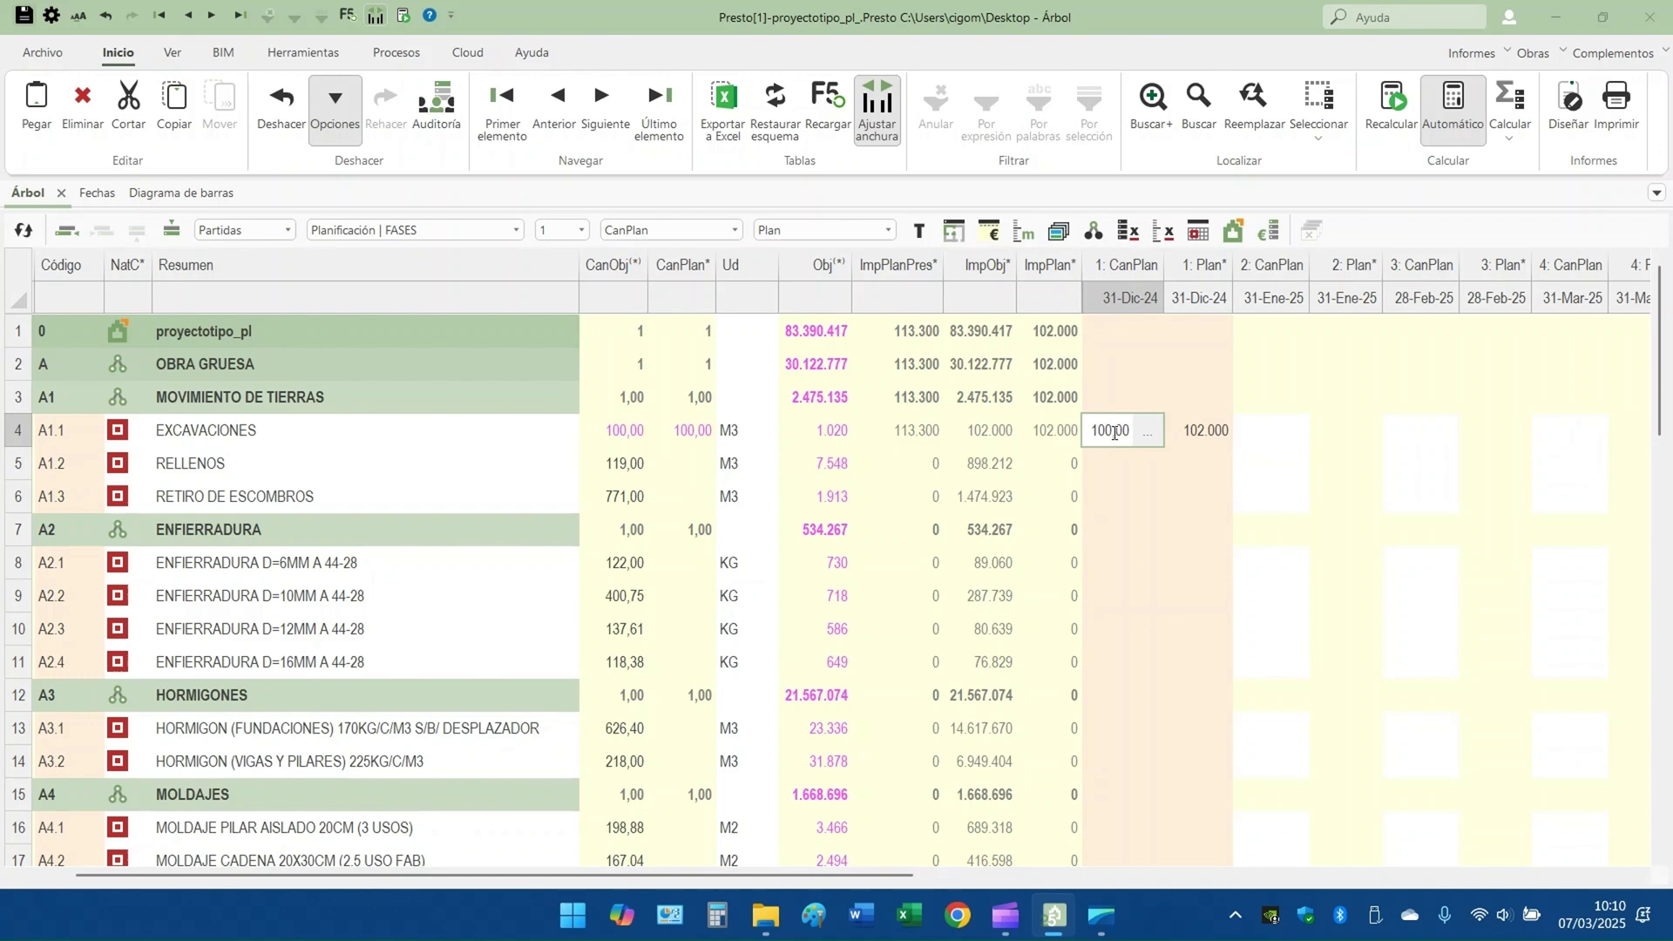
Check the objective quantity of EXCAVACIONES and undo the planned quantity entered for the 31-Dic-24 phase
left_click(619, 441)
left_click(624, 470)
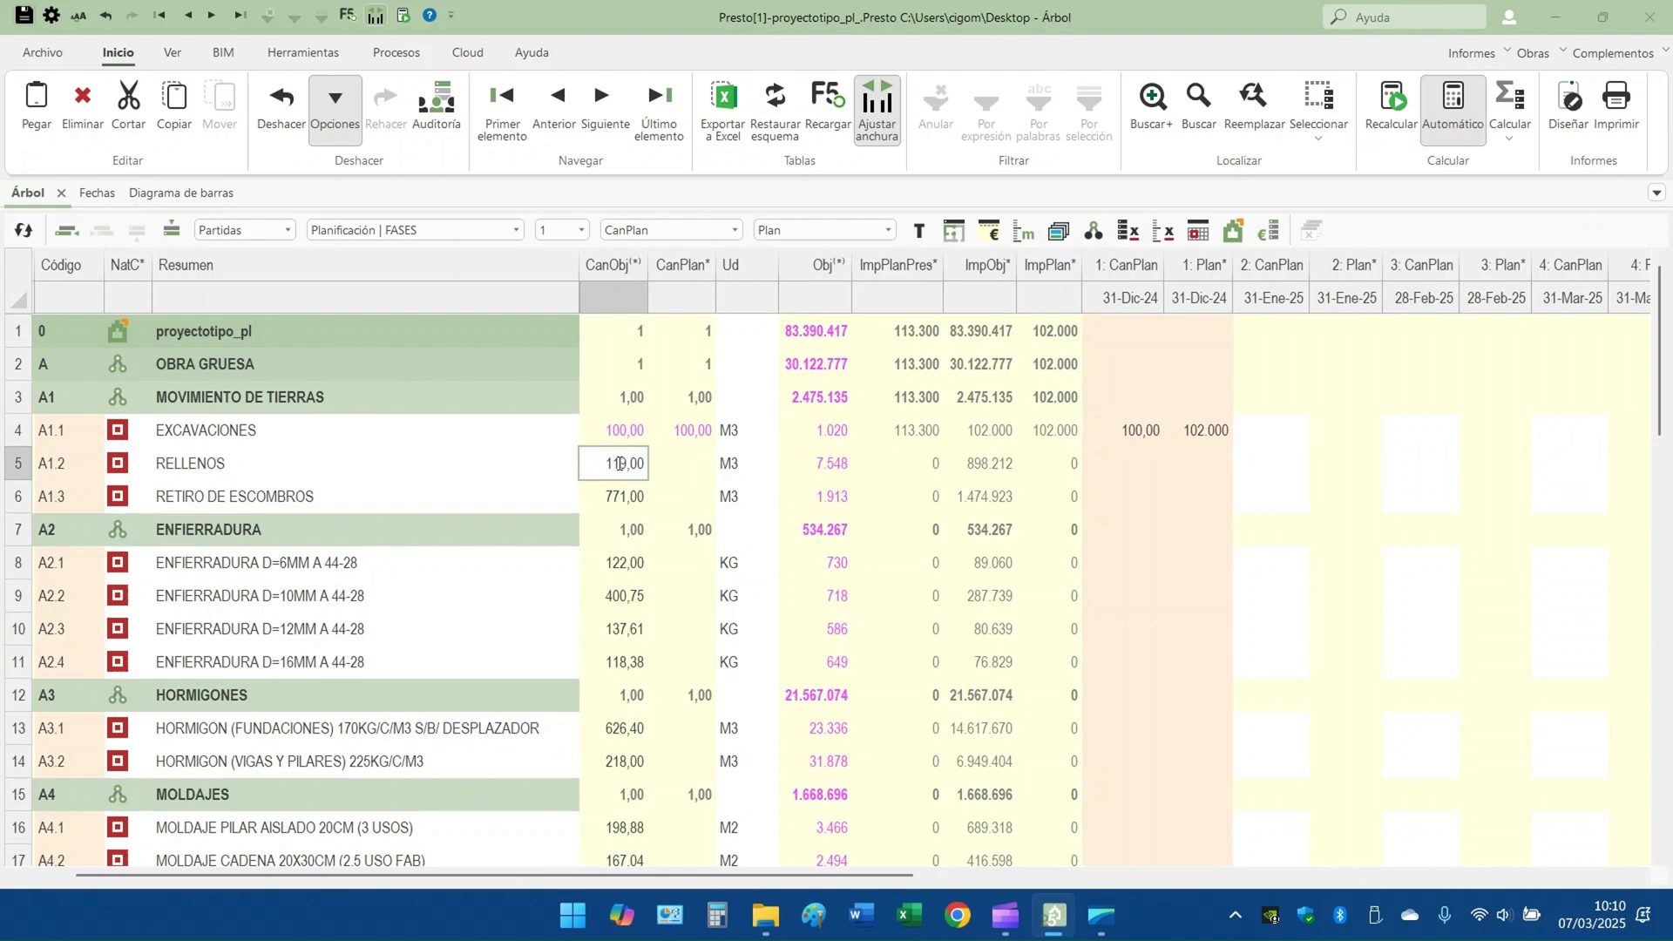
left_click(619, 435)
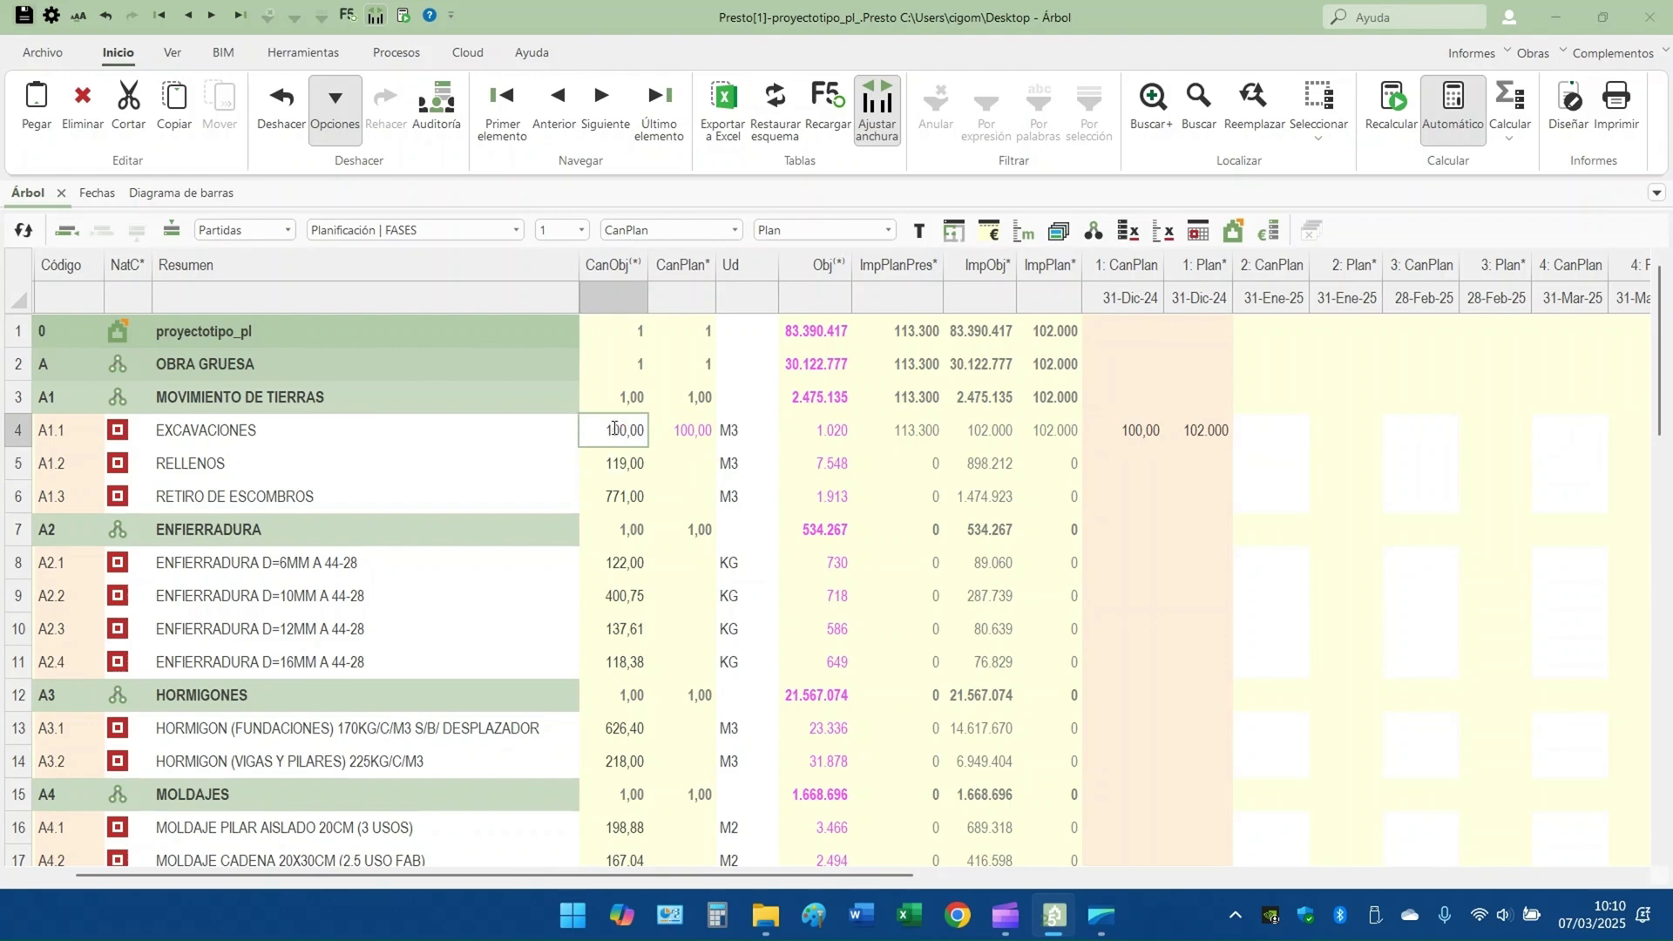
left_click(285, 100)
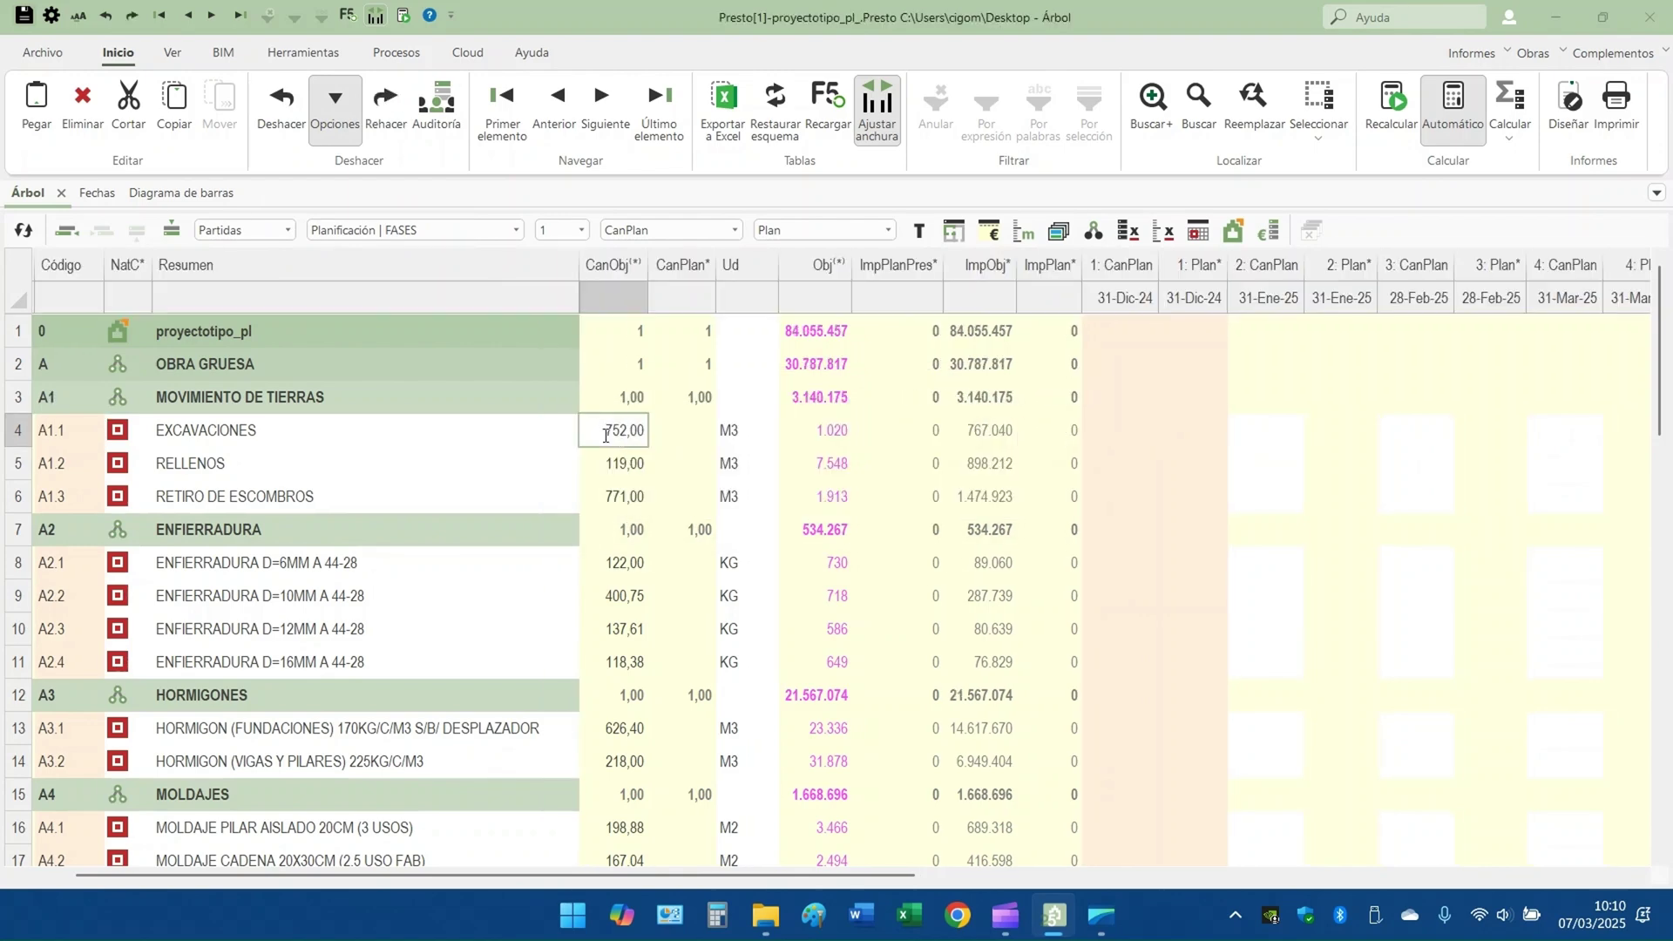
Review the planned quantity cells of EXCAVACIONES from 31-Dic-24 to 31-Mar-25 together with its objective quantity
left_click(1121, 433)
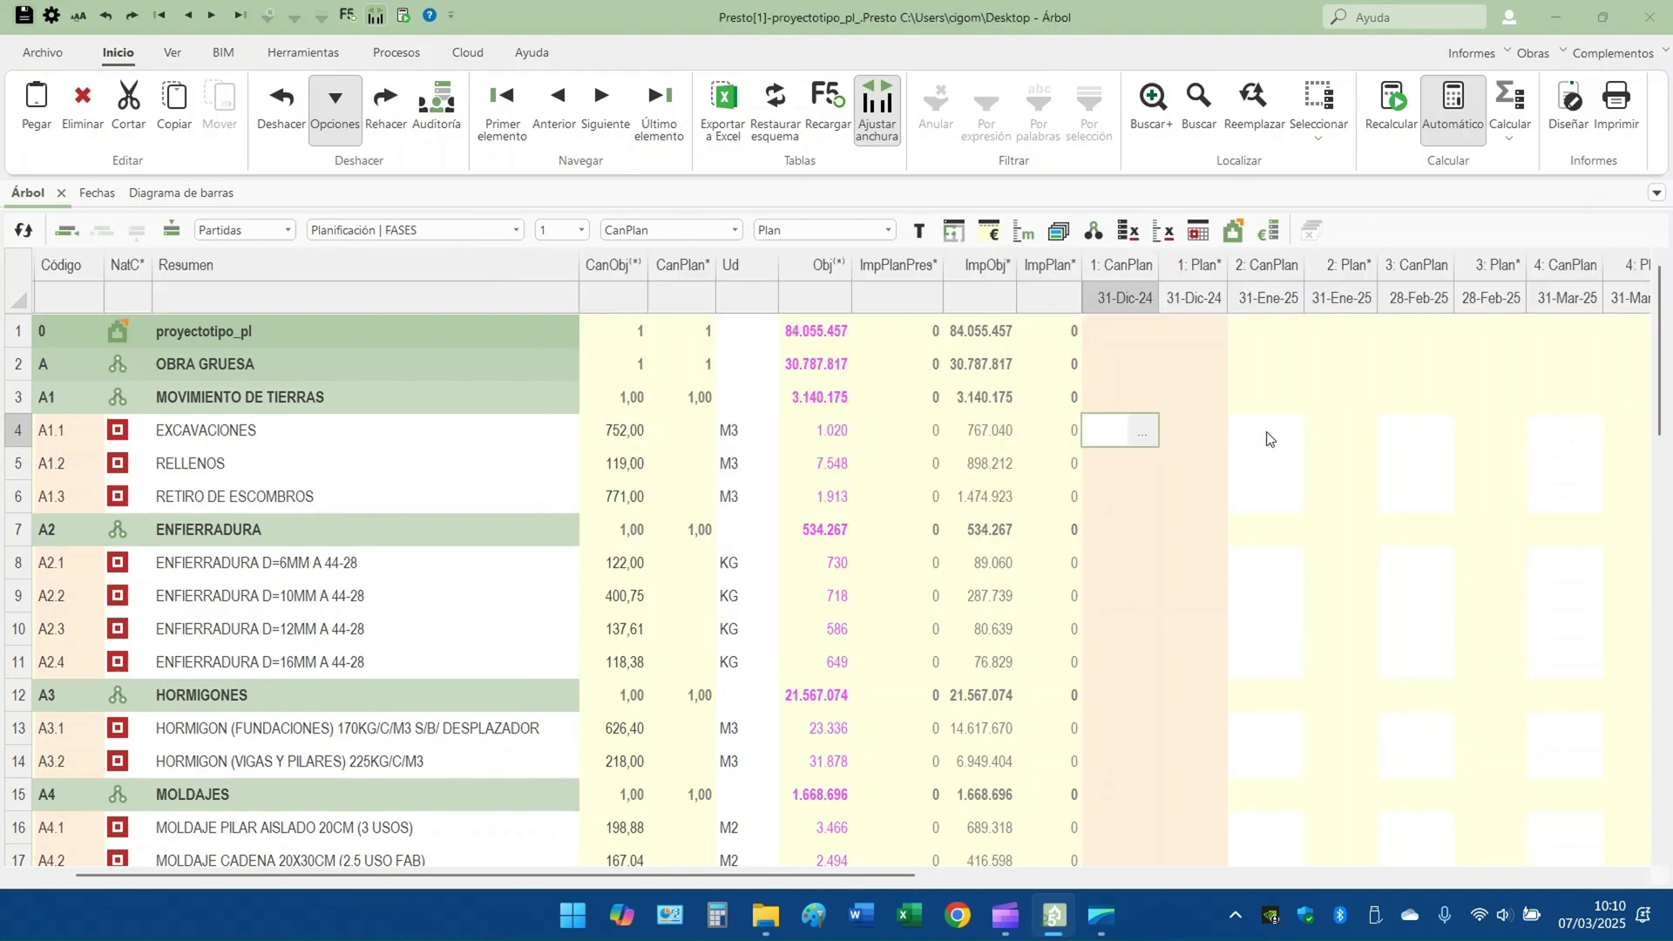
left_click(1288, 438)
left_click(1400, 440)
left_click(1090, 442)
left_click(1296, 450)
left_click(1396, 446)
left_click(1534, 440)
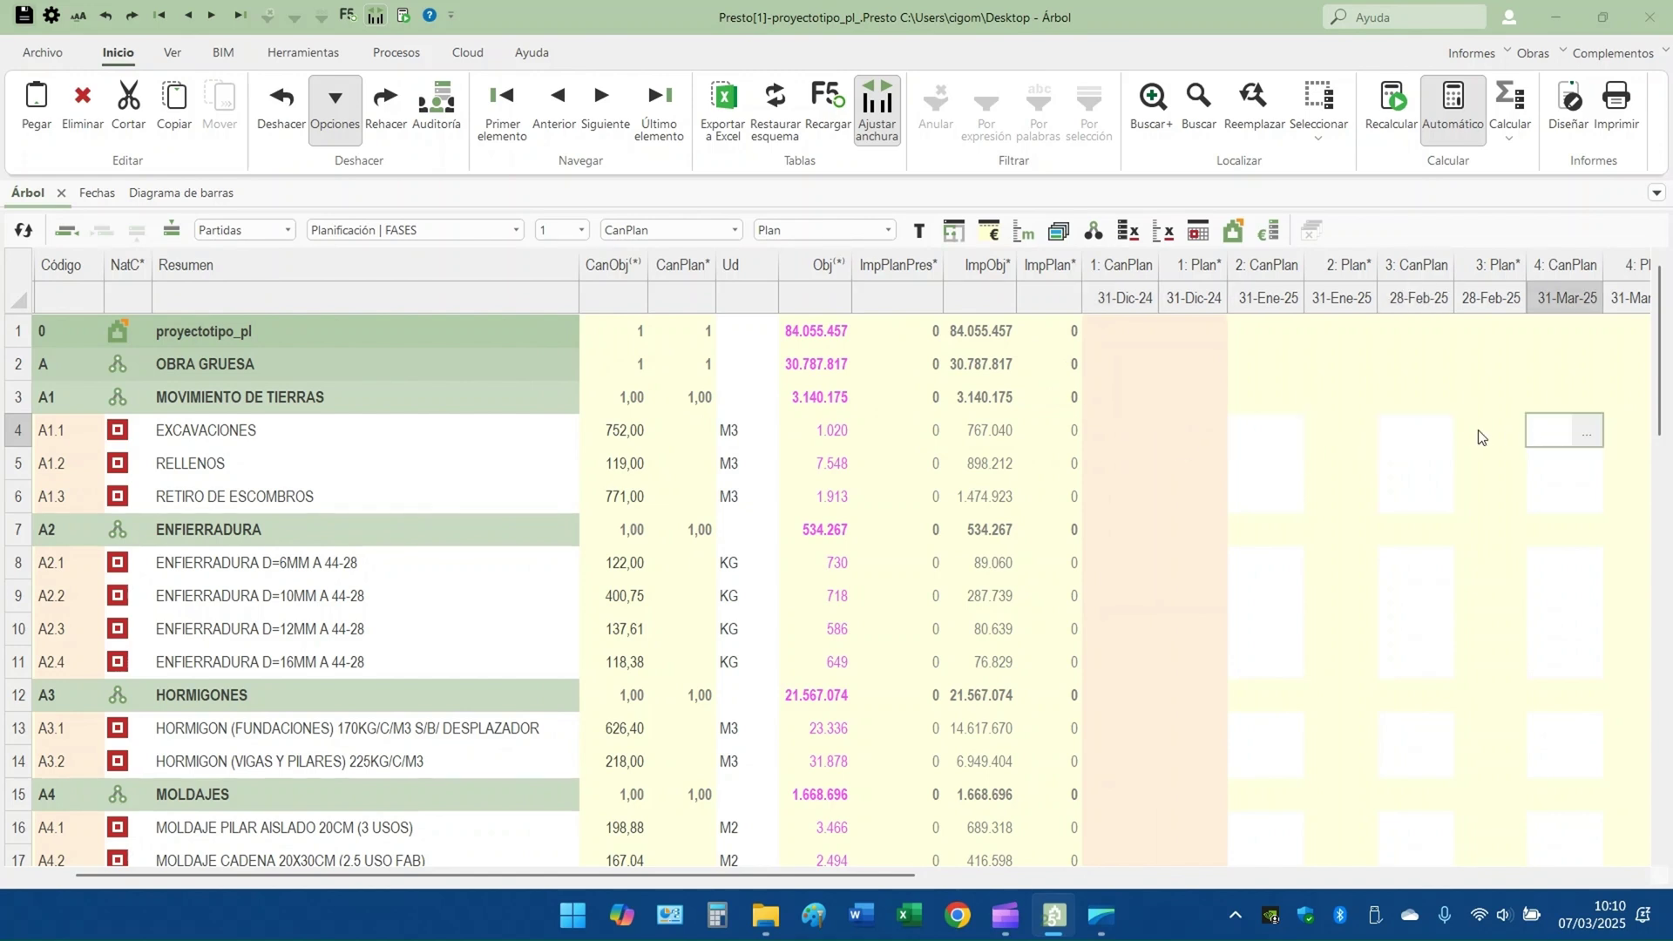
left_click(1437, 438)
left_click(1271, 432)
left_click(1098, 428)
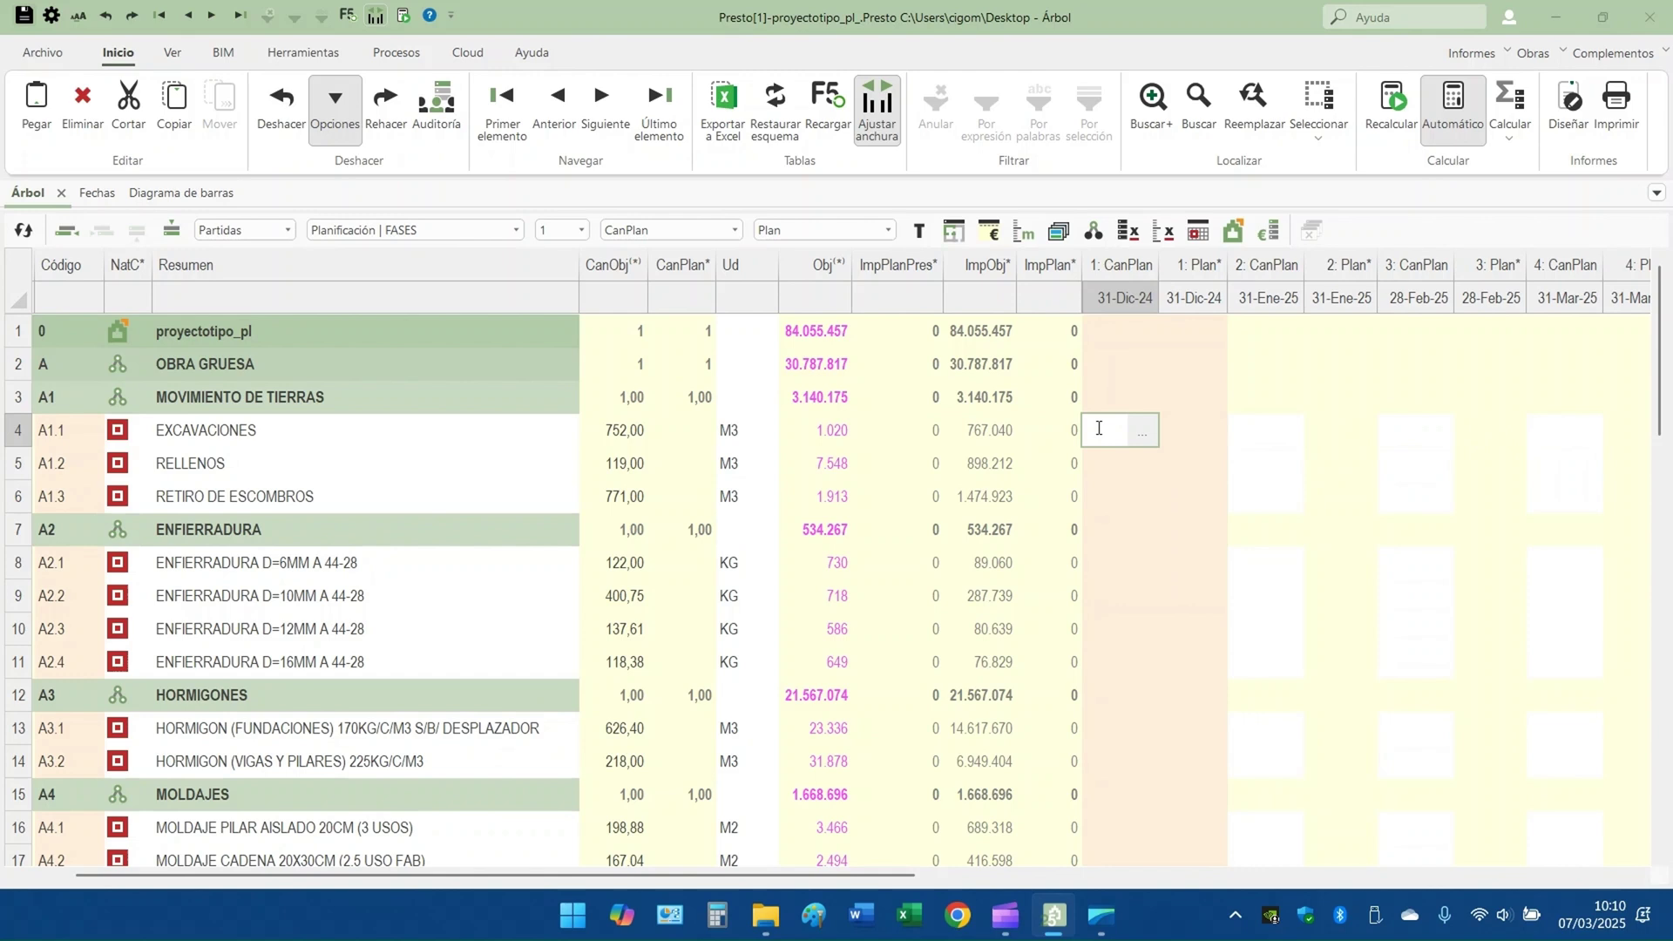
left_click(1260, 454)
left_click(1394, 441)
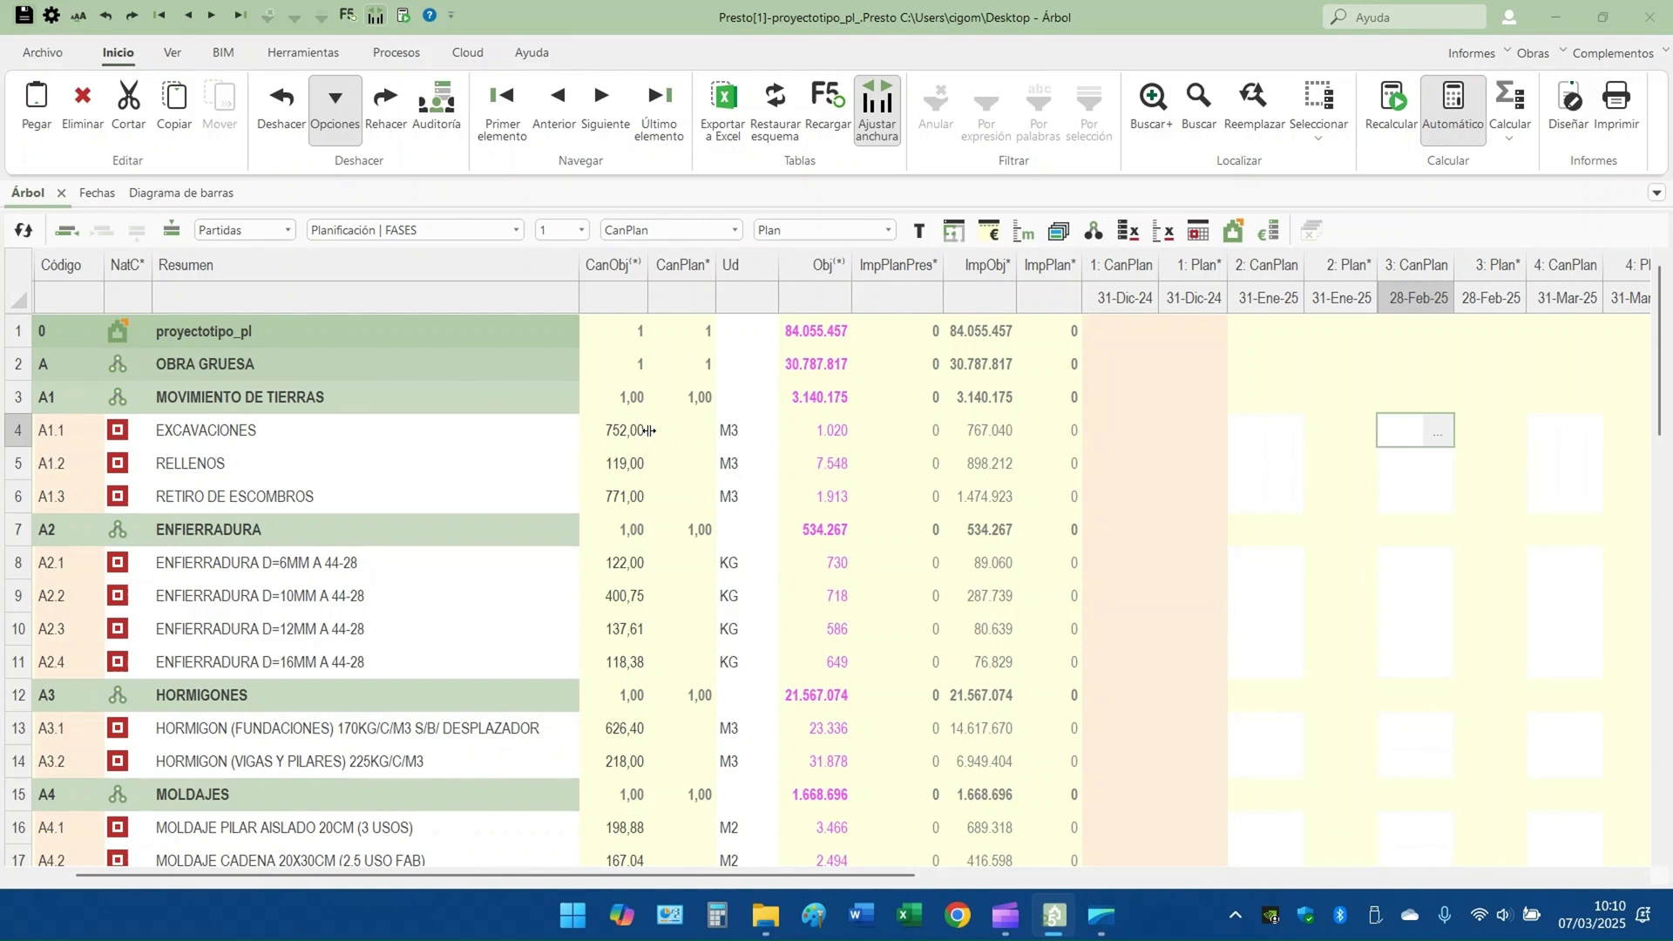
left_click(617, 433)
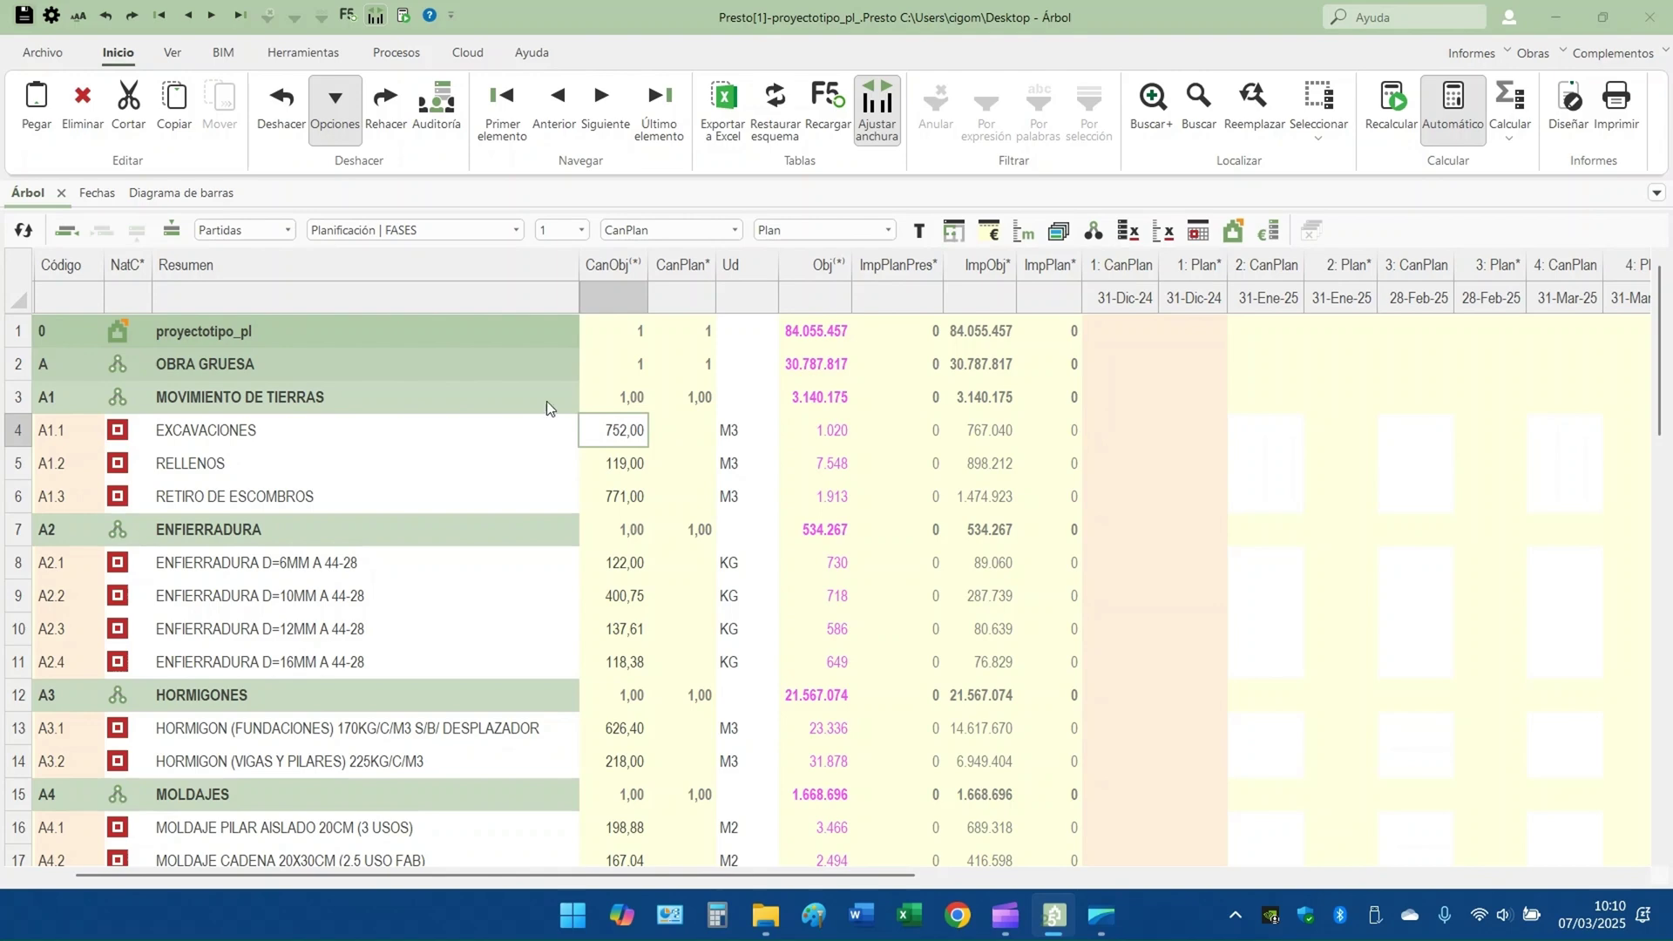
Fill in the economic planning by applying the bar diagram data to all relations with the mask *
left_click(149, 193)
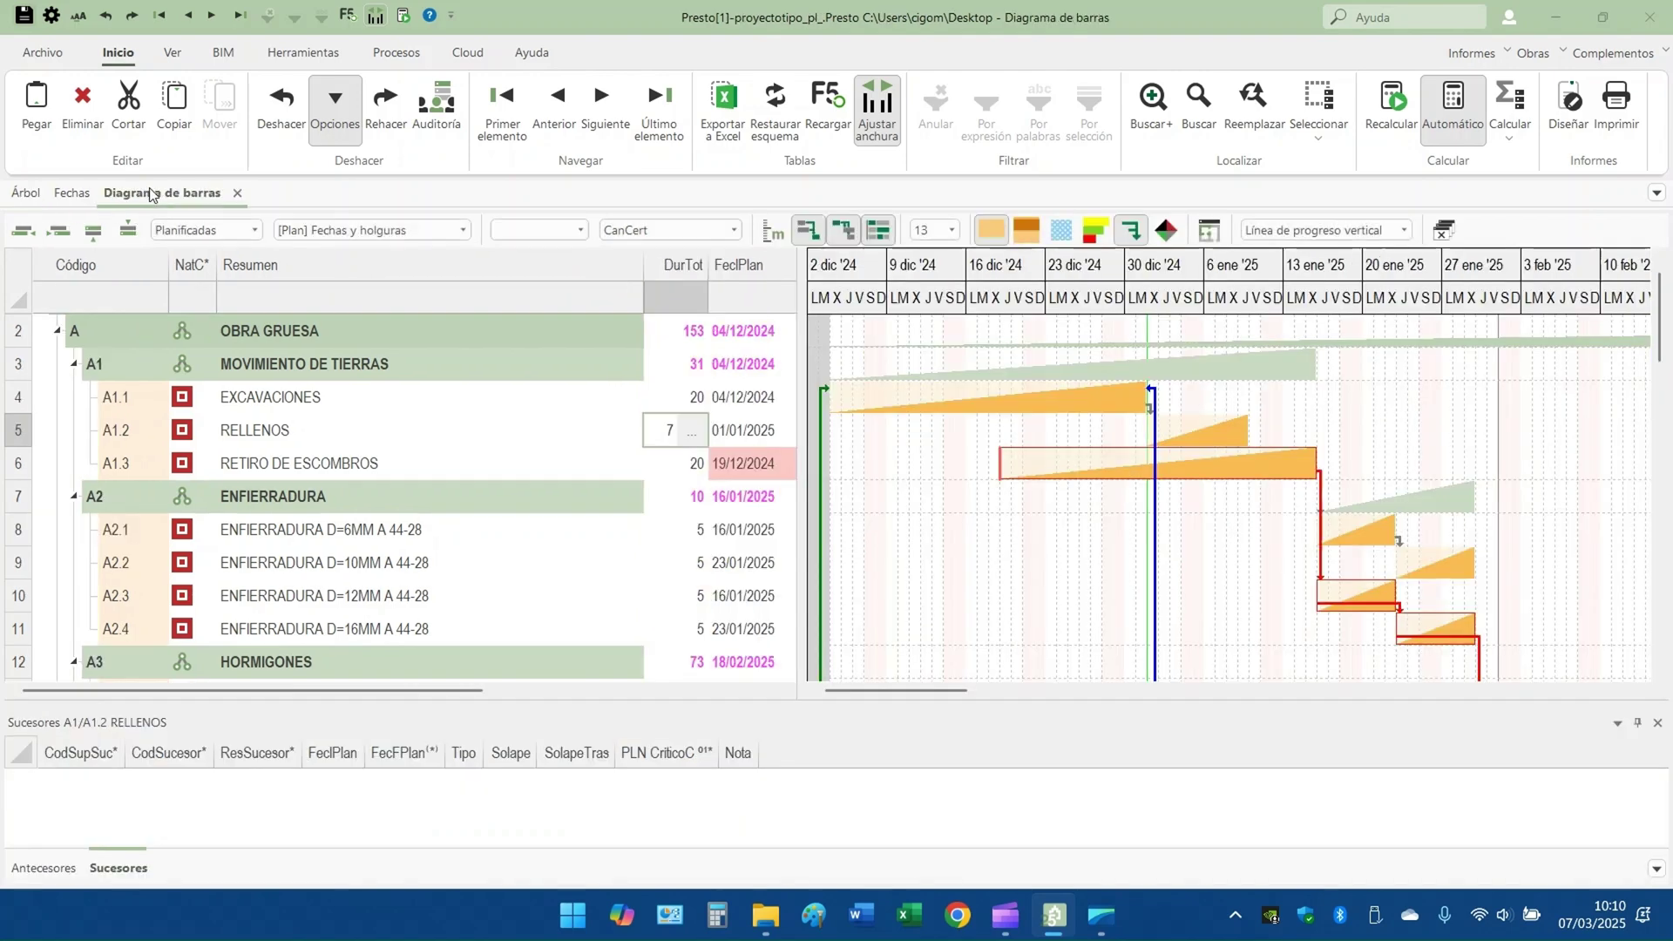
left_click(30, 194)
left_click(1148, 431)
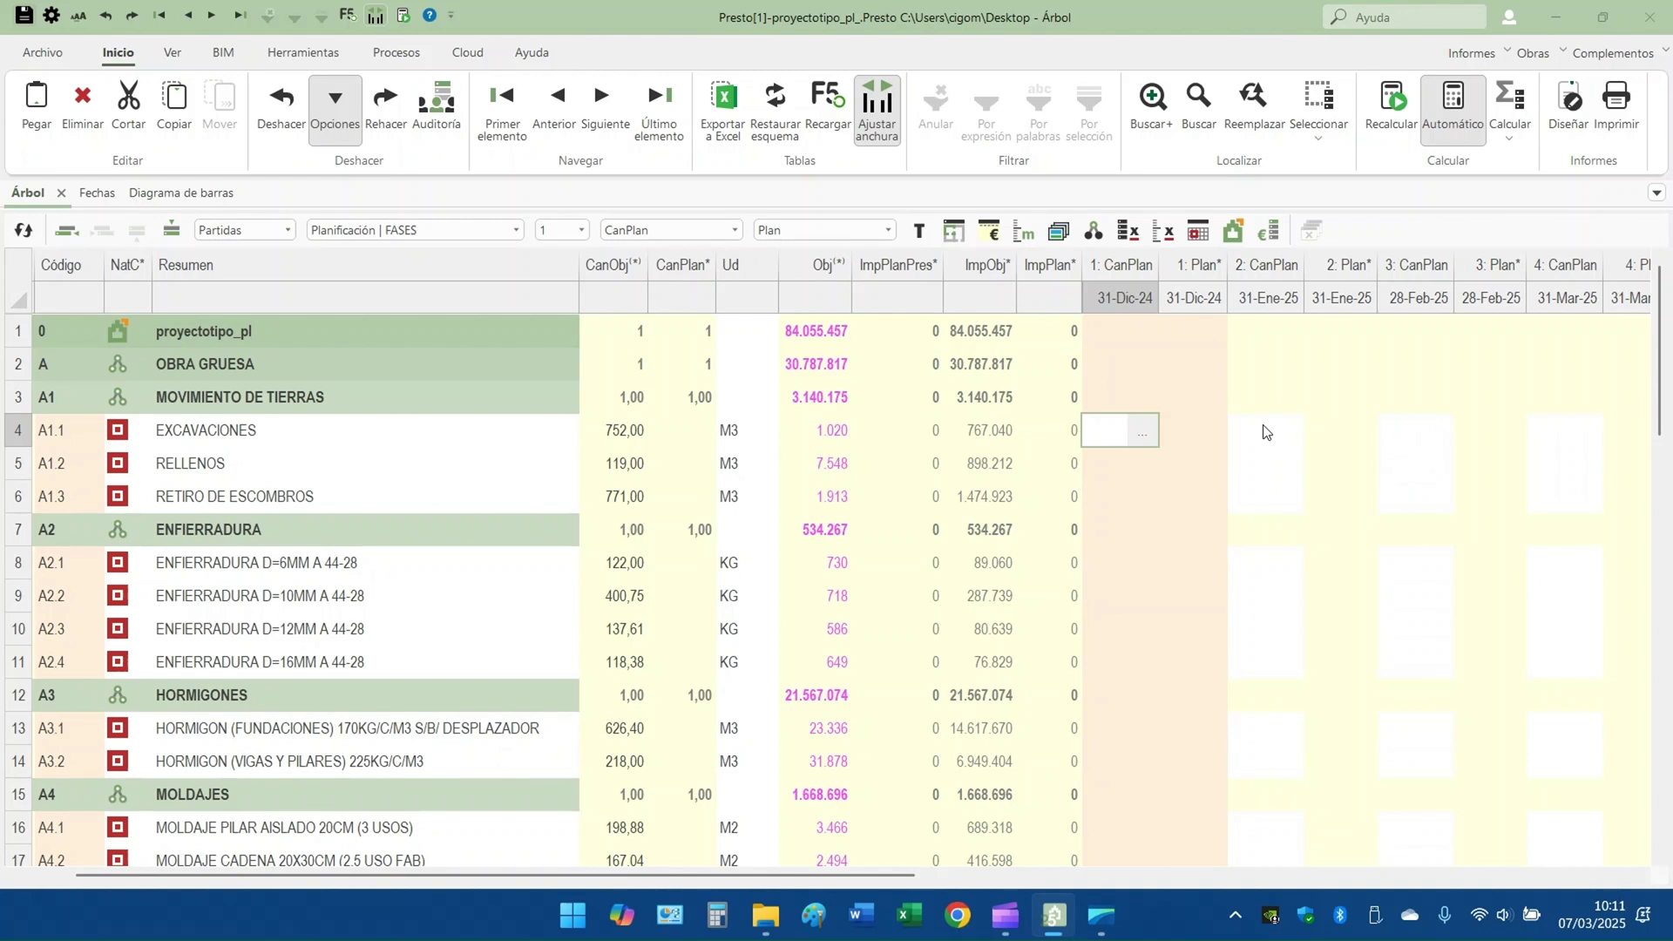
left_click(403, 54)
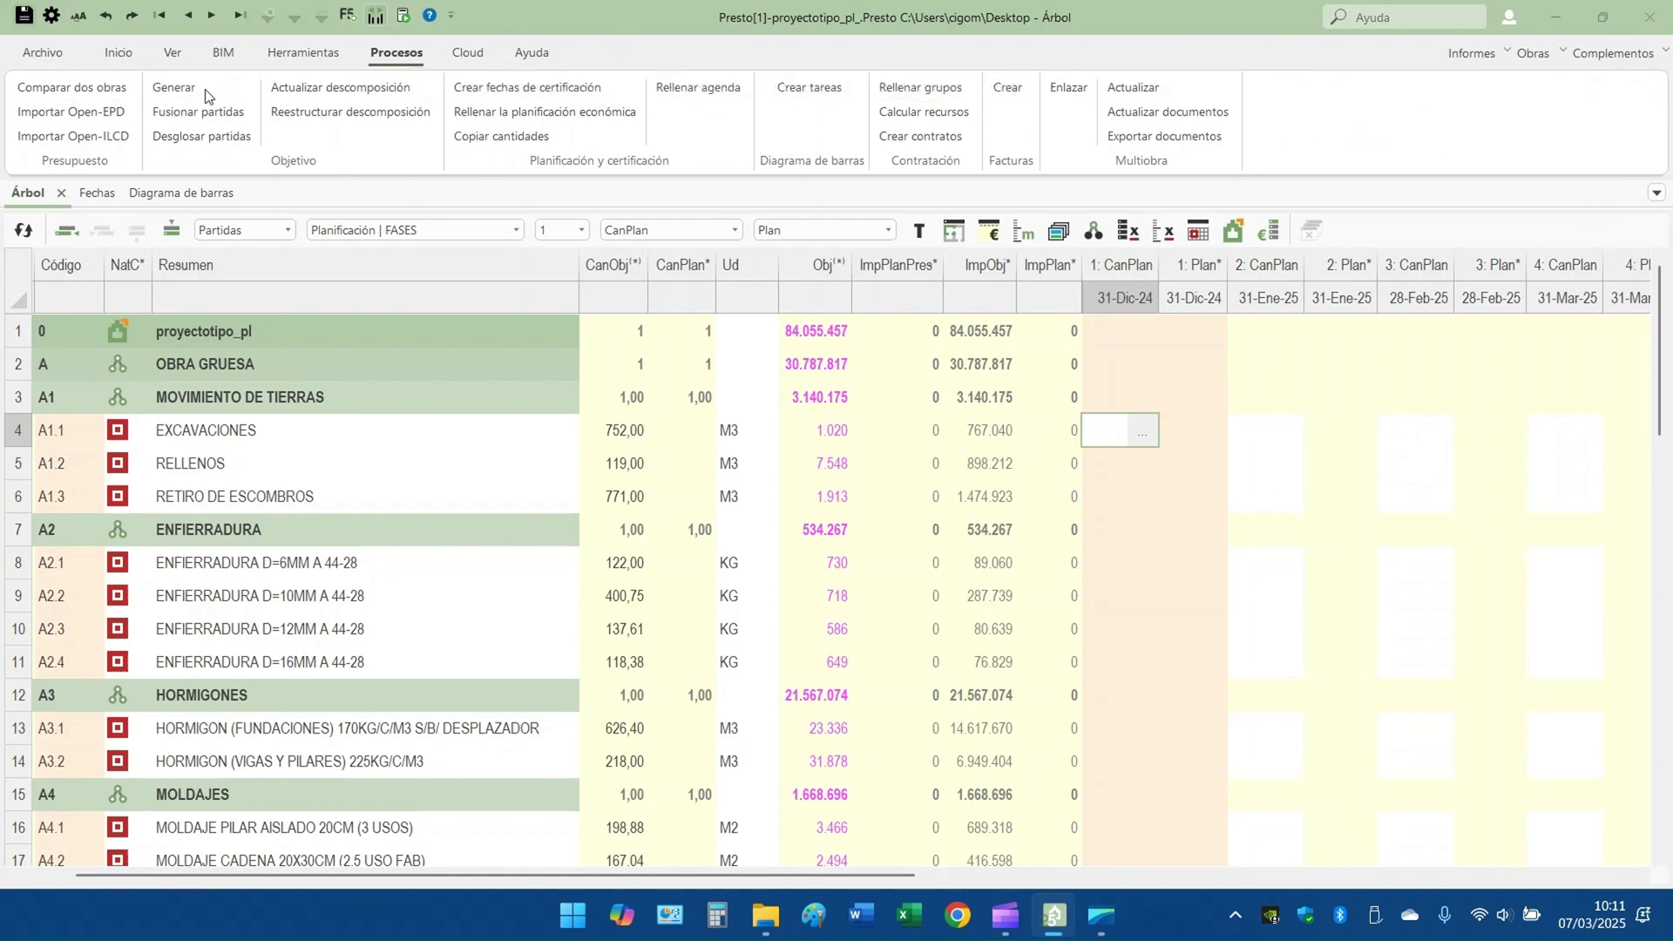
left_click(593, 112)
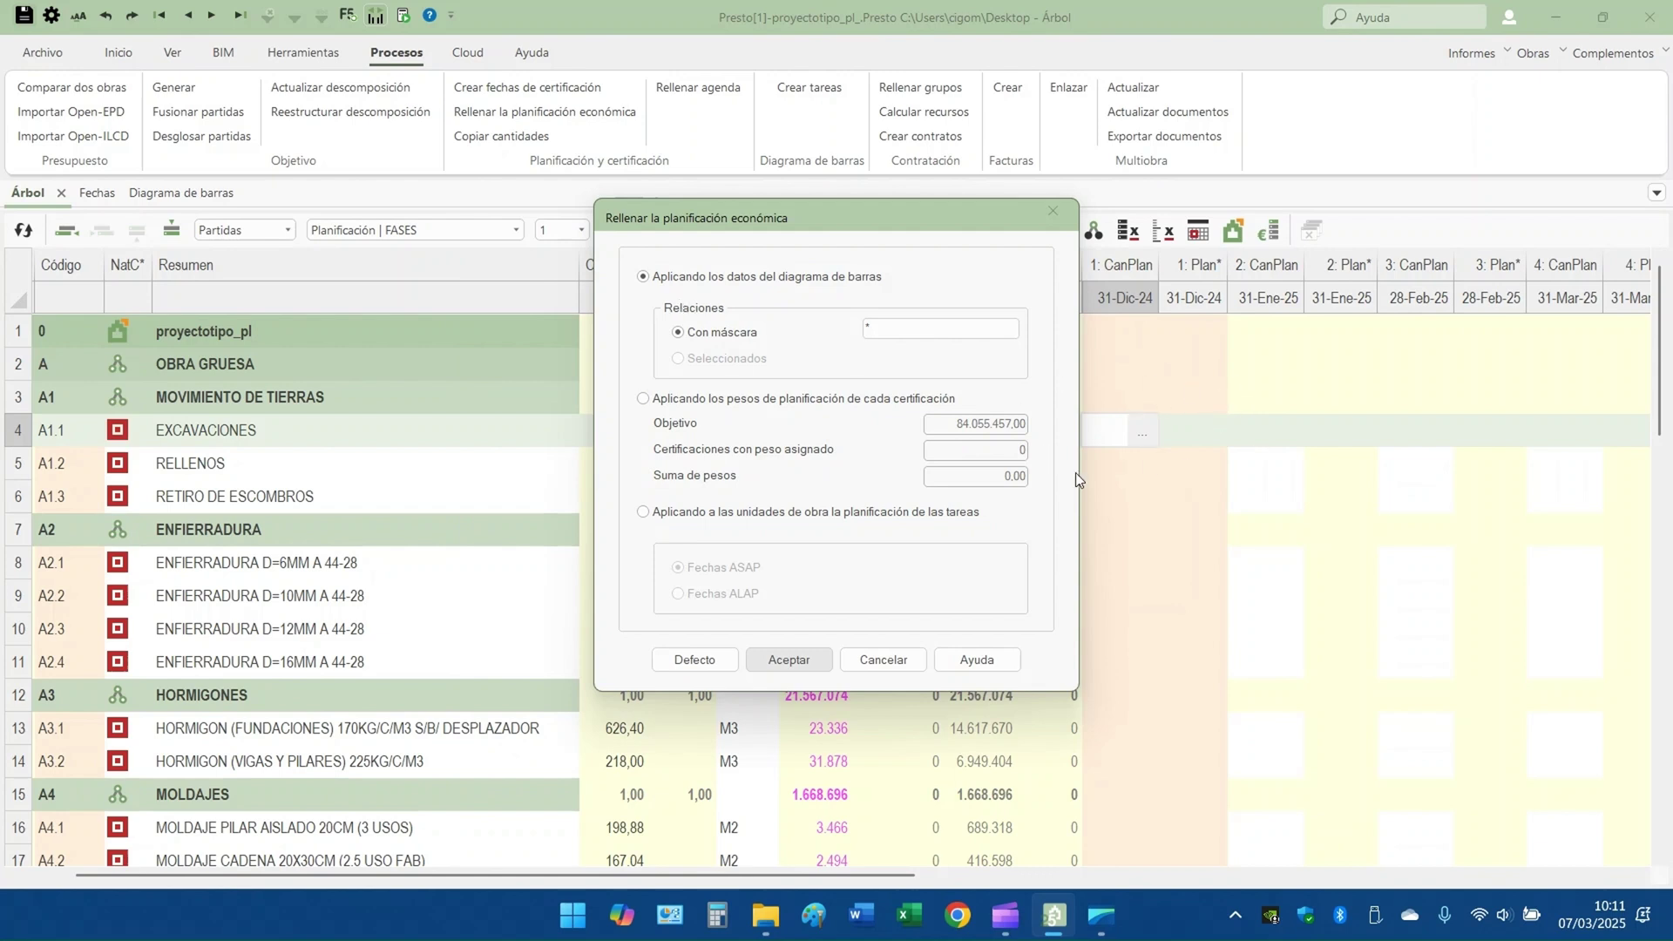
left_click(789, 659)
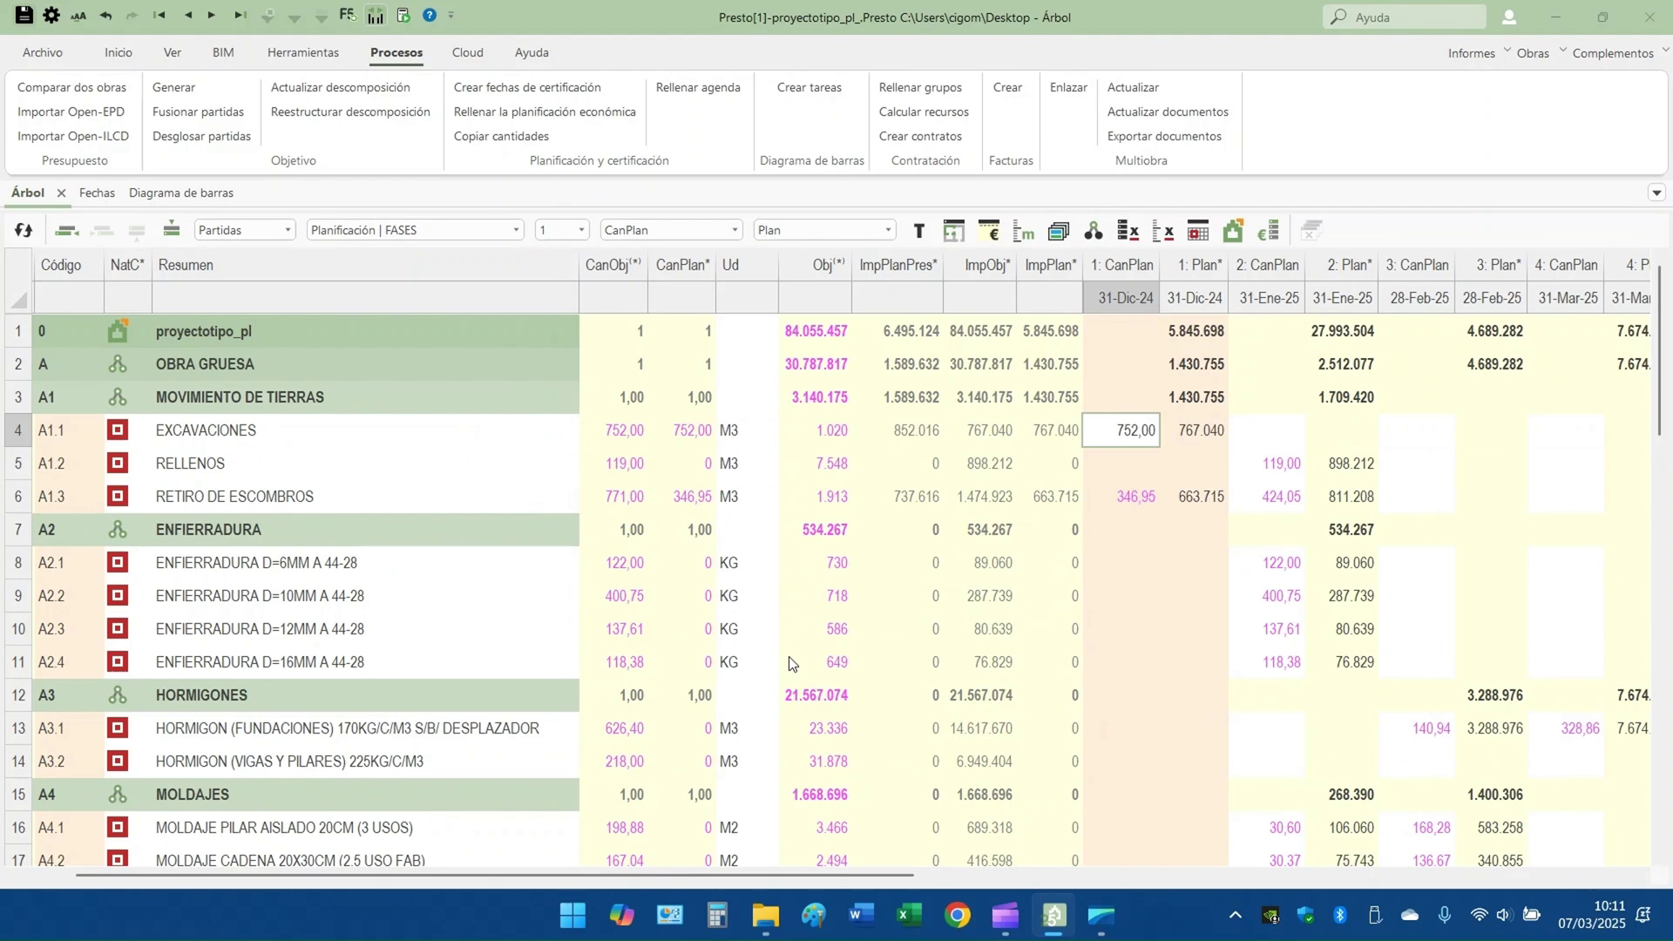
Review the planned quantities and amounts distributed over the monthly phases for all chapters and activities of the project
left_click_drag(810, 876, 1170, 880)
scroll(1262, 540, "down", 4)
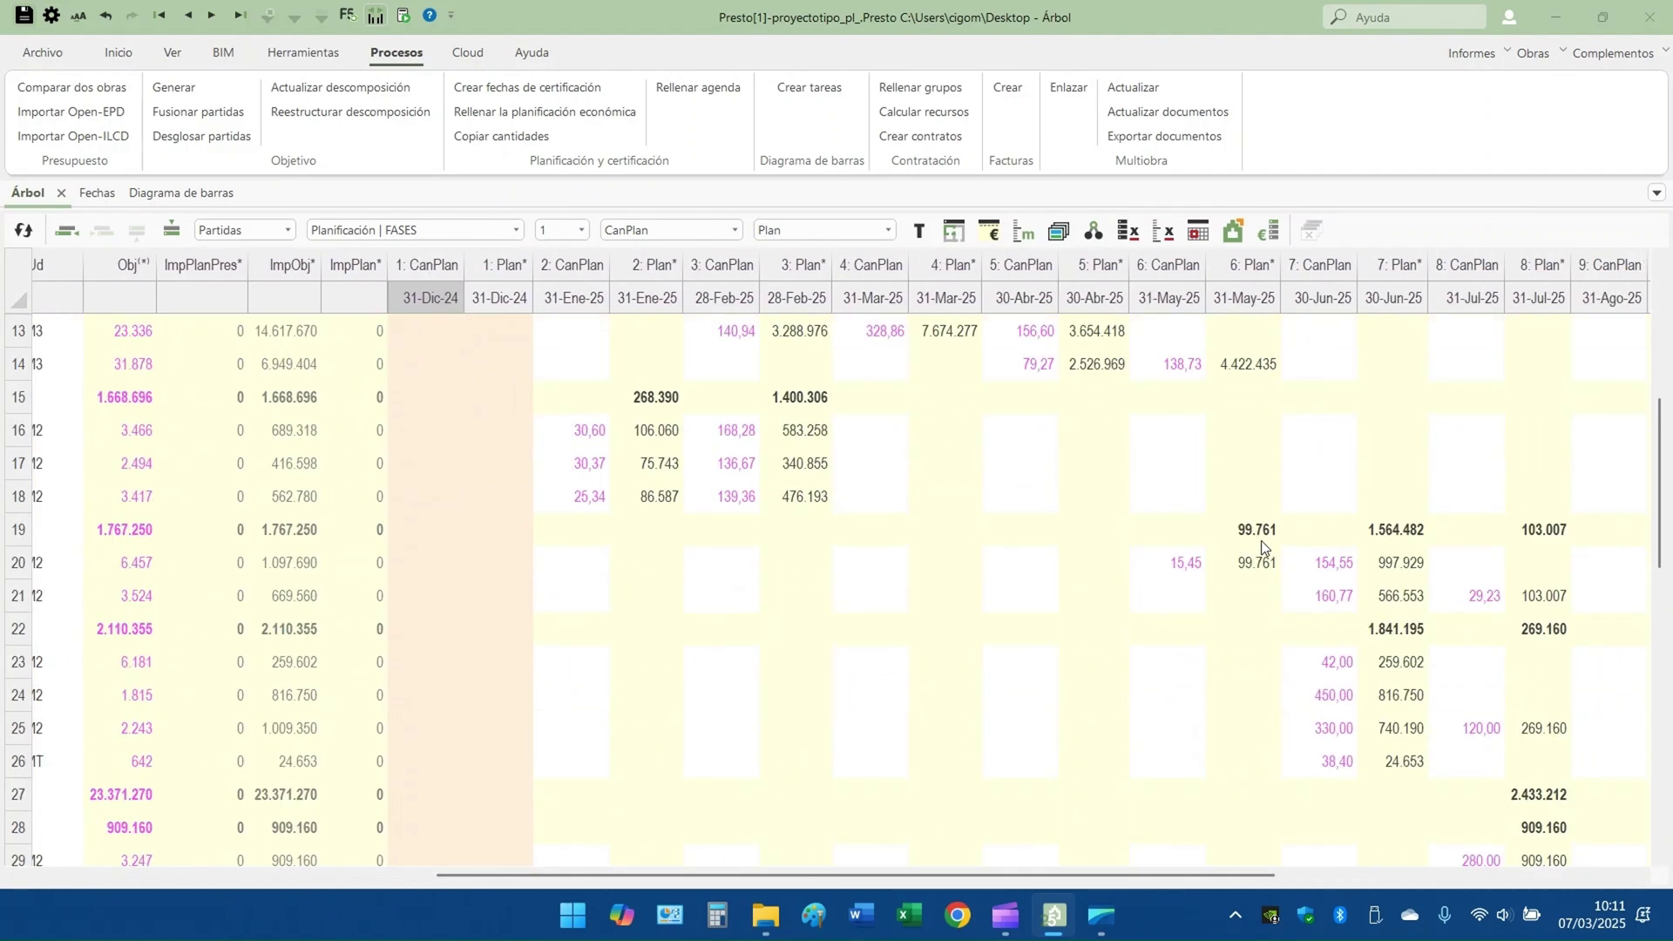
scroll(1262, 541, "down", 1)
left_click_drag(979, 876, 1301, 875)
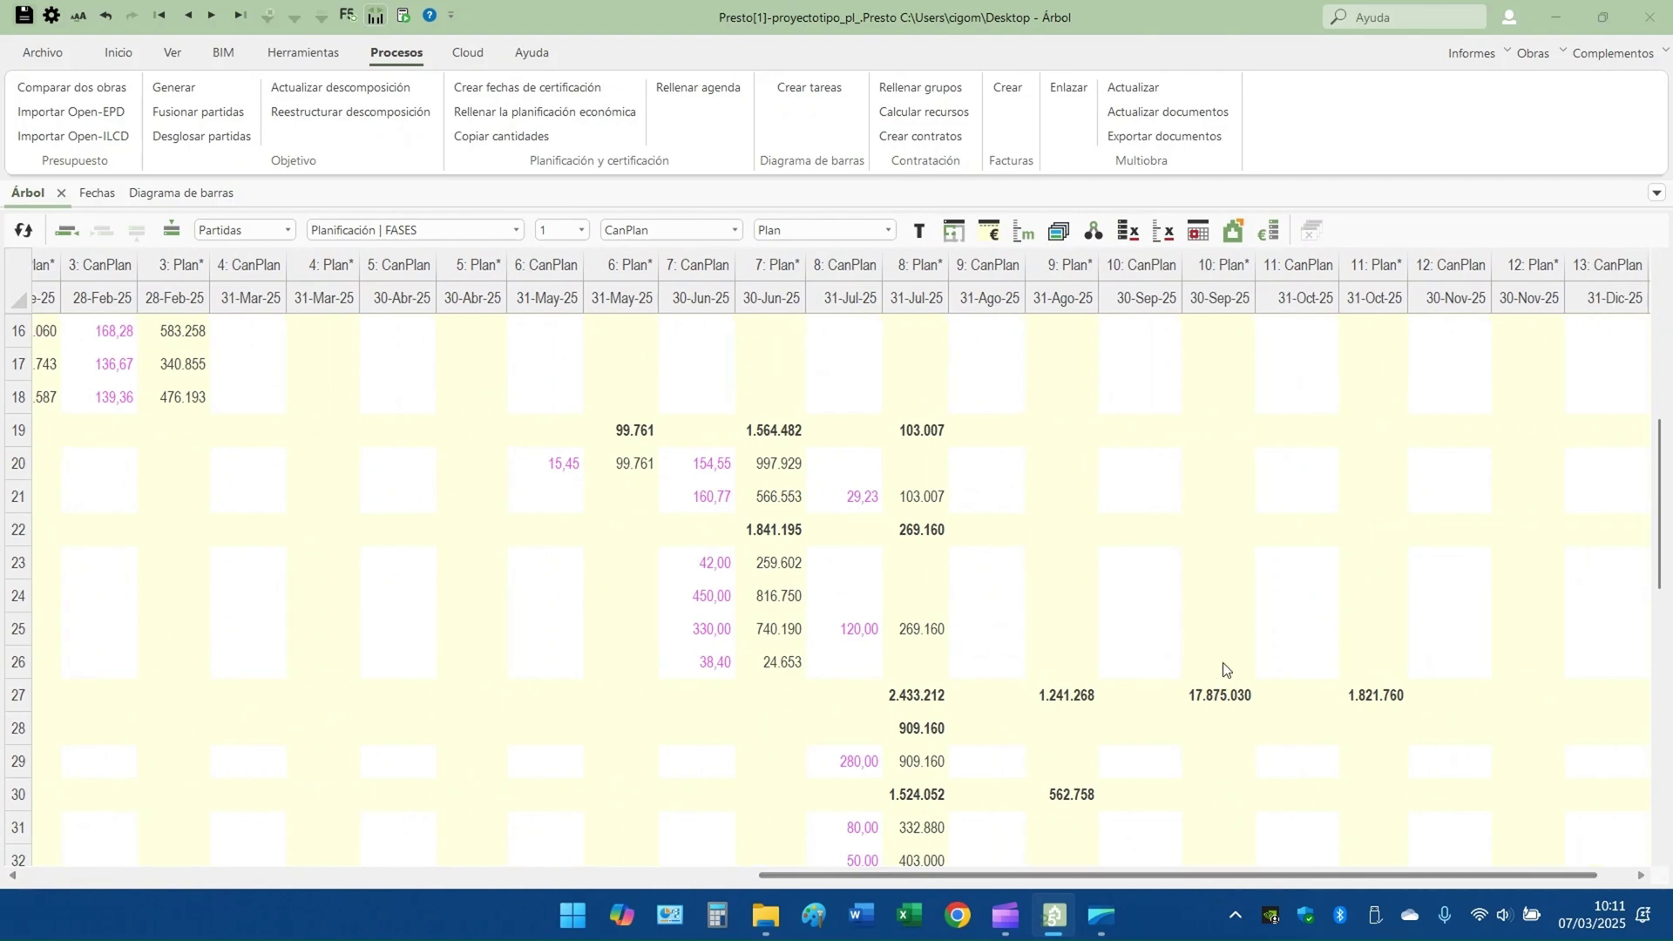
scroll(1221, 662, "down", 8)
scroll(1220, 659, "down", 1)
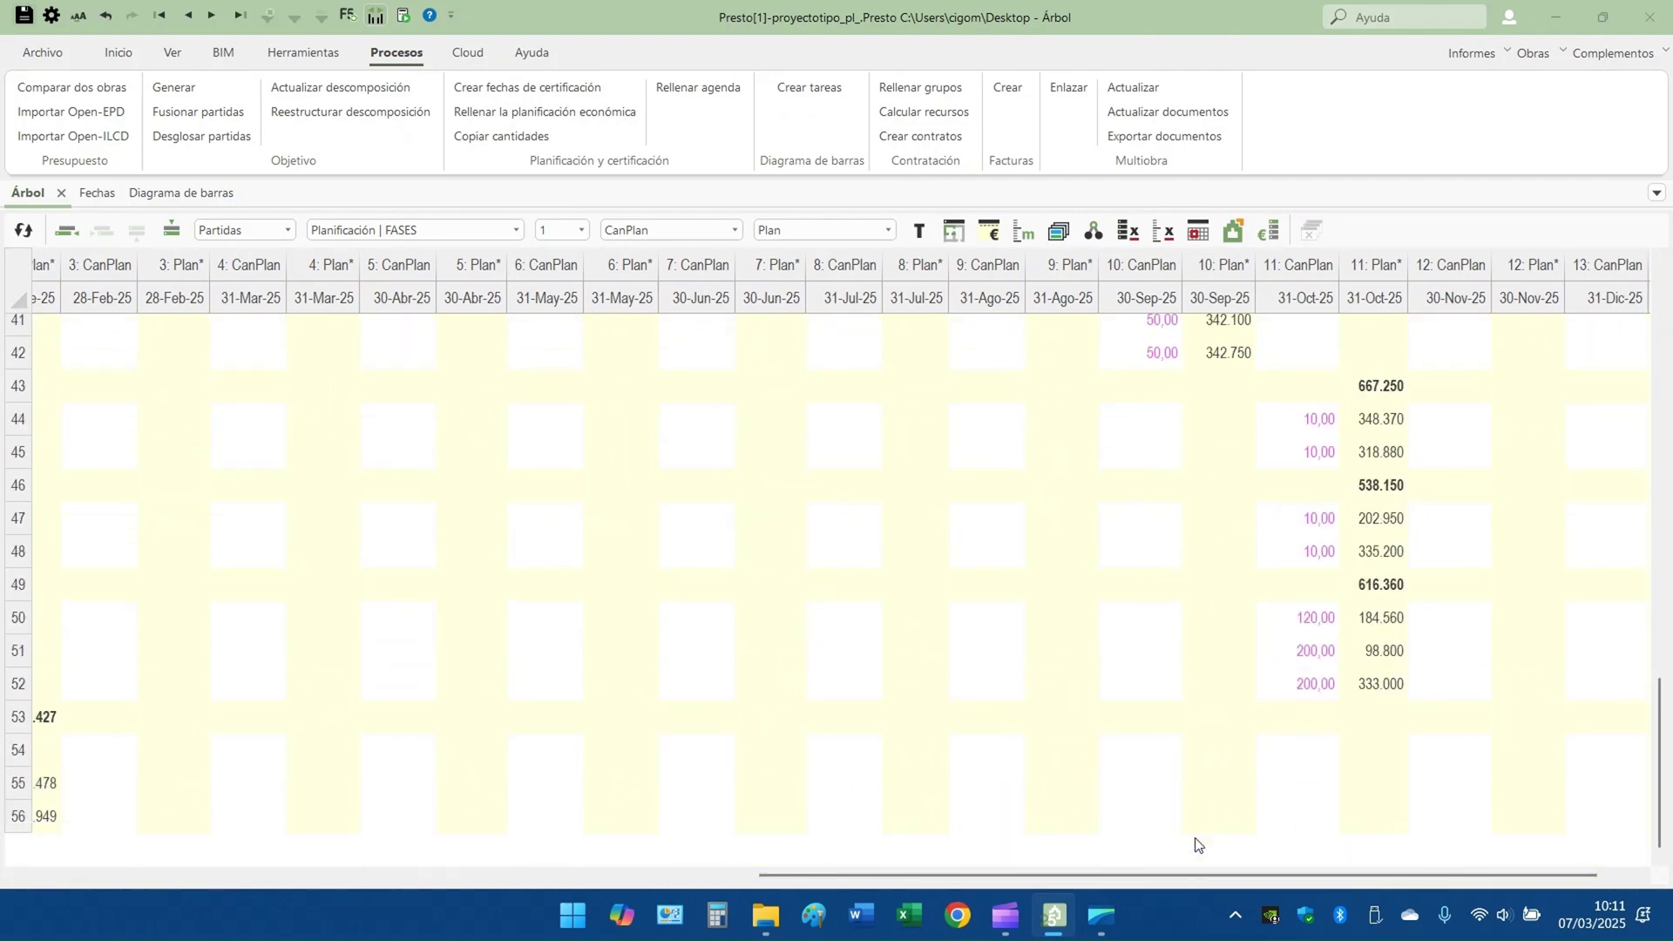
left_click_drag(1182, 875, 828, 876)
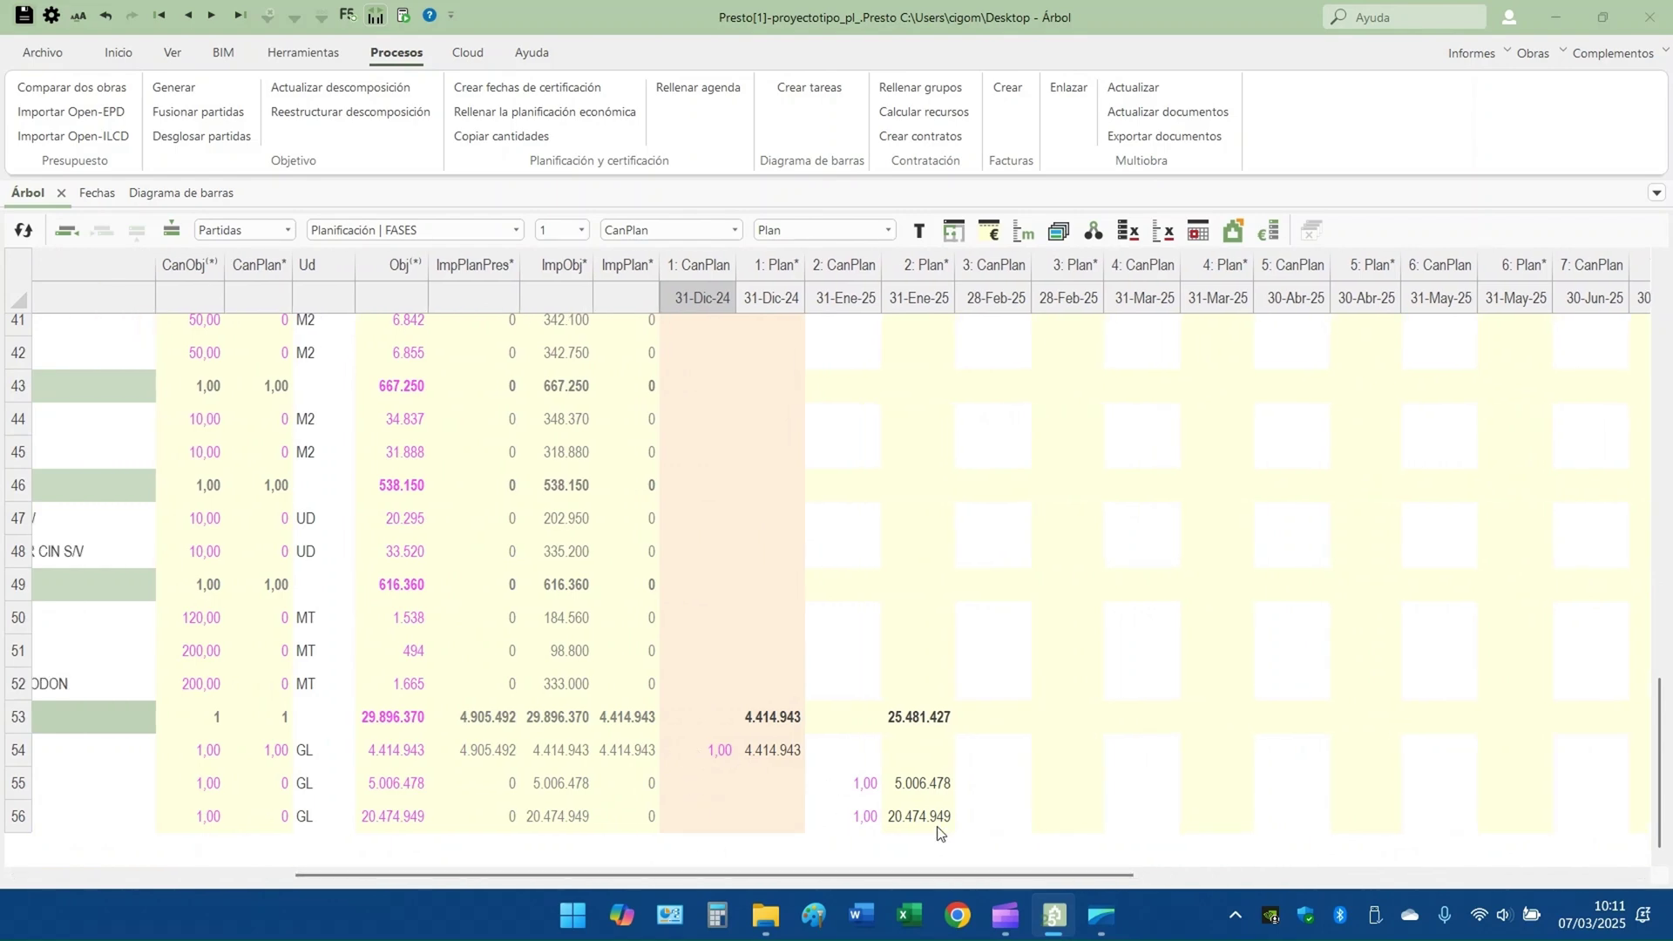
scroll(810, 667, "up", 8)
scroll(811, 632, "up", 5)
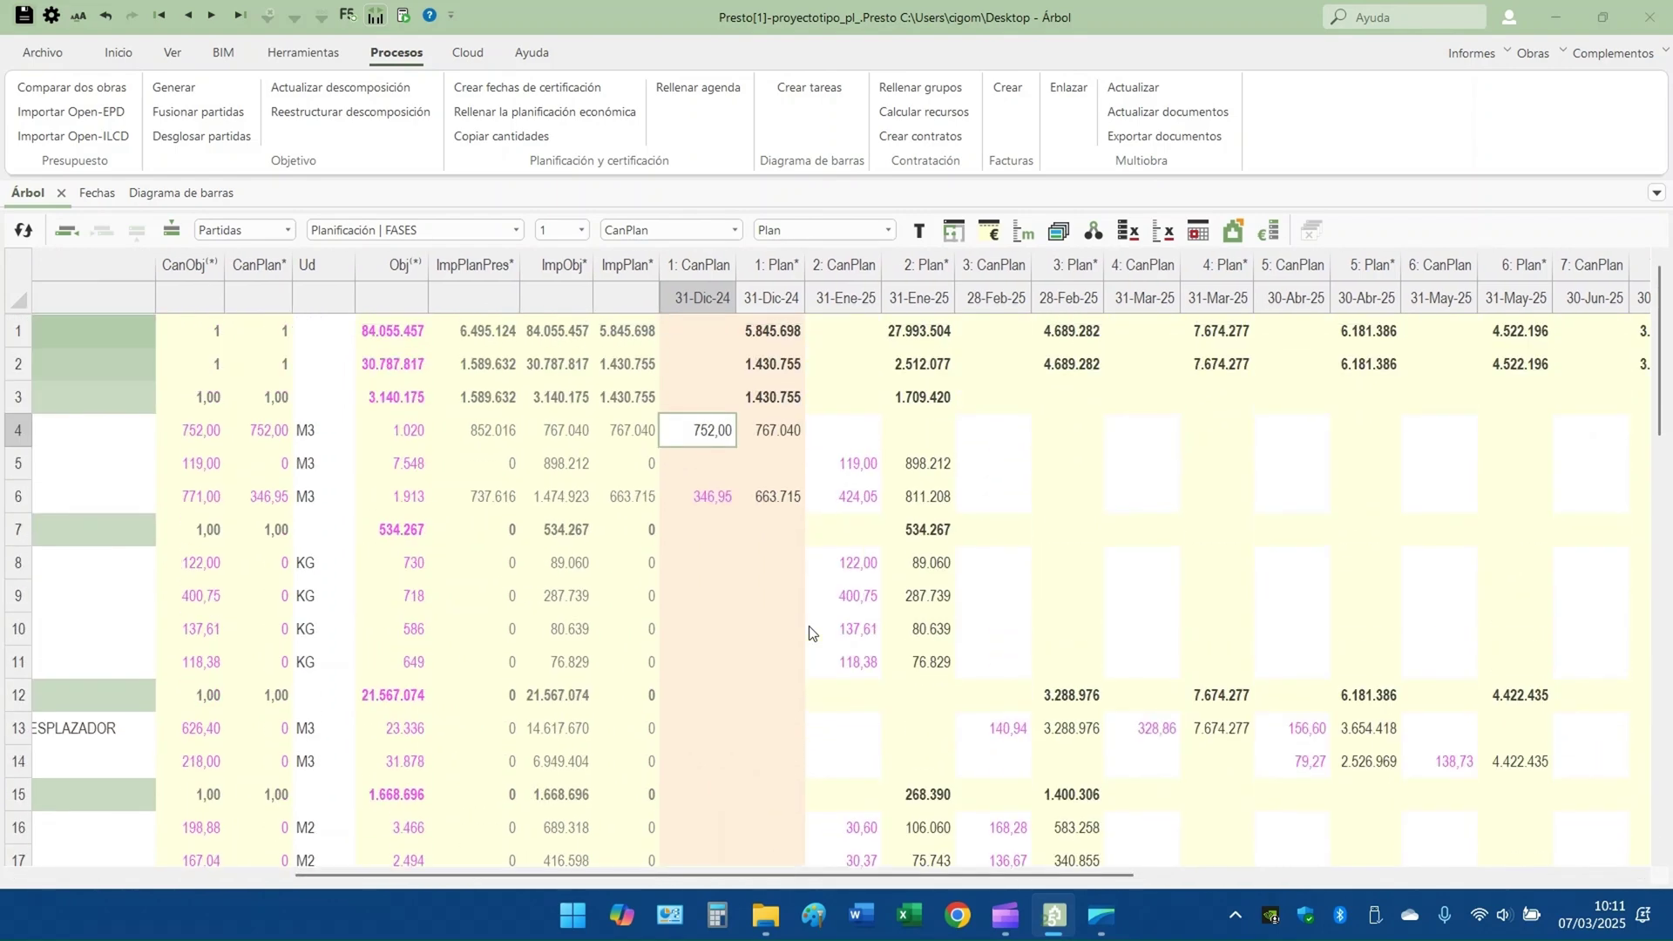
Compare the bar diagram's timing of the MOVIMIENTO DE TIERRAS activities with their planned quantities per phase
left_click(186, 194)
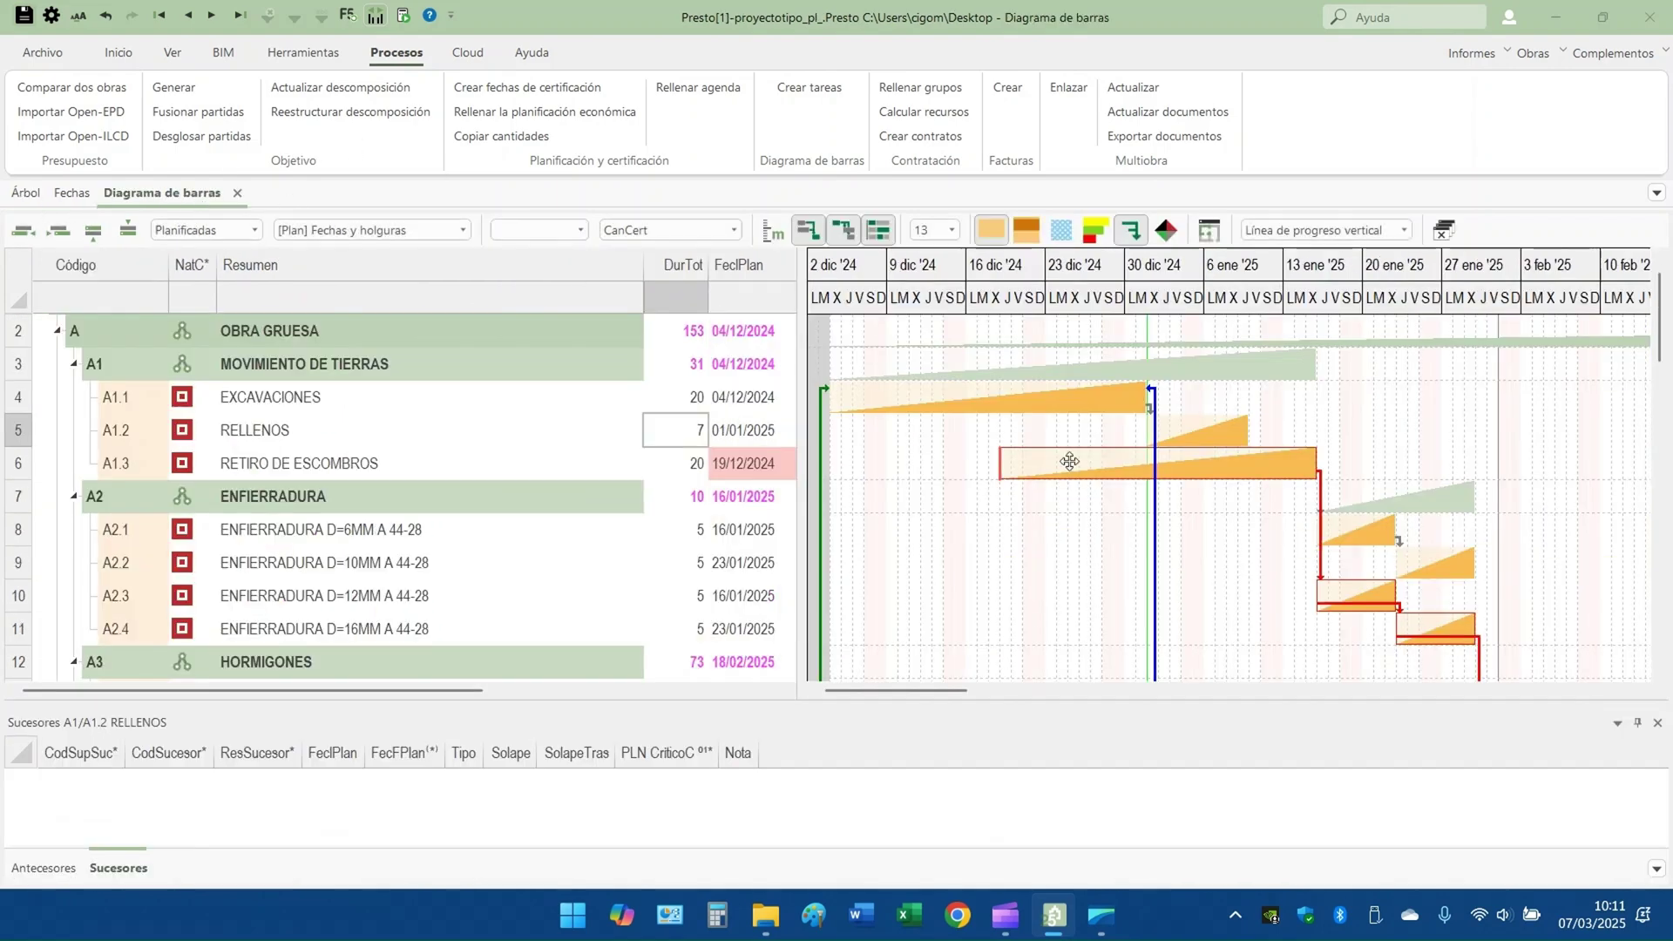
scroll(1162, 471, "down", 1)
scroll(1163, 470, "up", 2)
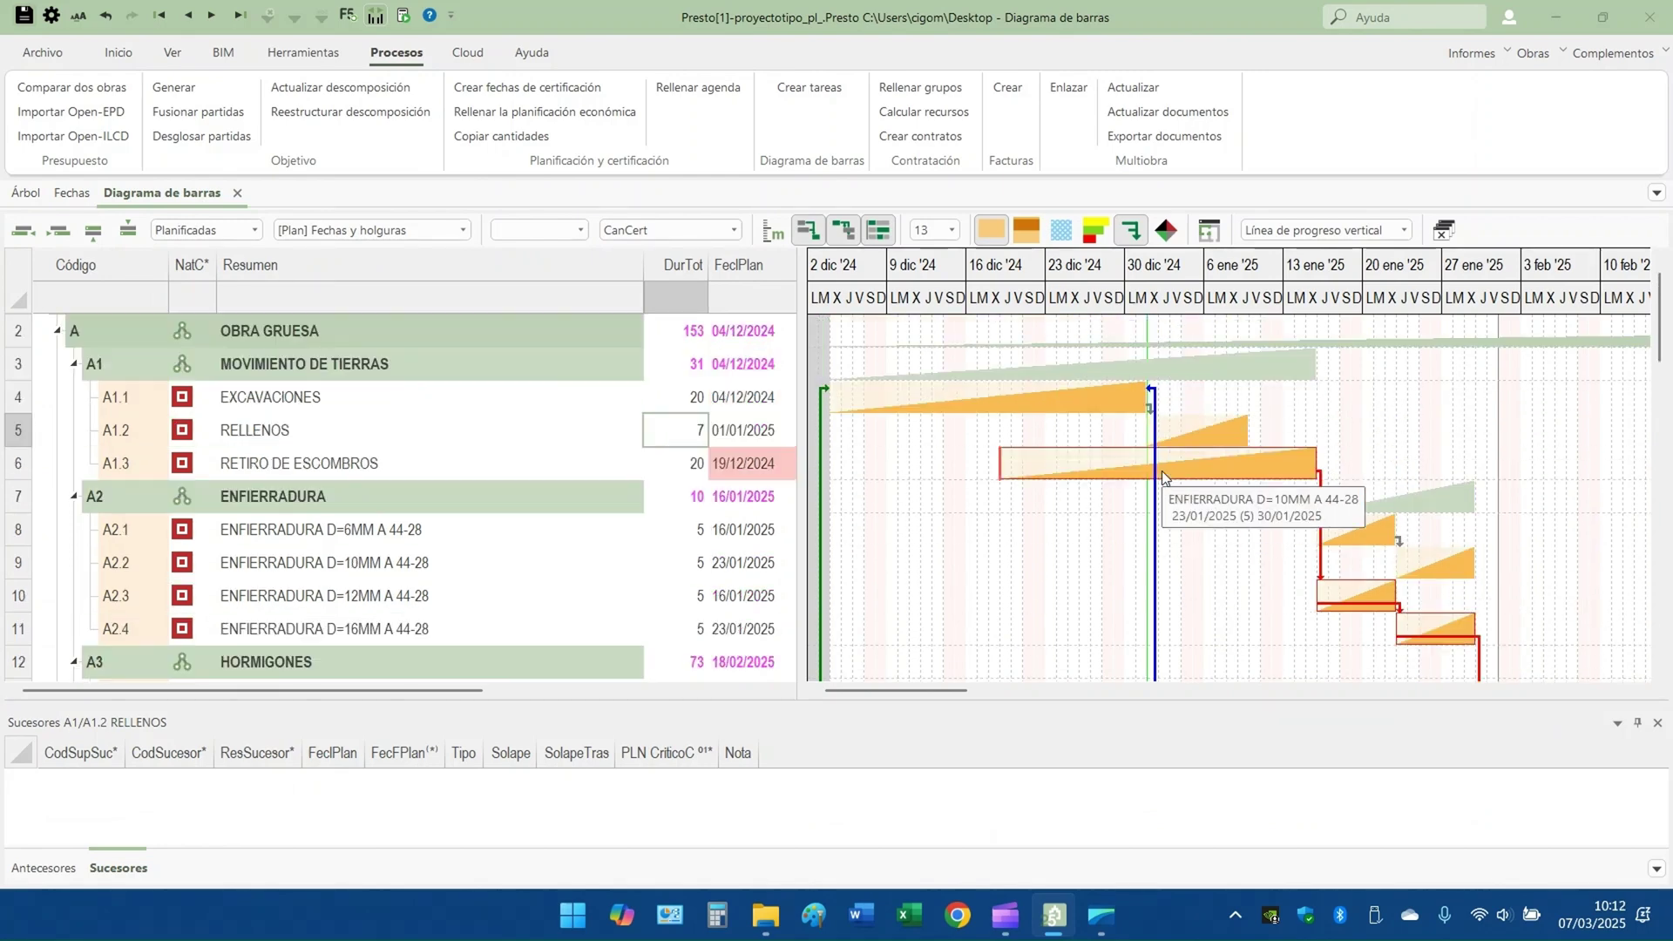
left_click(16, 195)
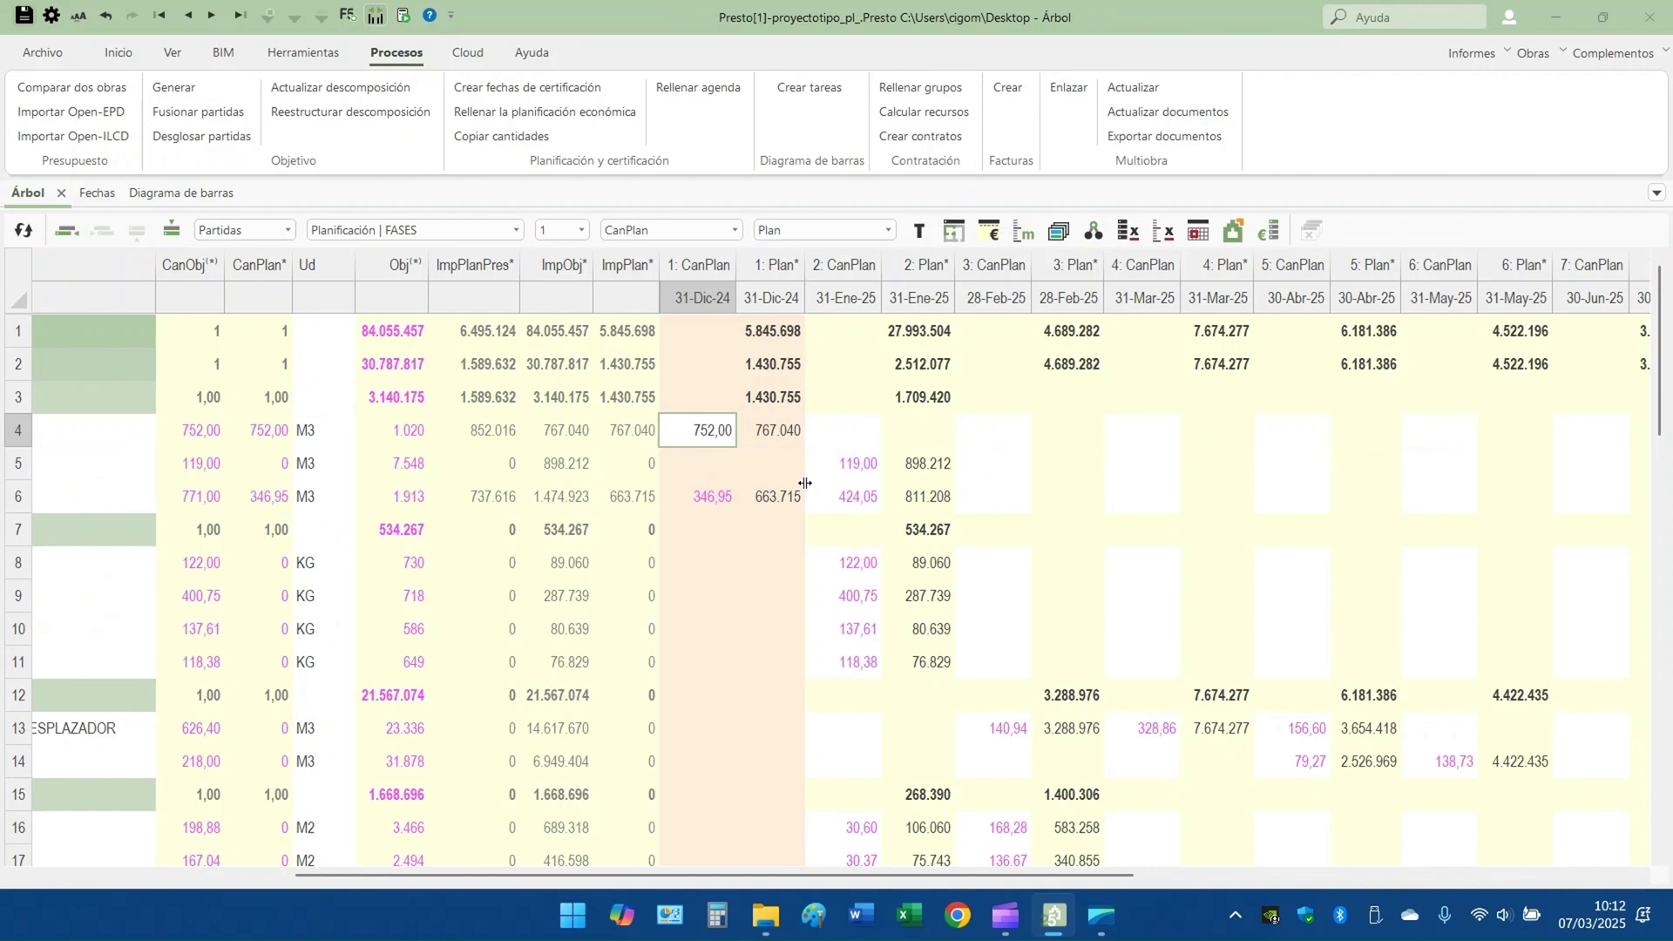
Examine the objective quantity and objective price columns against the Plan amounts of the December, January and February phases
left_click(201, 297)
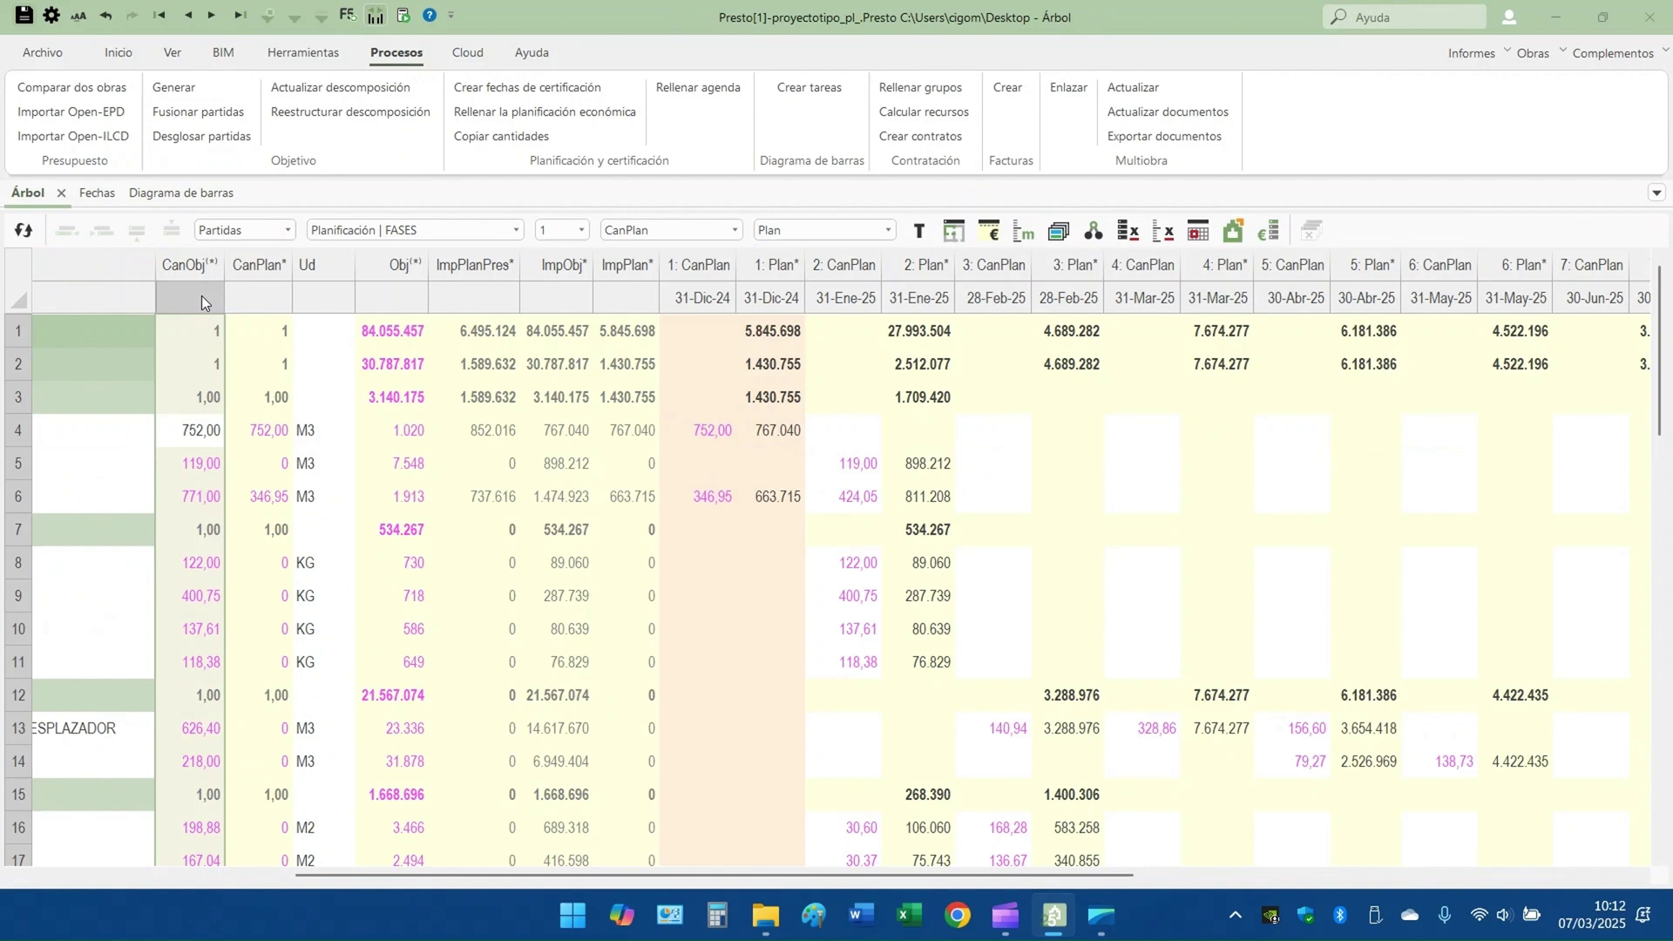
left_click(771, 298)
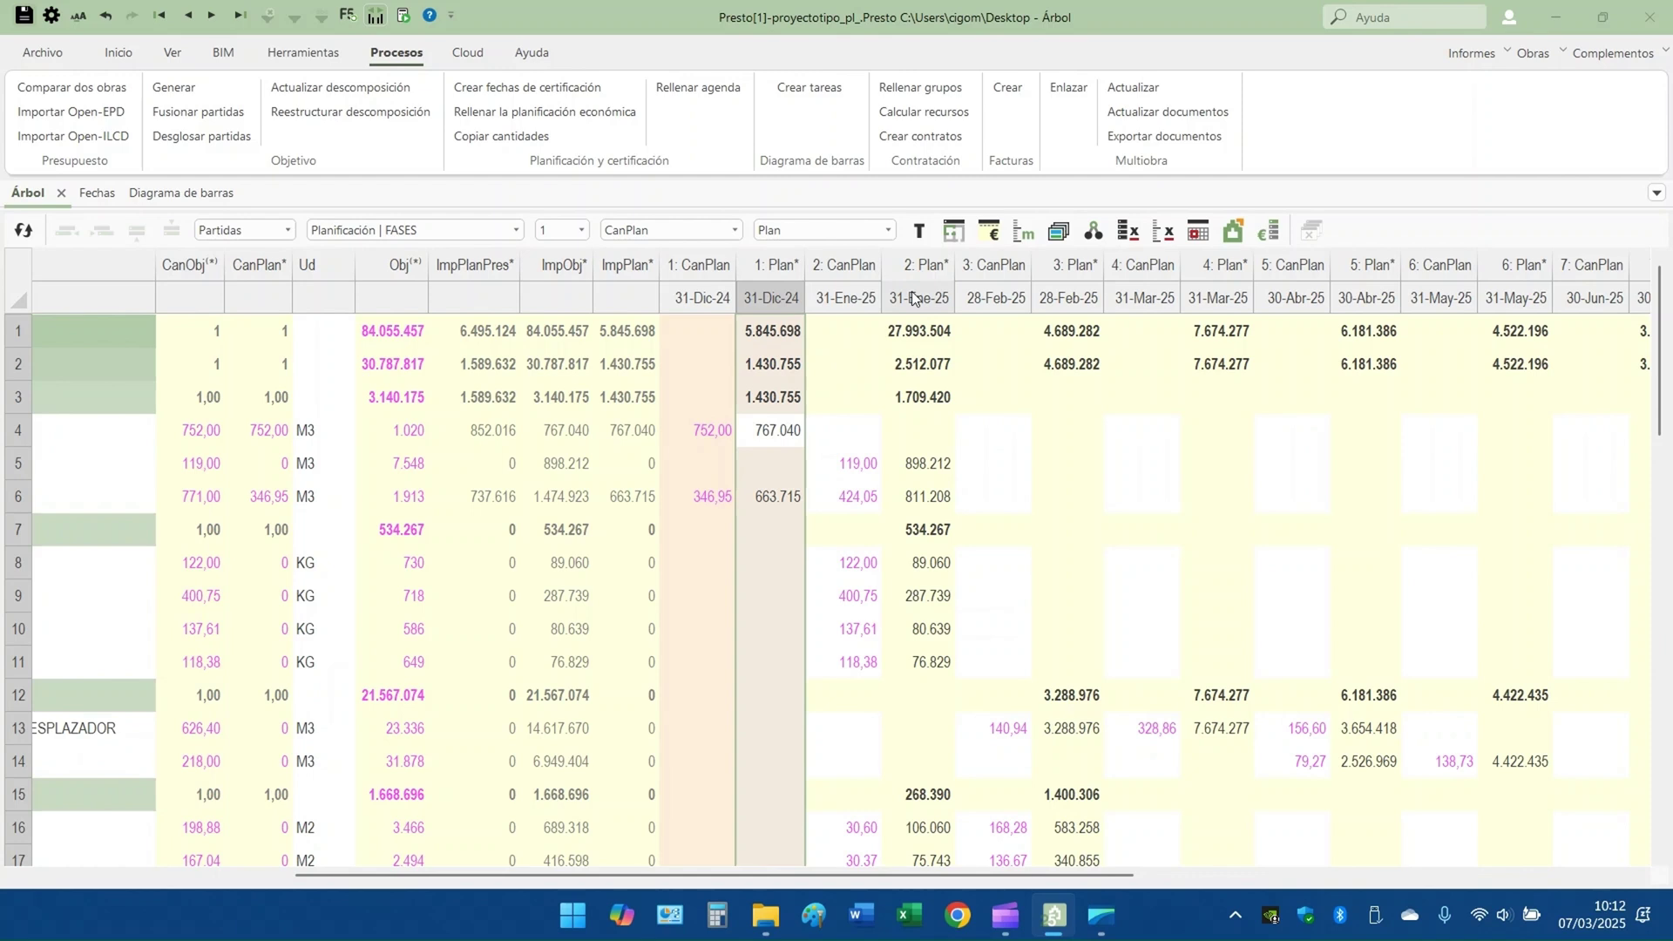
left_click(919, 298)
left_click(1041, 298)
left_click(778, 305)
left_click(379, 299)
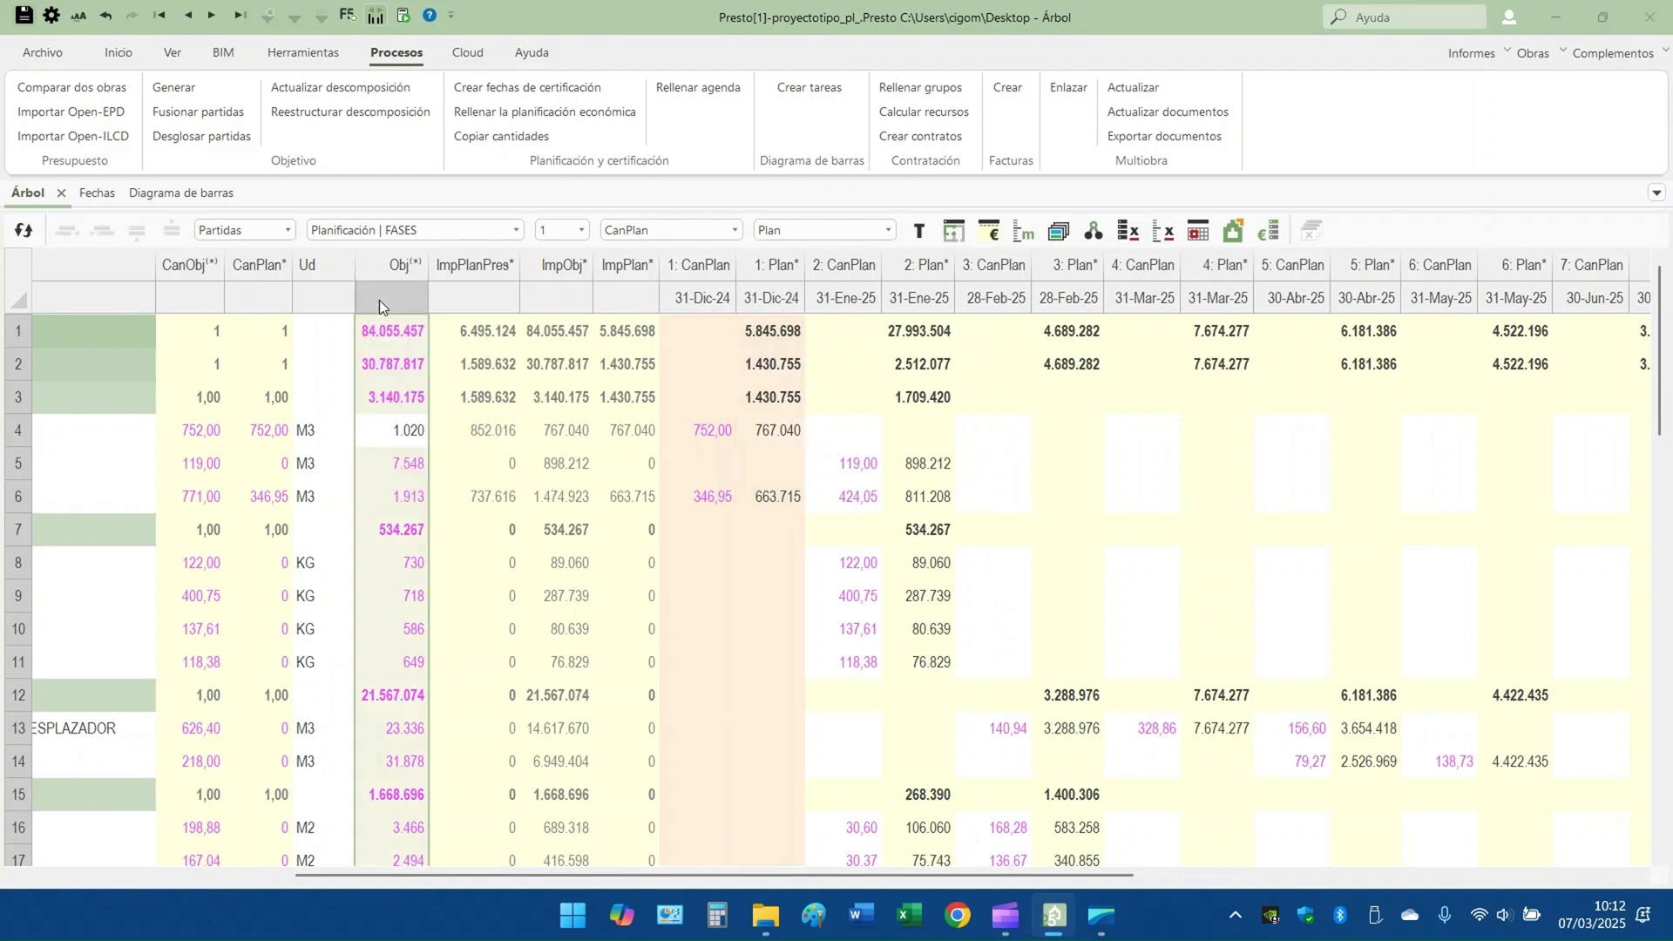
left_click(771, 298)
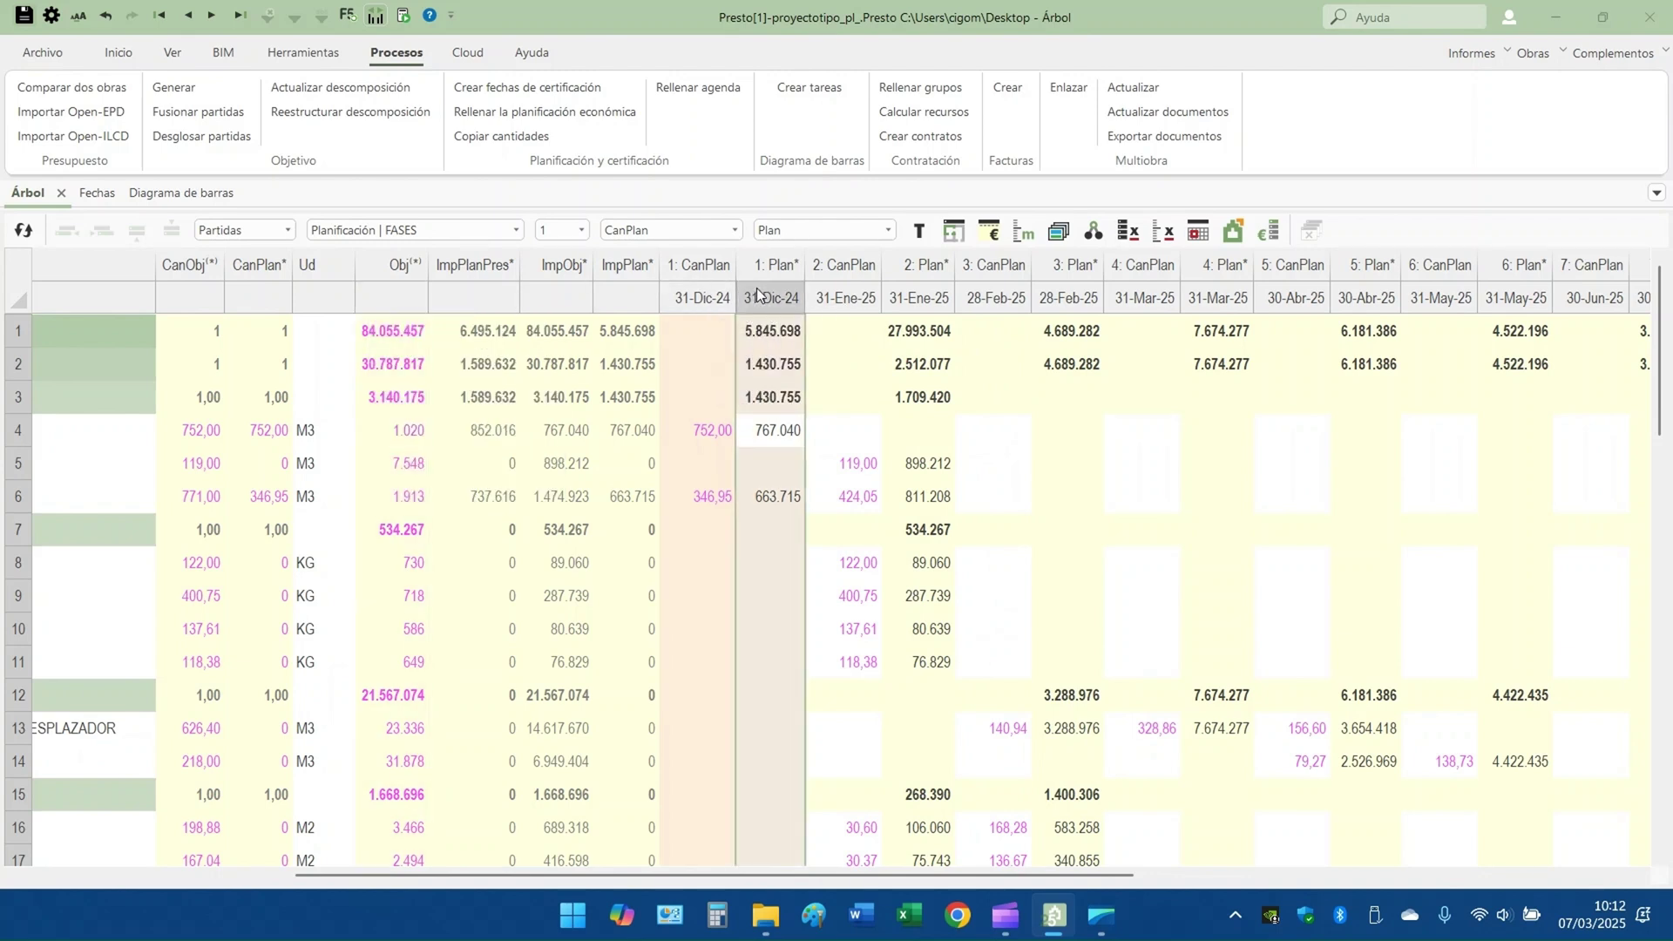
left_click(915, 298)
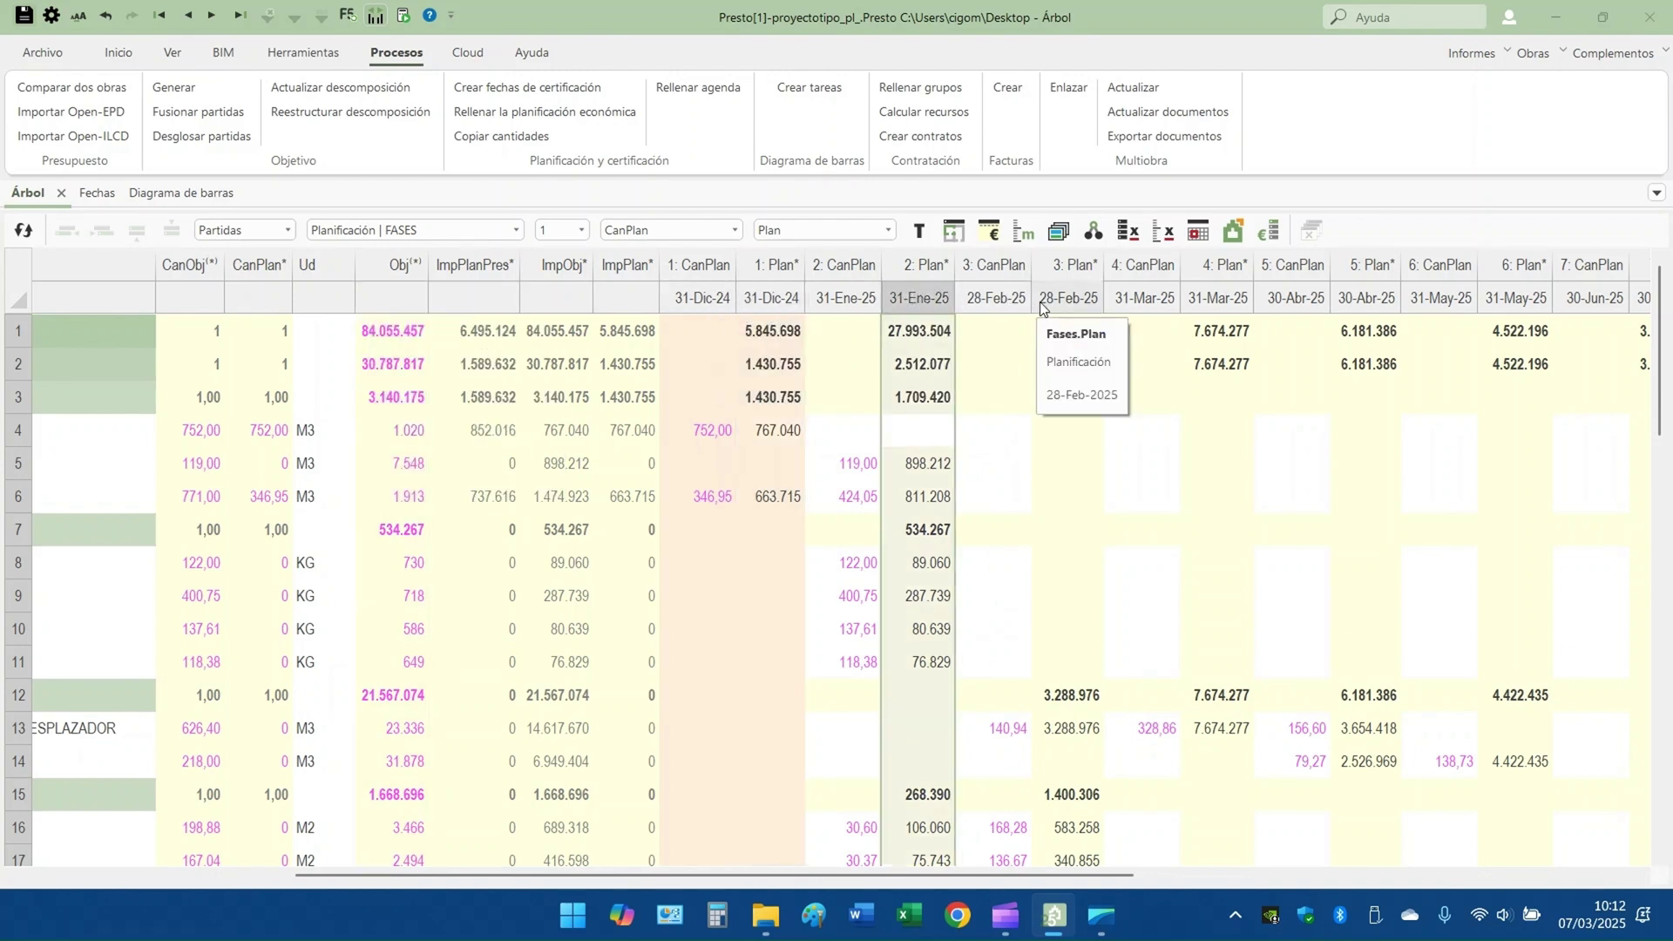
left_click(771, 300)
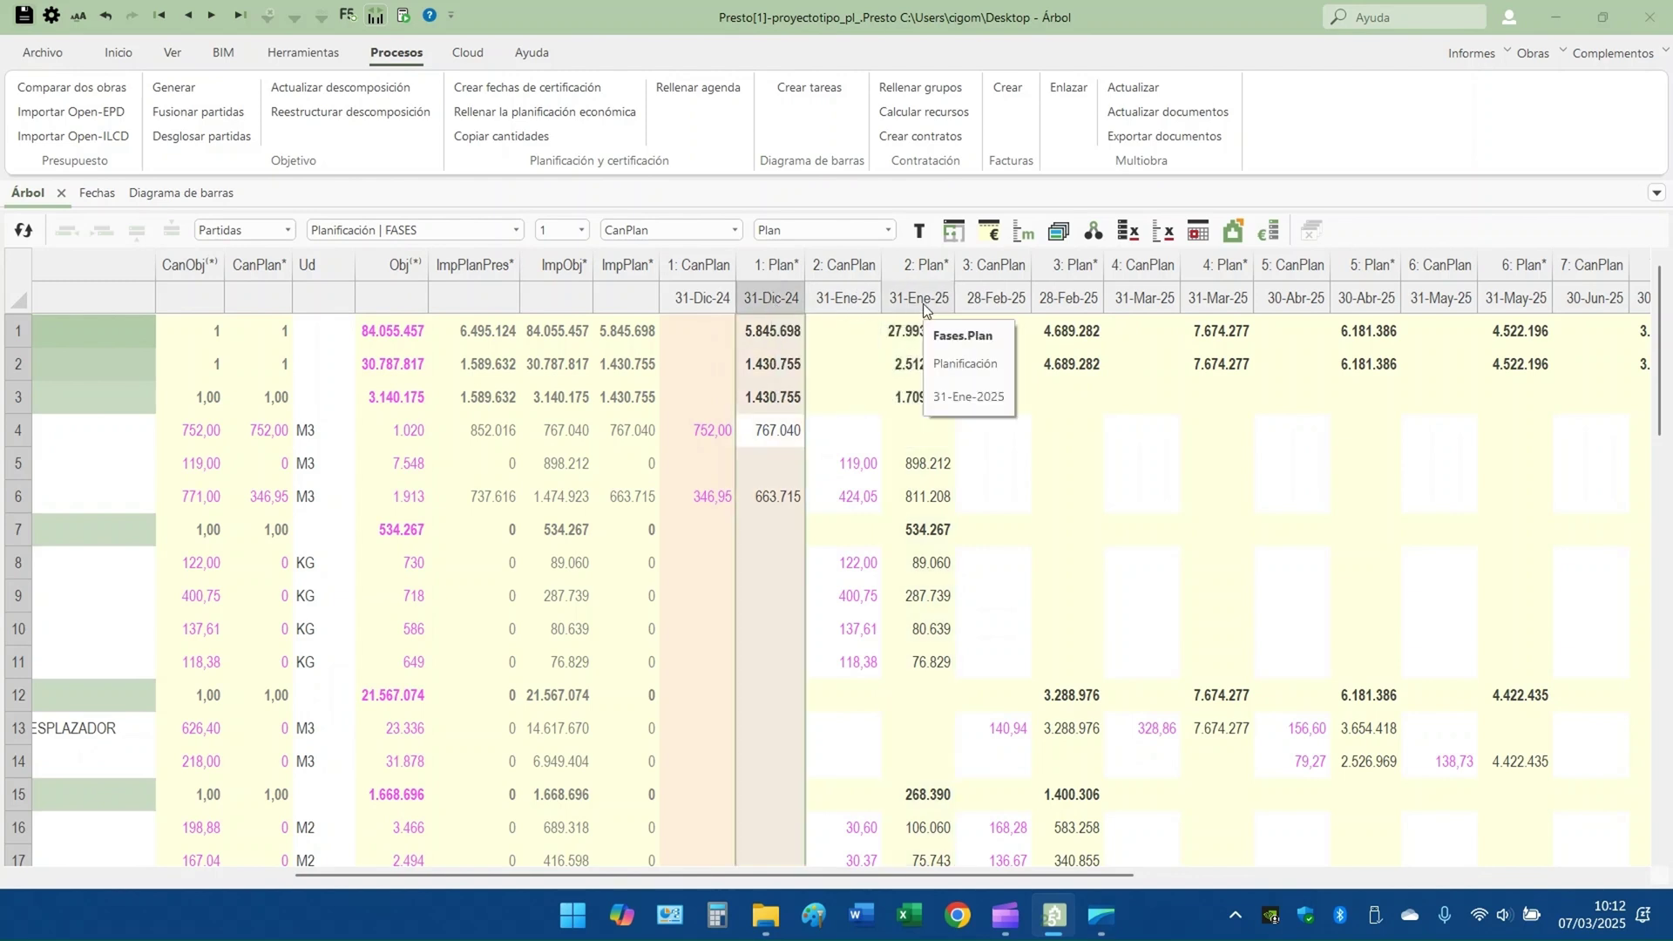
left_click(923, 303)
left_click(1056, 303)
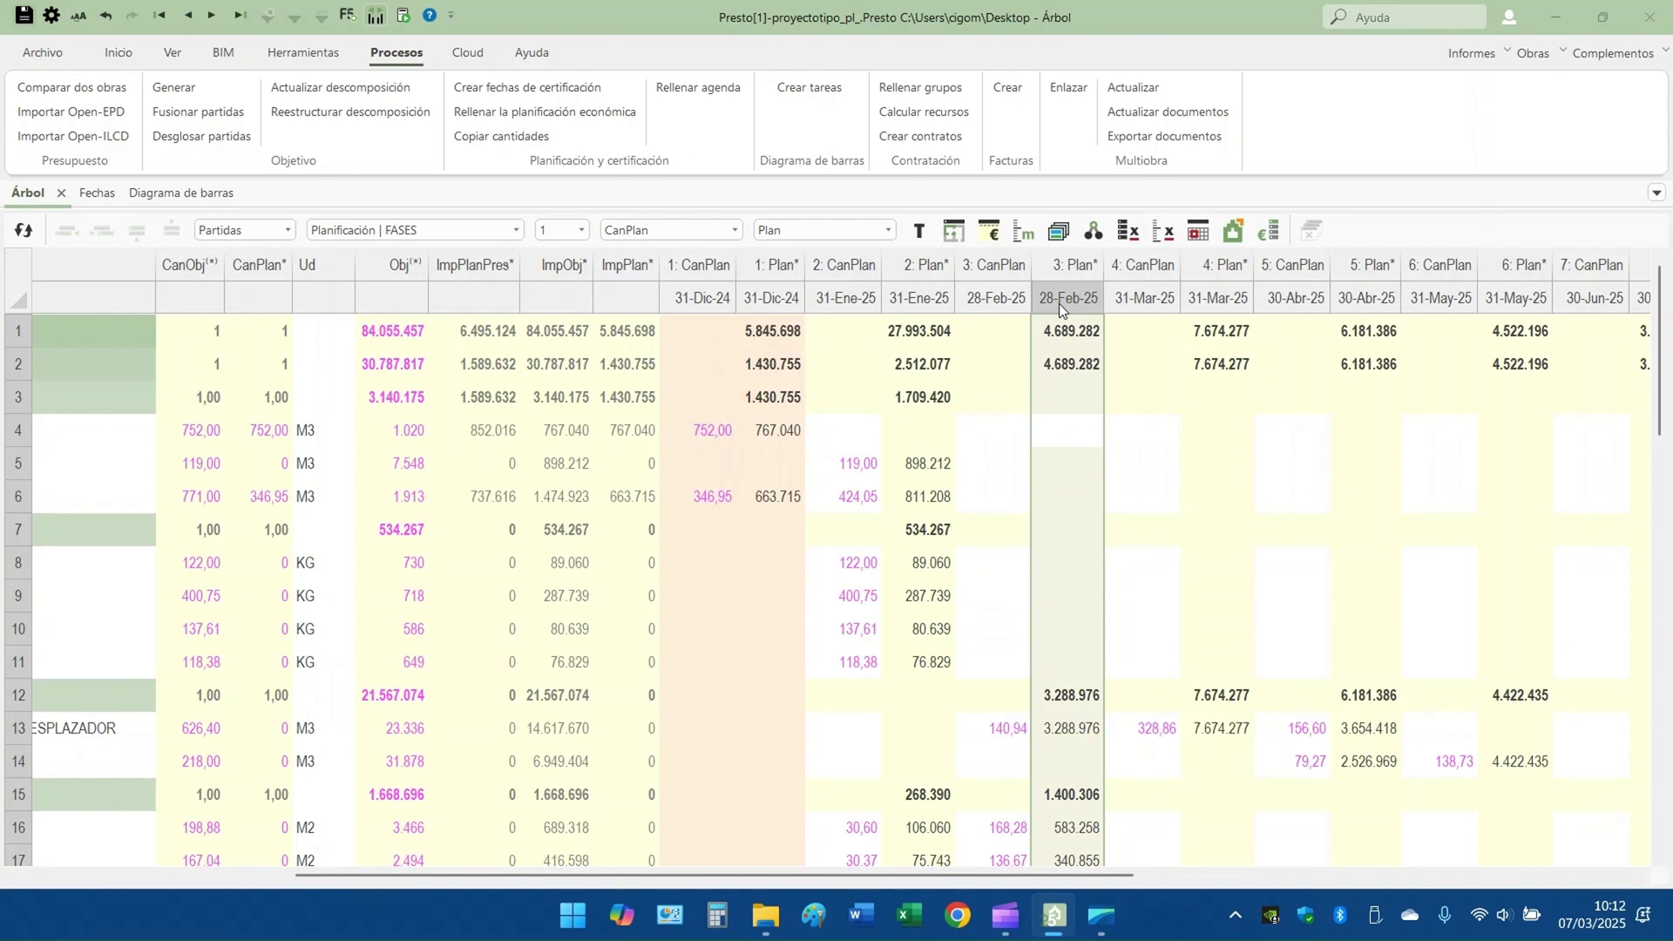
Check the budget amounts in the Presupuesto scheme and return to the Planificación | FASES scheme
left_click(366, 228)
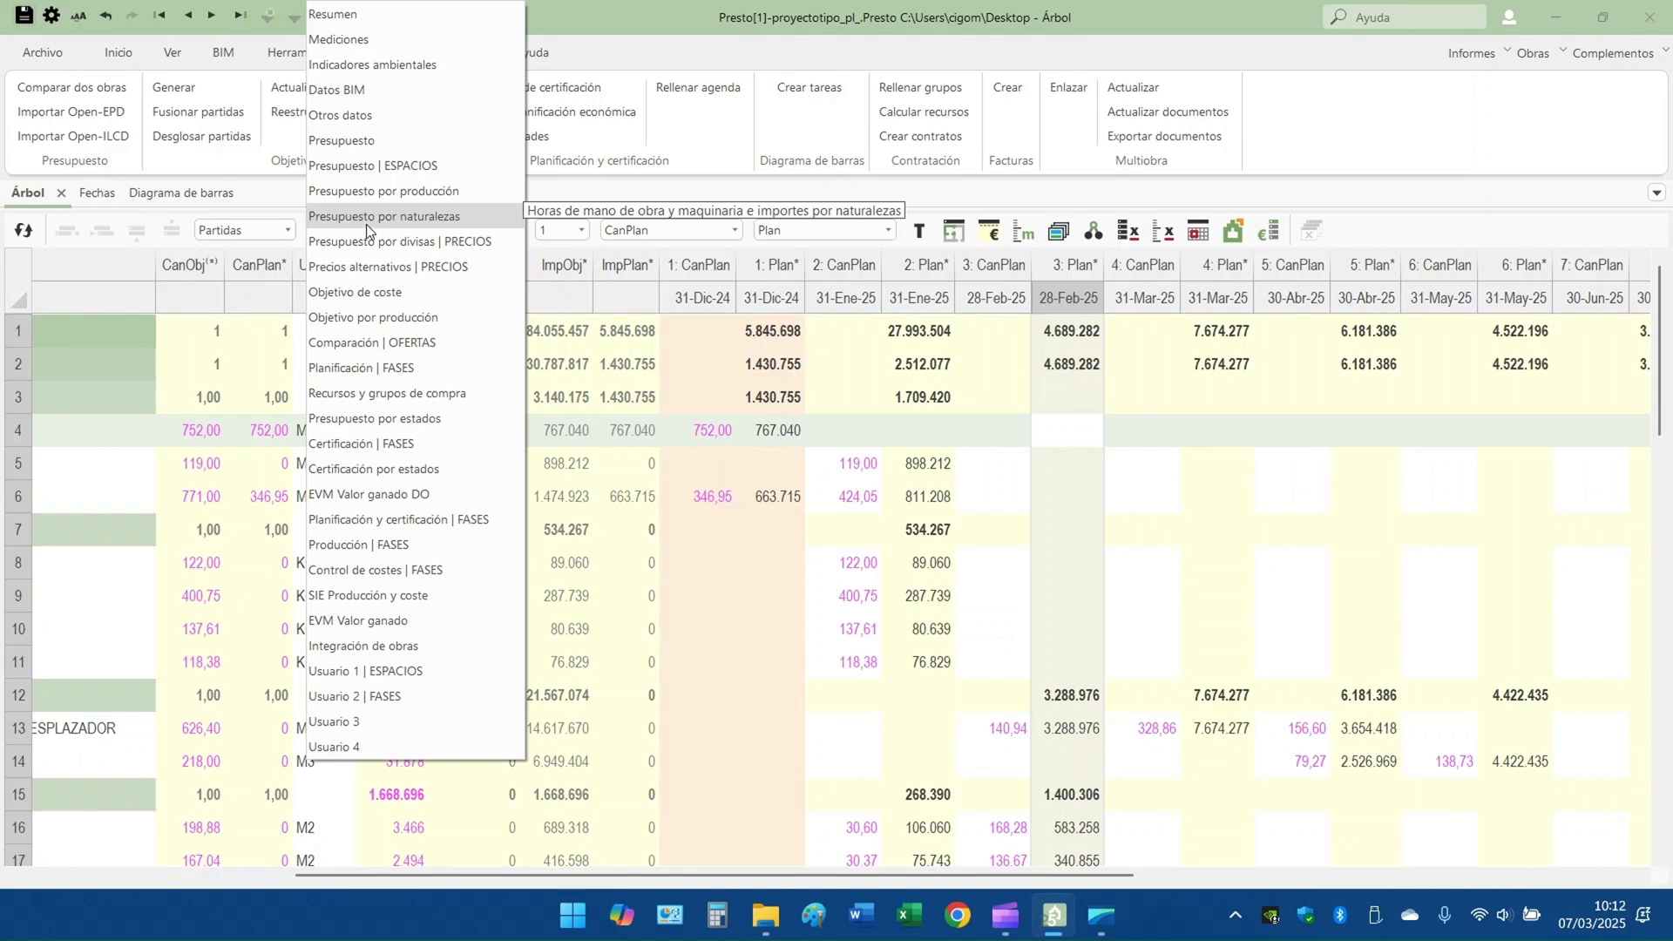
left_click(378, 141)
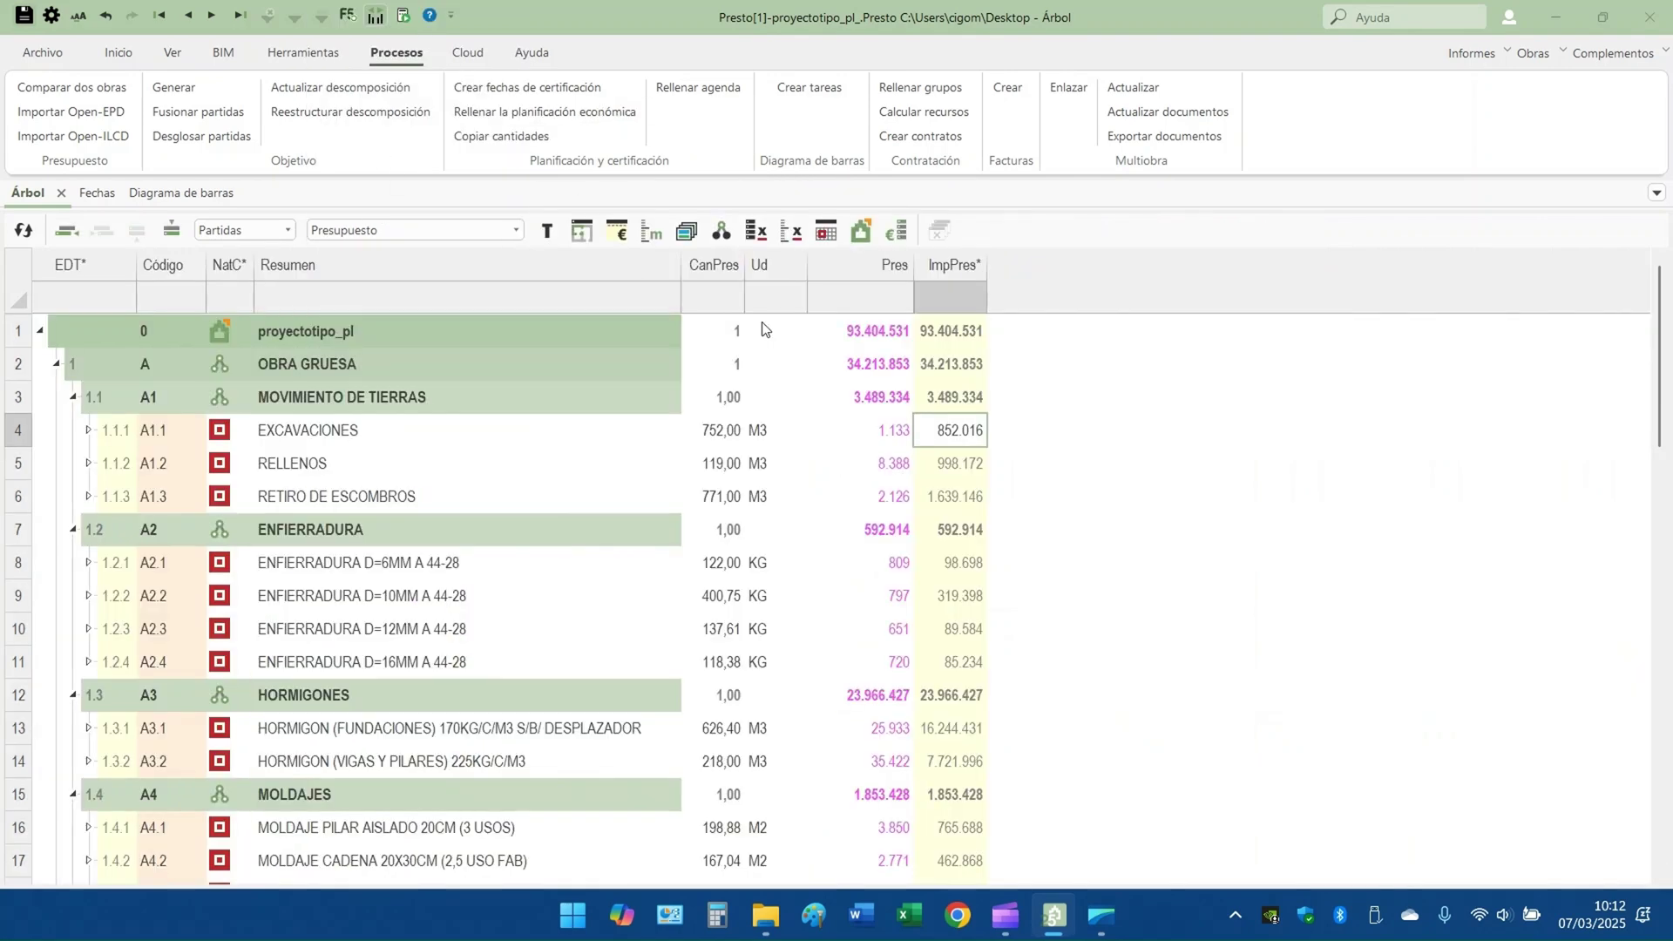
left_click(938, 298)
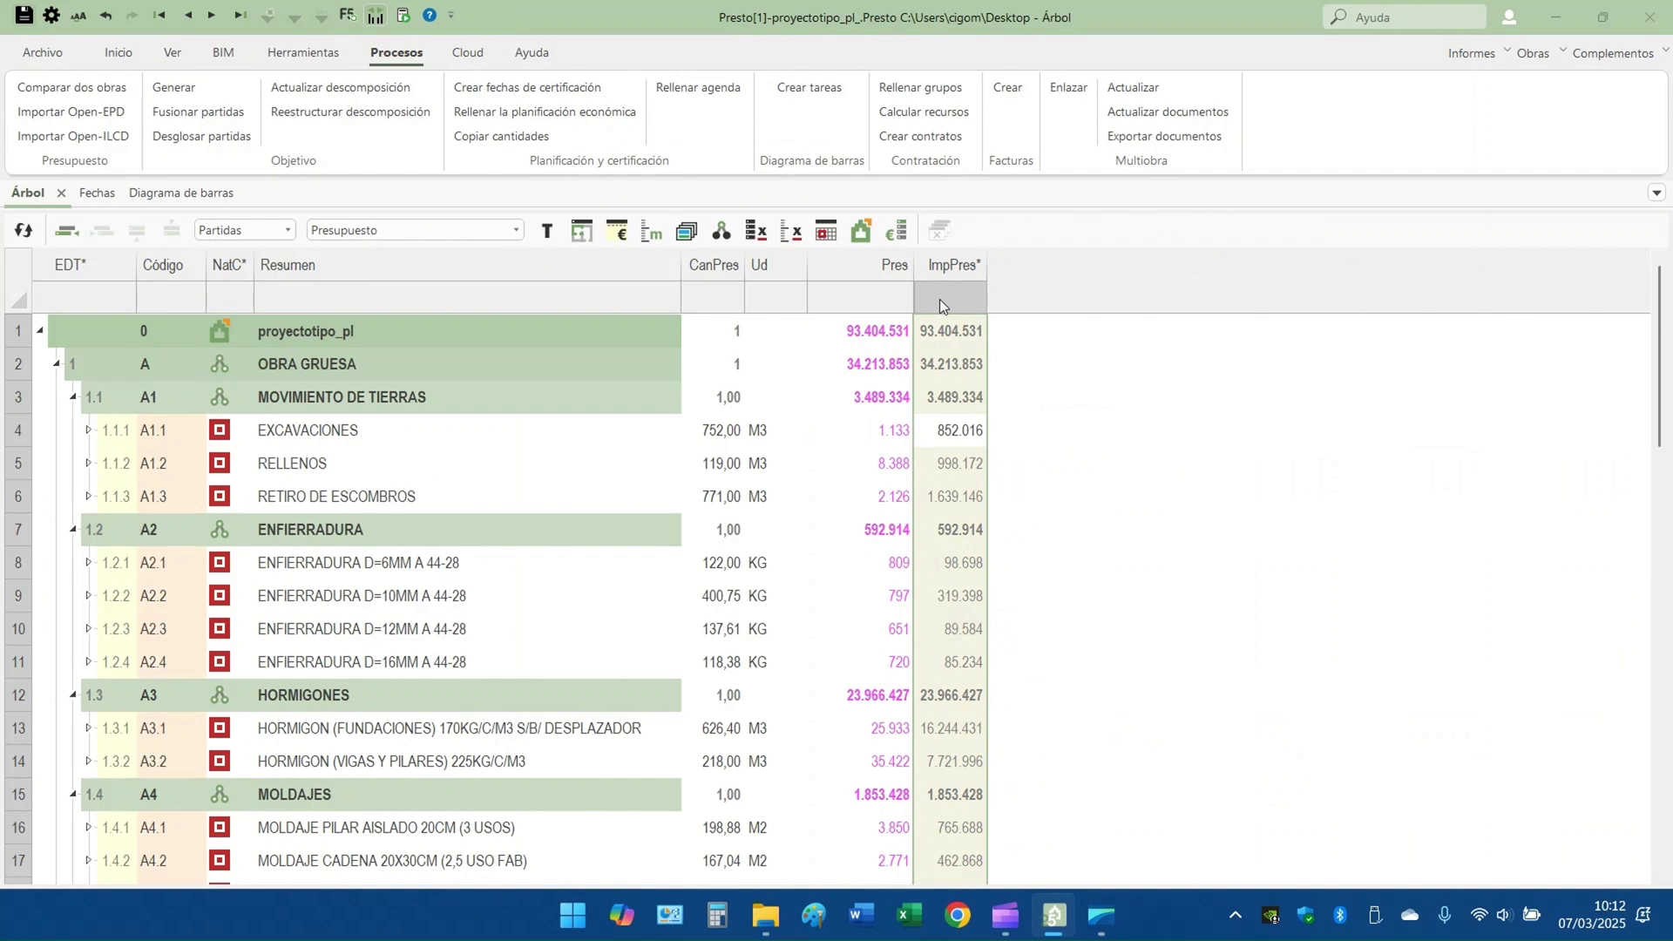
left_click(386, 227)
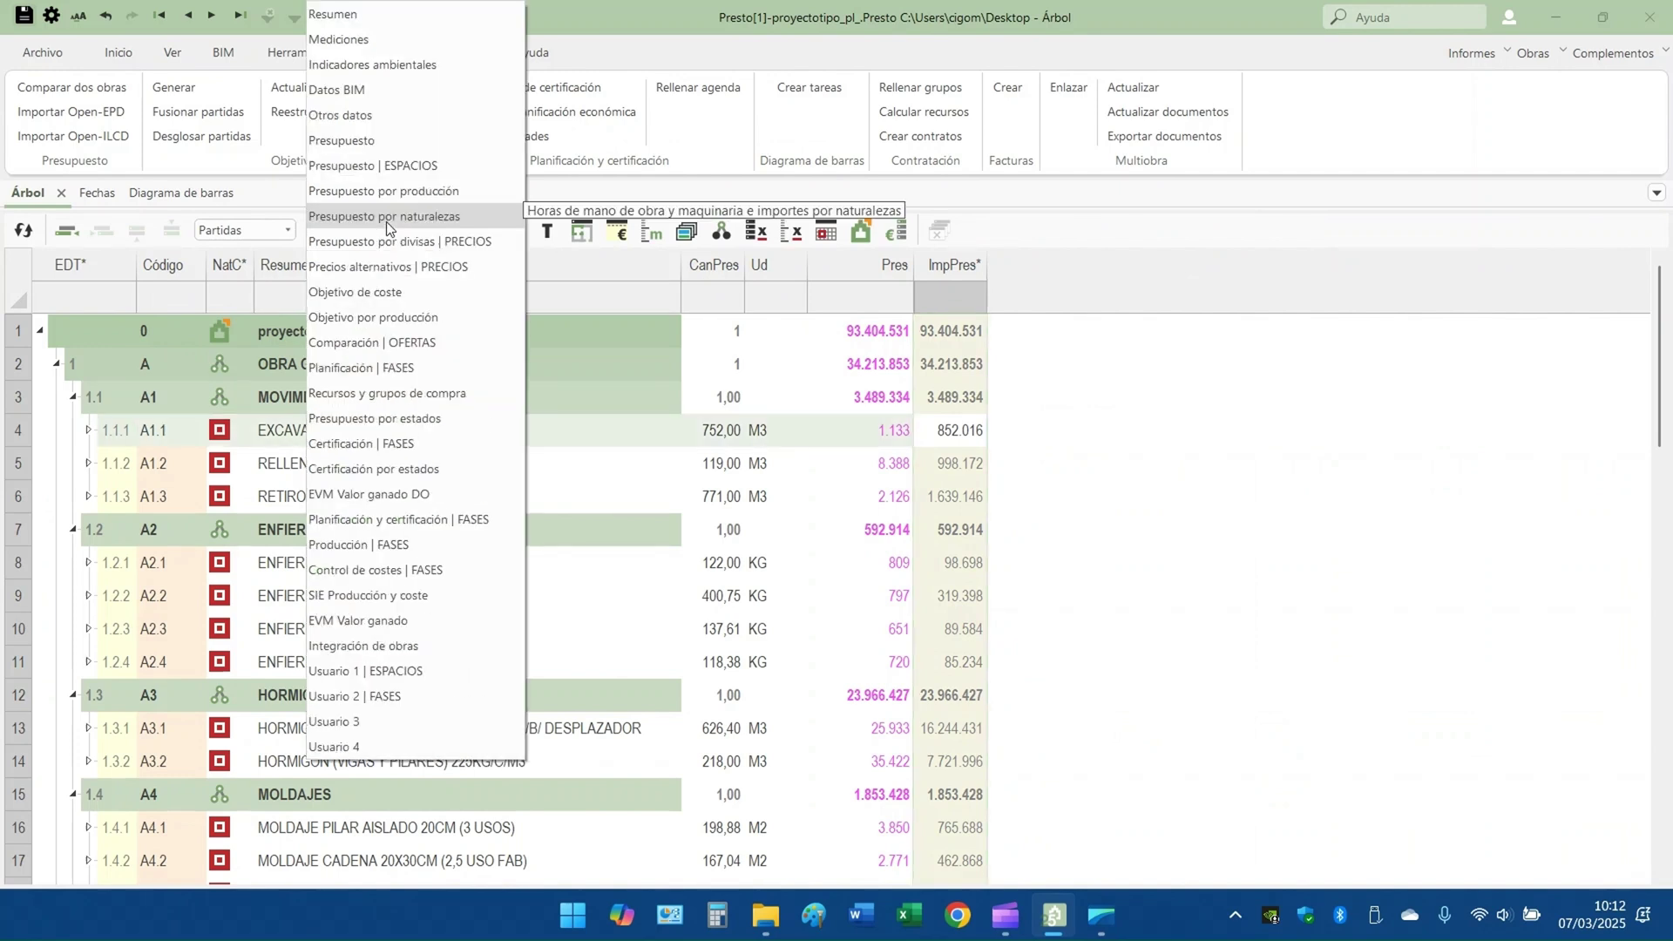
left_click(417, 370)
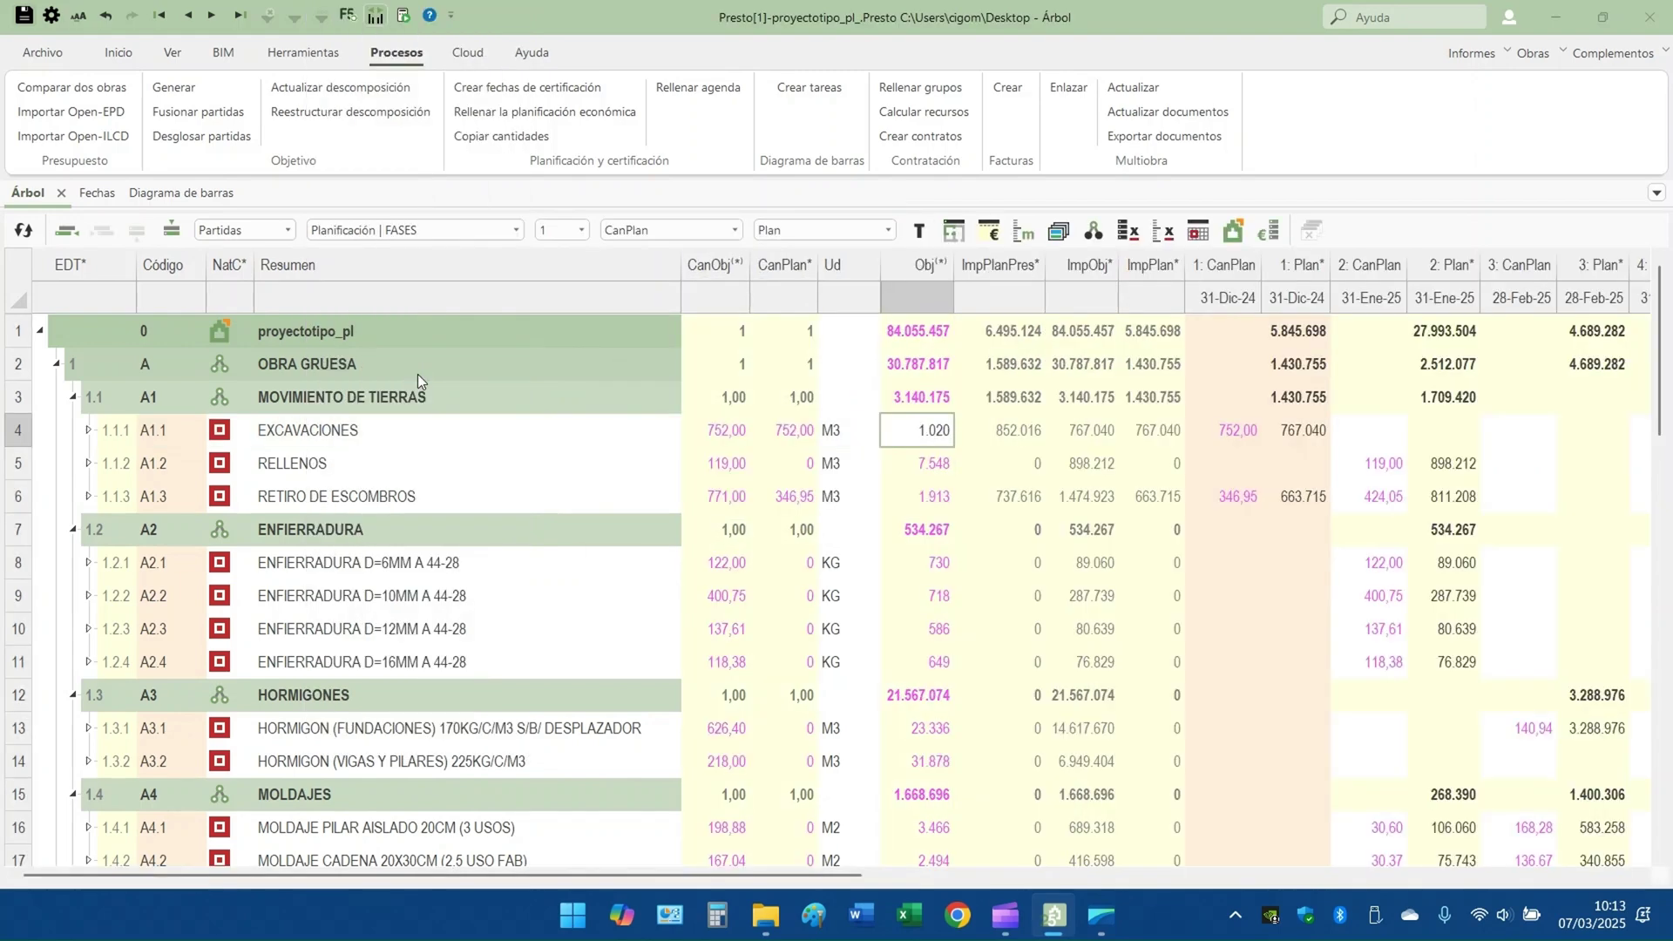
Replace the Plan amount shown for each phase with PlanPres, the planning at budget price
left_click(1296, 292)
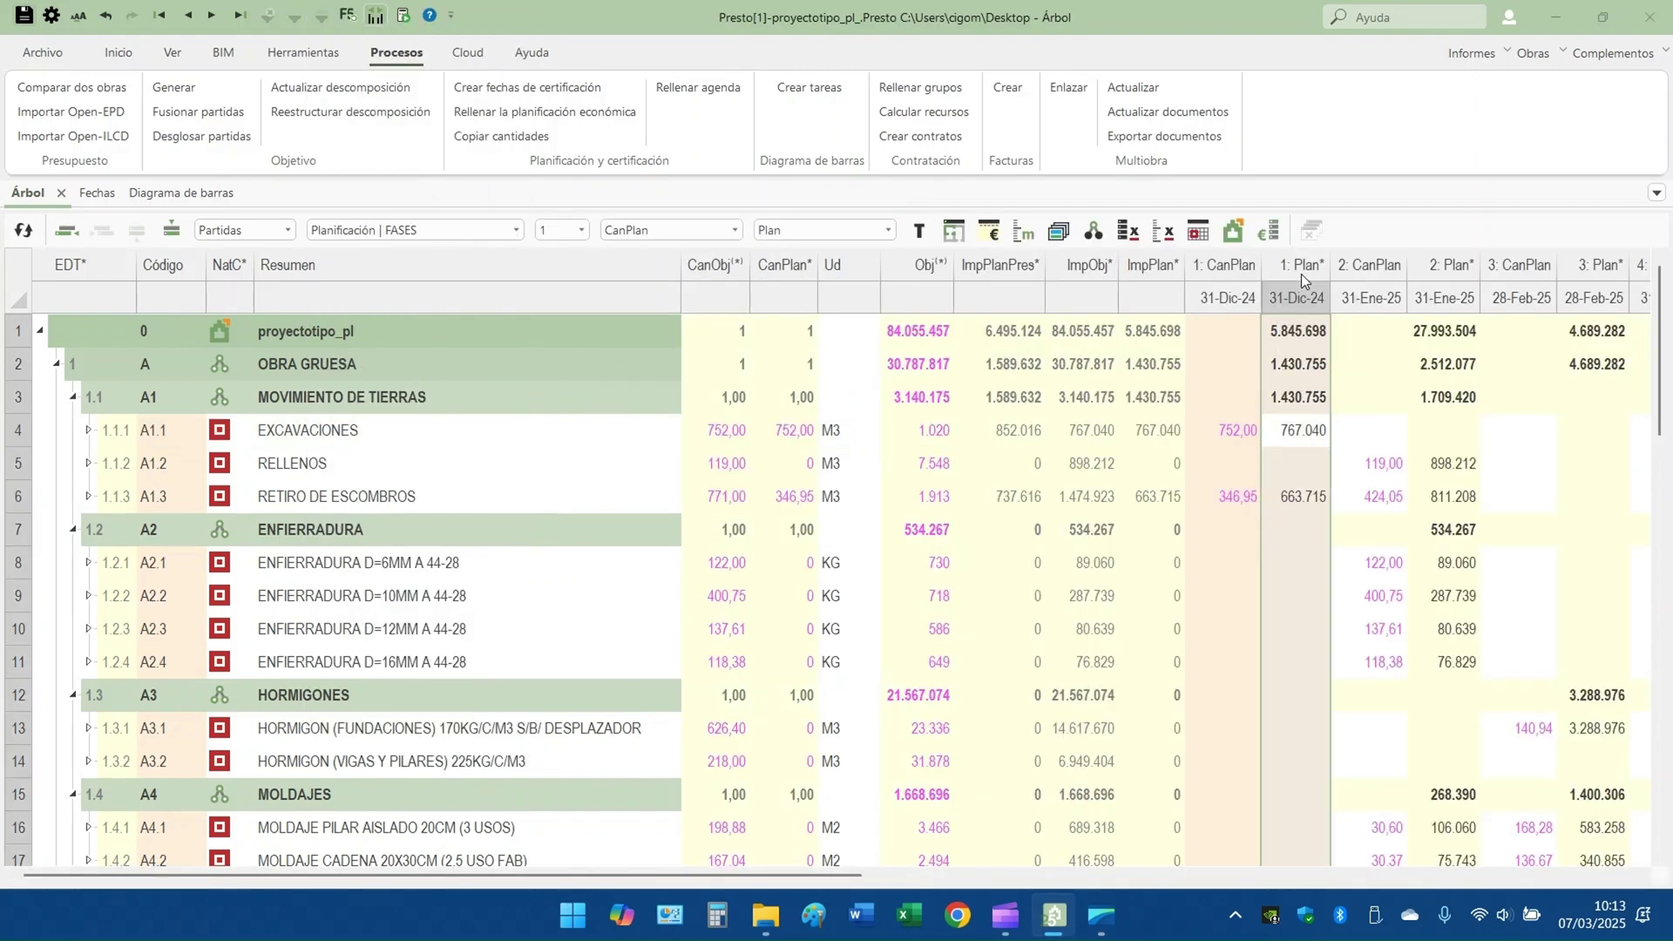
left_click(1446, 288)
left_click(1303, 292)
left_click(859, 233)
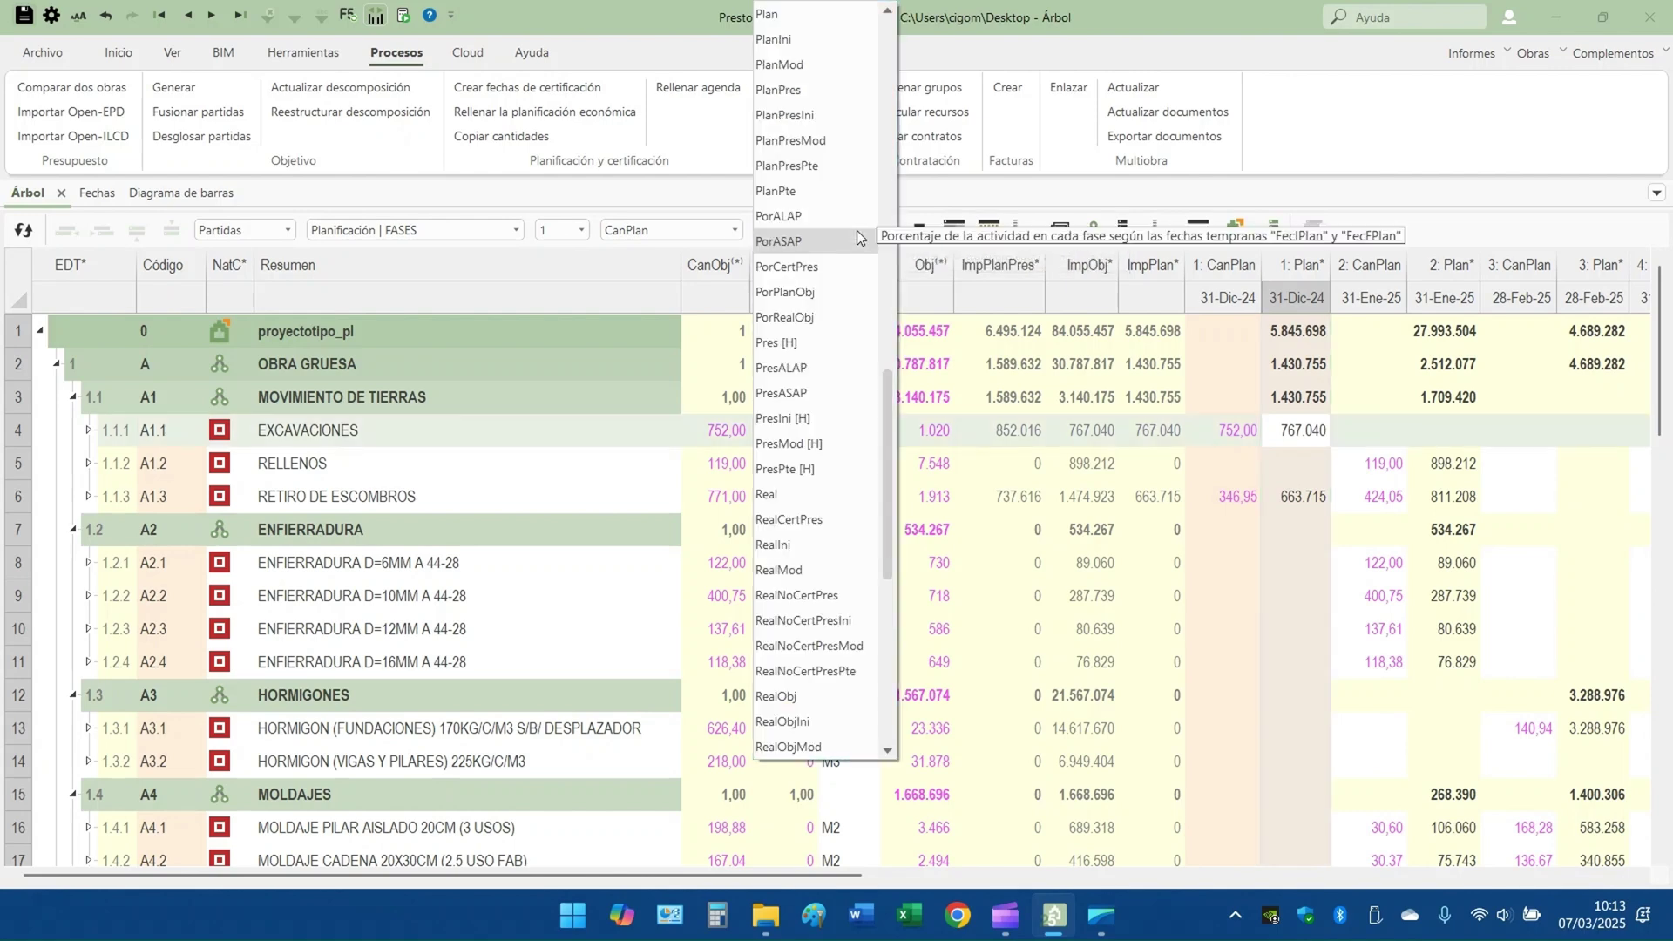
left_click(802, 89)
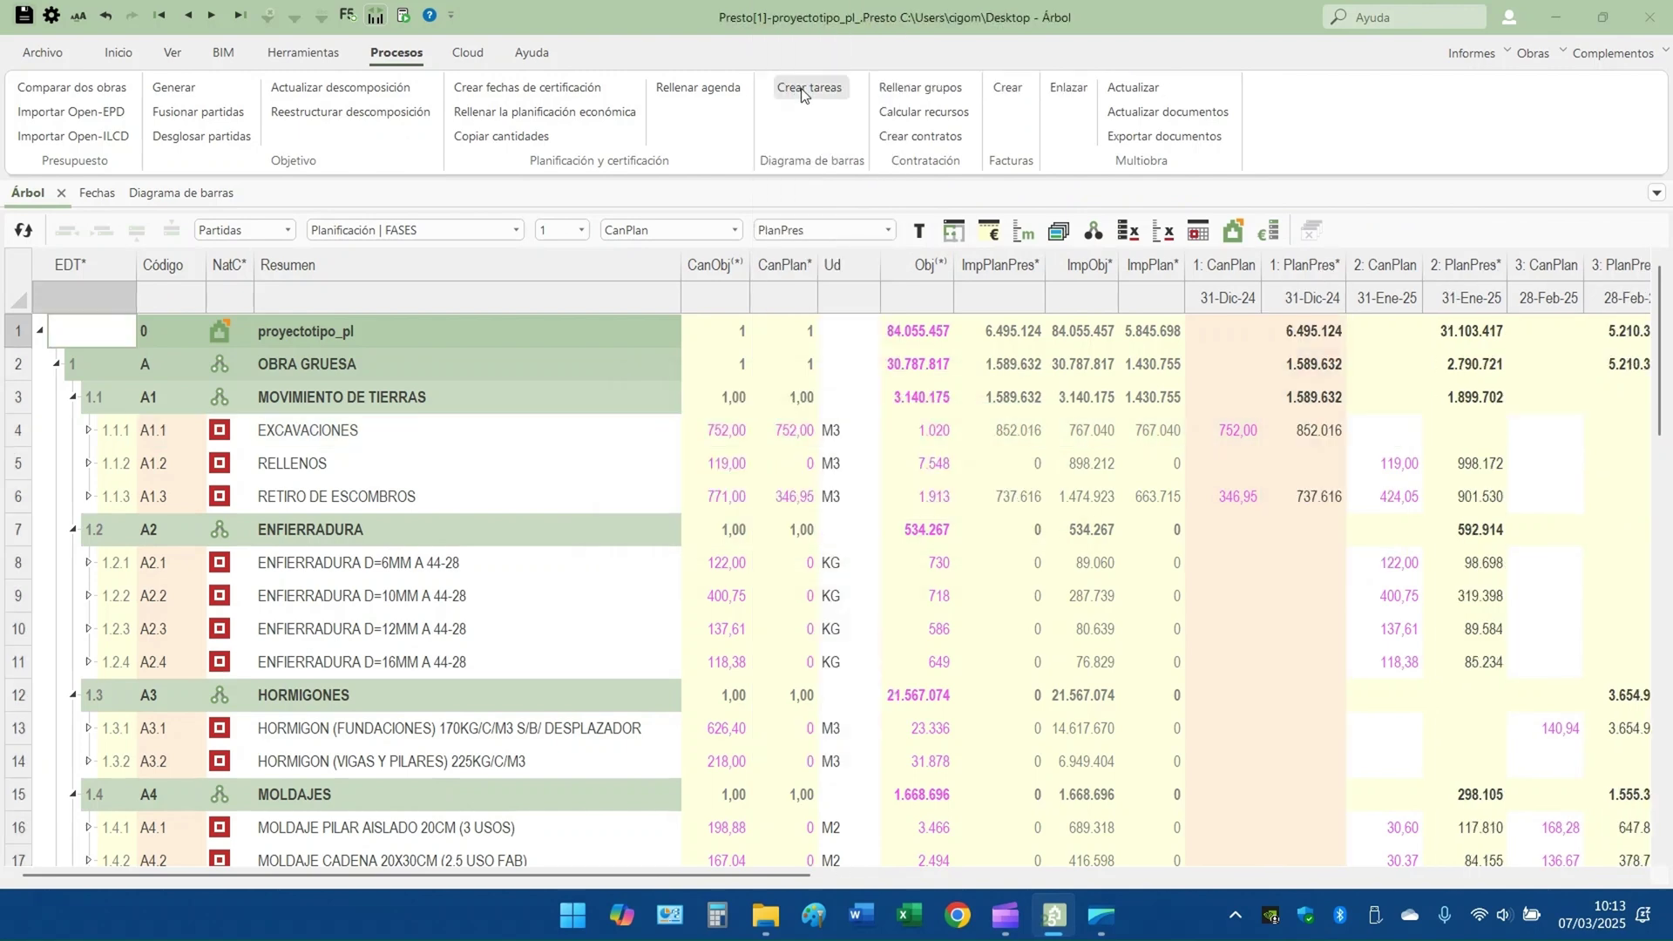
Review the PlanPres amounts of the 31-Dic-24 and 31-Ene-25 phases across the activities
left_click(1479, 307)
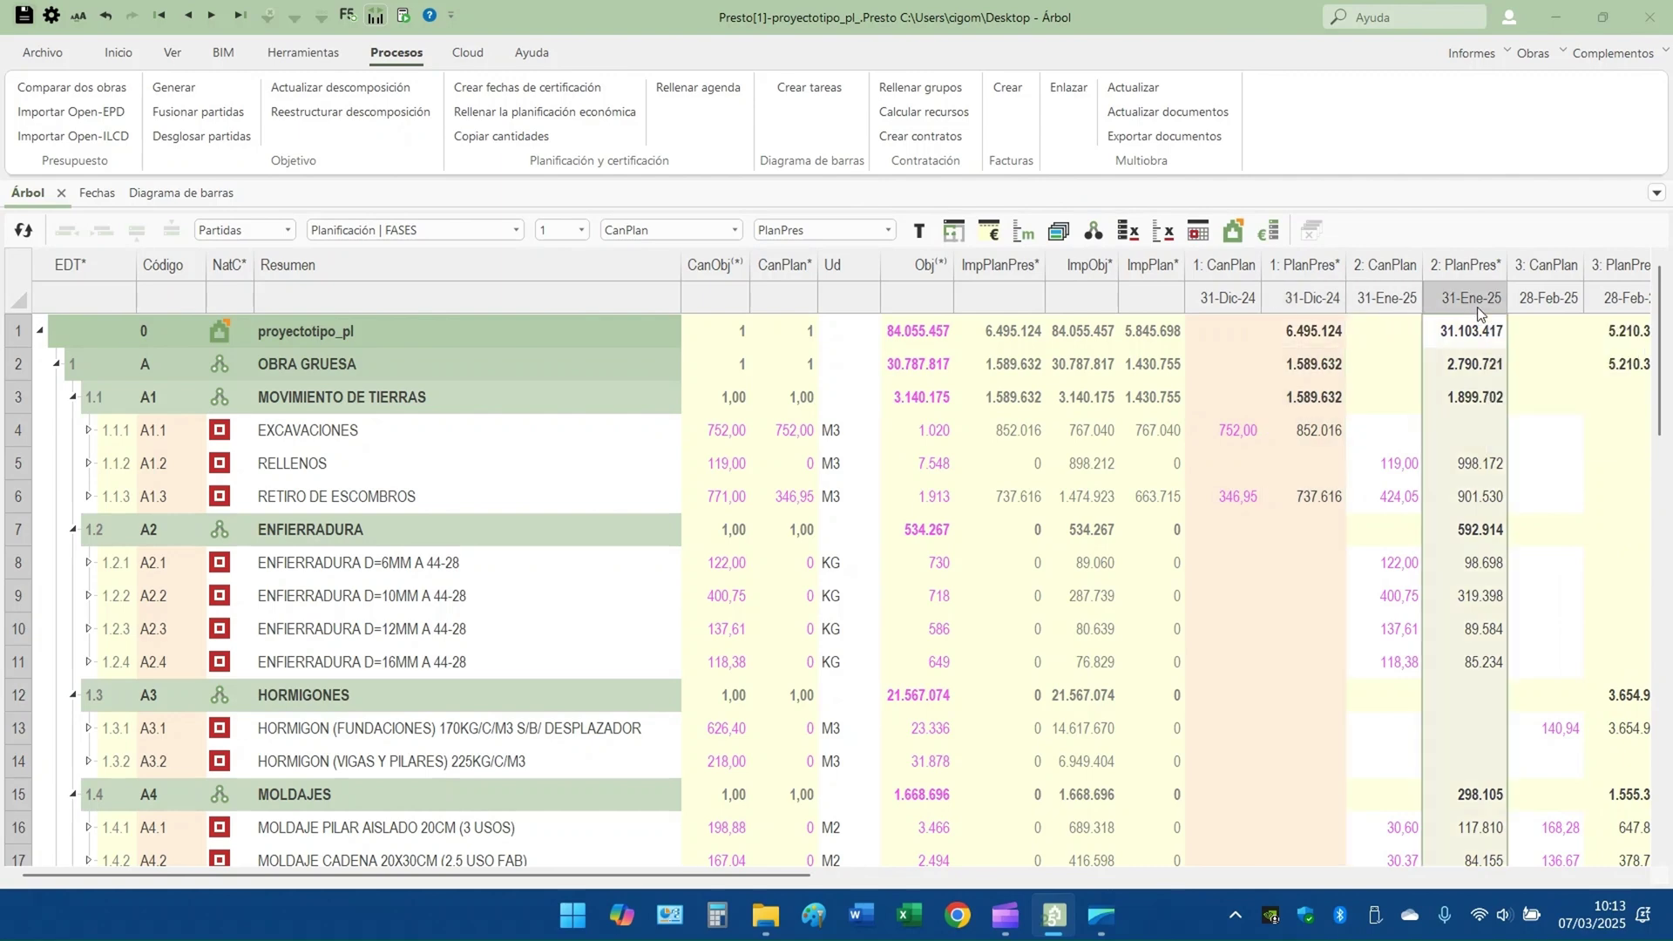
left_click_drag(777, 873, 997, 888)
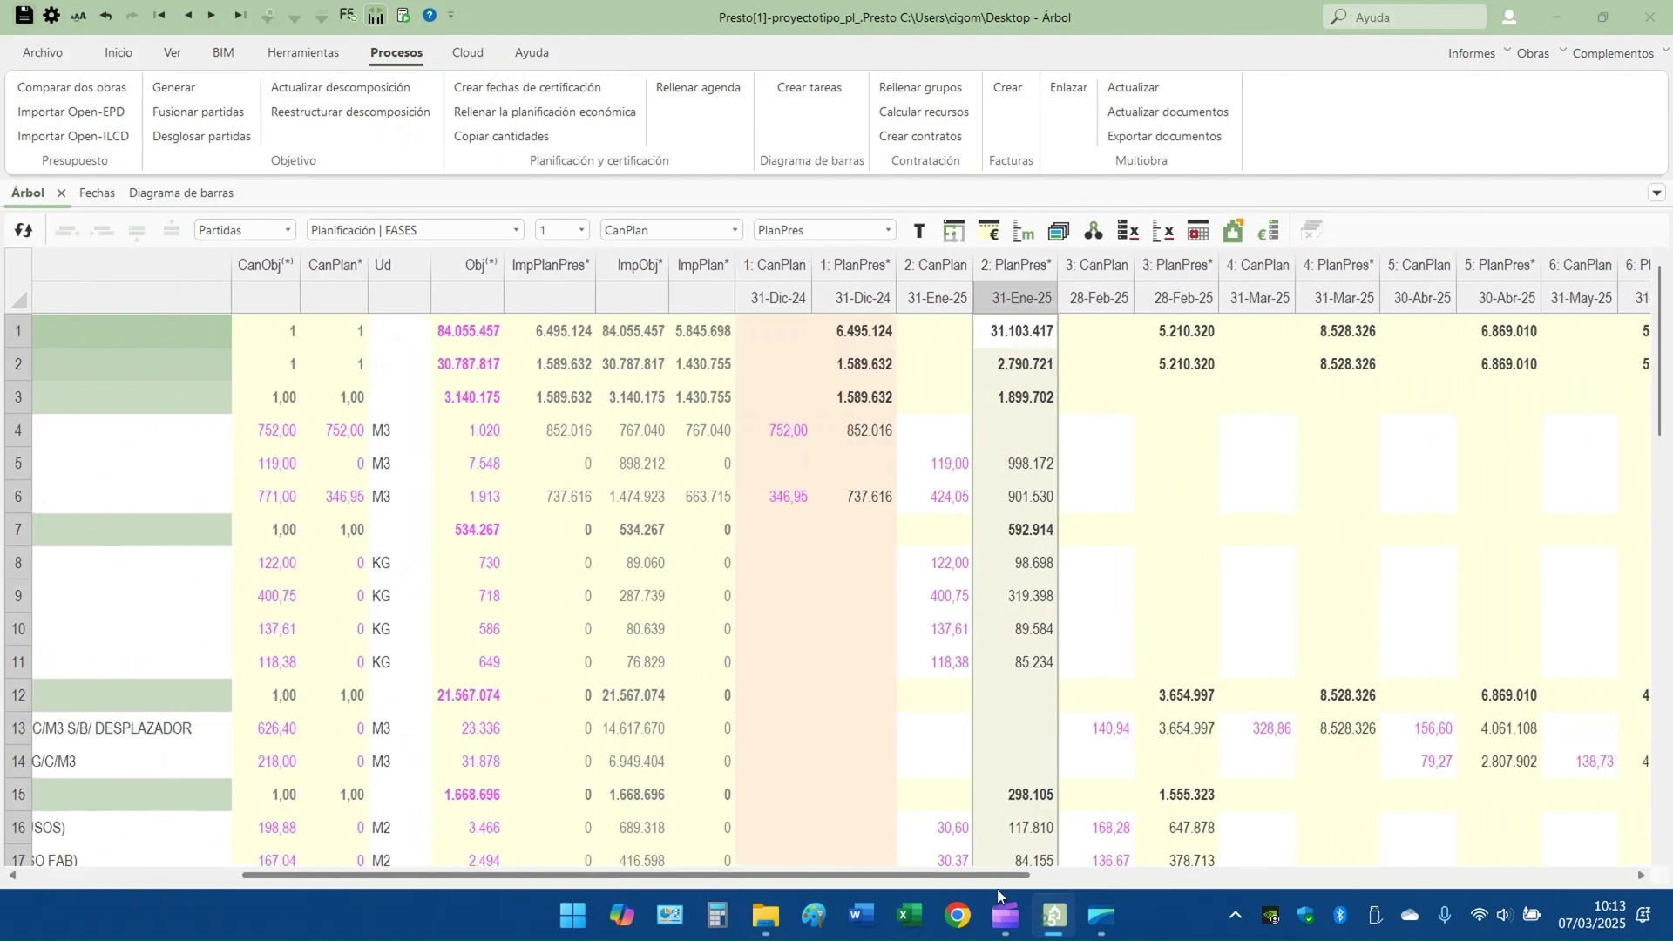
left_click(851, 300)
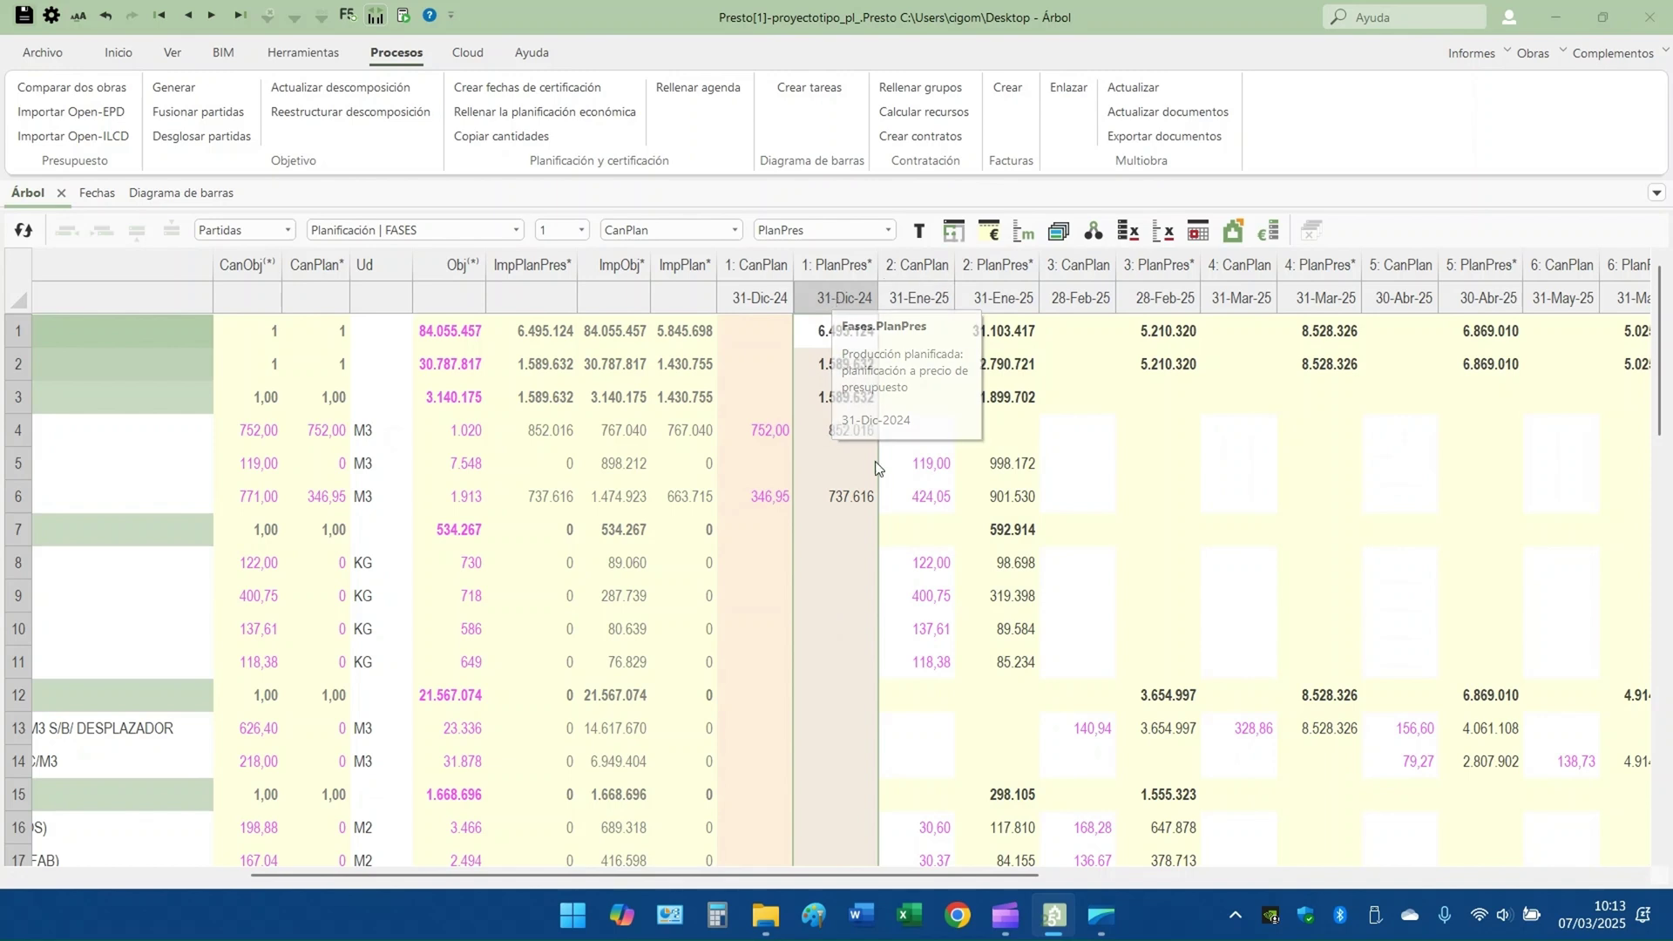
left_click_drag(908, 874, 621, 882)
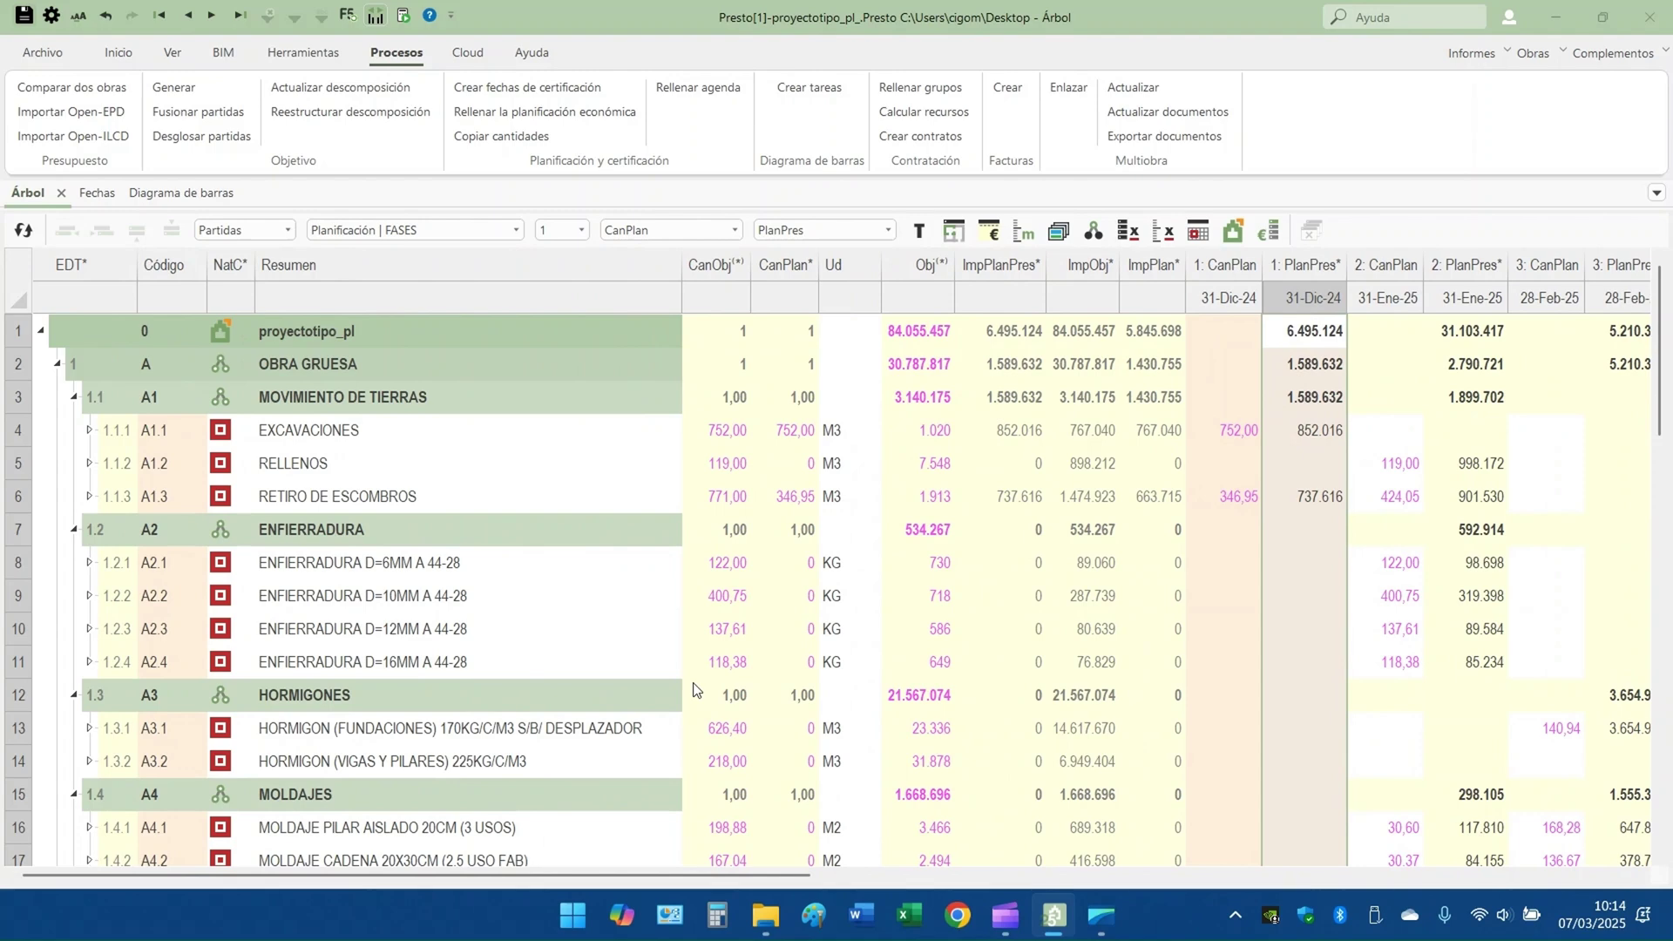
Check the monthly Plan and PlanPres totals in the list of phase dates
left_click(97, 193)
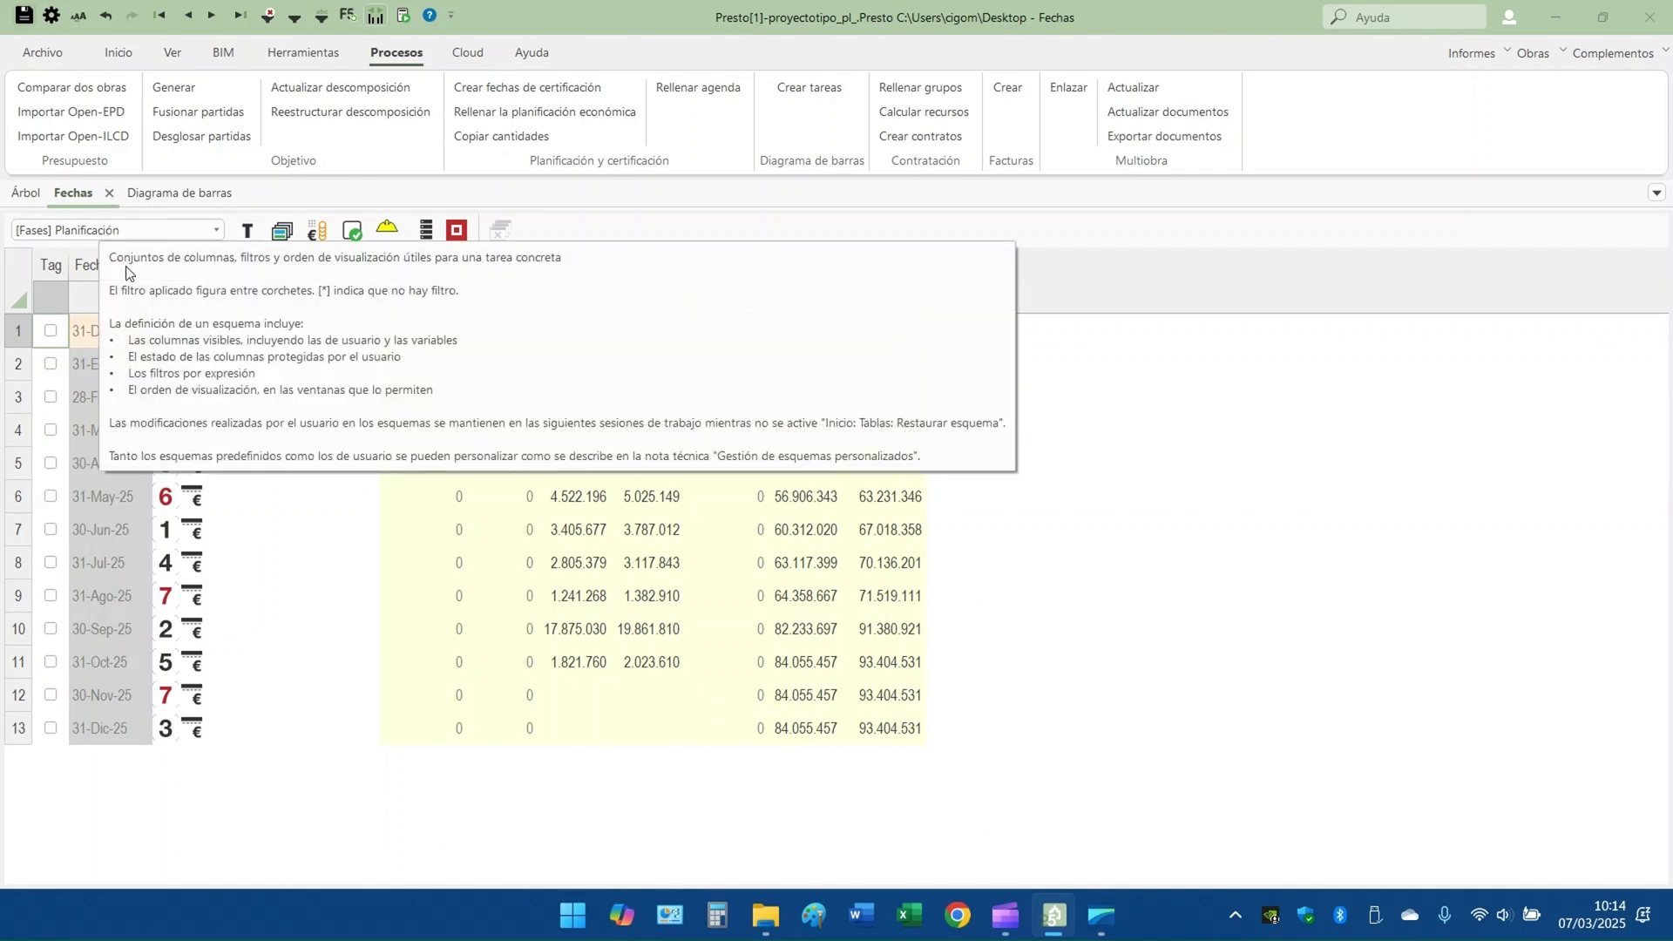
left_click(587, 300)
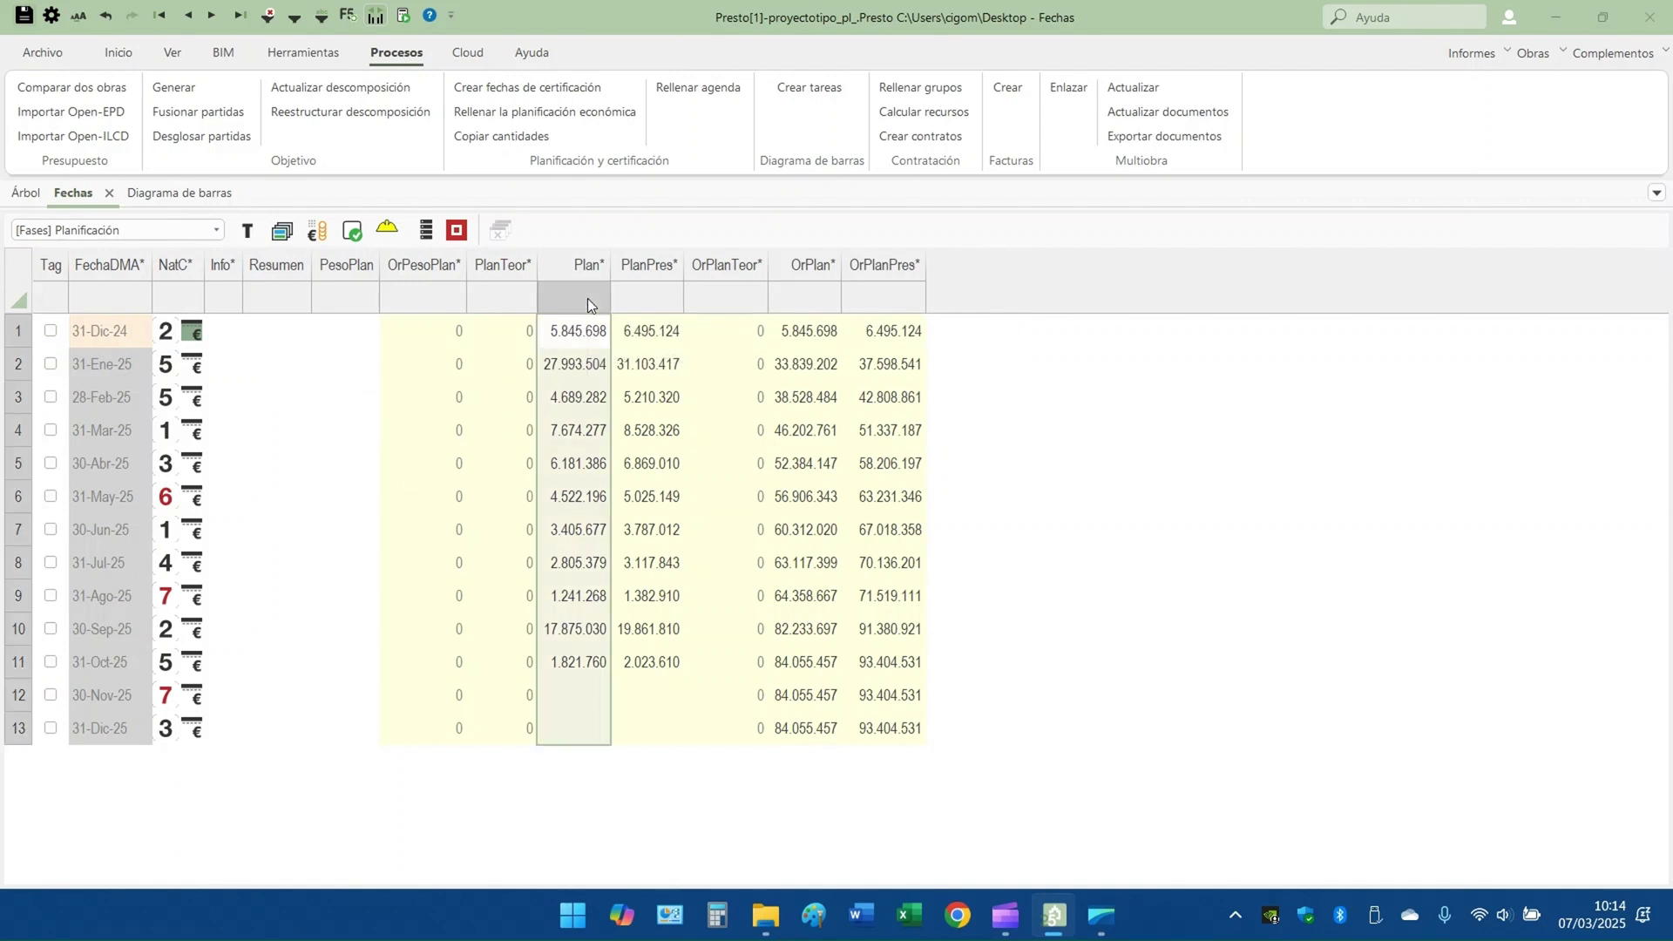
left_click(646, 290)
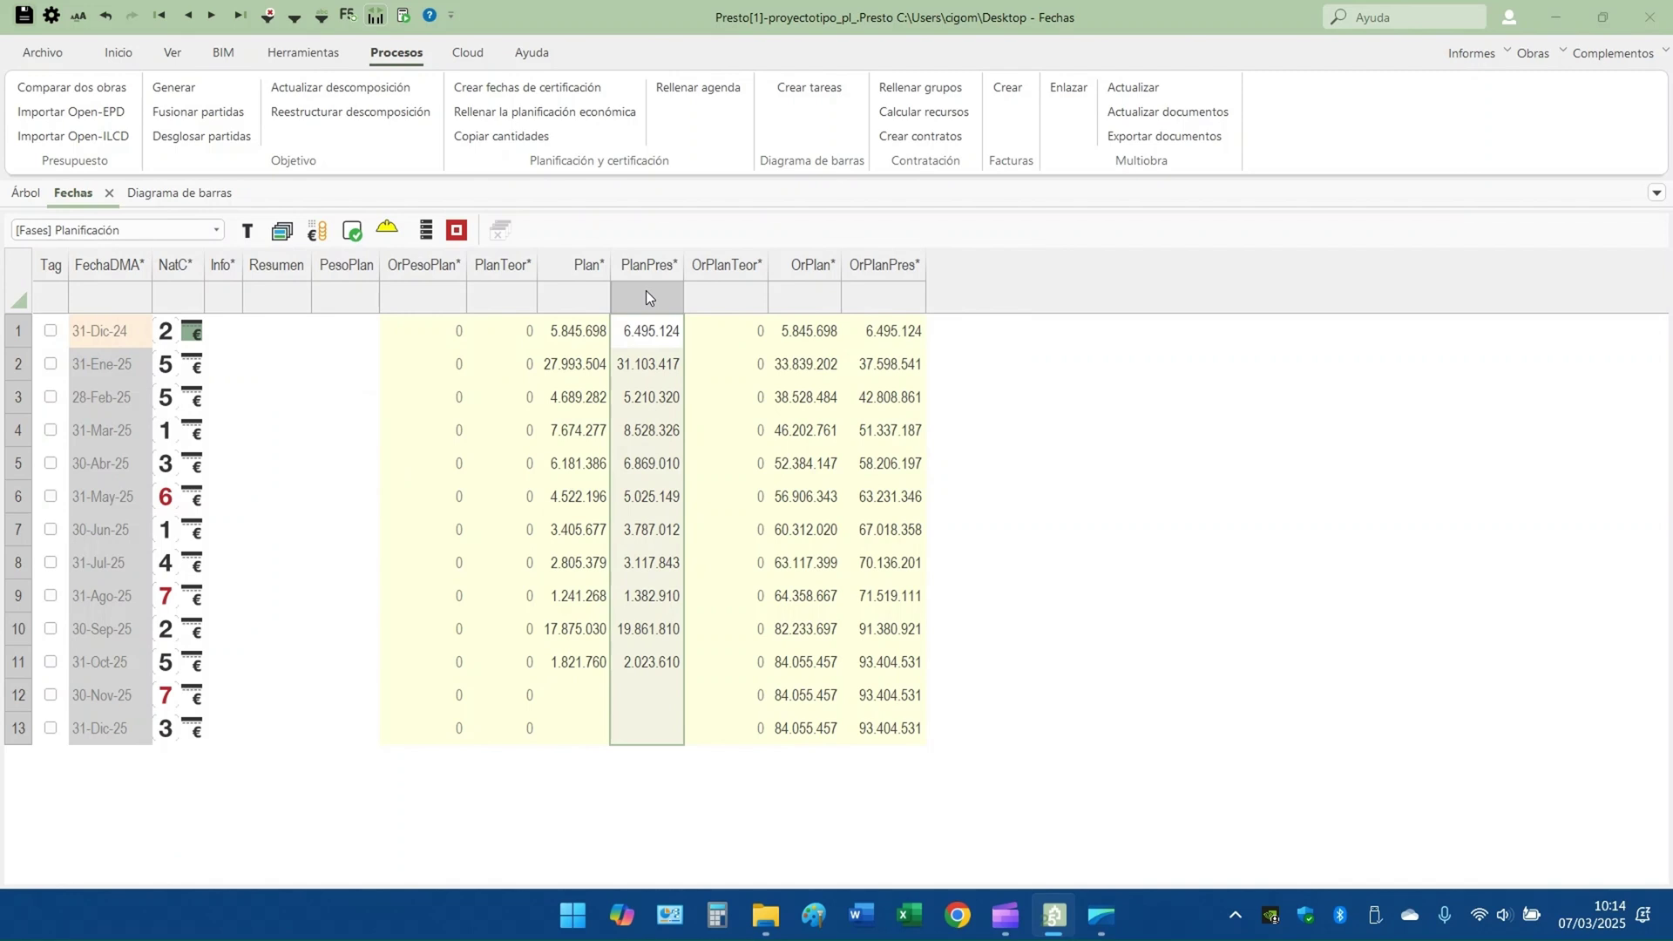
Compare the monthly planned amounts at objective price (Plan) and budget price (PlanPres) phase by phase
left_click(575, 294)
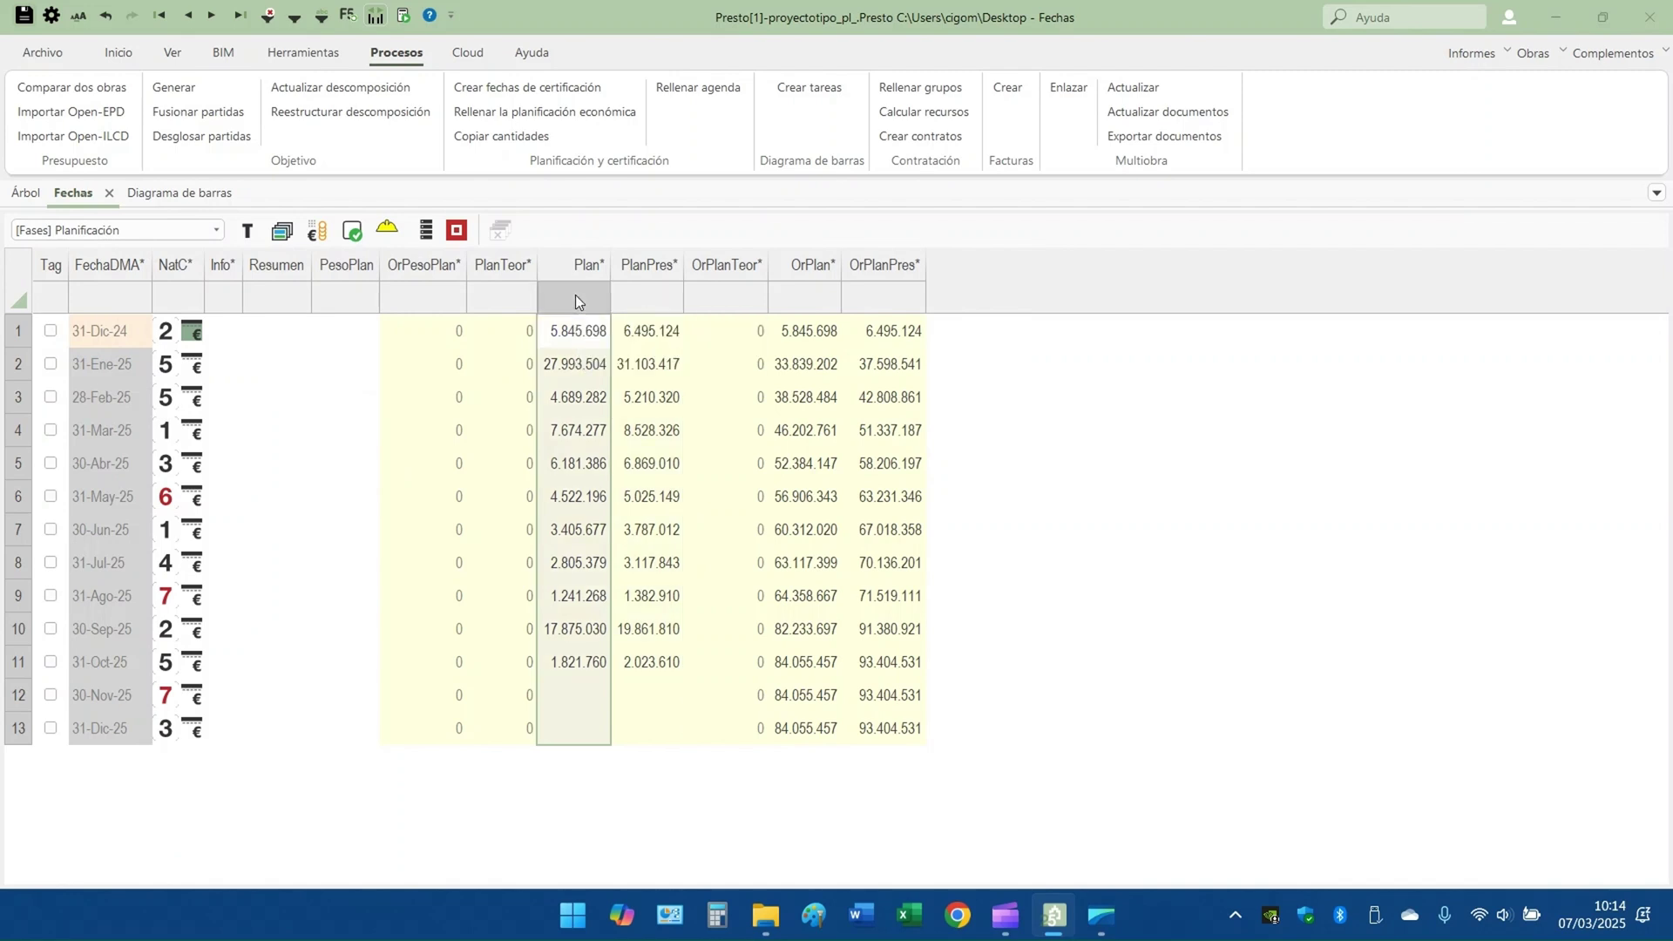
left_click(655, 299)
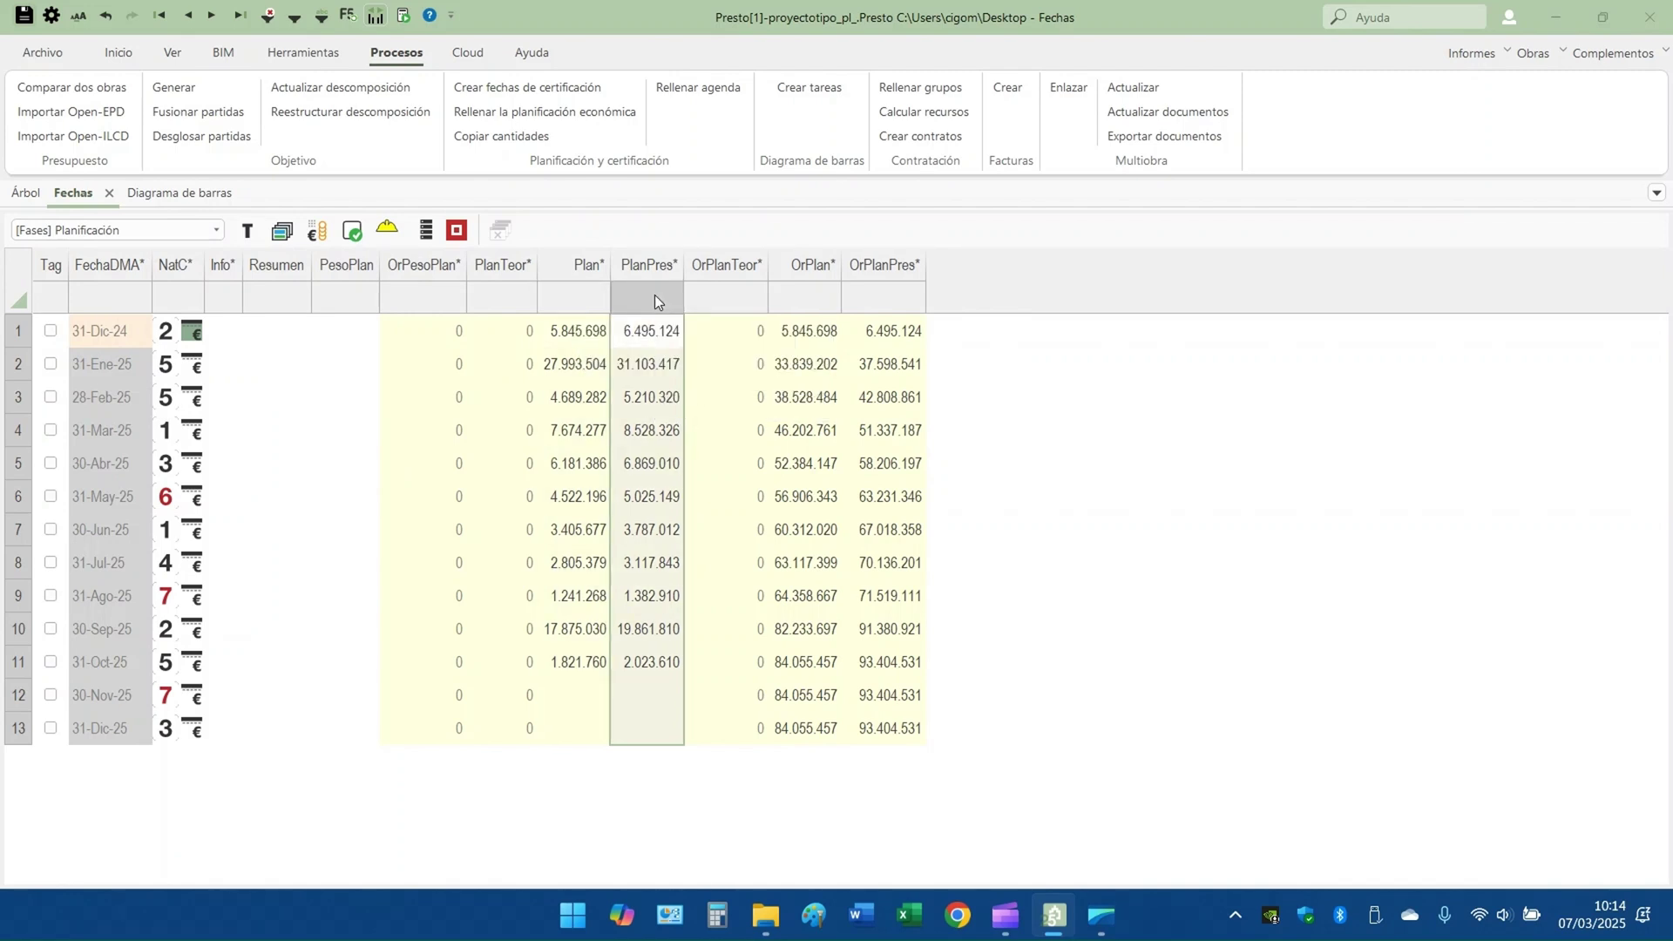
mouse_move(571, 342)
left_mouse_down()
mouse_move(636, 334)
mouse_move(651, 659)
left_mouse_up()
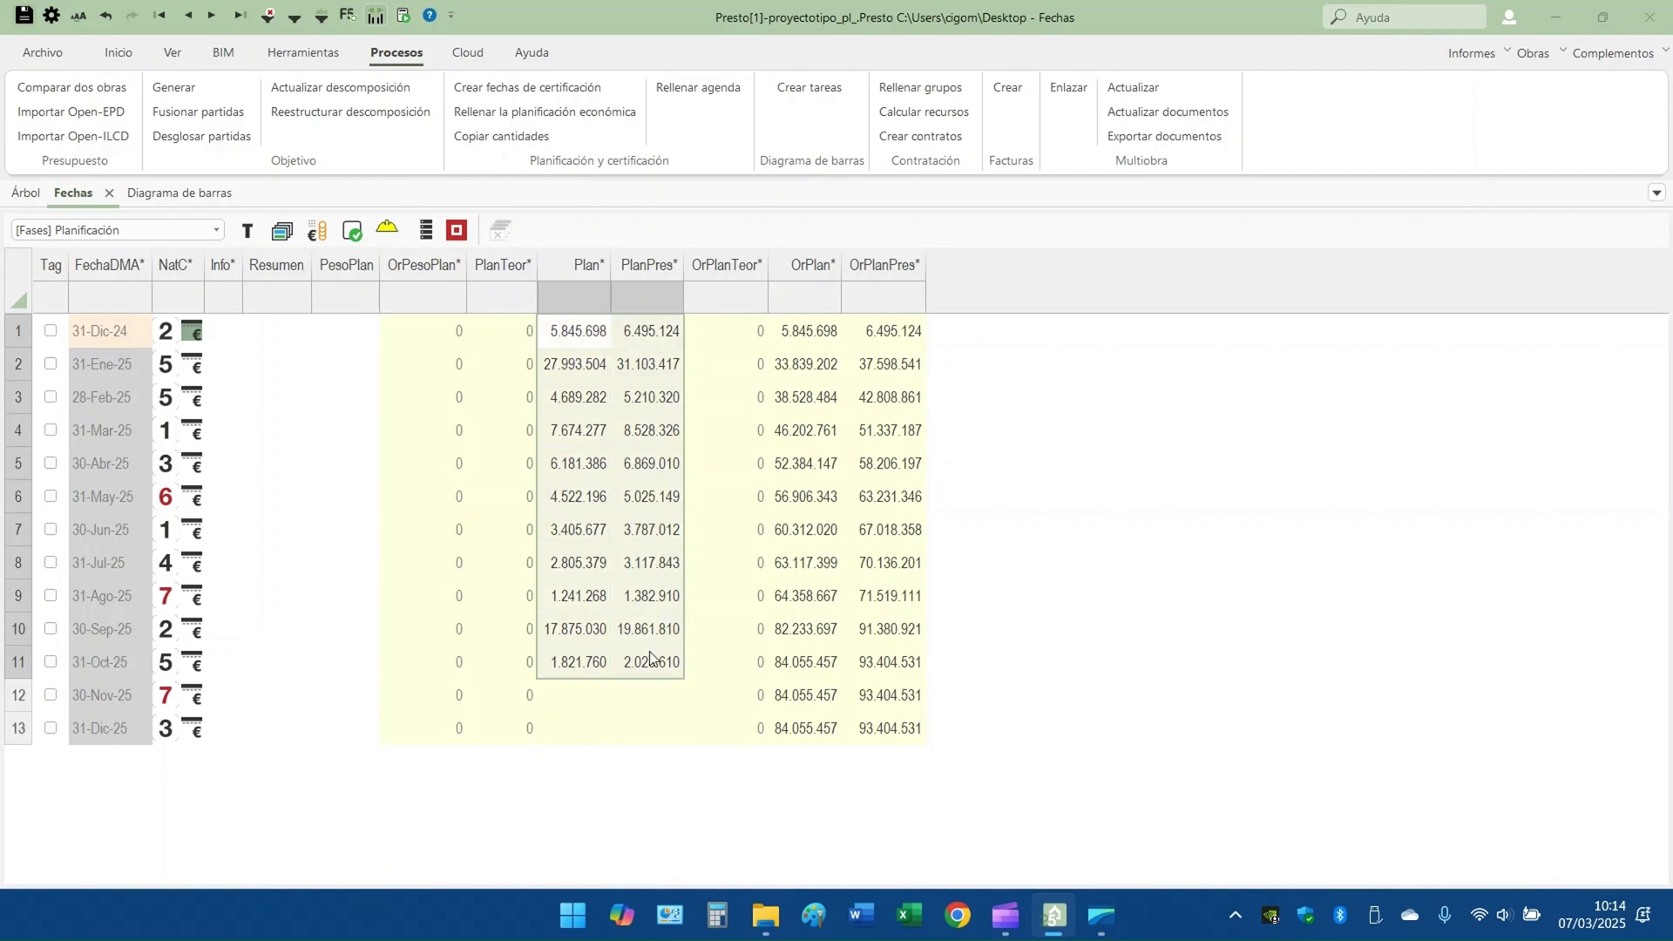
left_click_drag(660, 332, 612, 330)
left_click(18, 335)
left_click(18, 365)
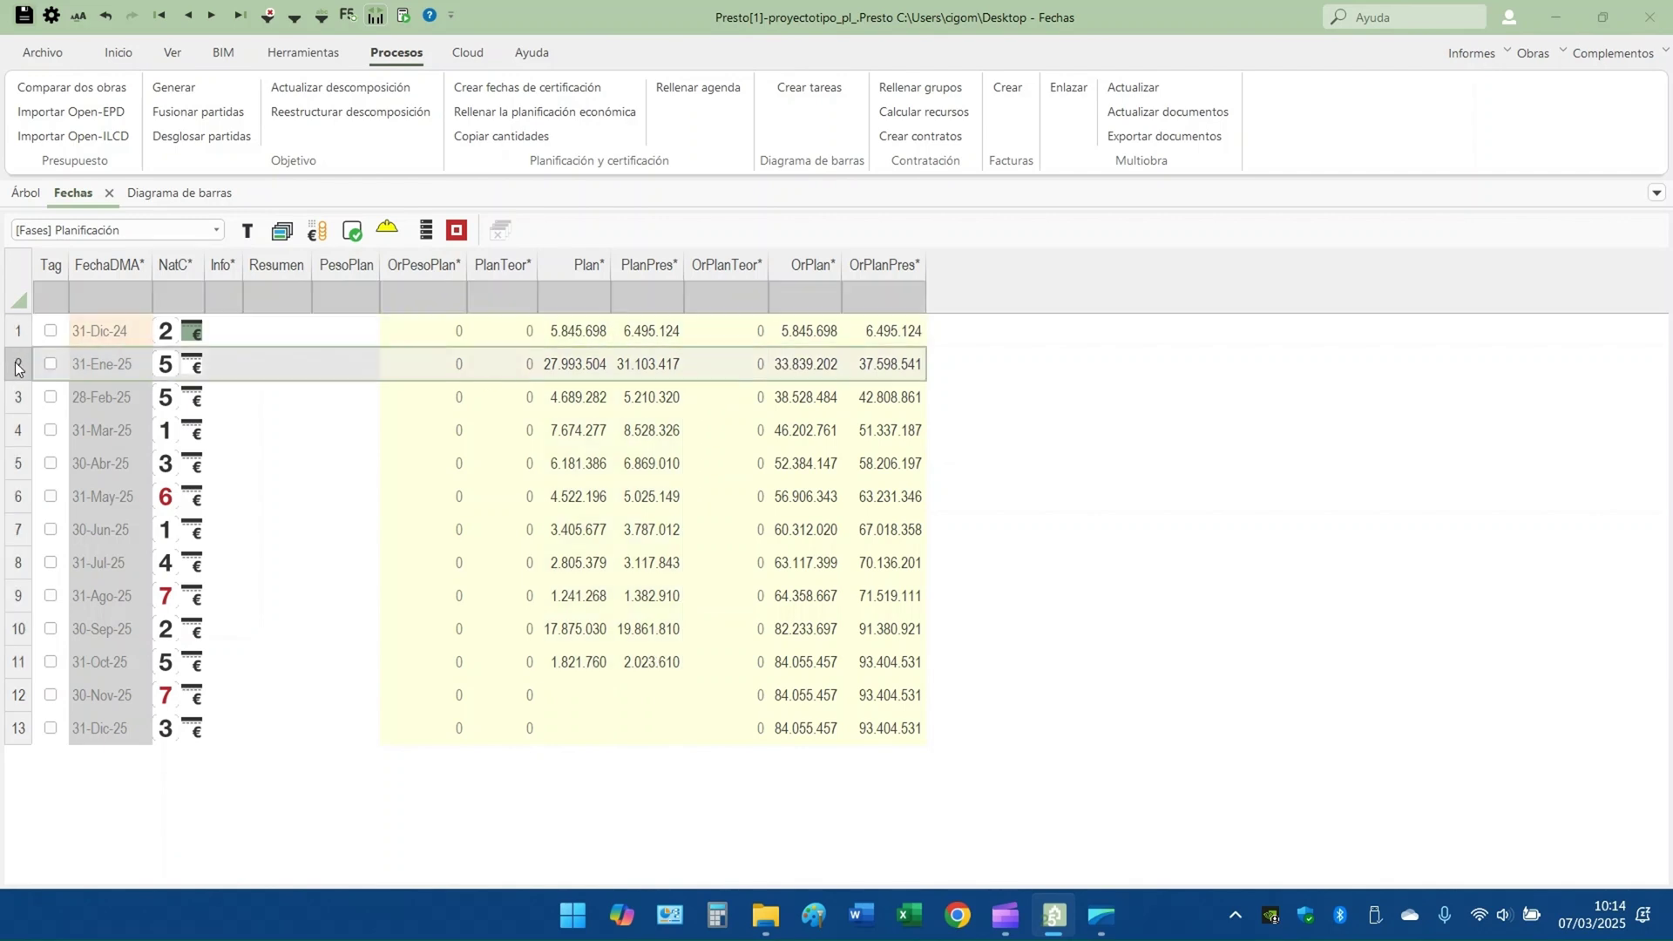
left_click(11, 402)
left_click(17, 433)
left_click(18, 471)
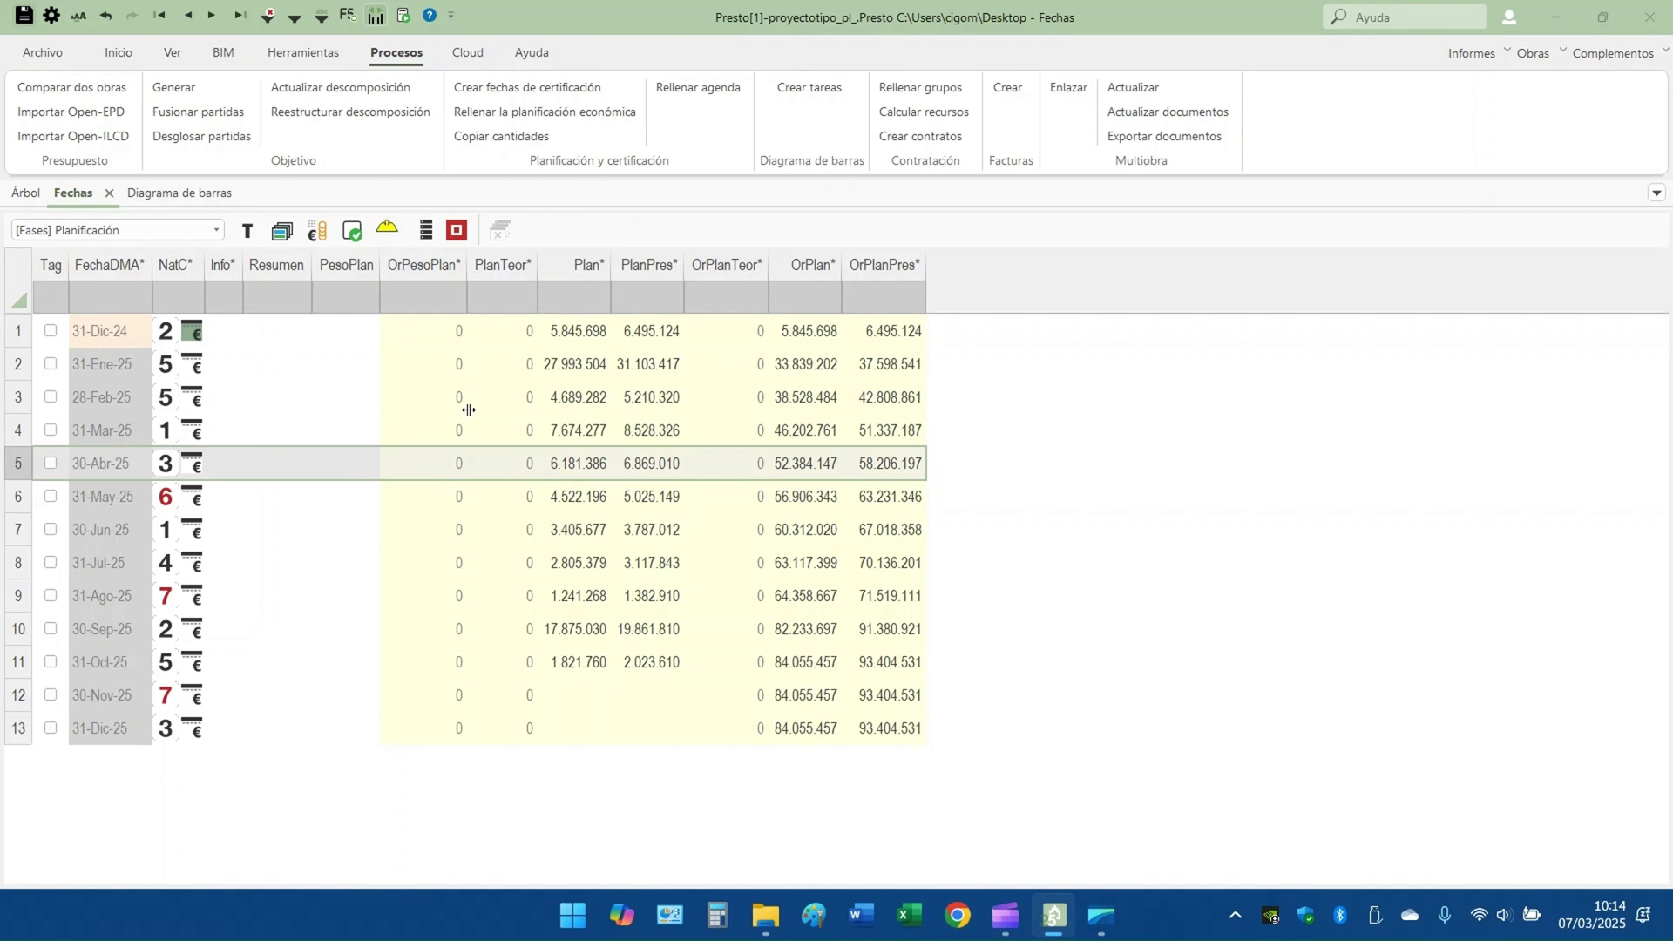
left_click_drag(600, 330, 632, 338)
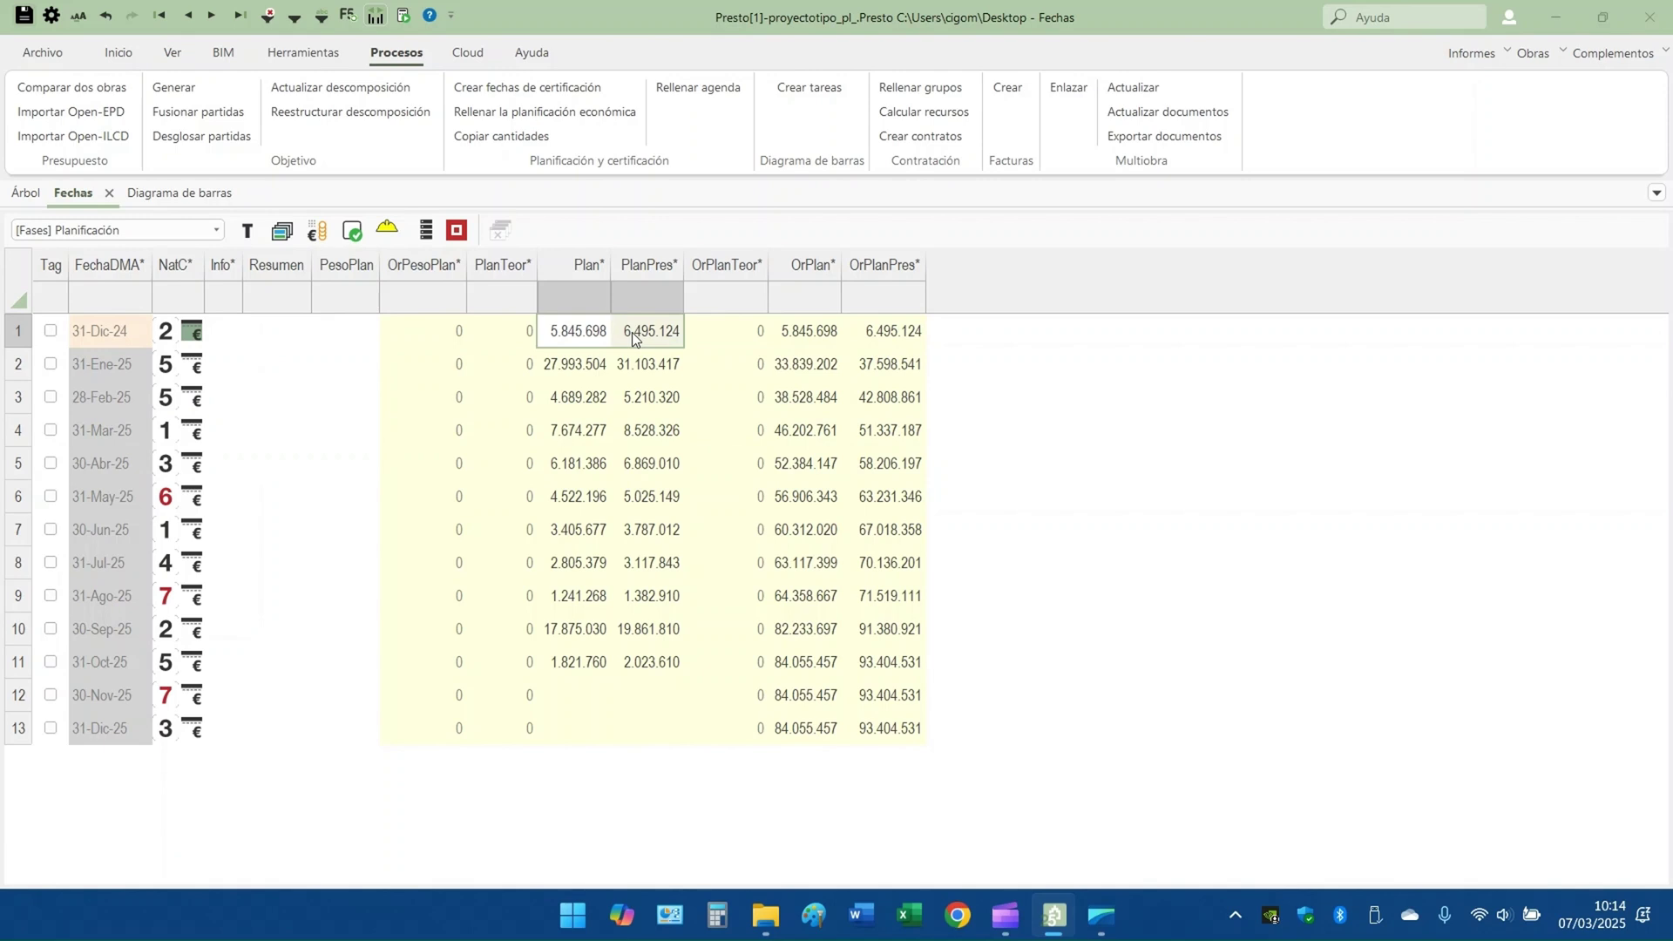
Review the cumulative OrPlan and OrPlanPres amounts of the successive phases, starting from 31-Dic-24
left_click_drag(792, 301, 858, 307)
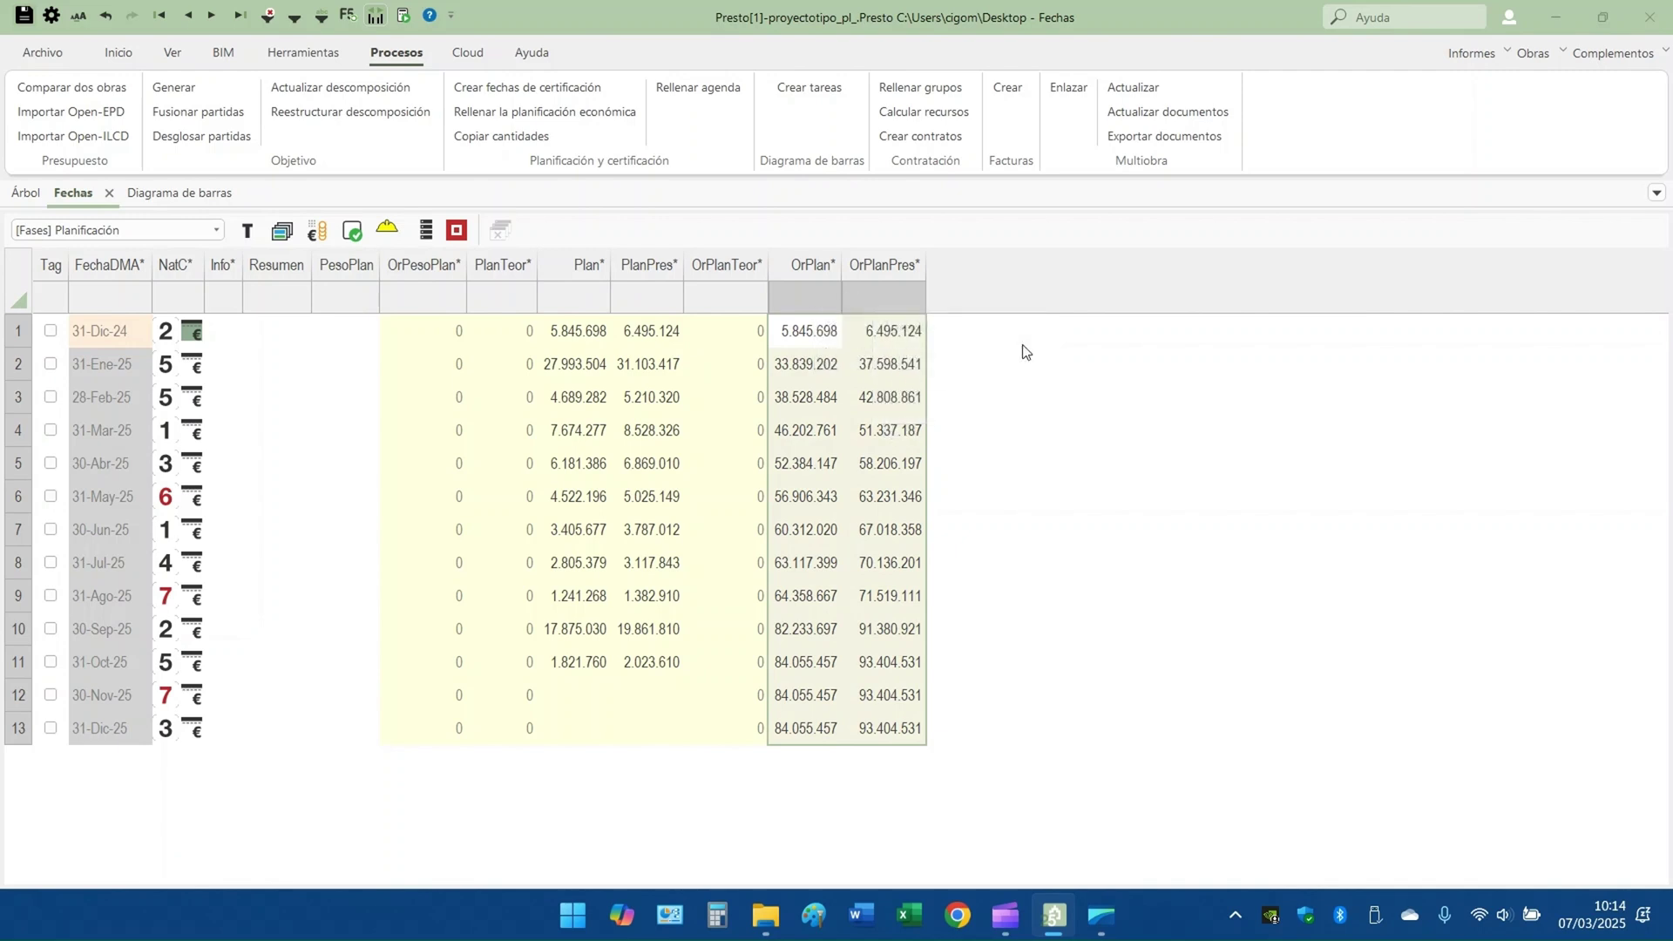
left_click(608, 331)
left_click(807, 336)
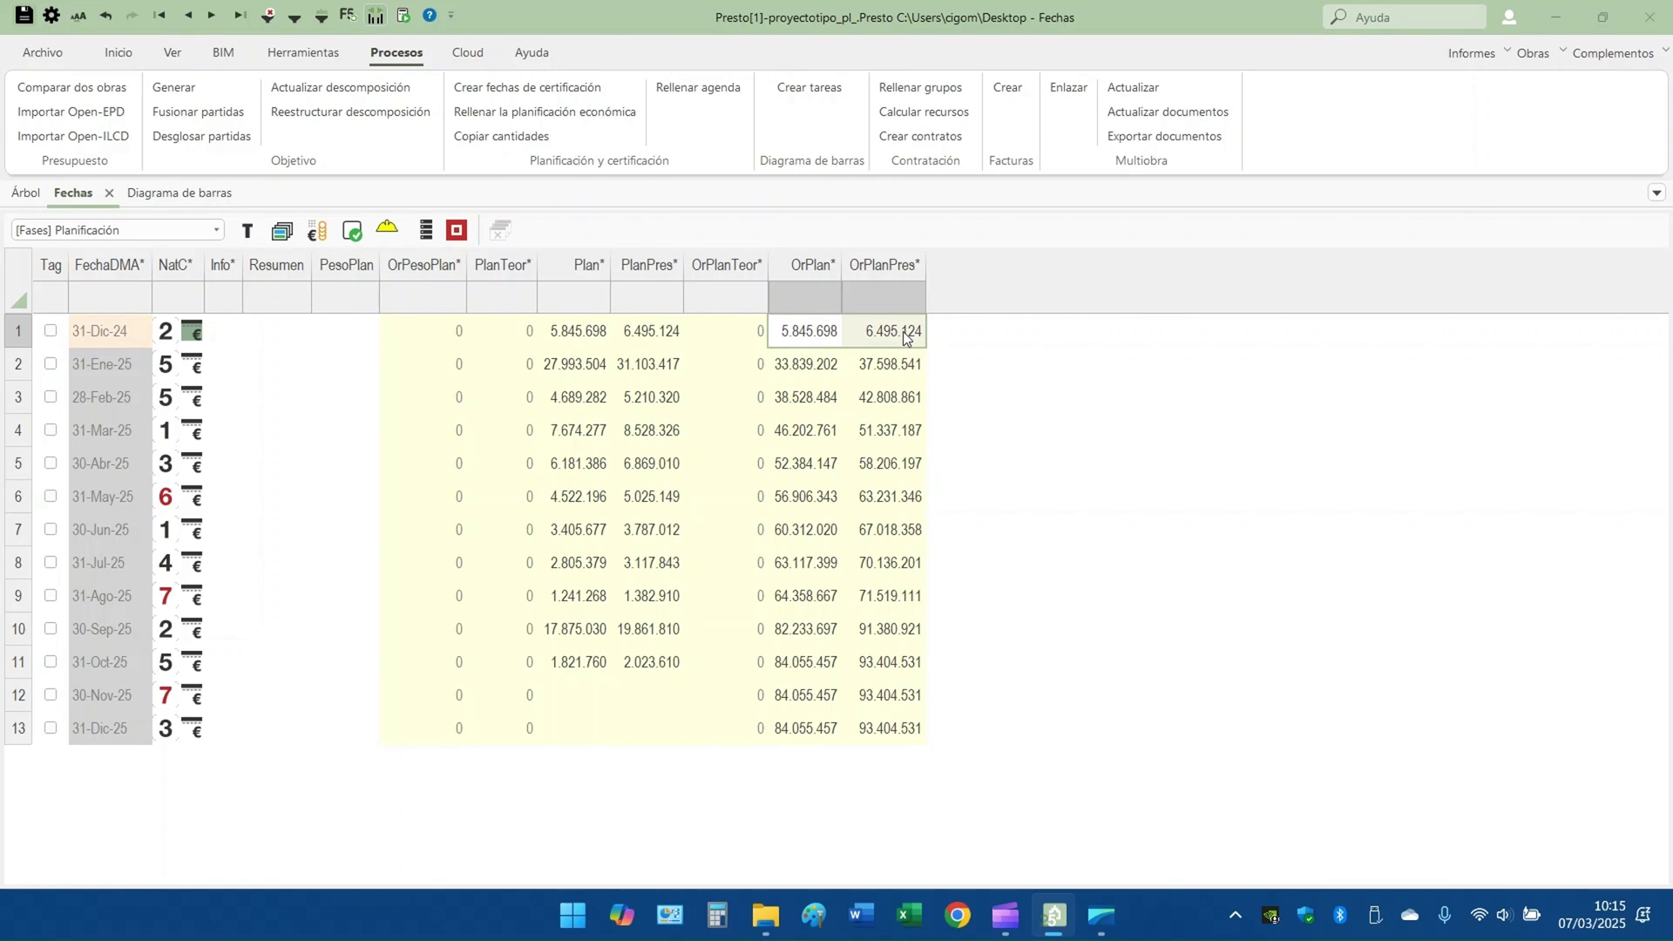
left_click(796, 368)
left_click_drag(796, 369, 875, 366)
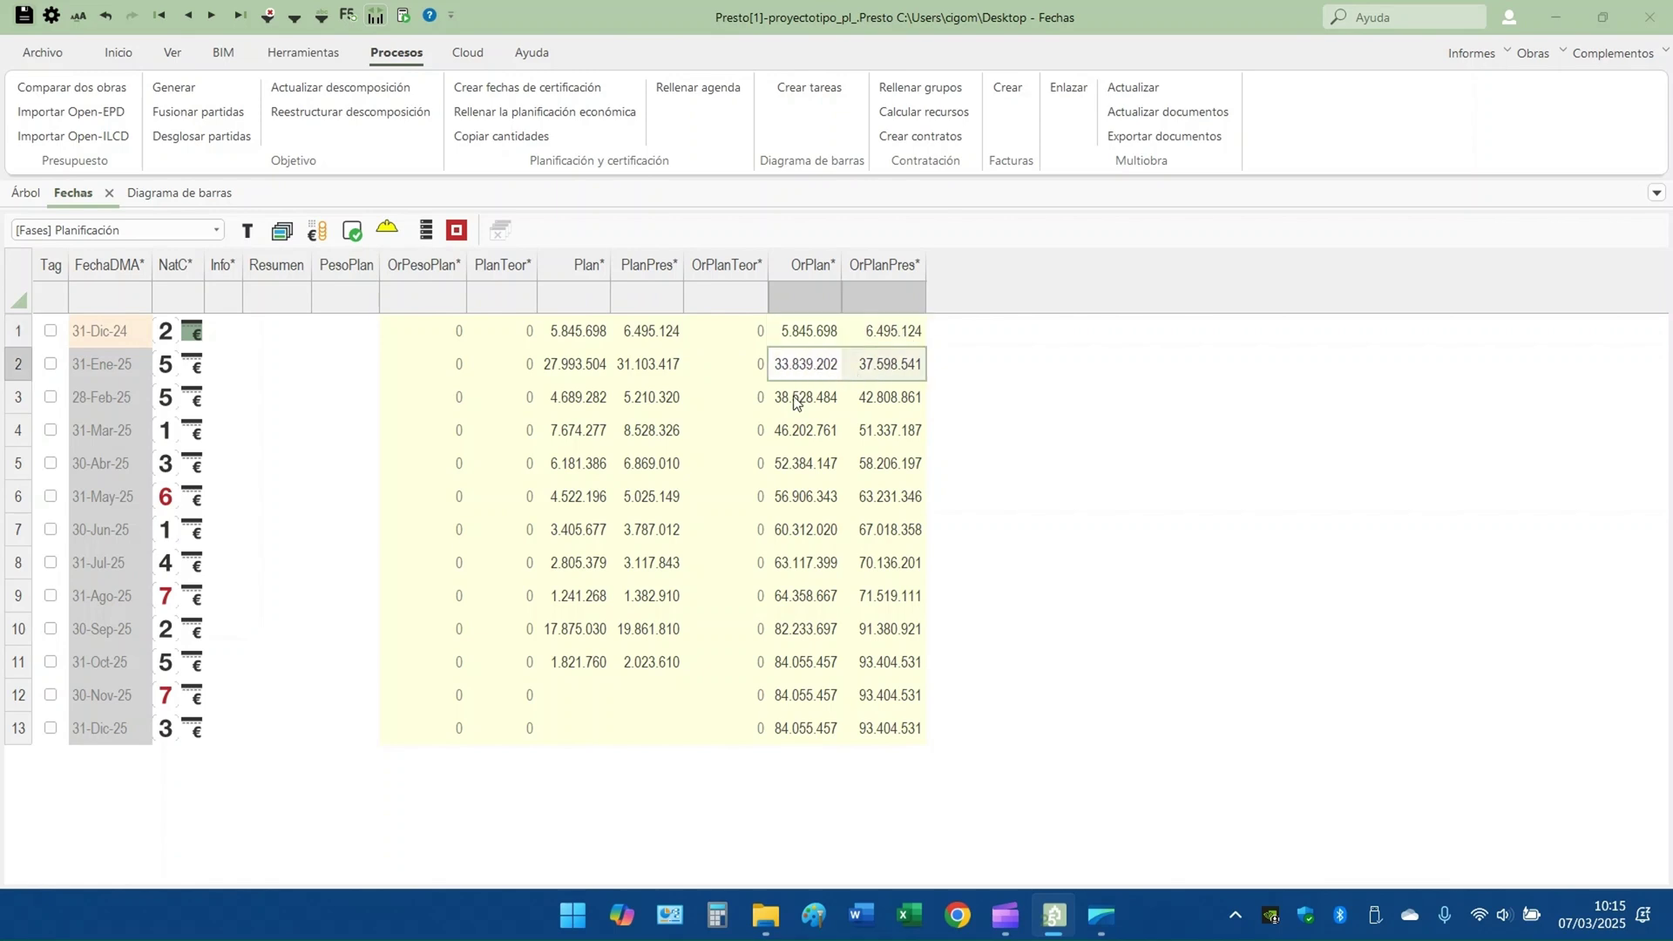
left_click_drag(796, 400, 908, 406)
left_click_drag(795, 427, 906, 475)
left_click(815, 493)
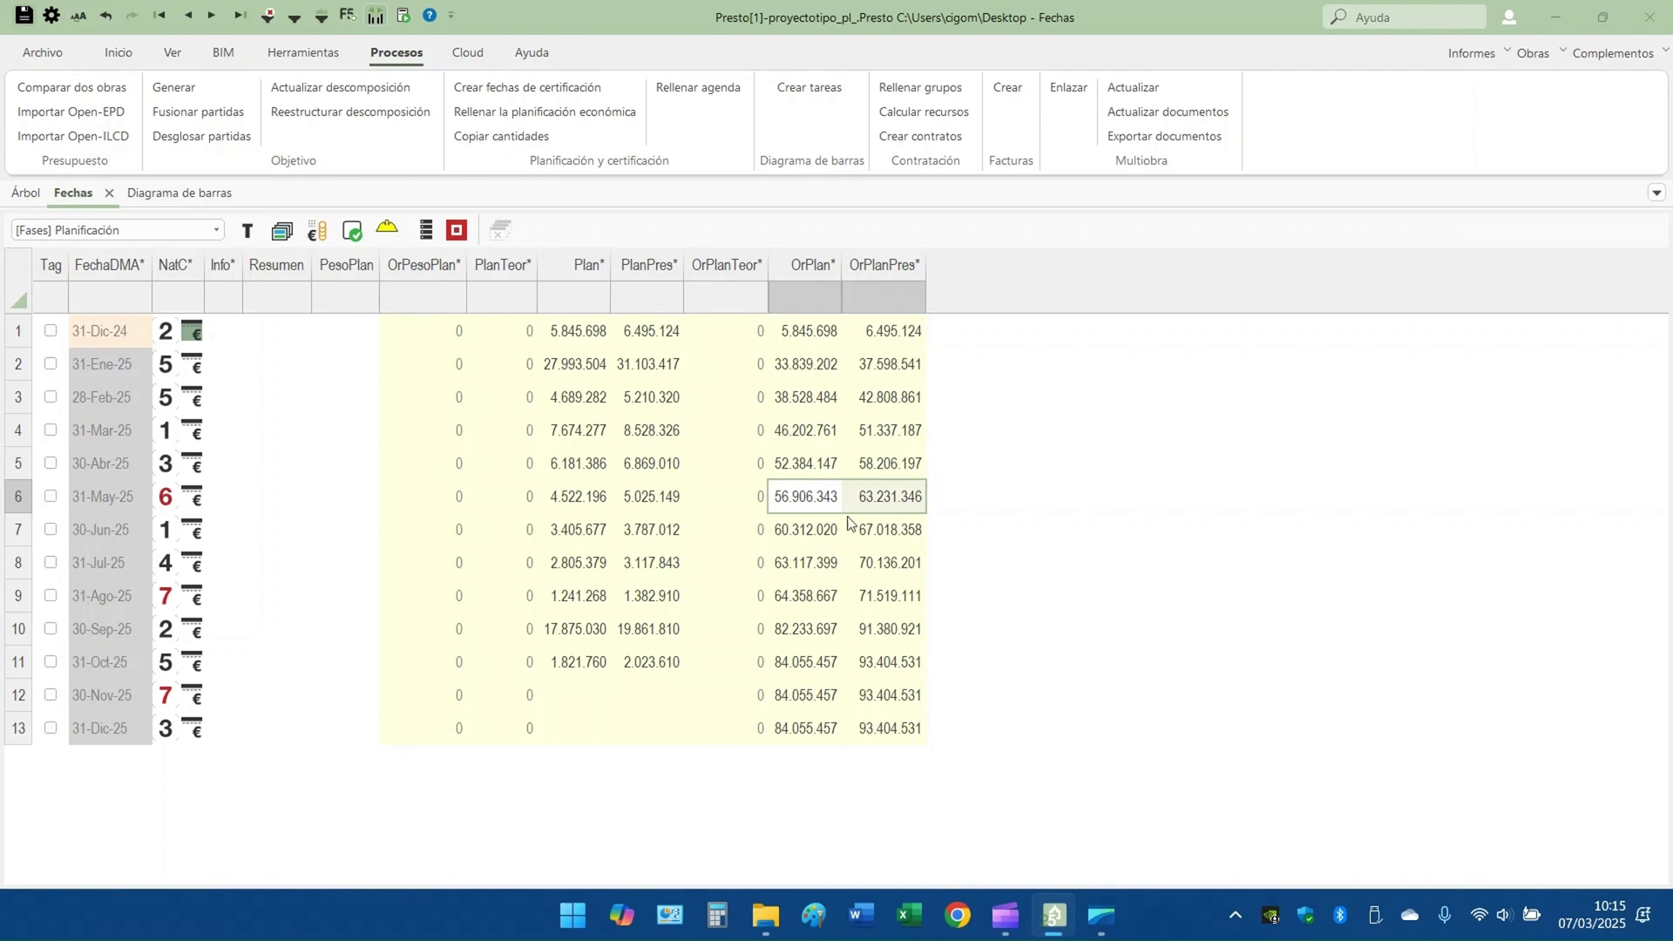
left_click(806, 533)
left_click_drag(802, 558, 872, 563)
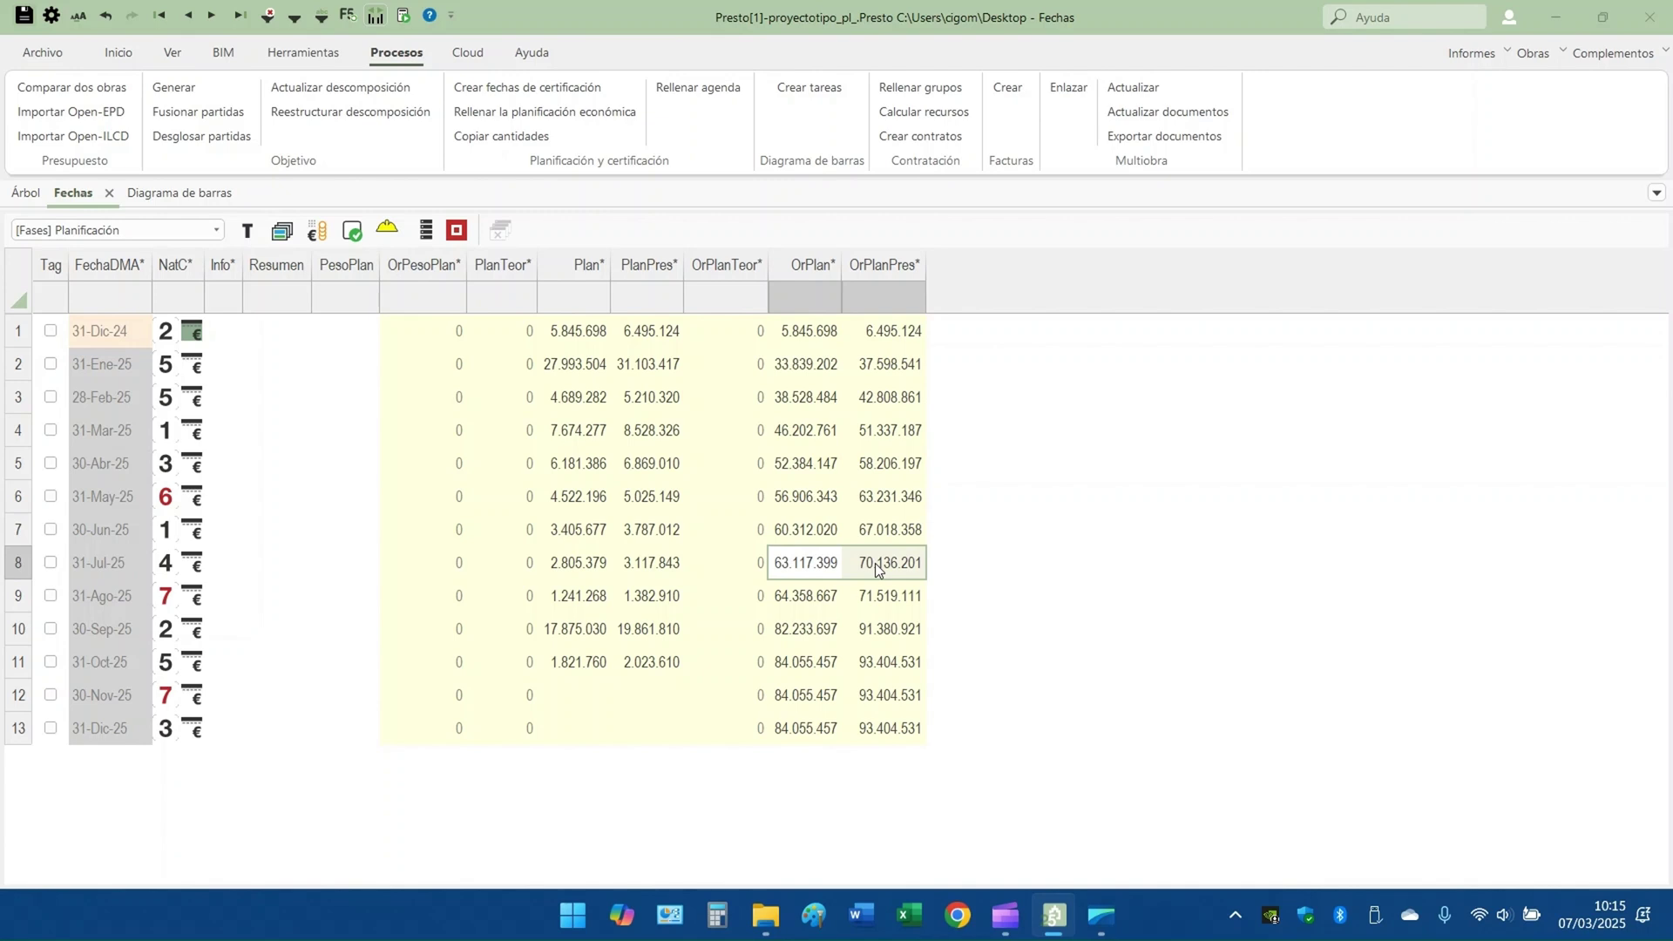
left_click(668, 460)
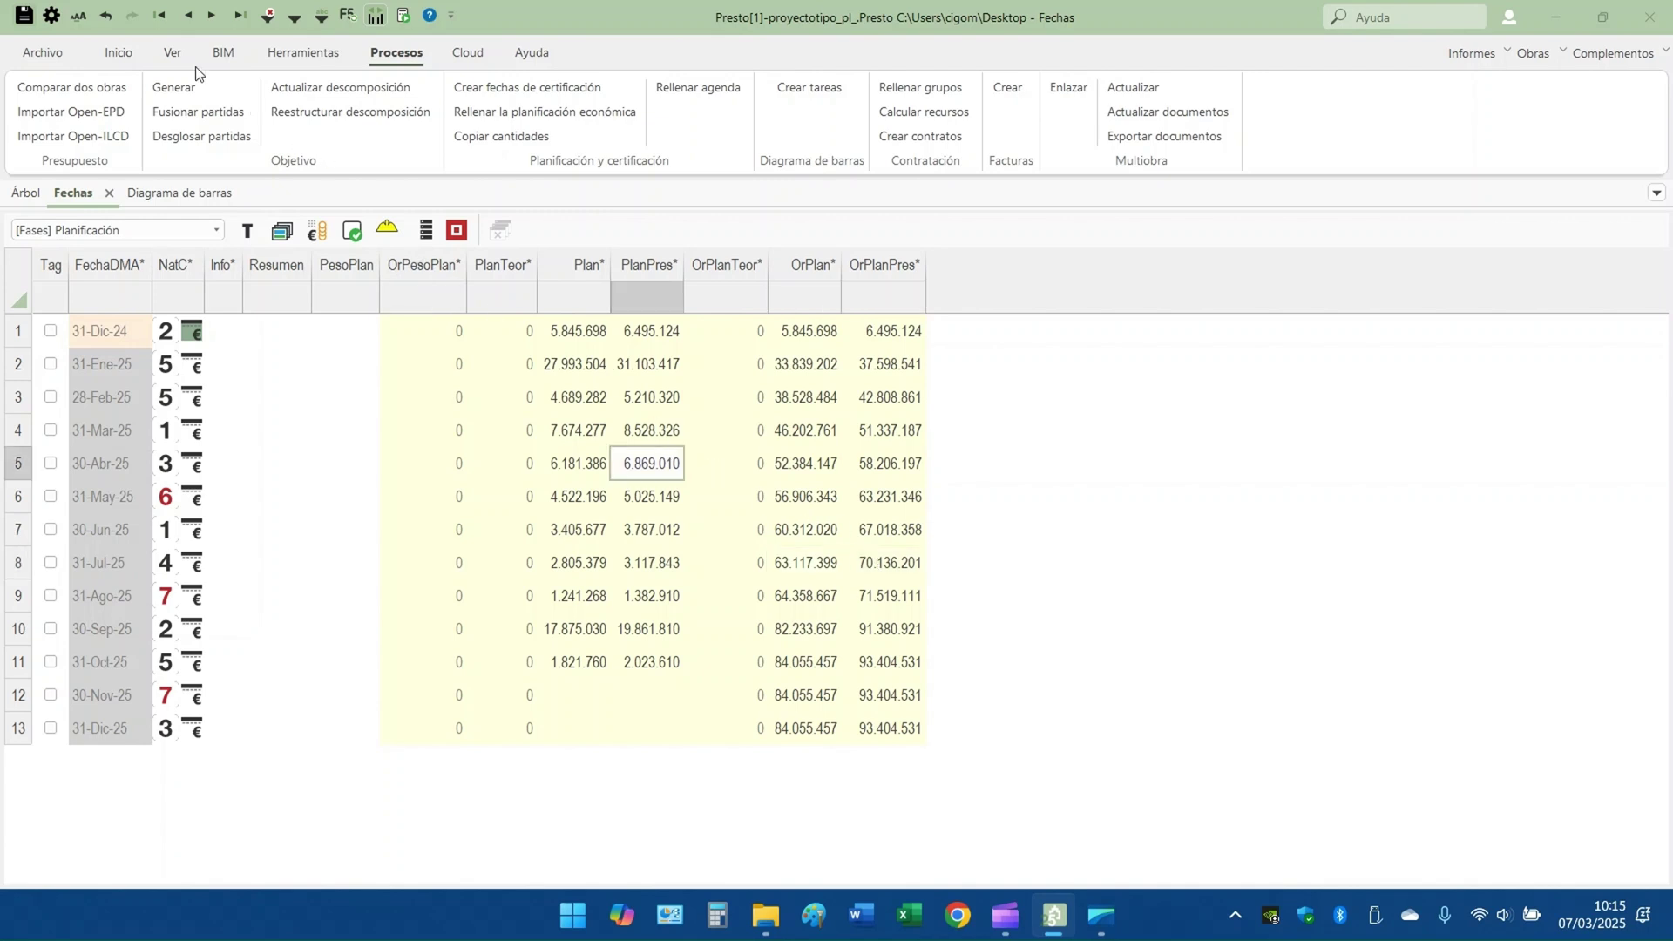
Export the phase dates table to Excel with template <Ninguna> and switch to the new workbook
left_click(118, 53)
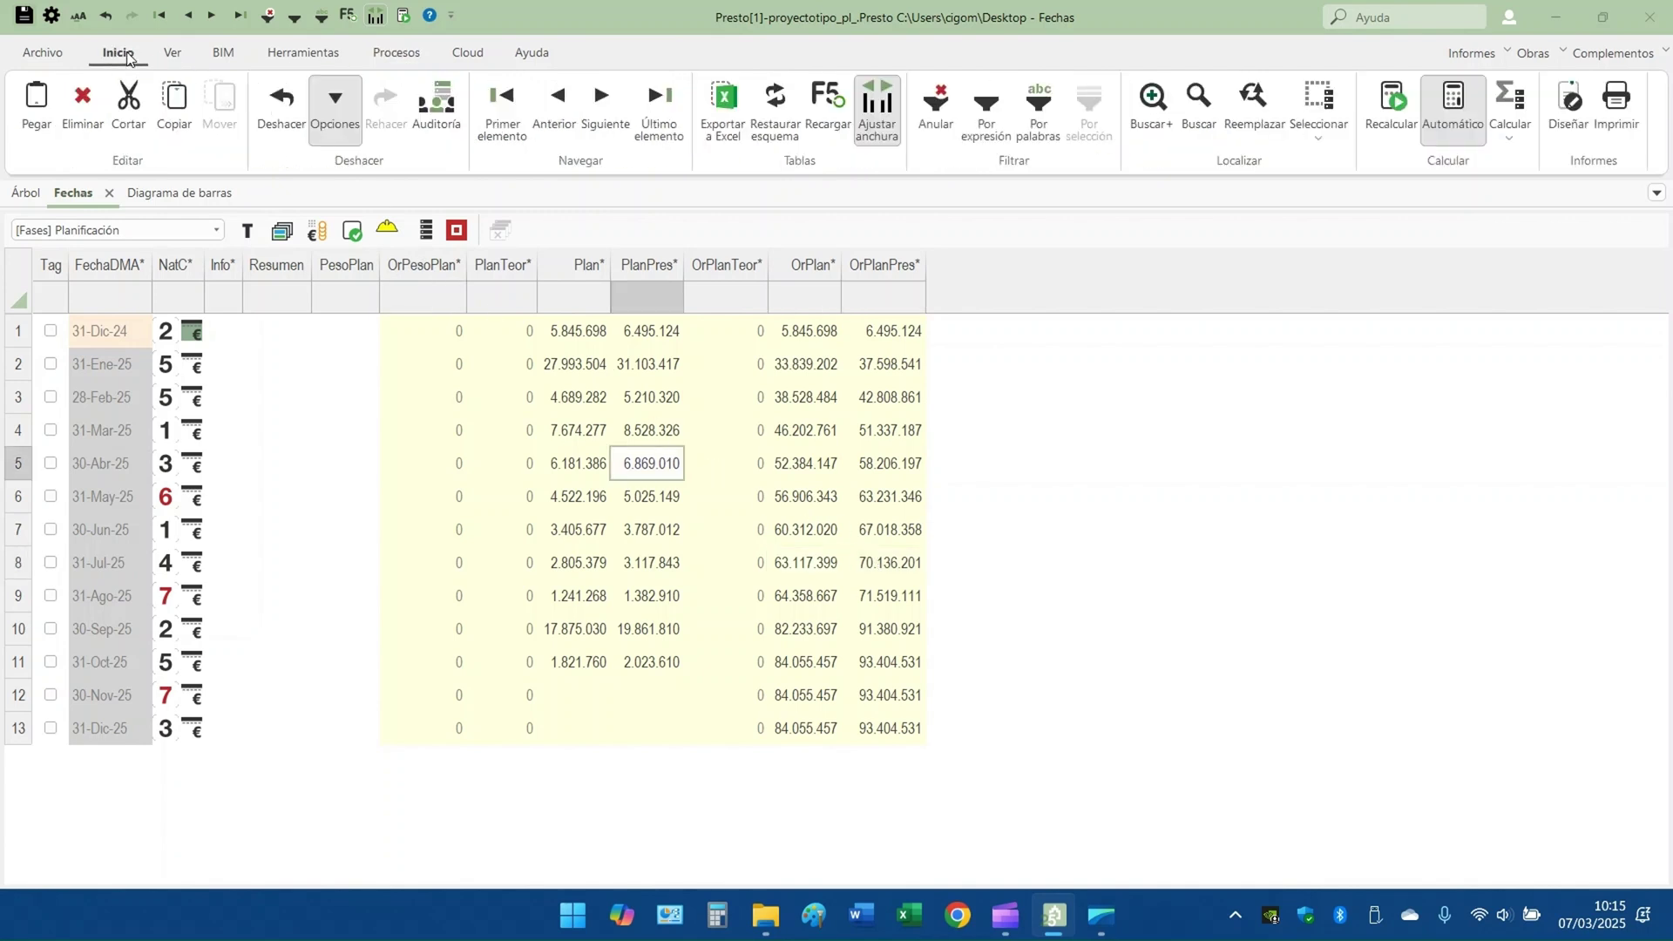
left_click(743, 128)
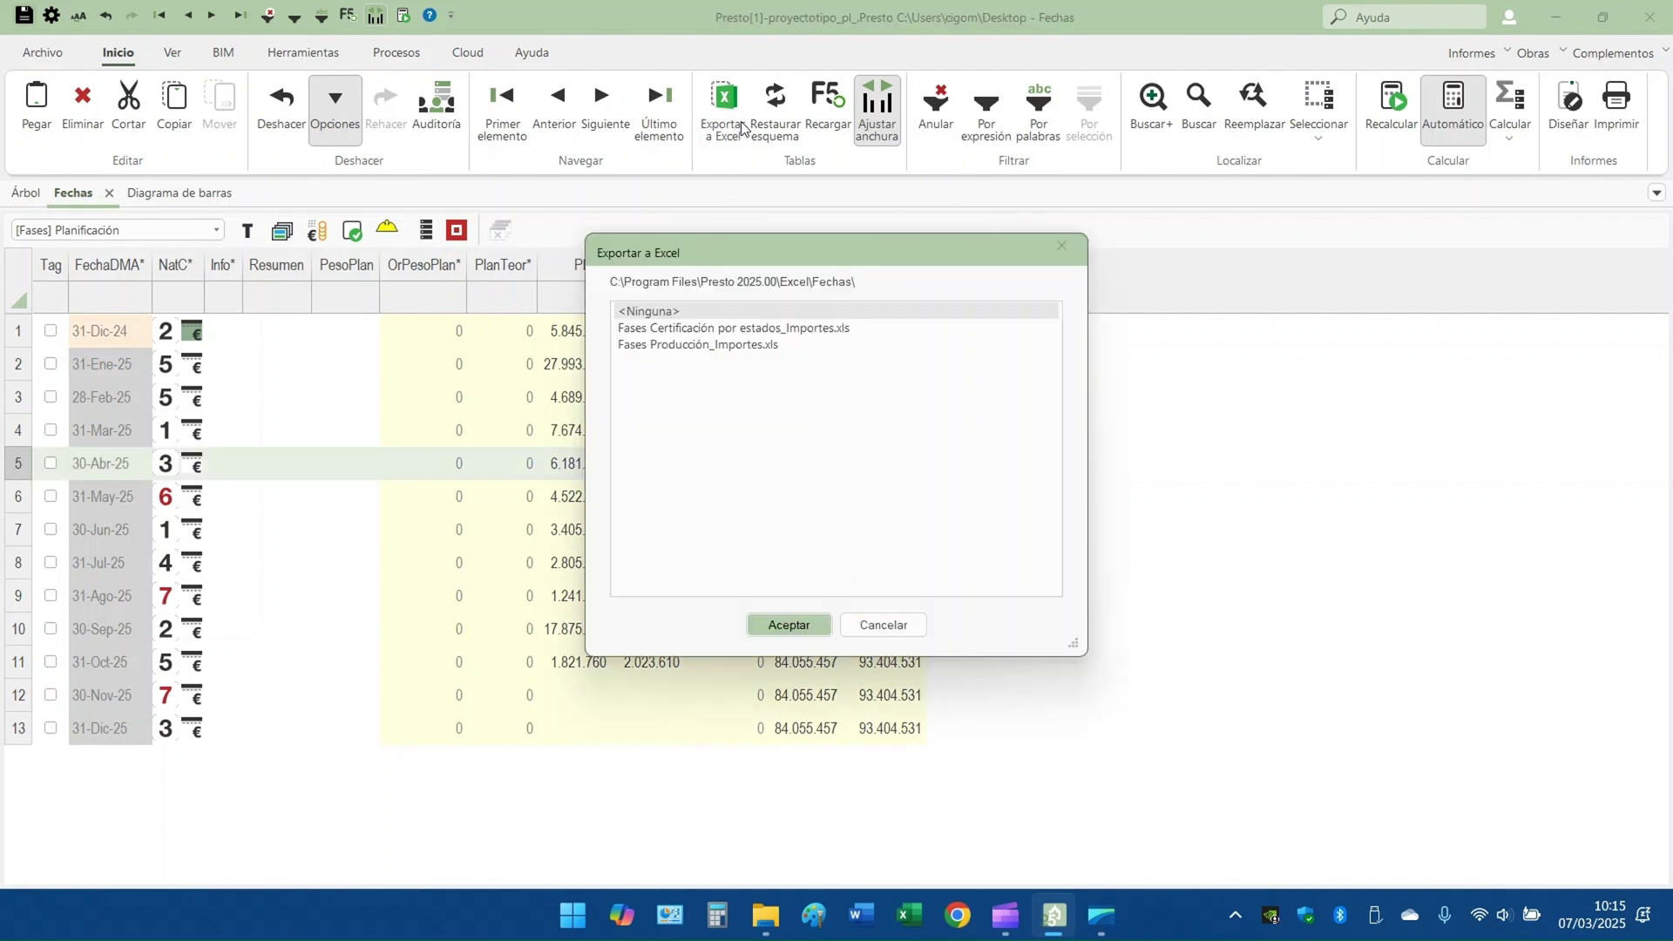
left_click(808, 624)
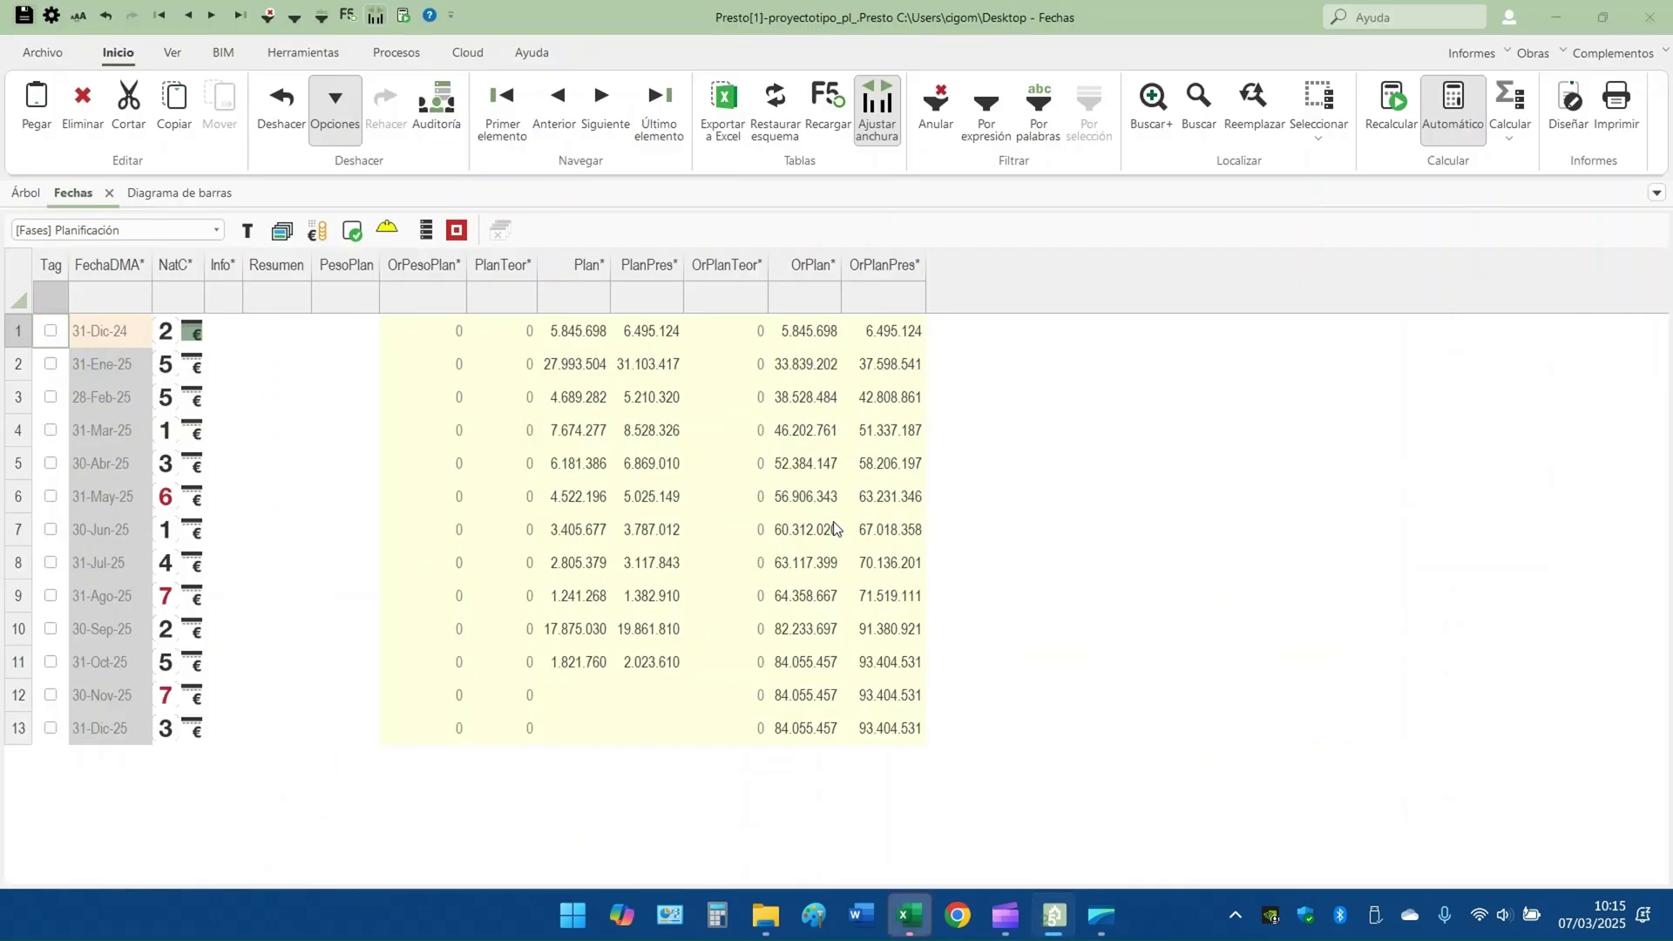
left_click(907, 915)
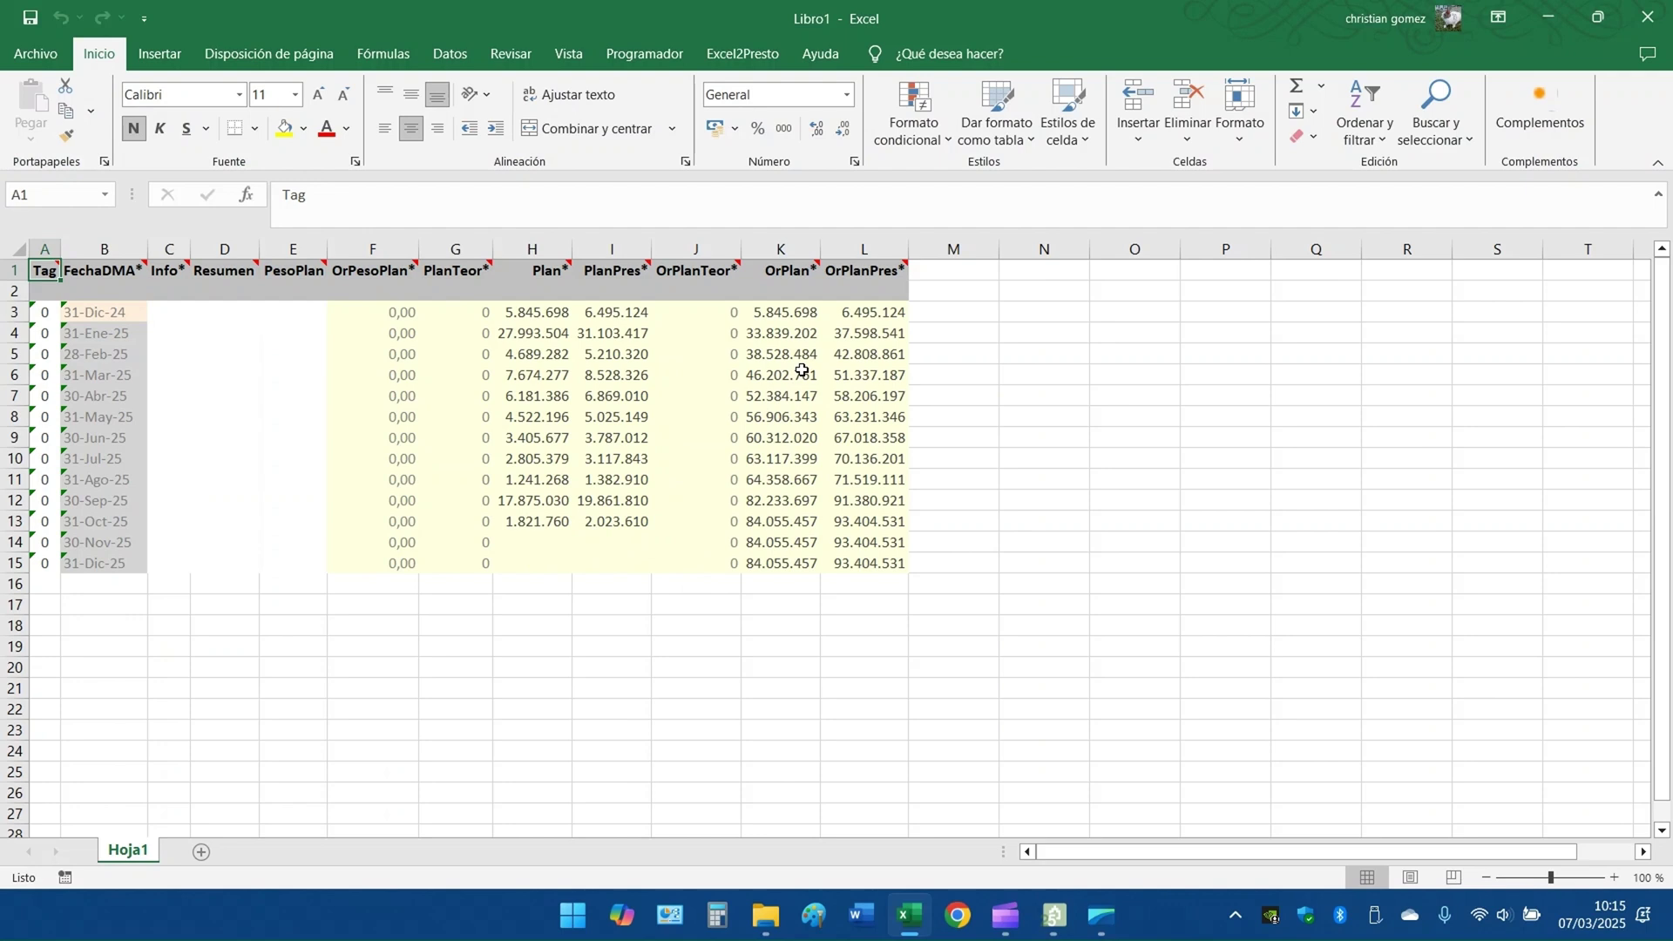
Insert a scatter chart with smooth lines and markers from the FechaDMA, OrPlan and OrPlanPres columns, placed beside the table
left_click(105, 249)
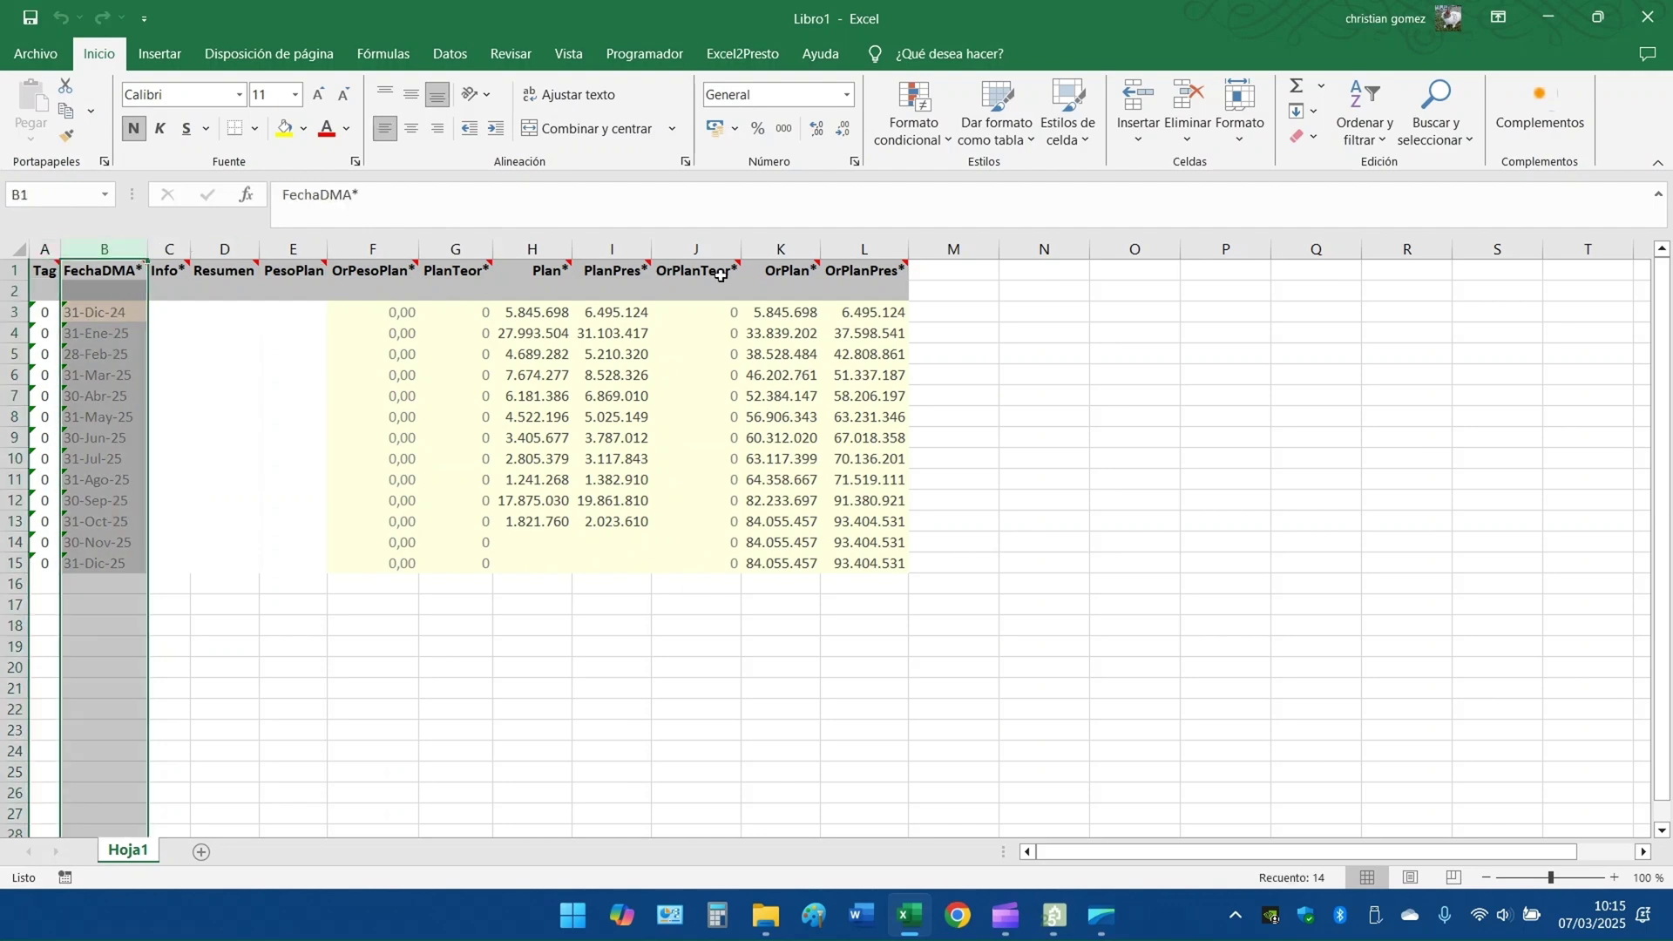
left_click(780, 249, "ctrl")
left_click(862, 249, "ctrl")
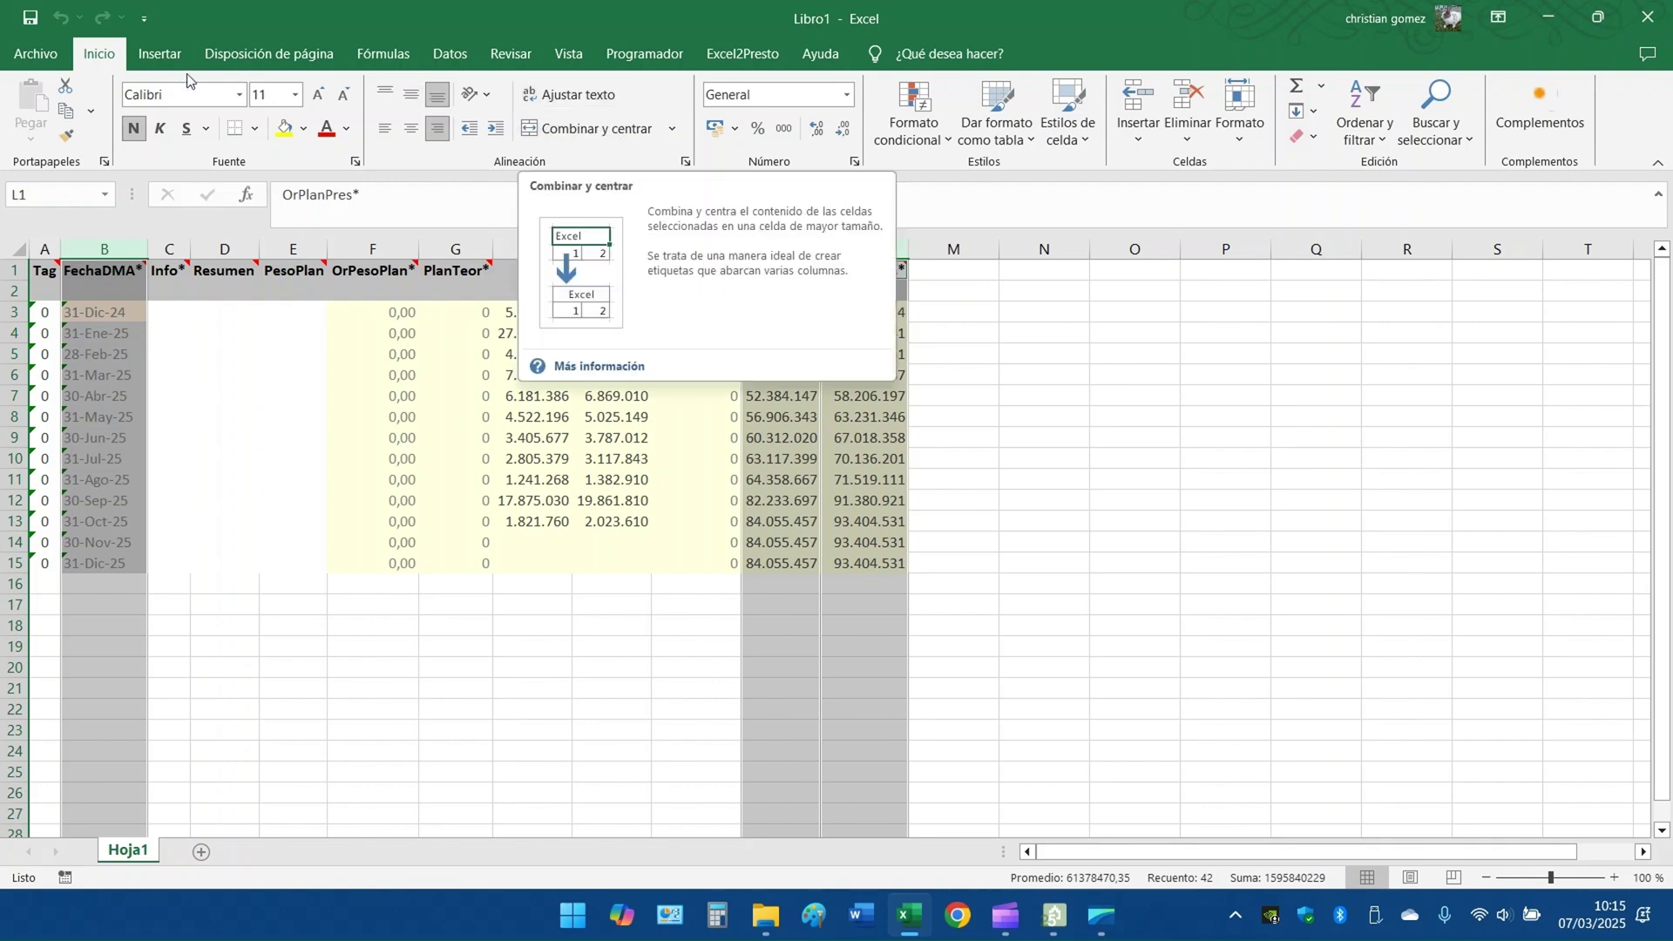
left_click(161, 54)
left_click(614, 137)
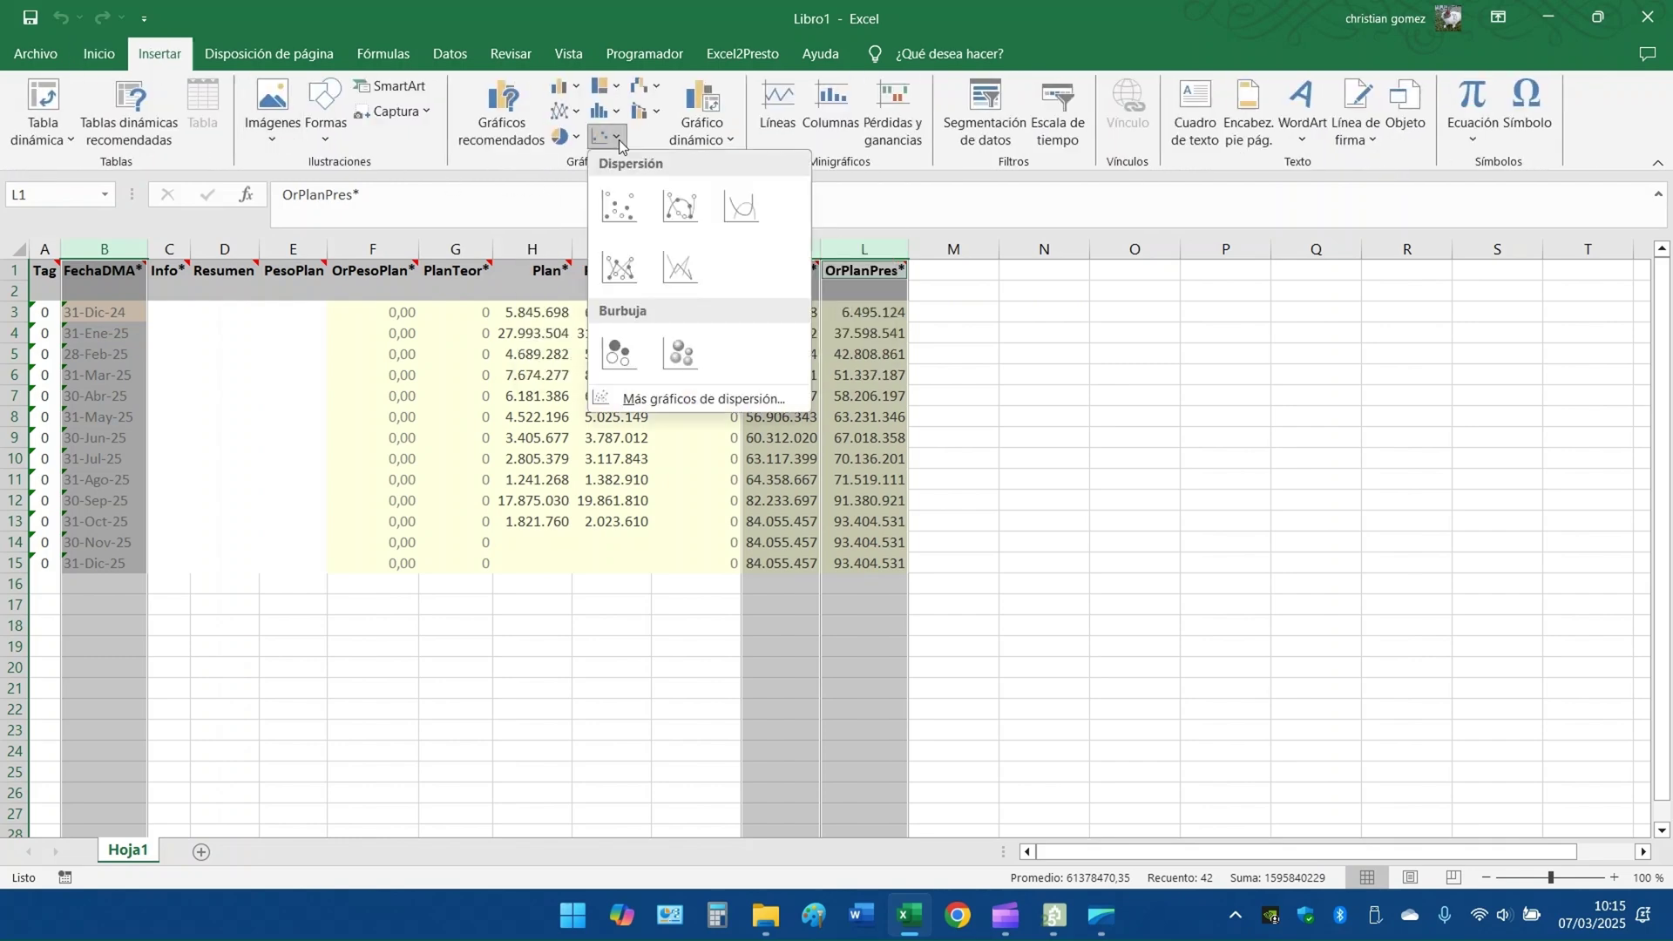
left_click(683, 208)
mouse_move(963, 418)
left_mouse_down()
mouse_move(1289, 374)
mouse_move(1309, 305)
left_mouse_up()
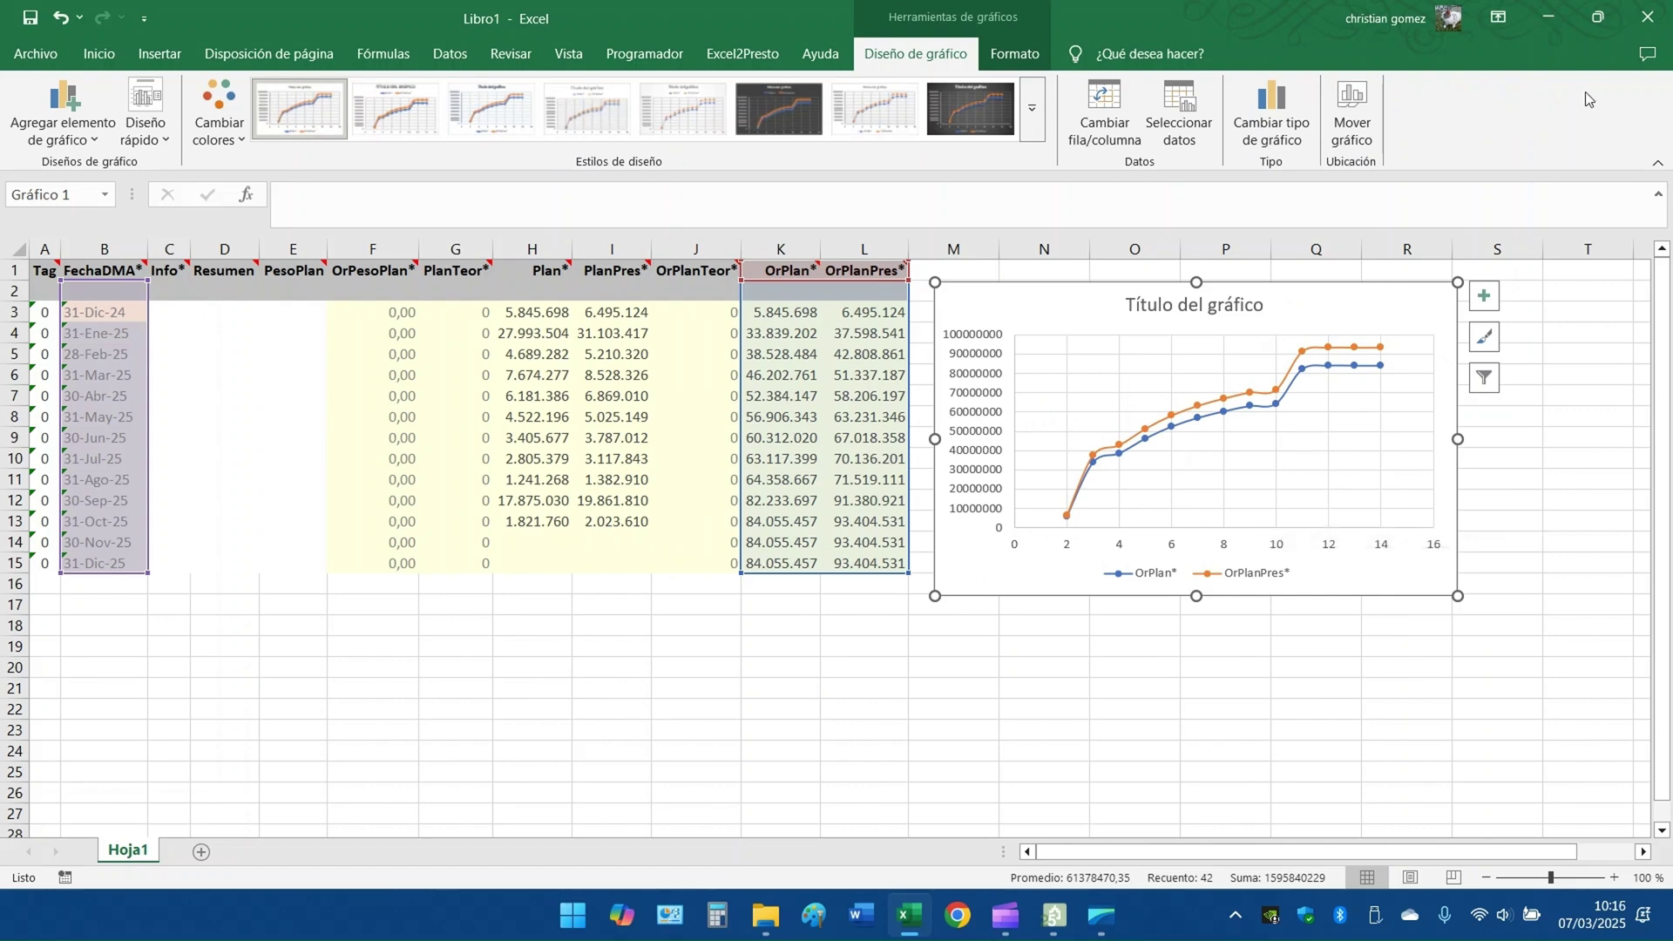
Return to Presto and show the concepts list with the [Naturalezas básicas] | RECURSOS scheme
left_click(1552, 22)
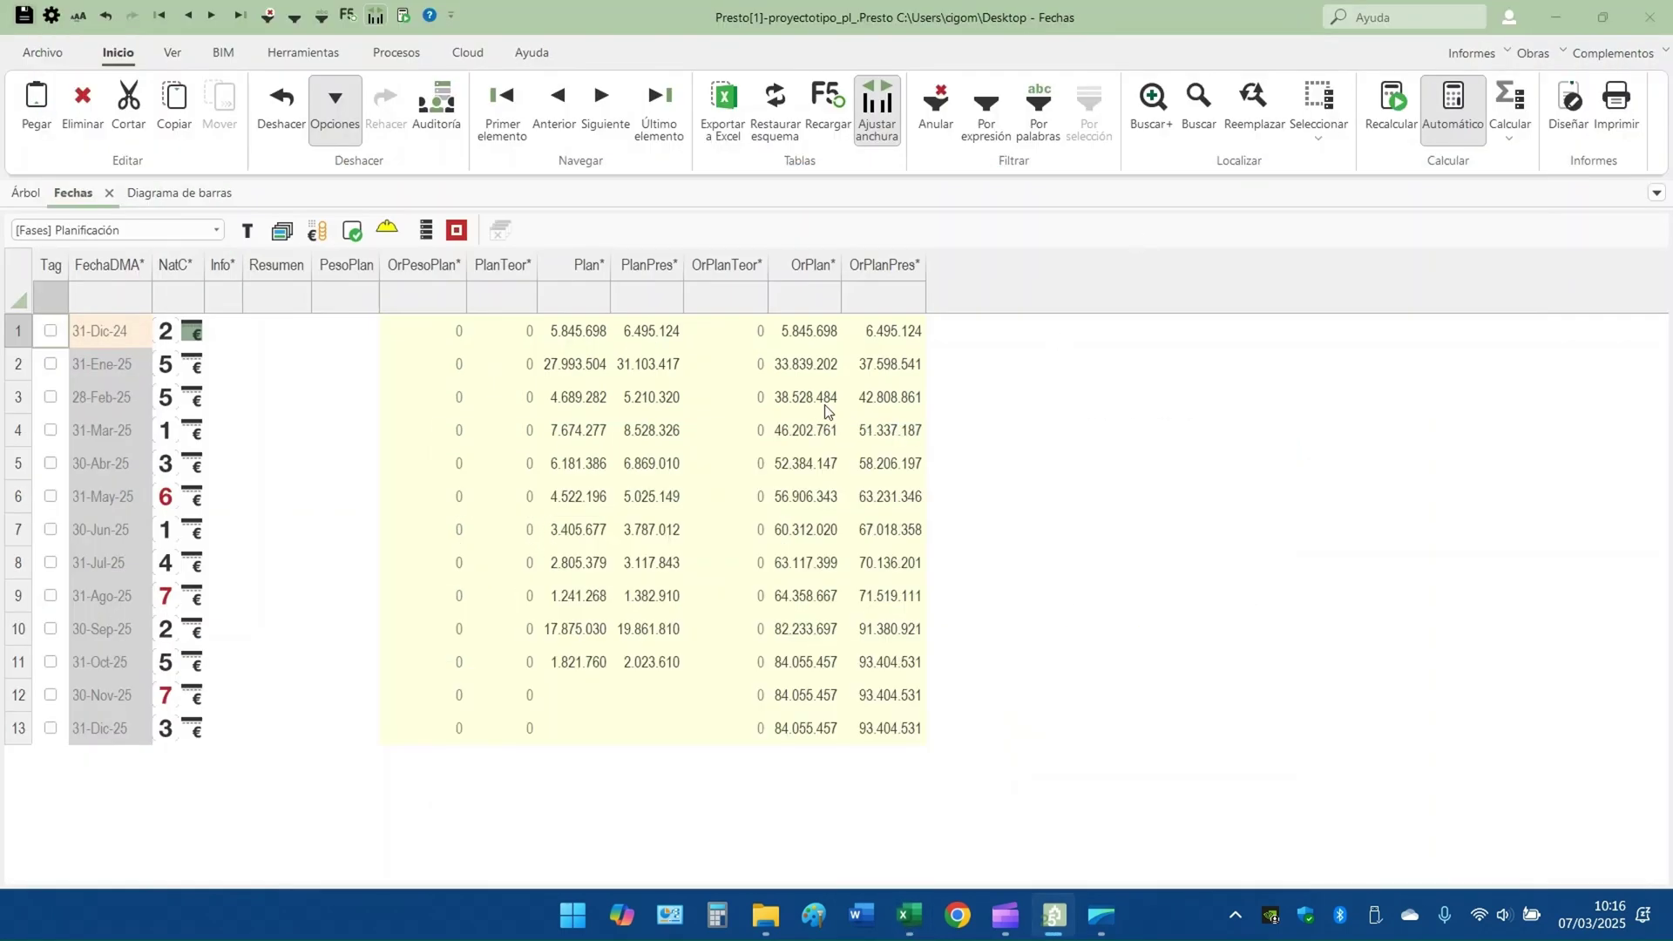
left_click(819, 403)
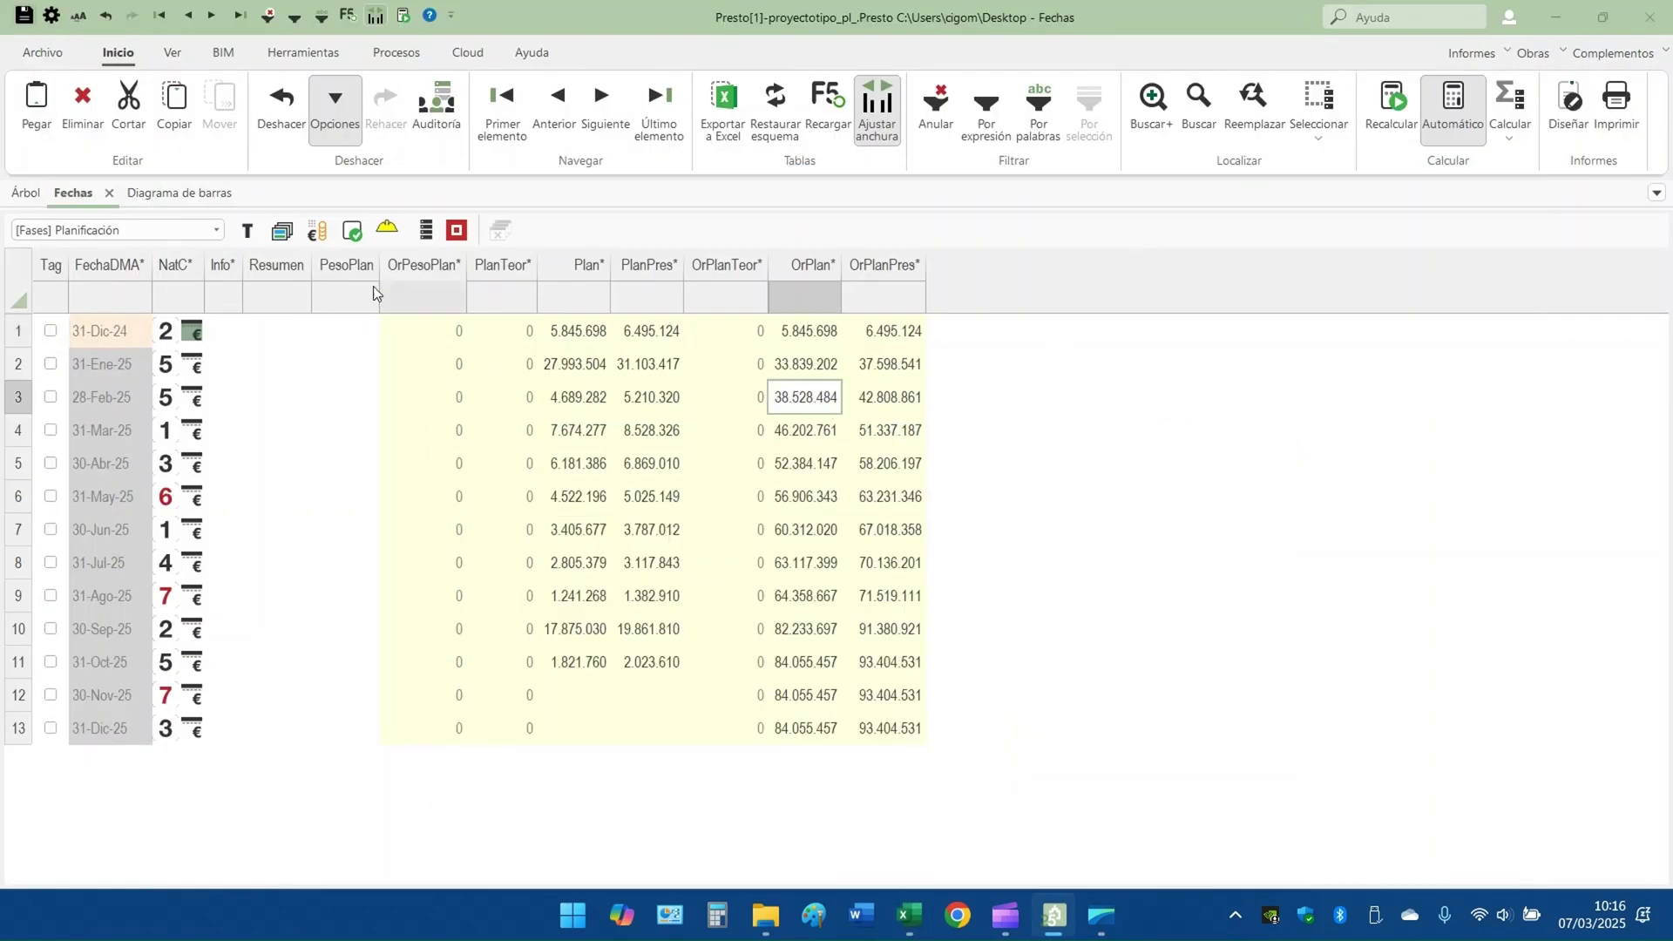
left_click(27, 193)
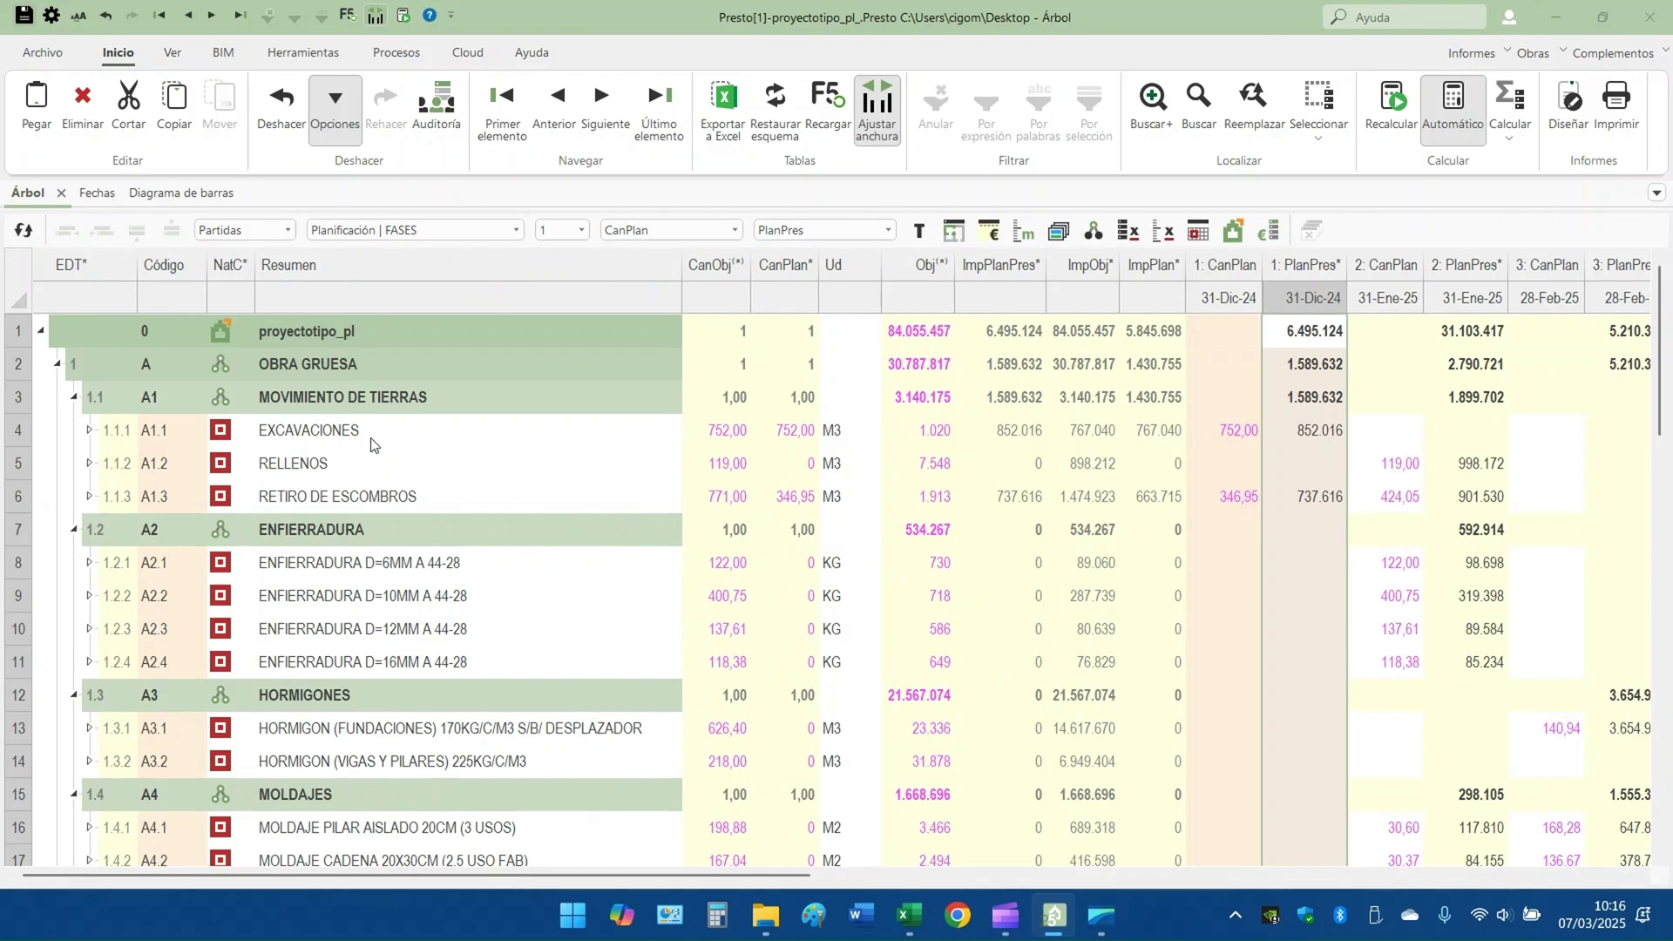
left_click(173, 58)
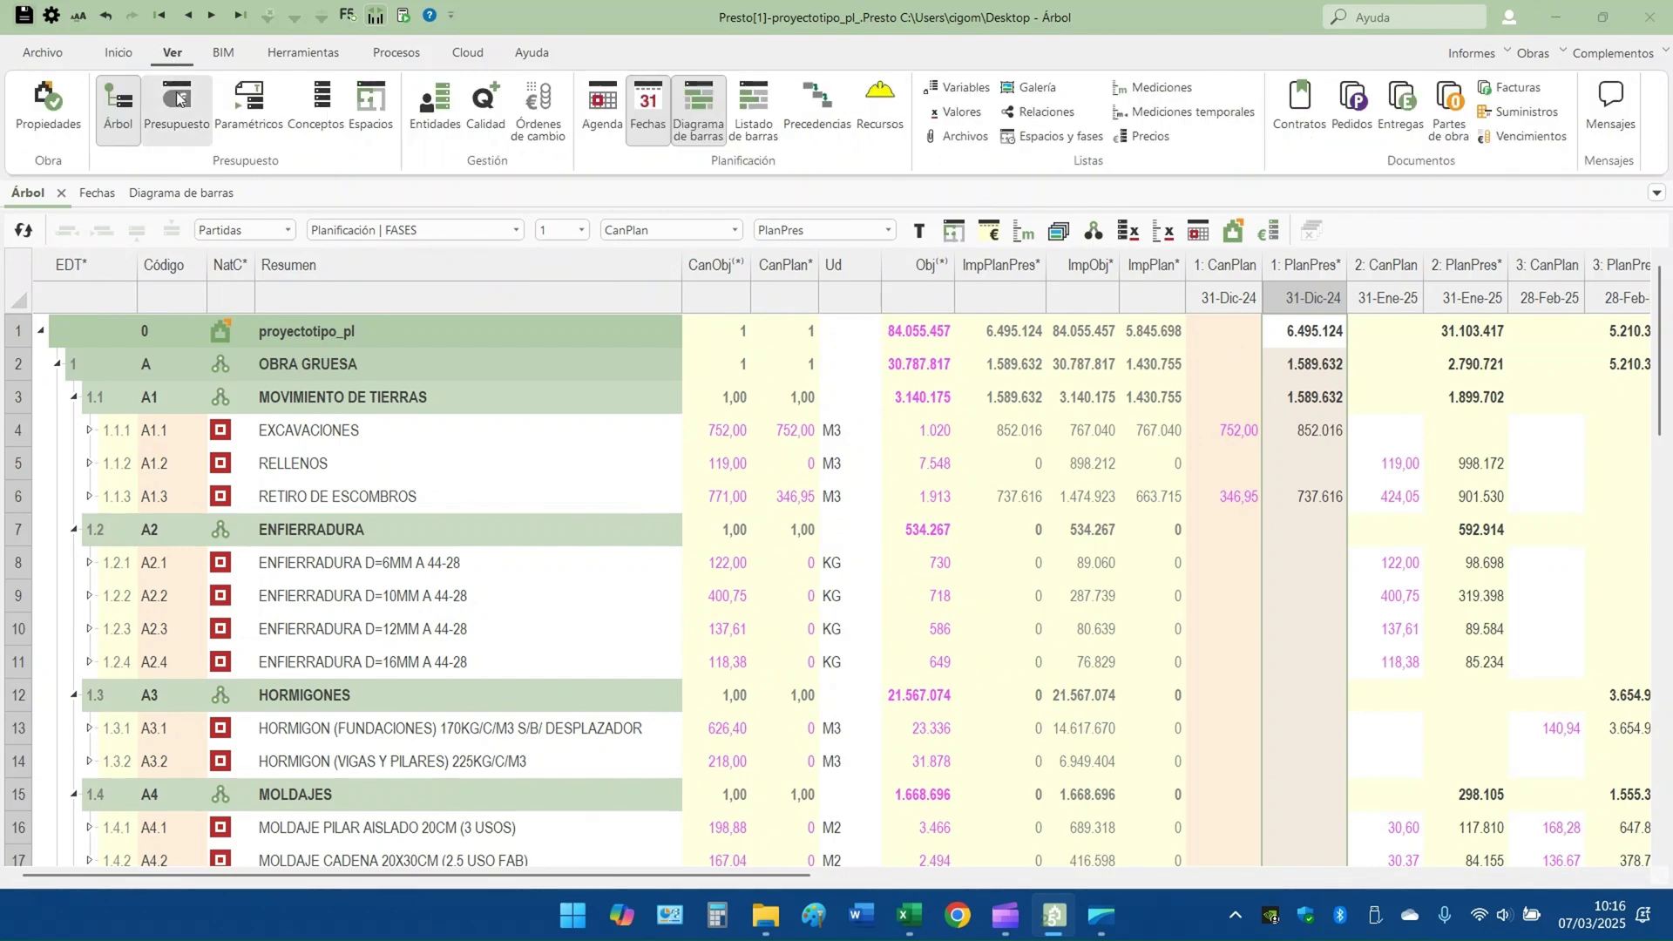
left_click(316, 131)
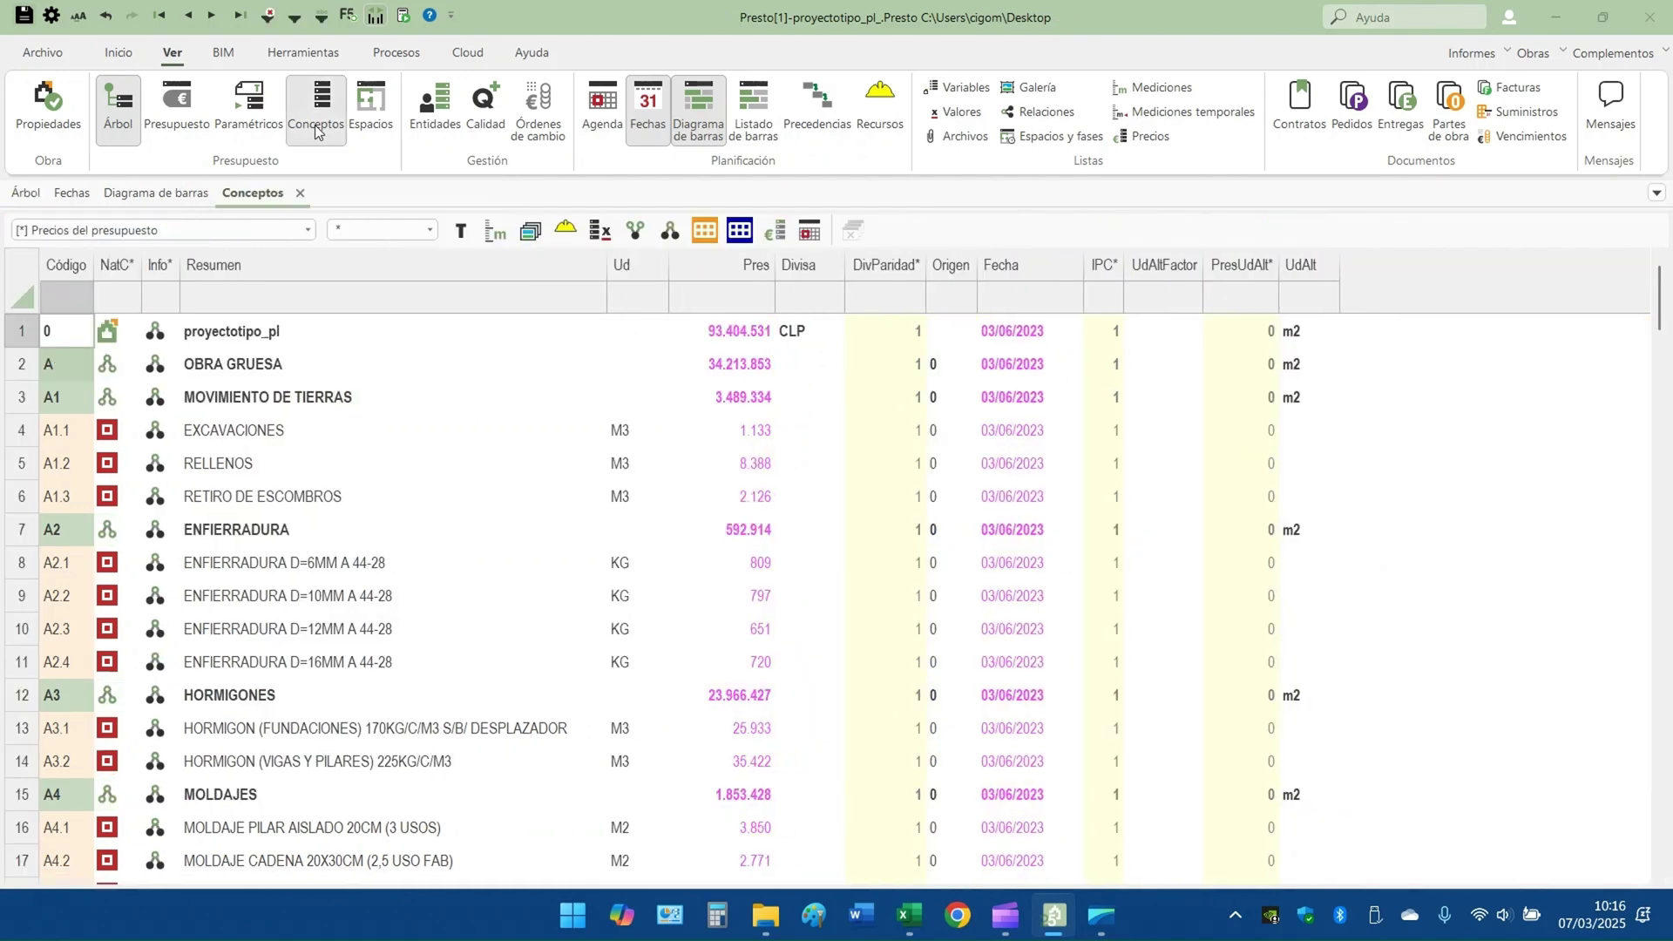
left_click(253, 234)
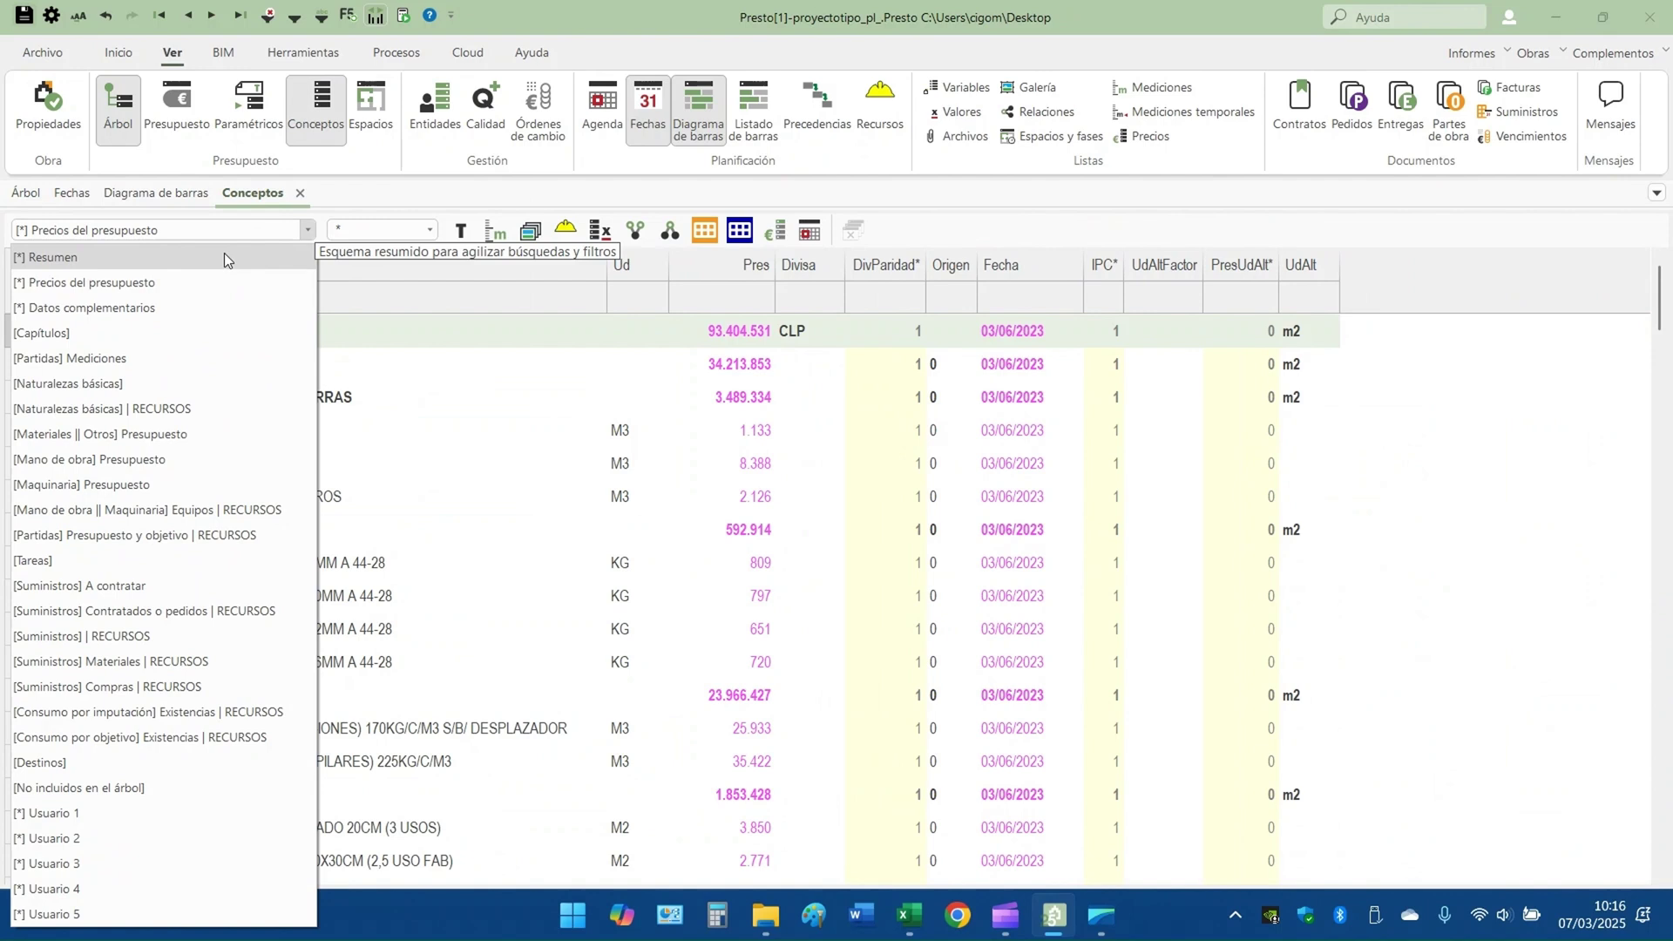
left_click(171, 411)
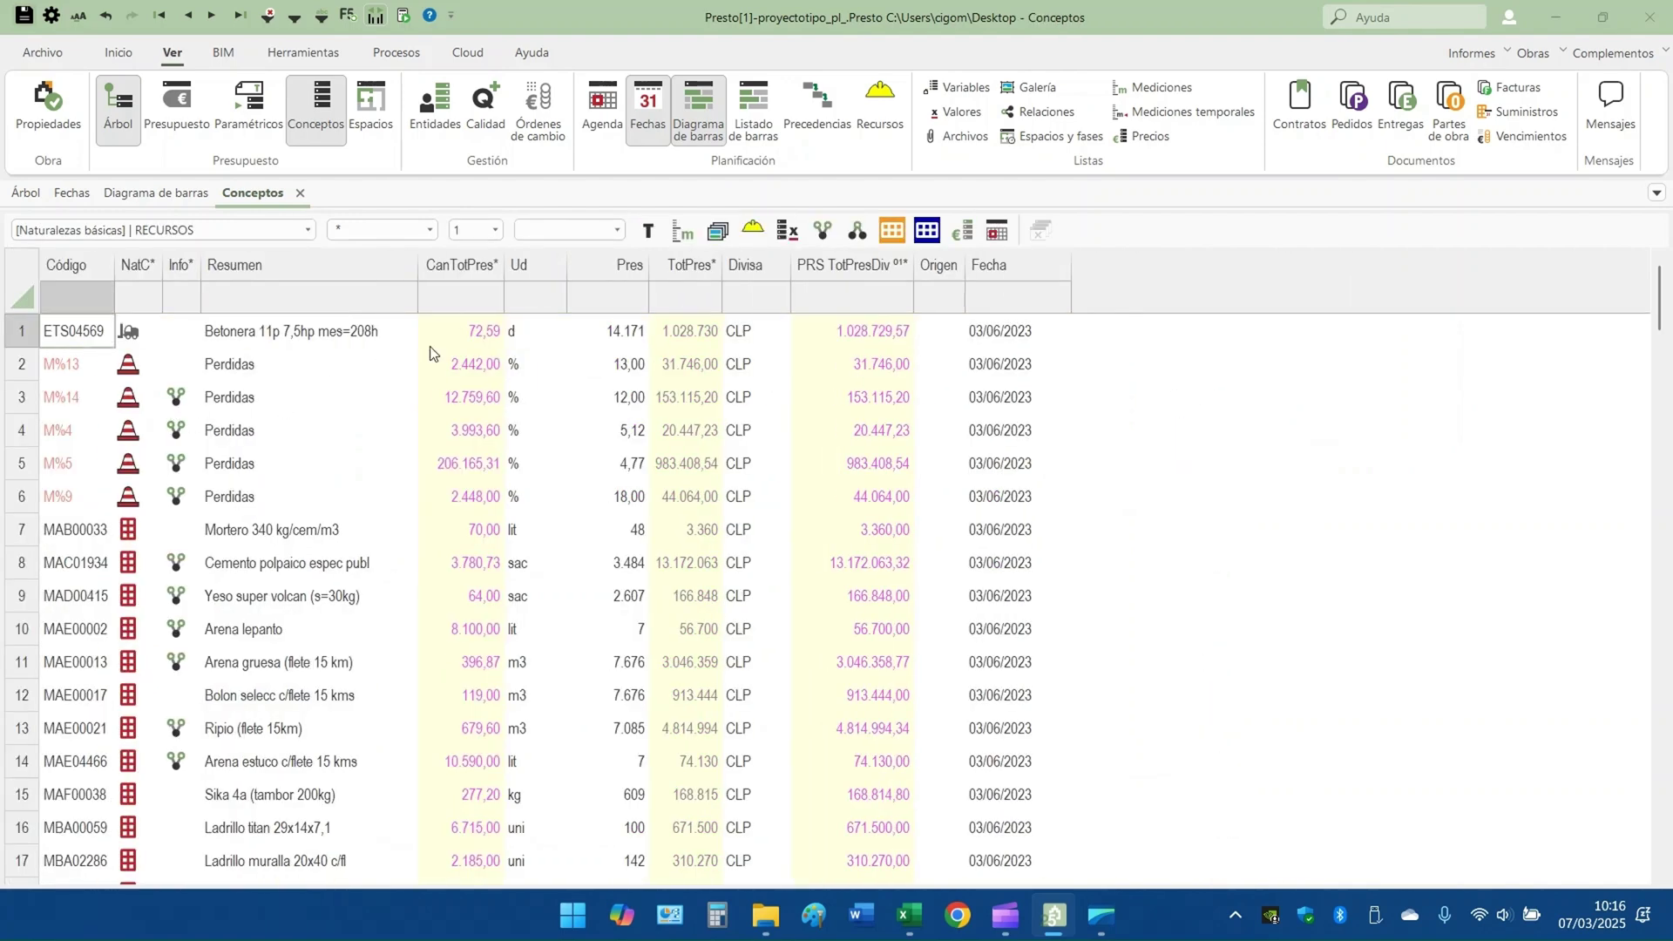
Display the planned quantity CanPlan by phase for the basic resources and look through the list
left_click(593, 236)
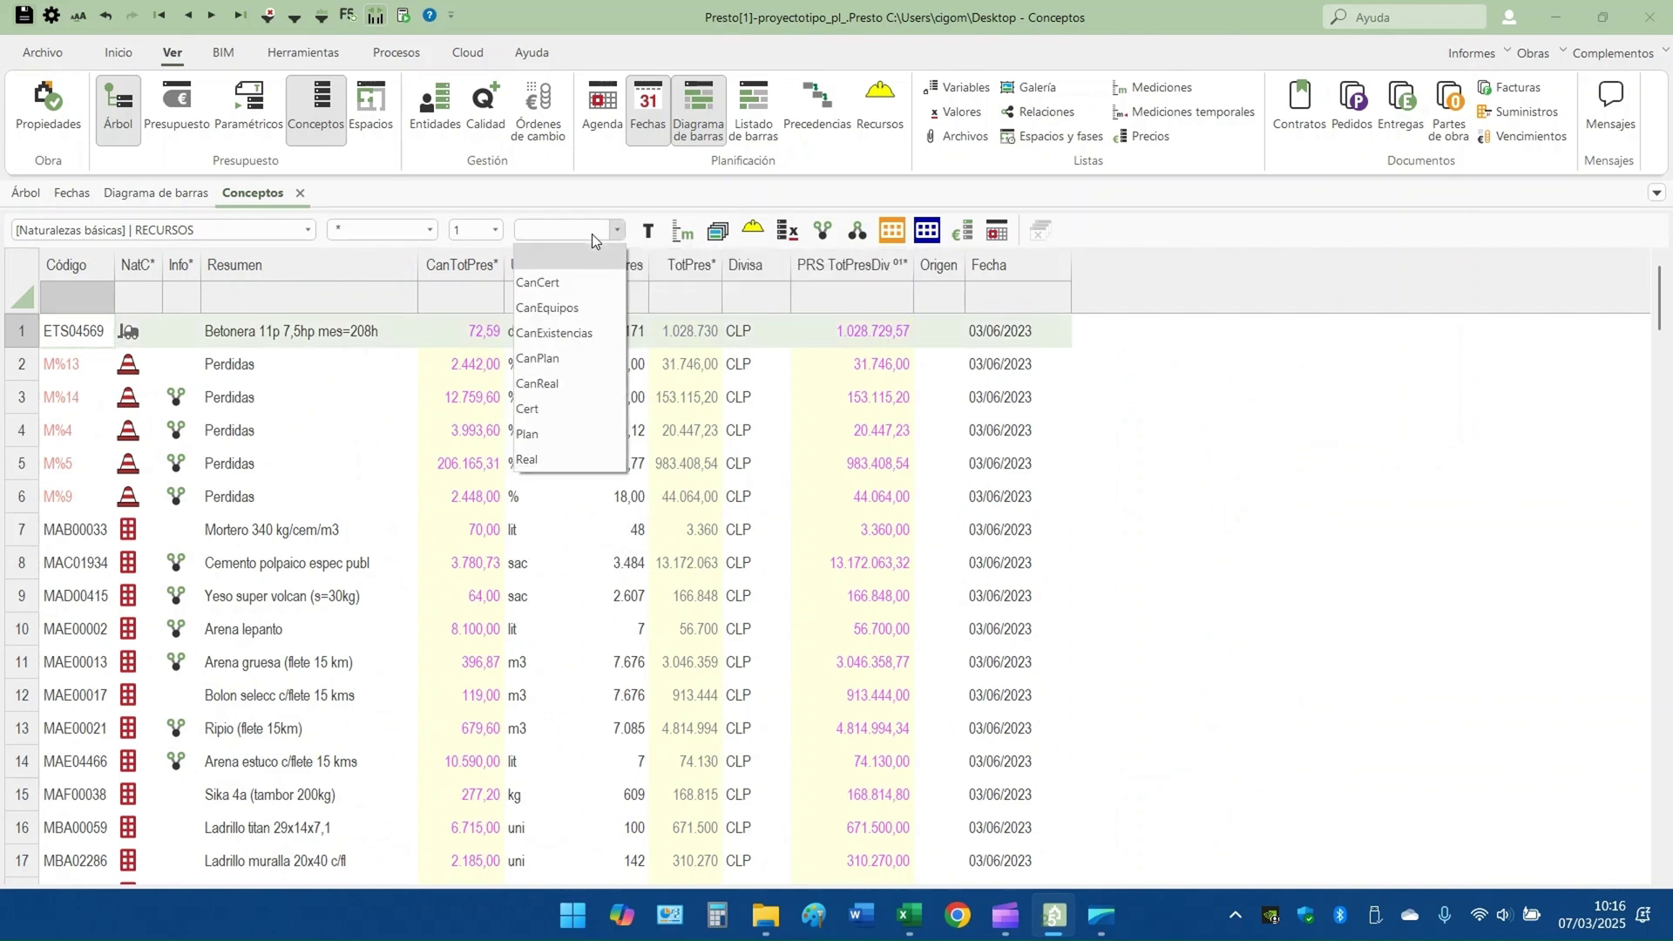
left_click(573, 372)
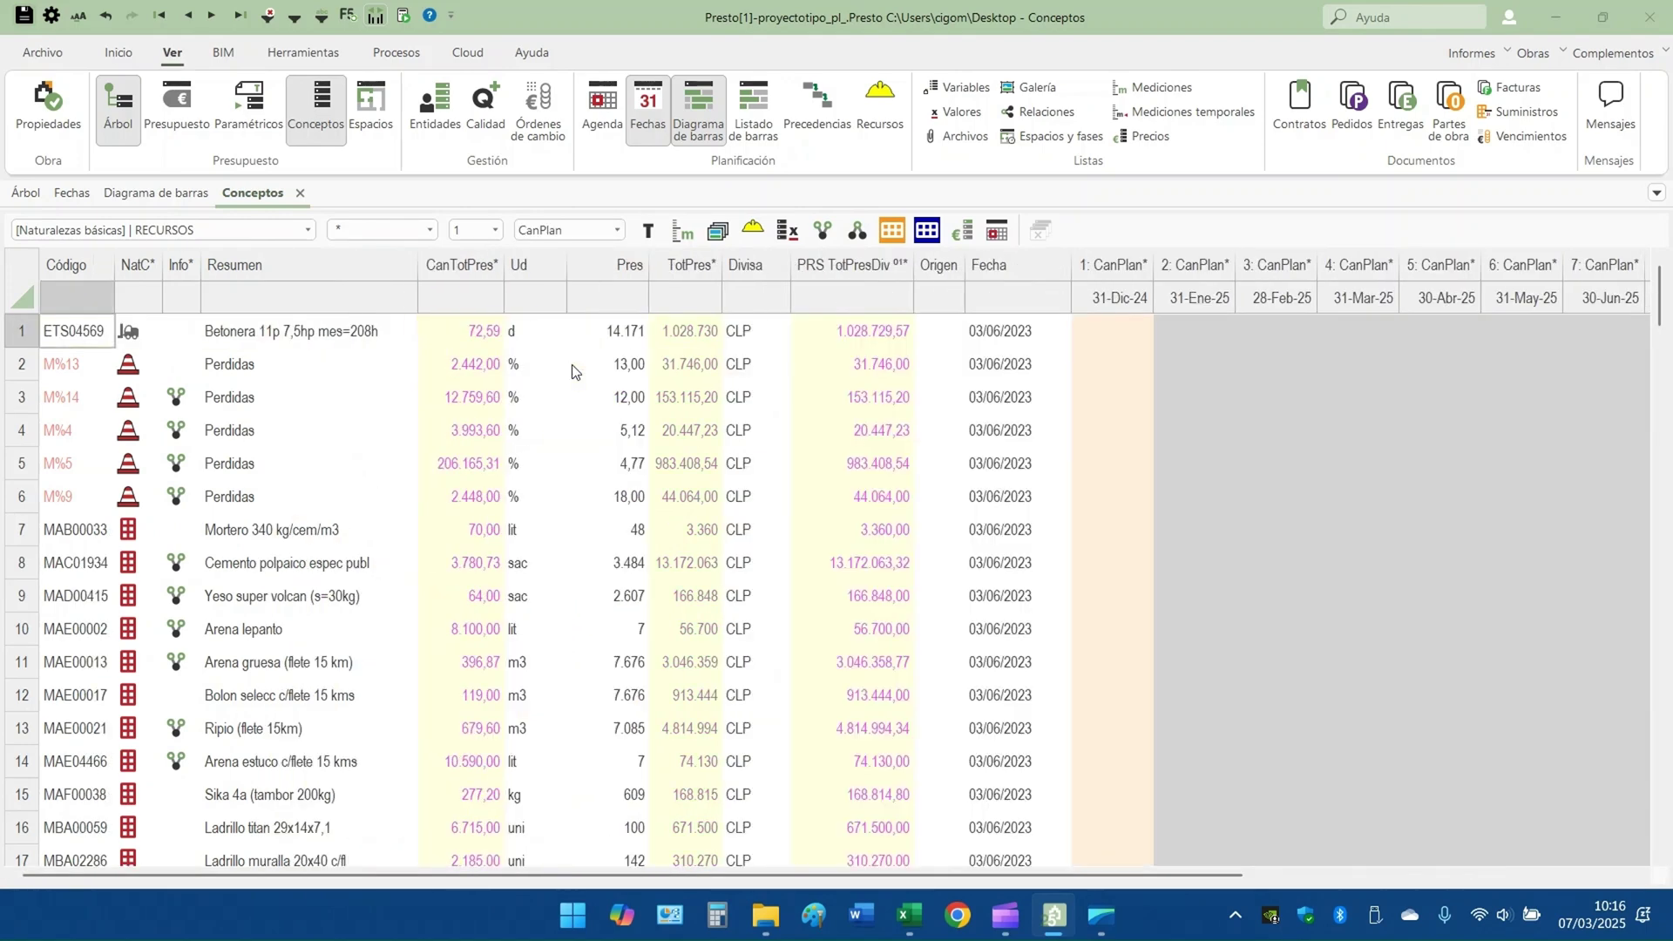
mouse_move(1158, 878)
left_mouse_down()
mouse_move(1568, 878)
mouse_move(1180, 878)
left_mouse_up()
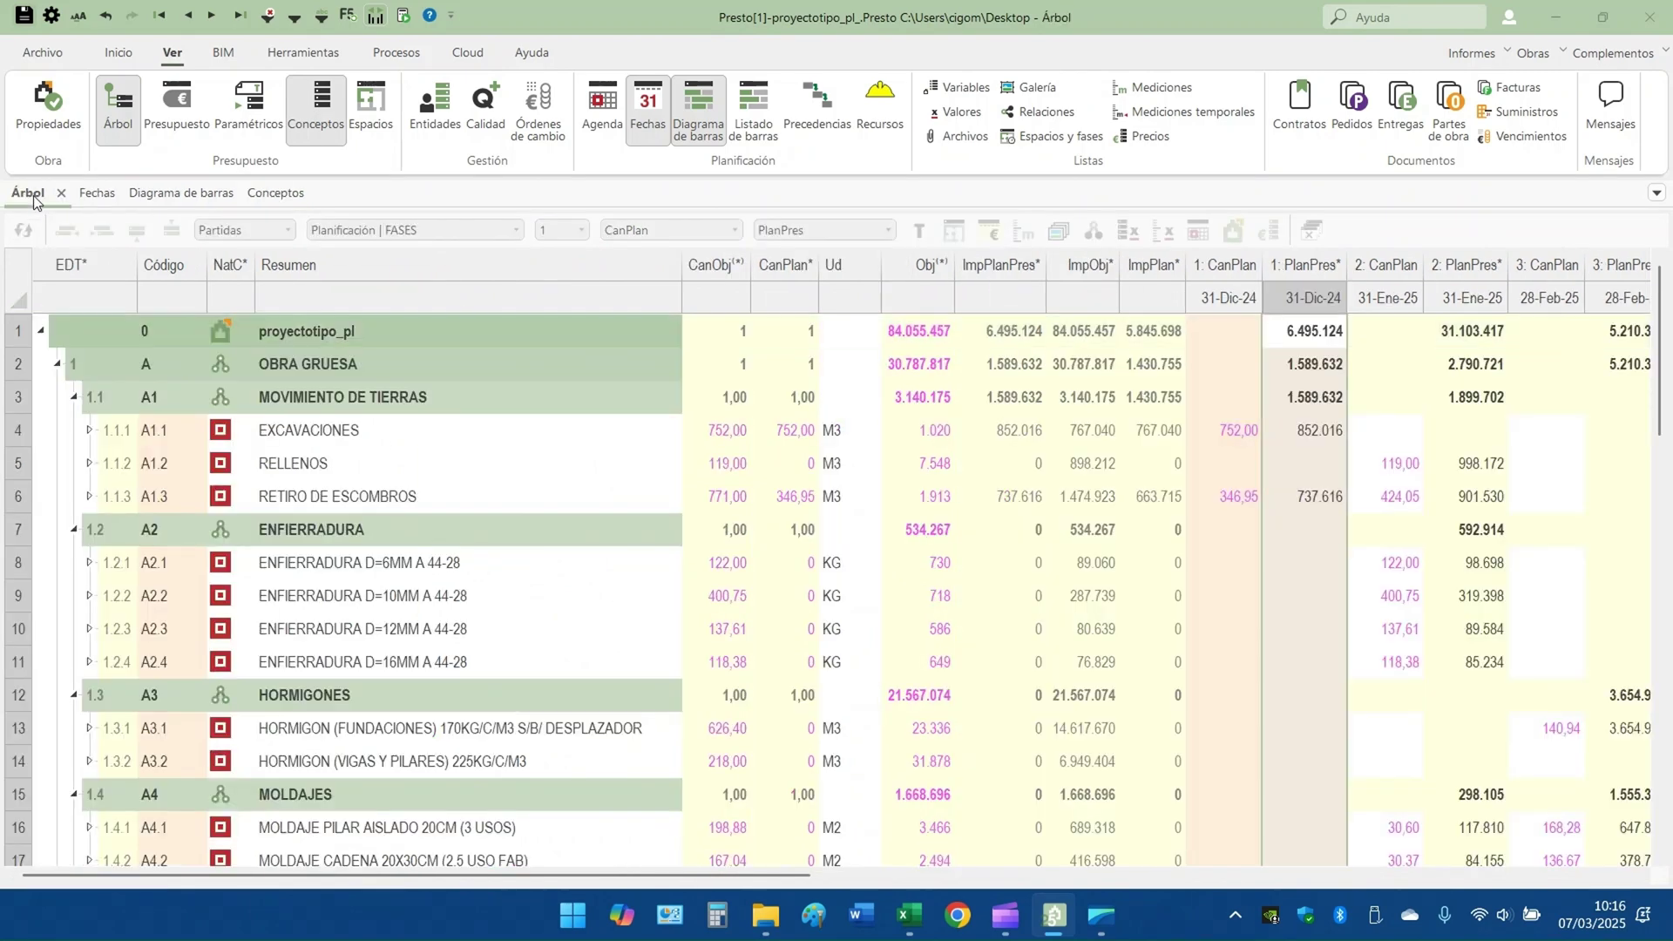
left_click(33, 199)
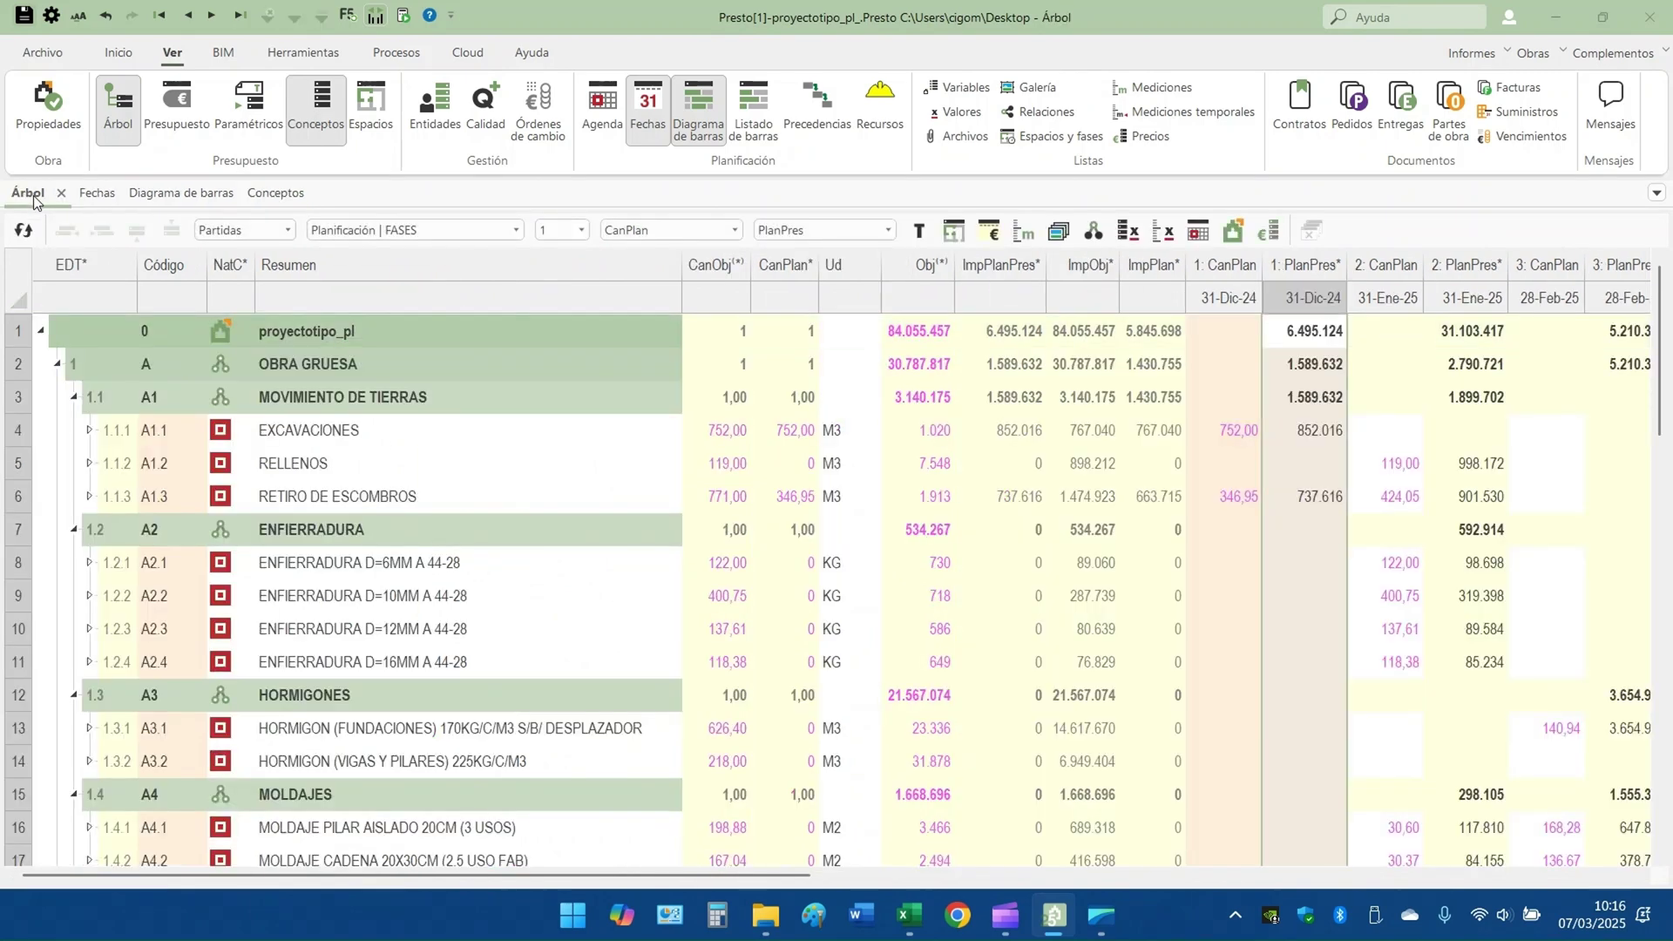
left_click(261, 197)
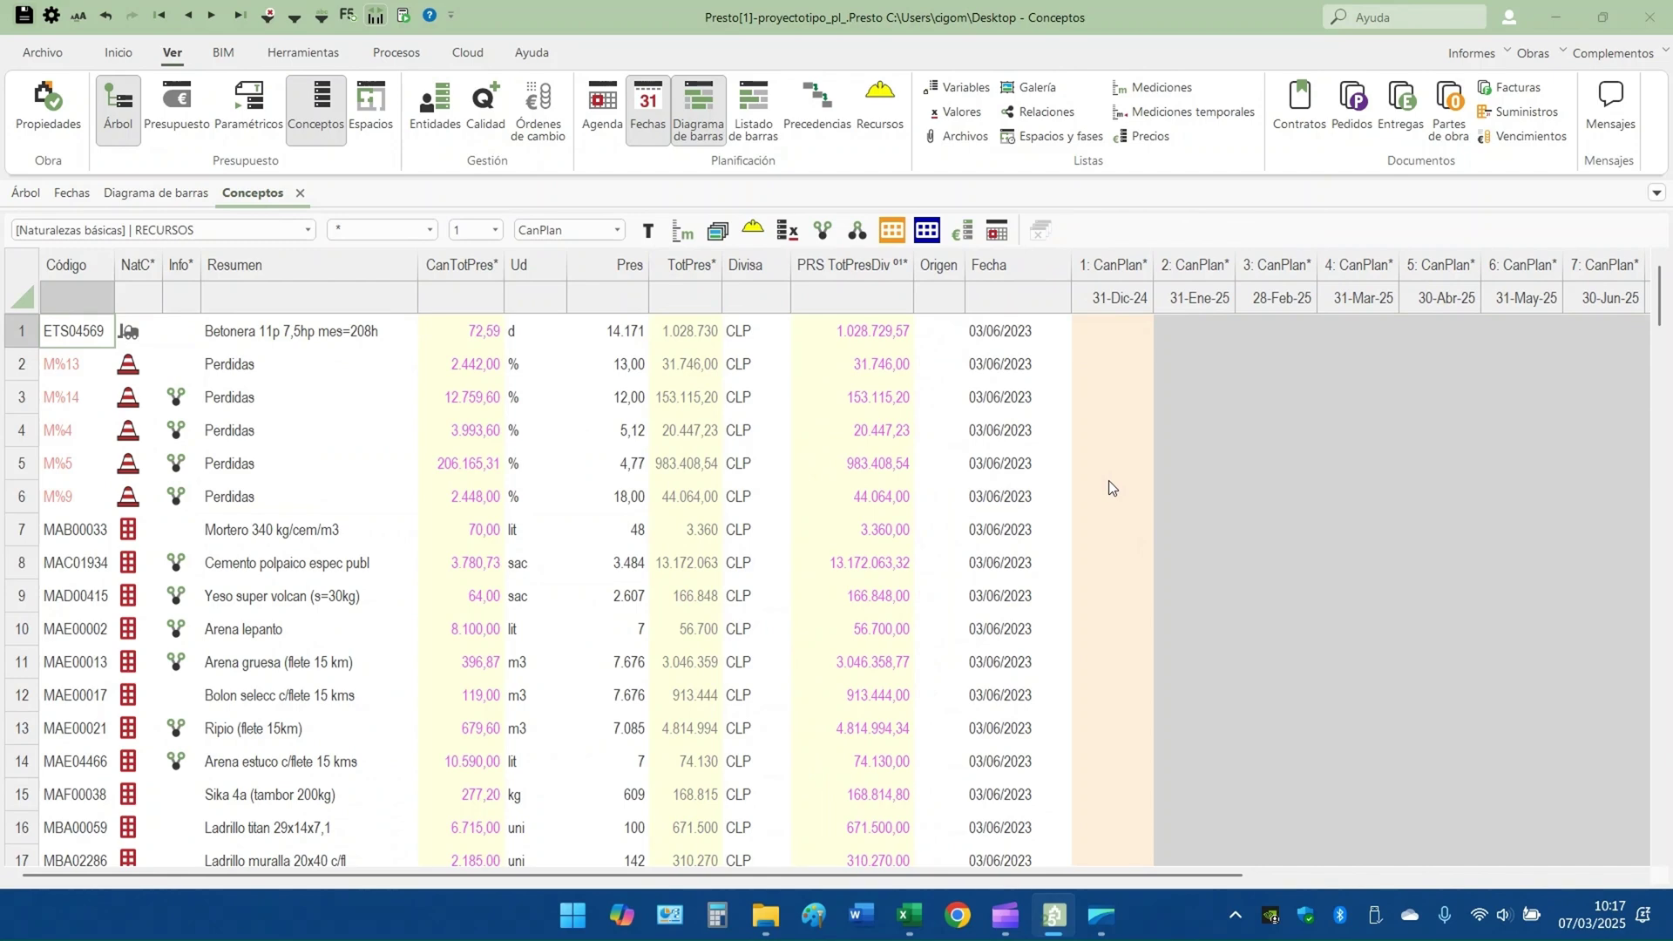
scroll(1109, 486, "down", 2)
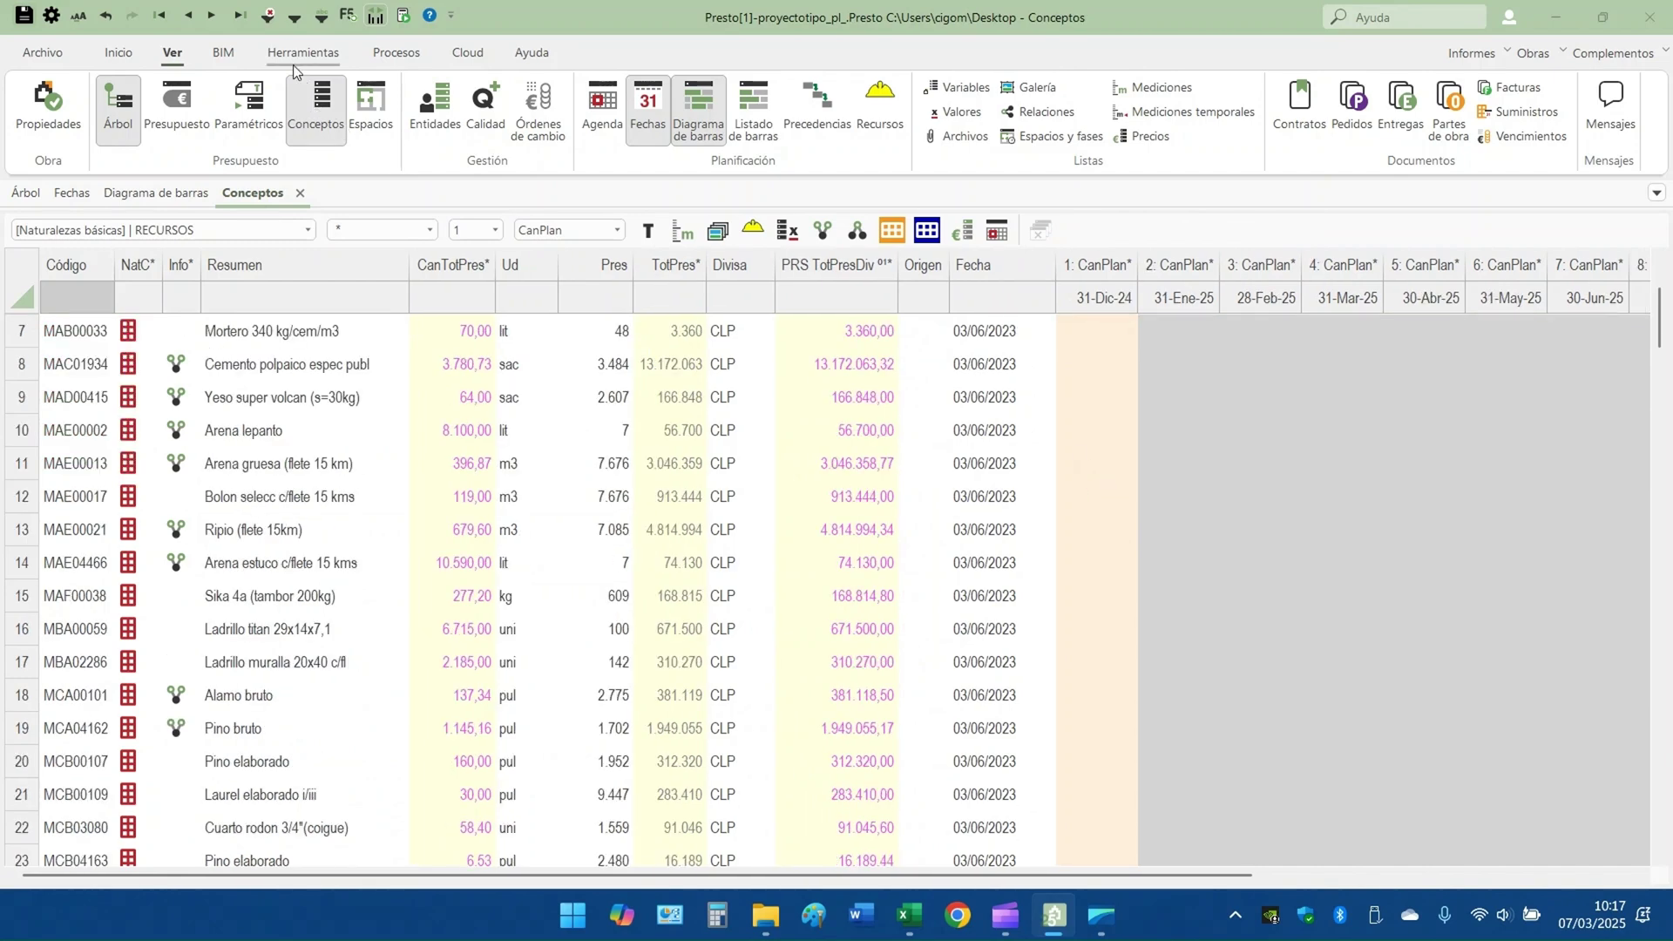
Calculate the resources for all relations with mask * using the default calculation options
left_click(375, 53)
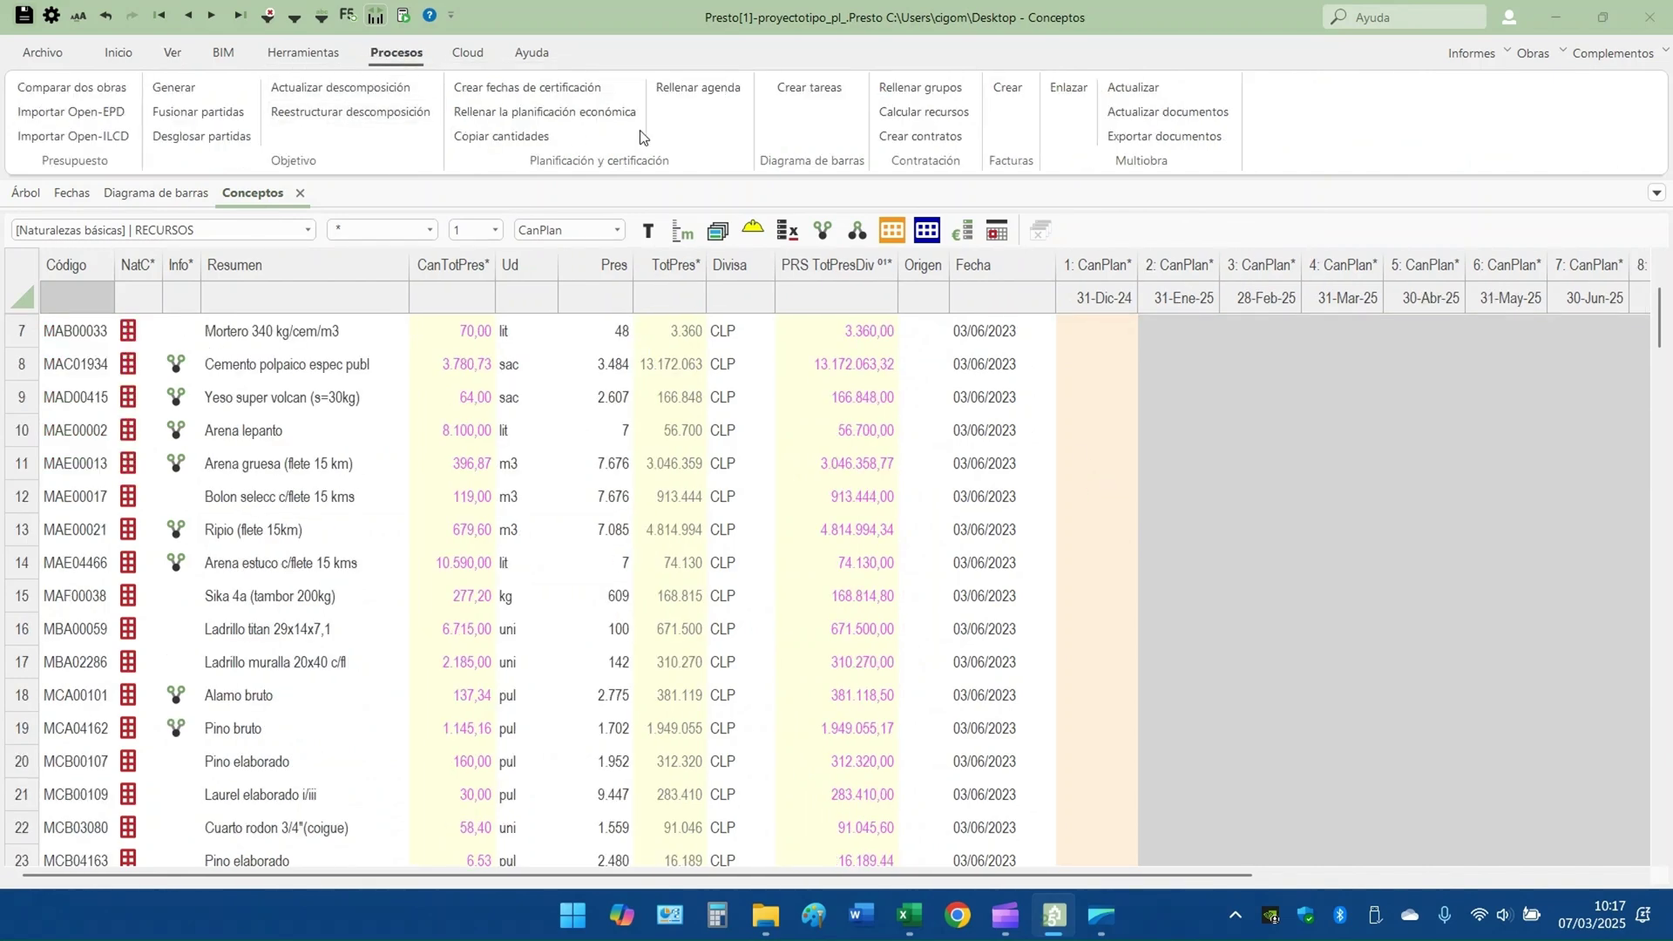
left_click(947, 115)
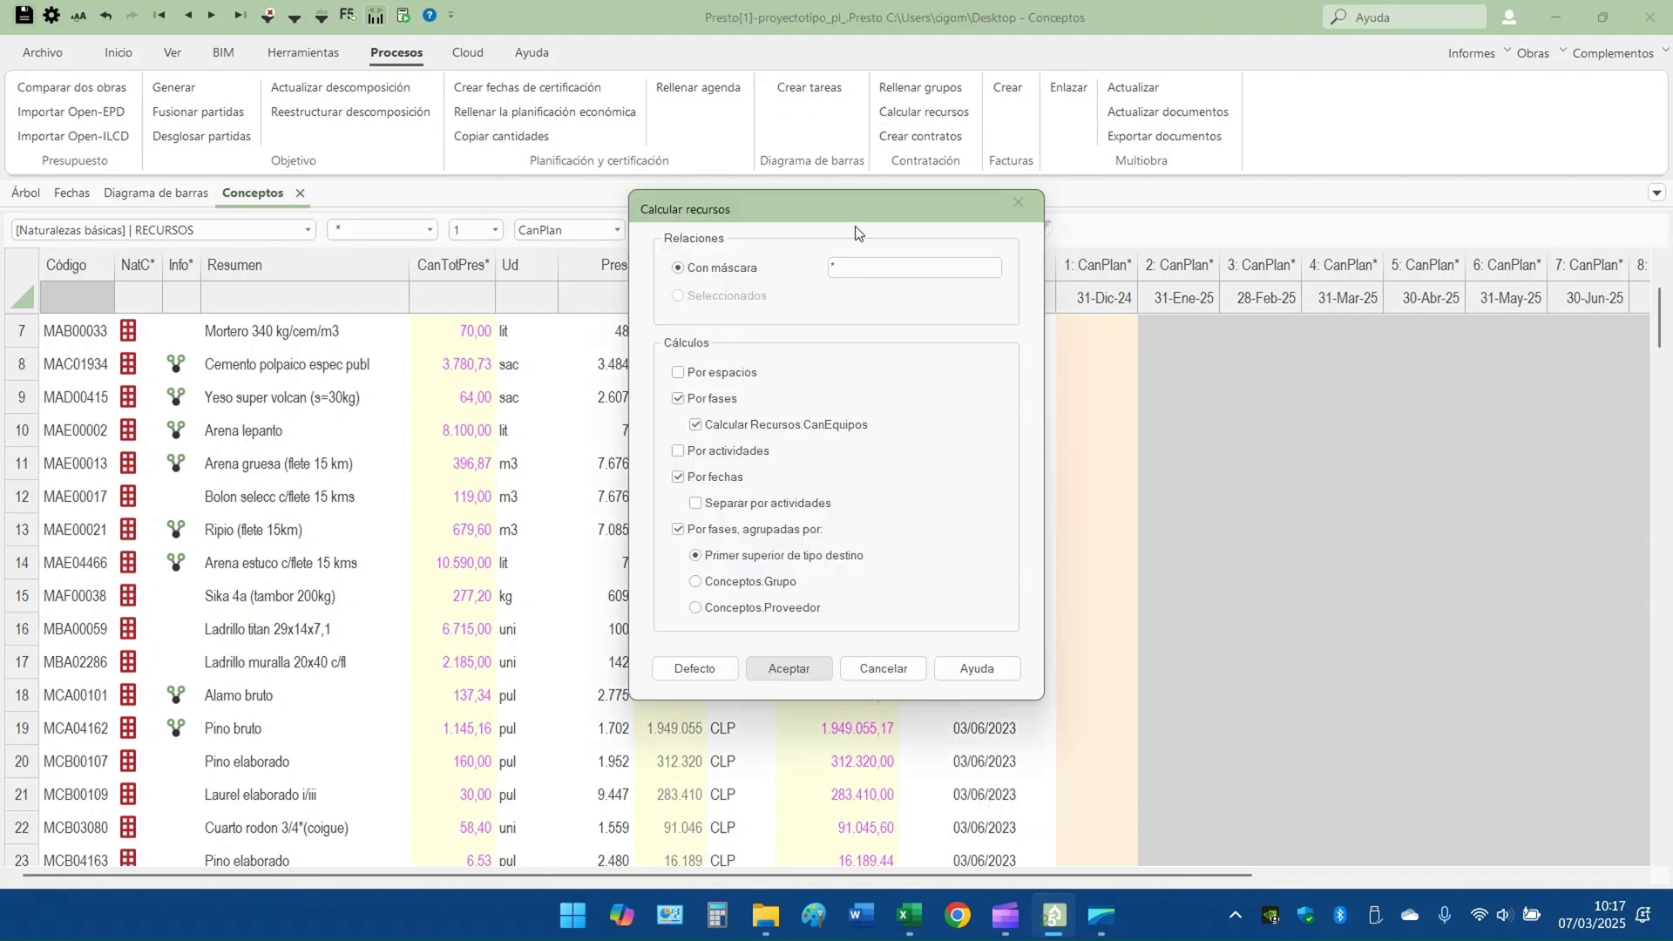
left_click(704, 678)
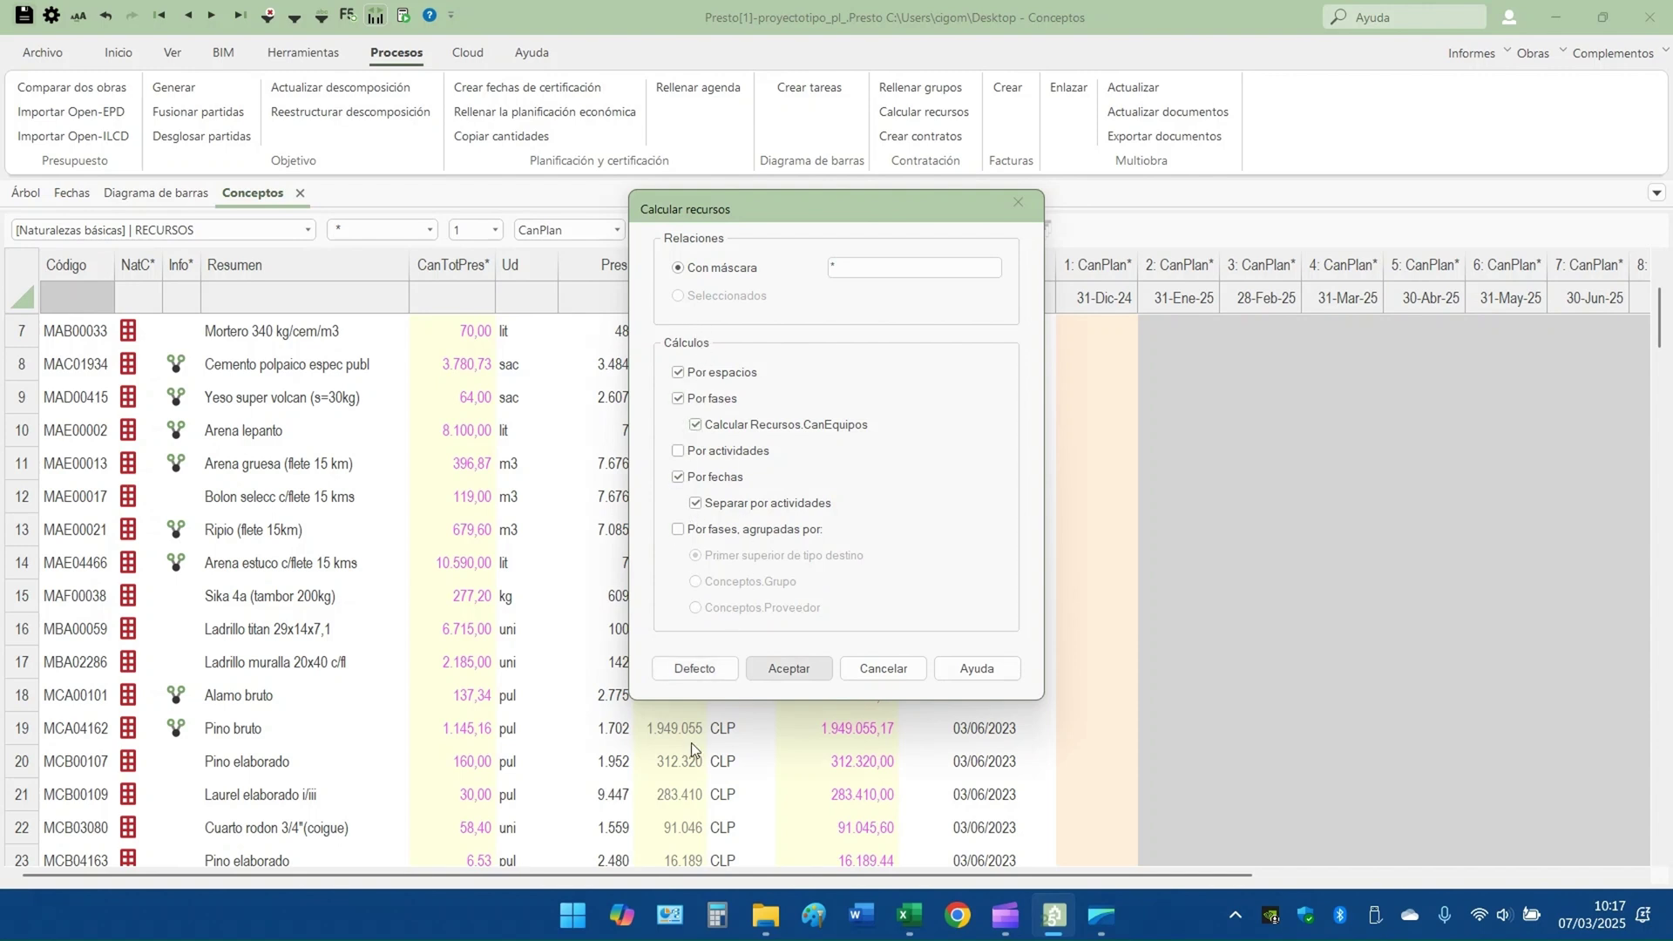
left_click(782, 672)
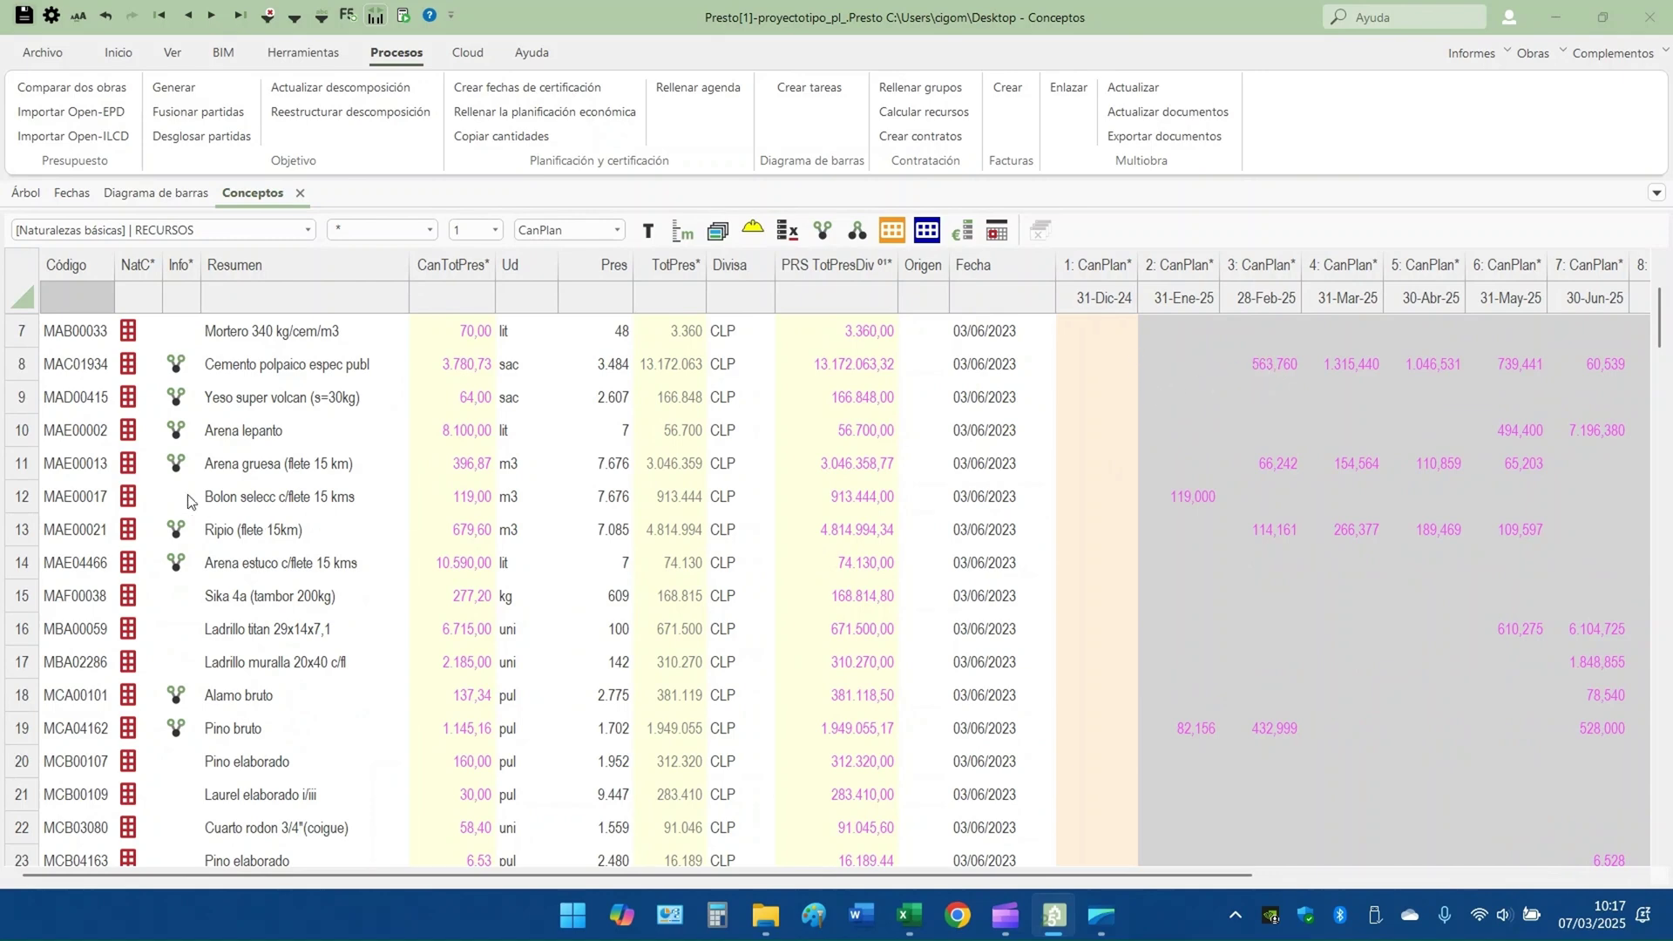
Examine the planned quantities by phase for the materials and labour across all the phase dates
scroll(147, 429, "down", 3)
scroll(147, 430, "down", 17)
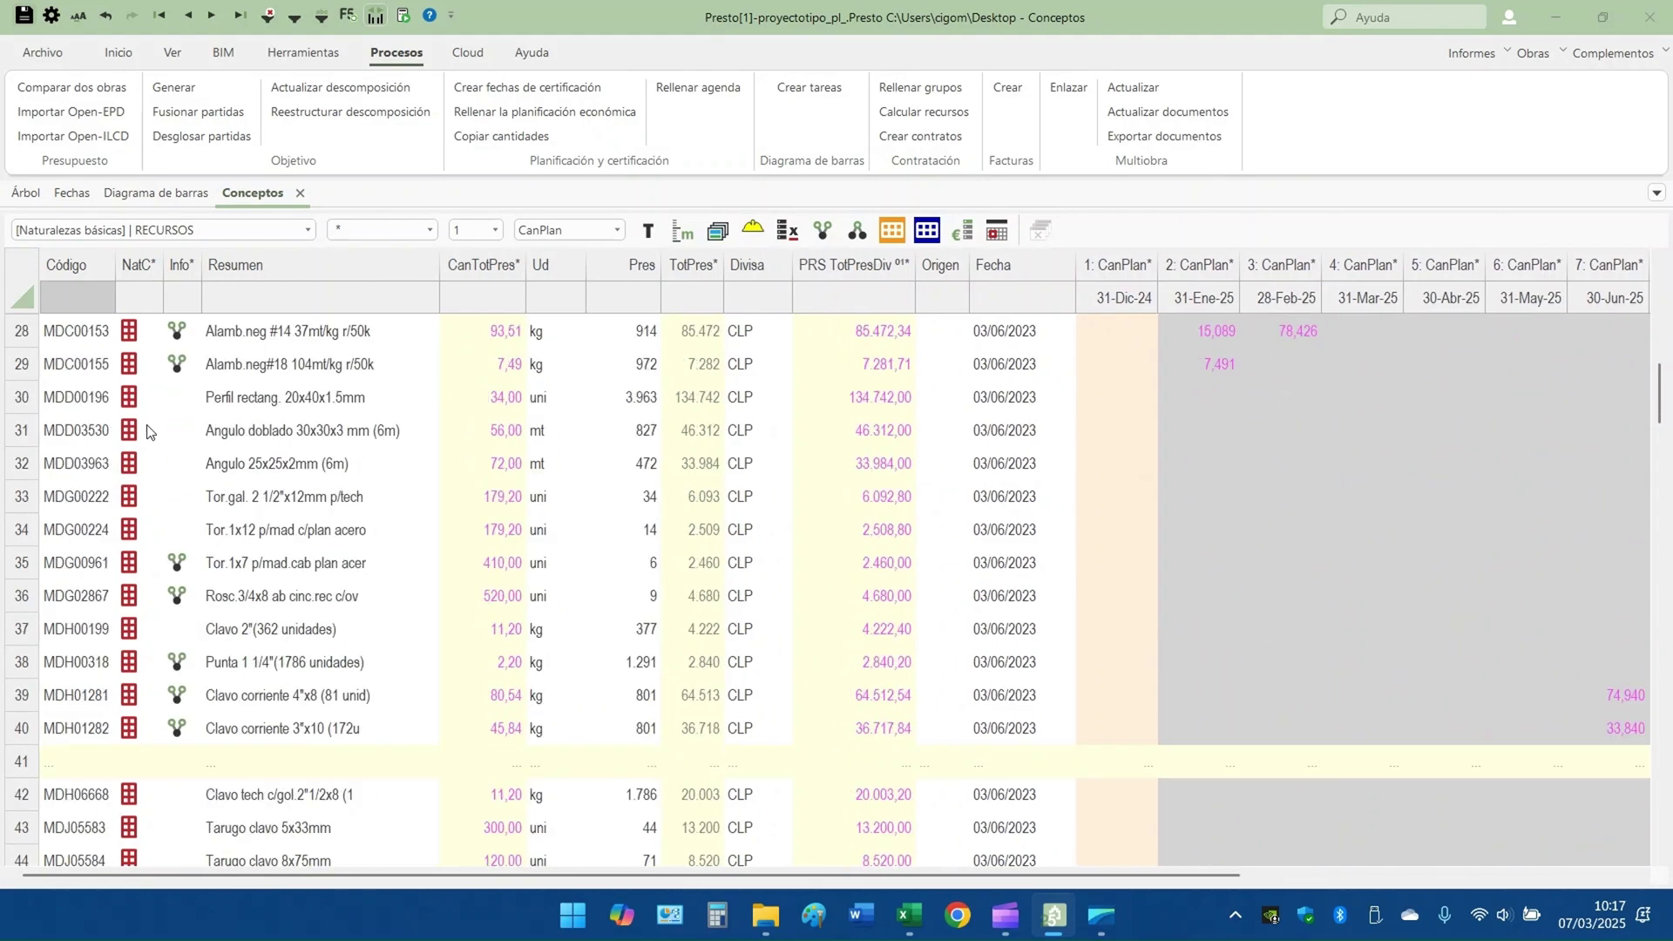
scroll(145, 432, "down", 5)
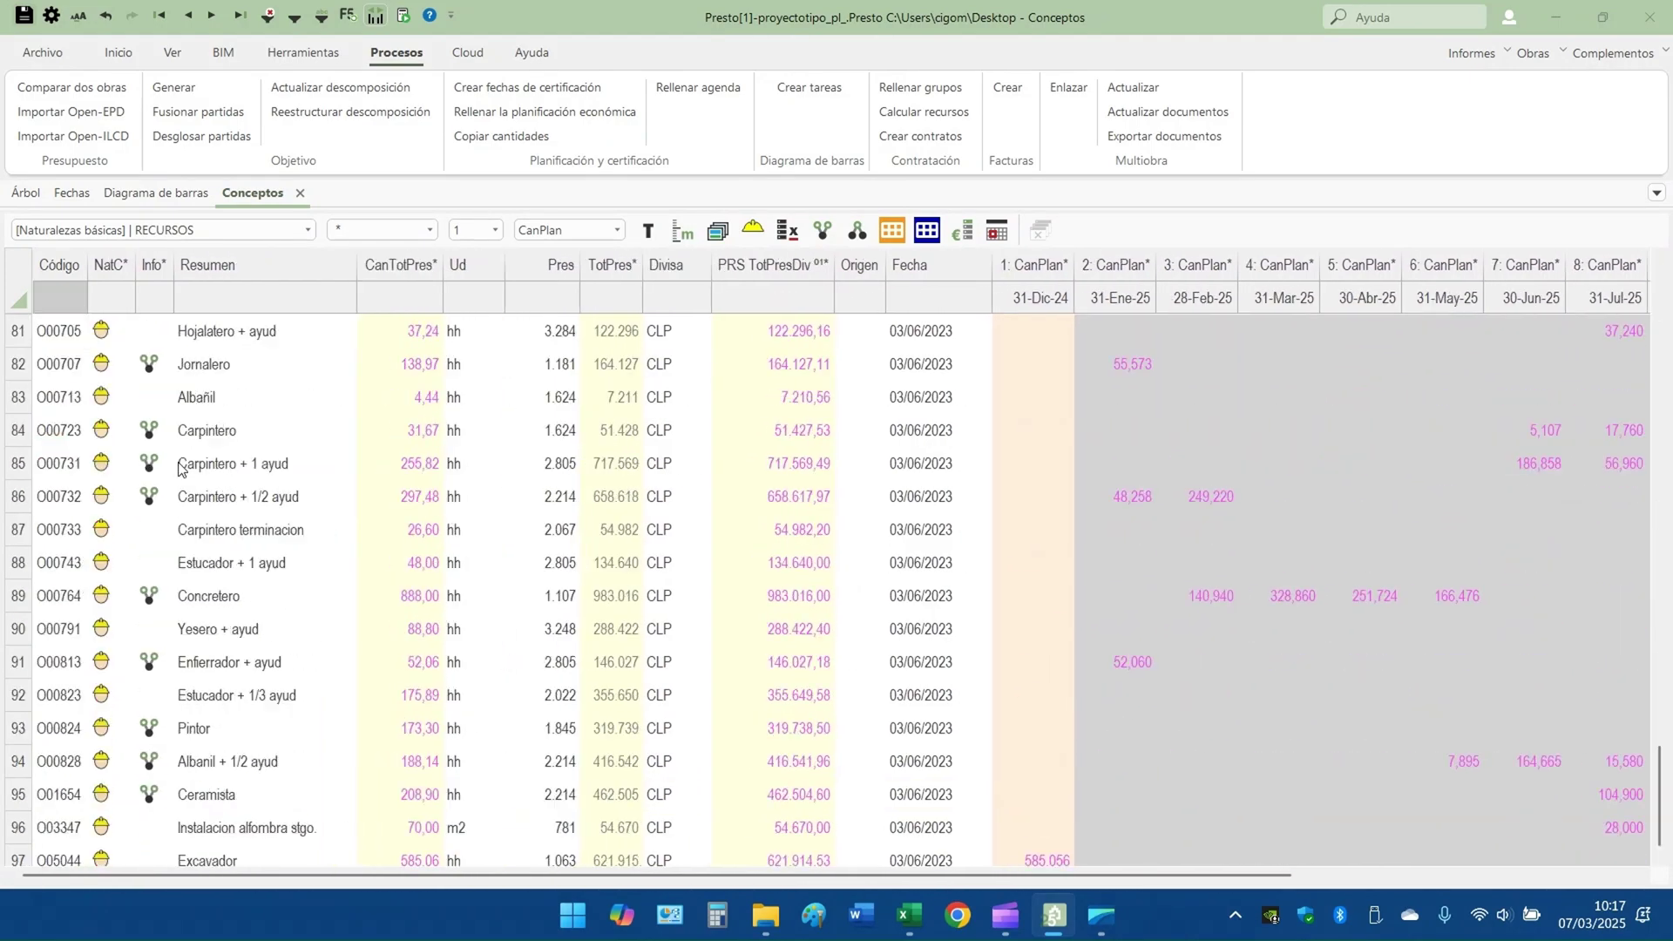
left_click_drag(1124, 875, 1468, 874)
scroll(1223, 646, "up", 10)
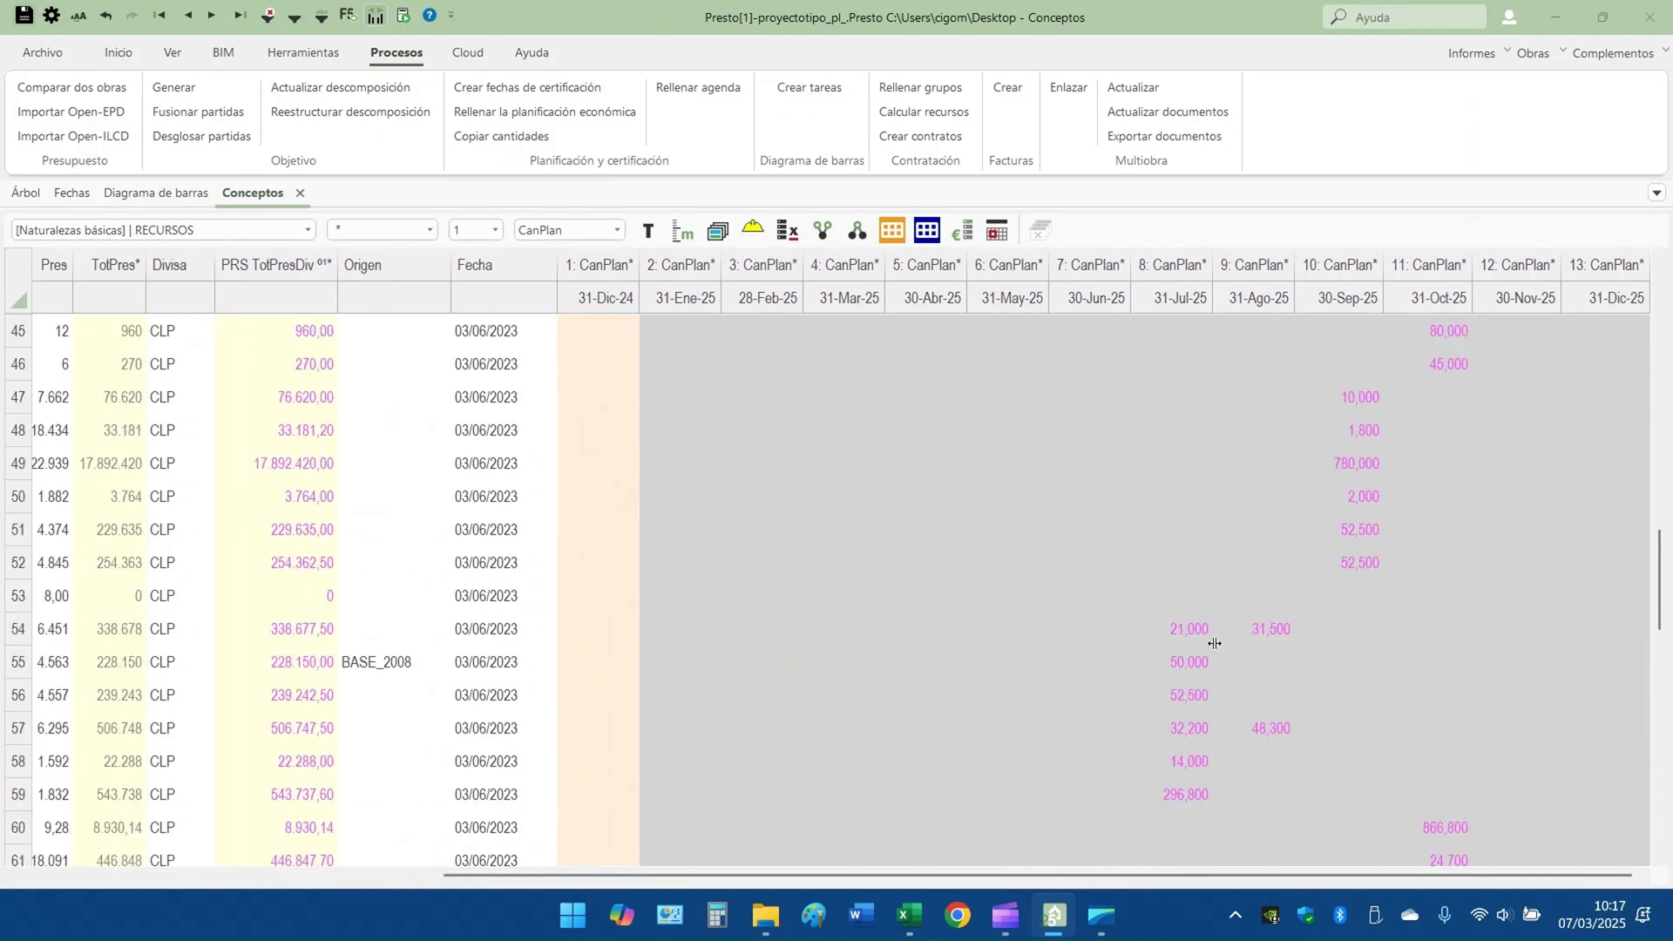
scroll(1214, 643, "up", 1)
left_click_drag(953, 876, 474, 894)
scroll(1274, 561, "up", 2)
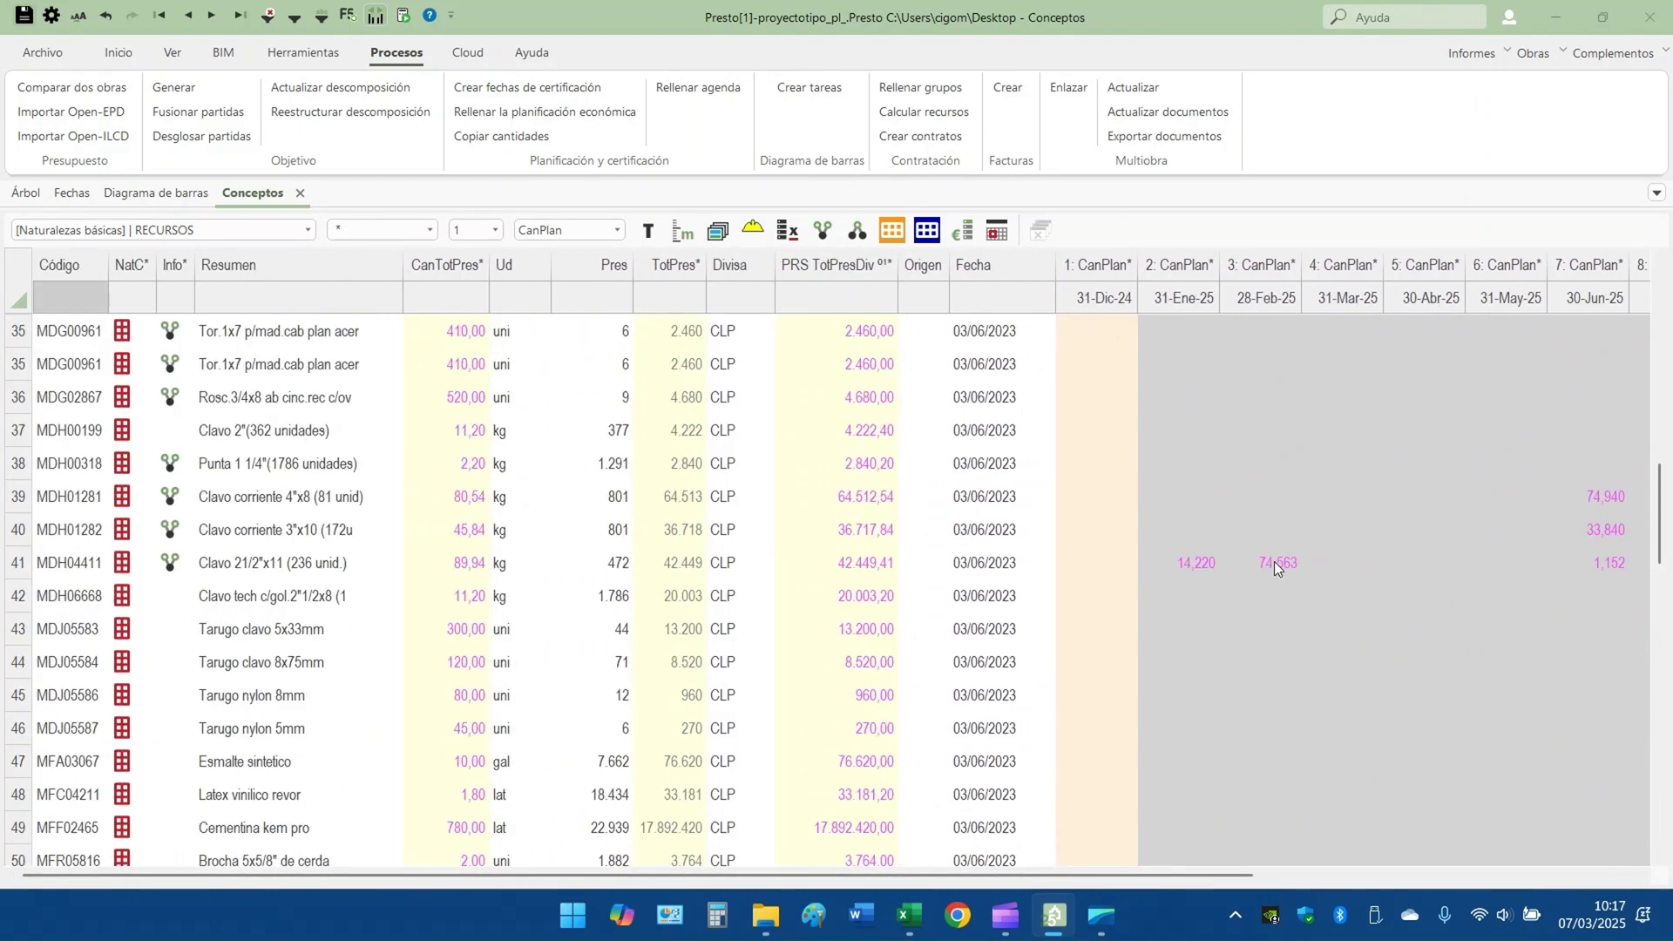
scroll(1273, 561, "up", 9)
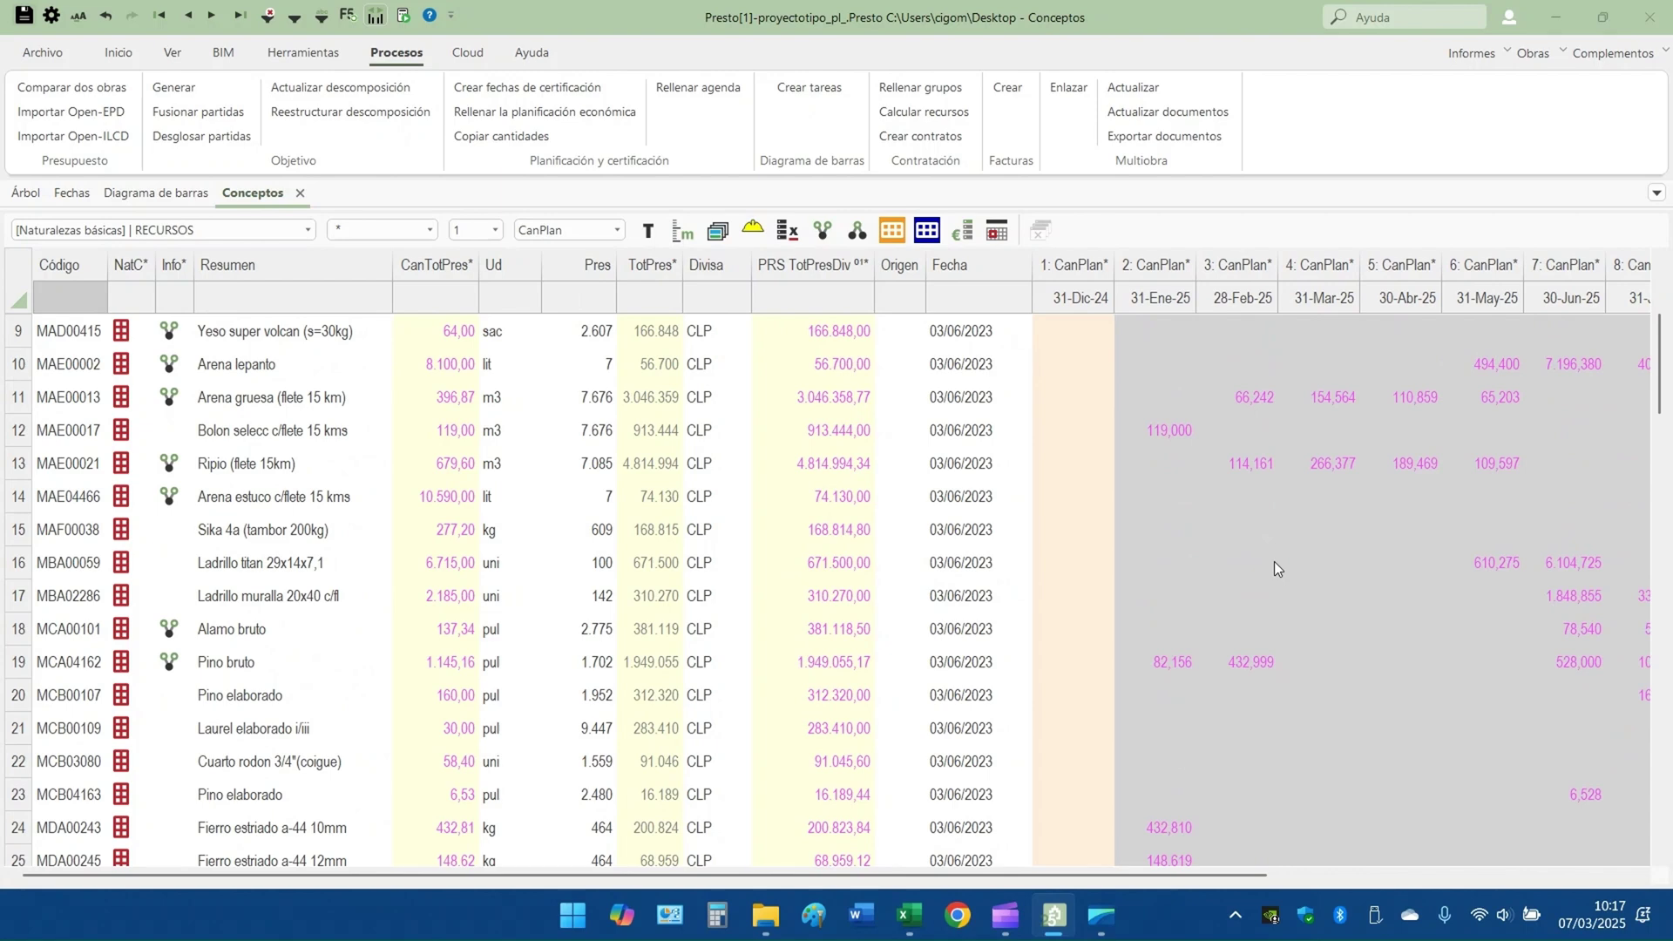
Generate the CHL economic planning report Análisis de recursos por Fases (Cantidades) with Tipo de Recurso set to 8. Material
left_click(120, 54)
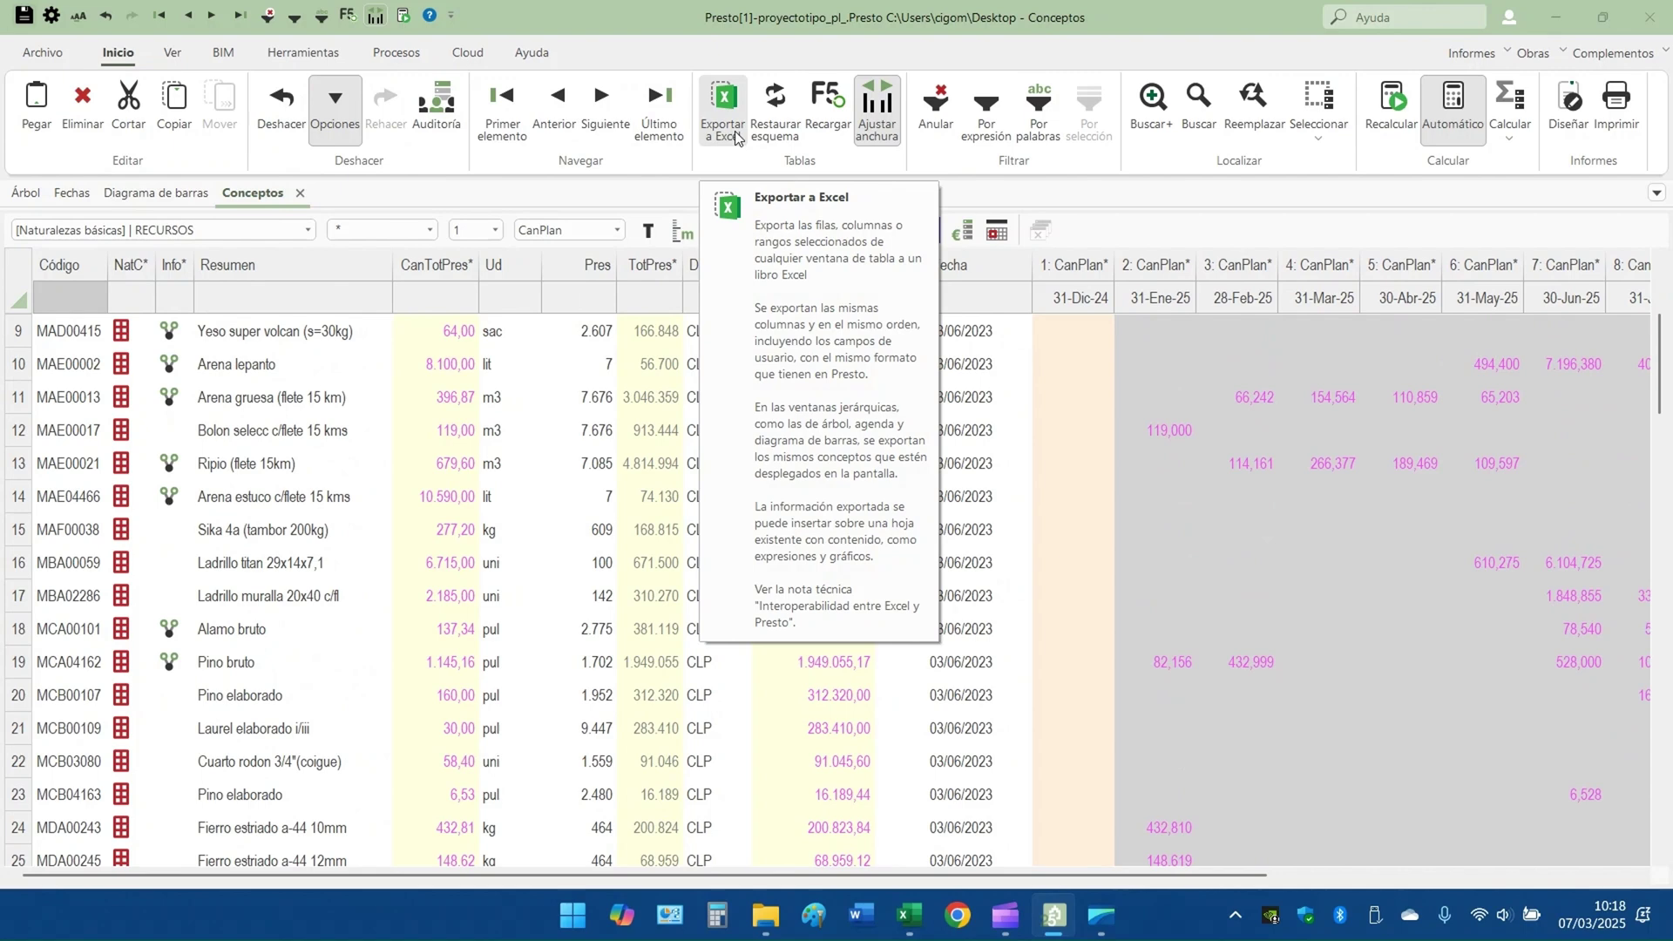
left_click(1477, 54)
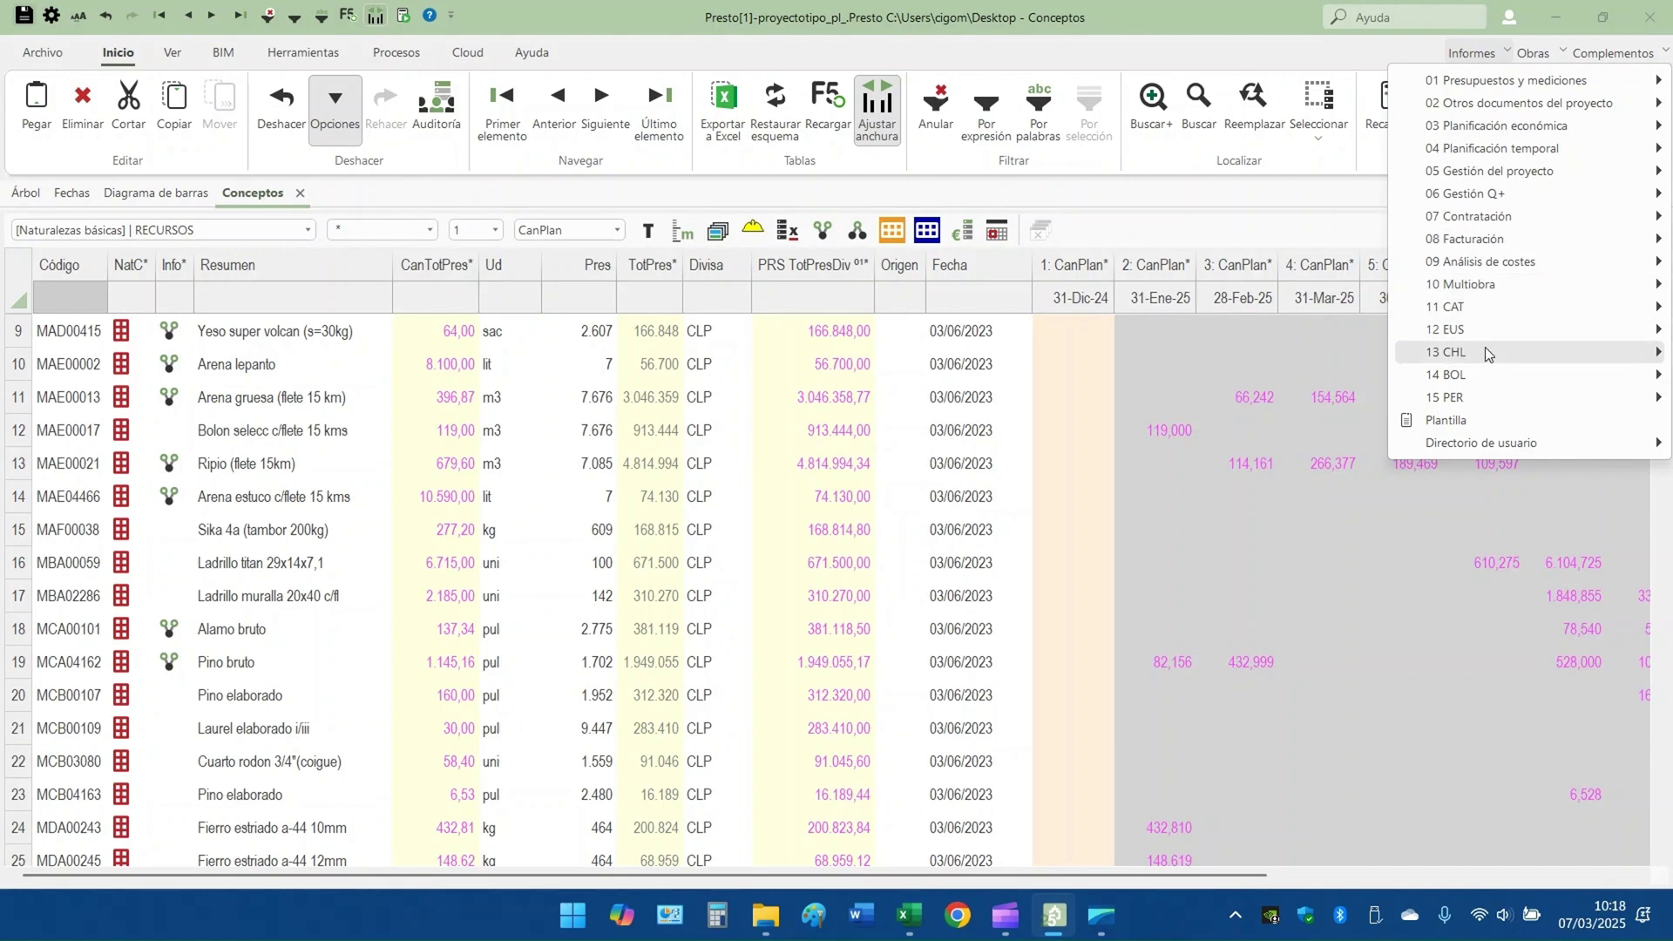
mouse_move(1485, 346)
mouse_move(1272, 452)
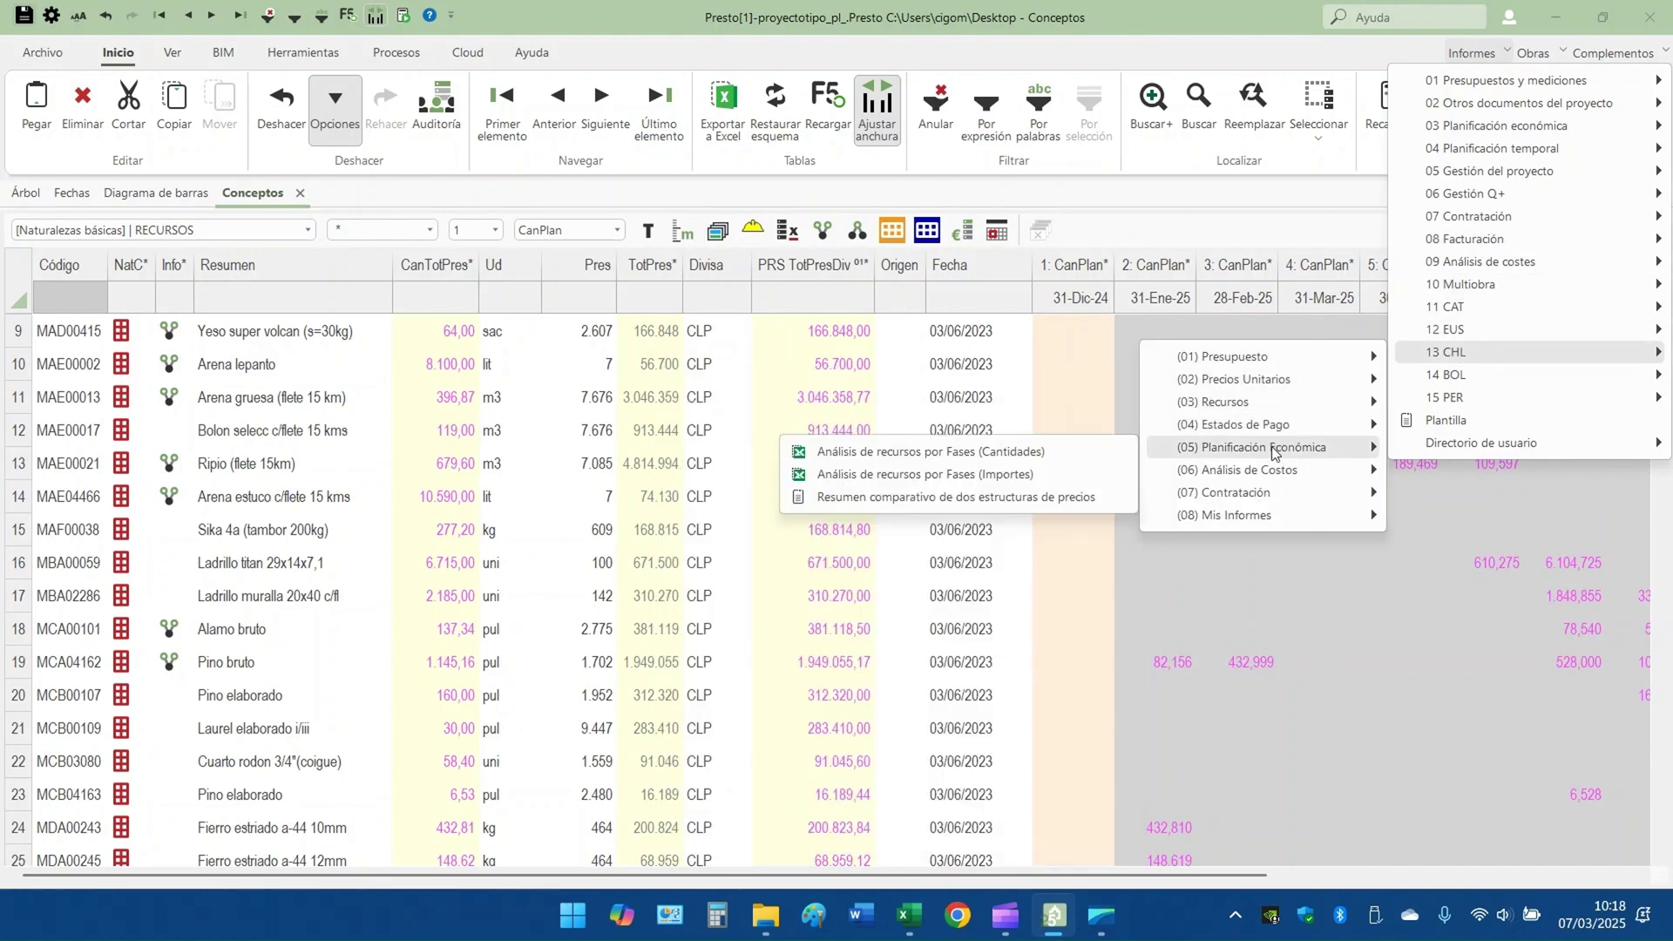
left_click(1010, 453)
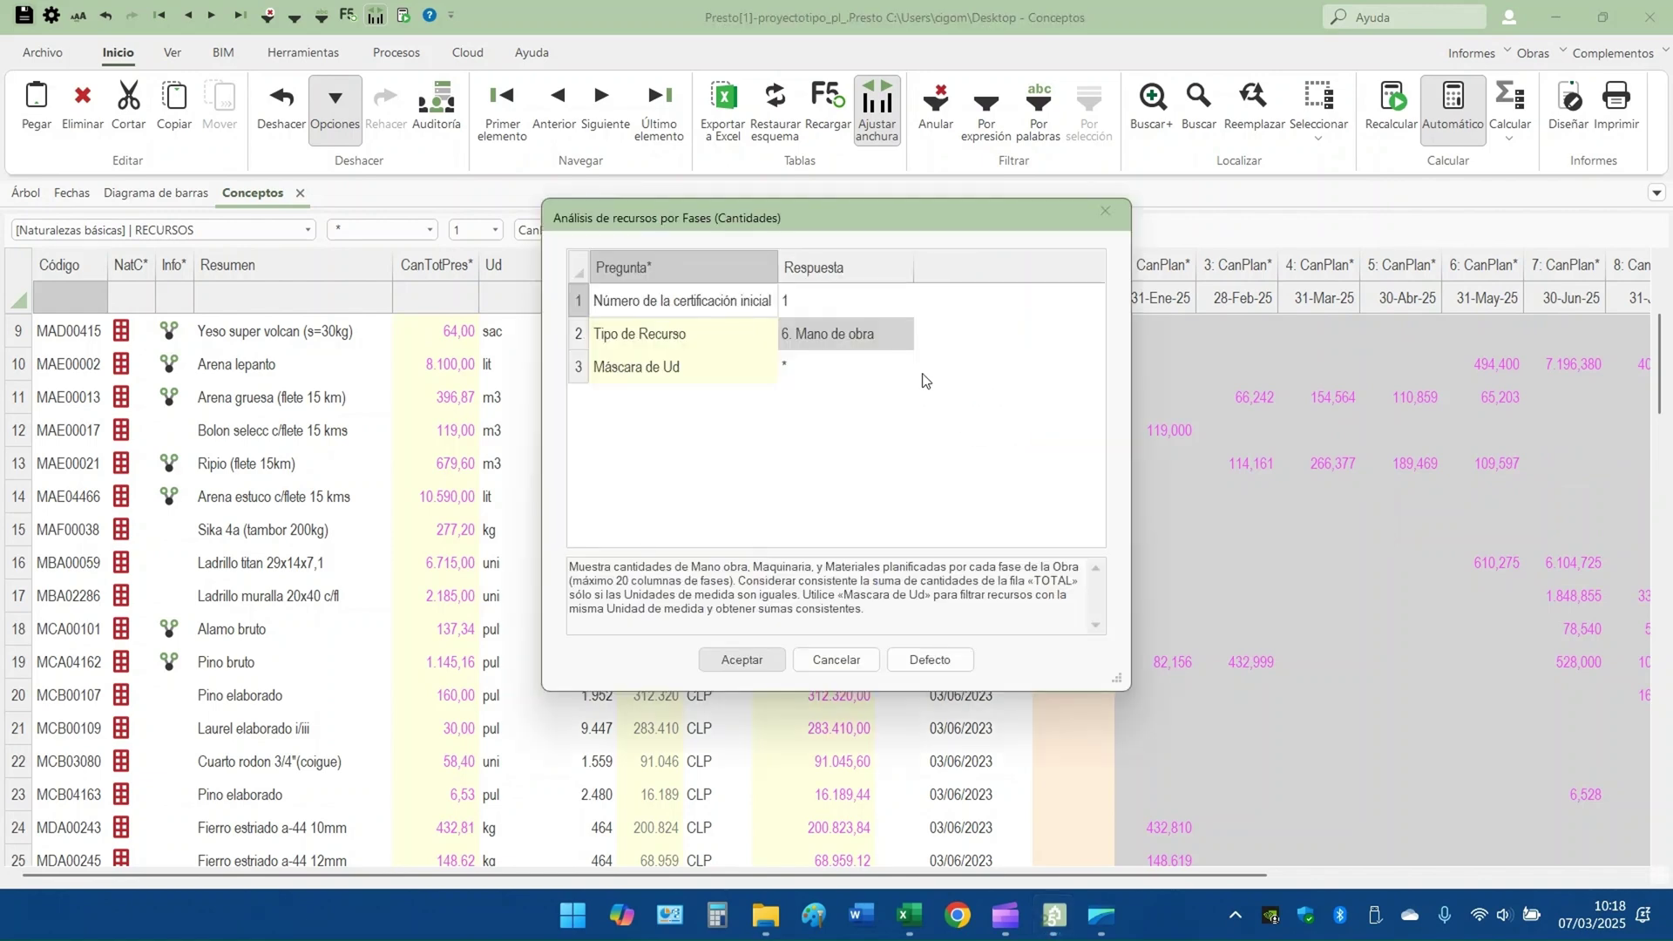
left_click(823, 334)
left_click(902, 344)
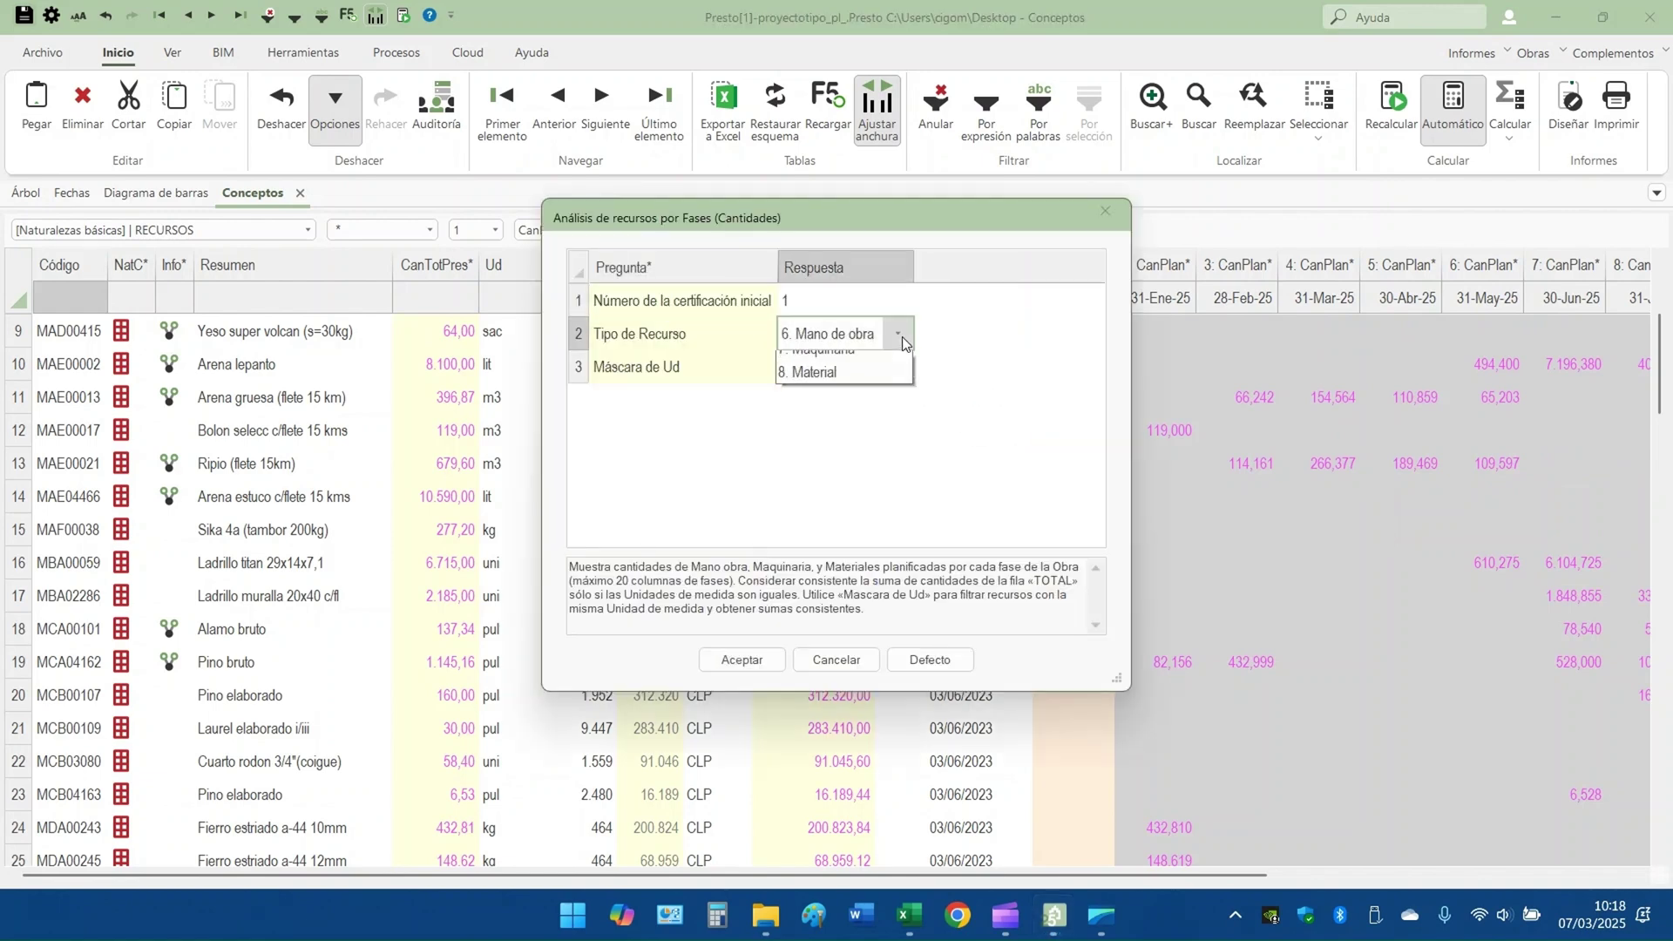
left_click(842, 413)
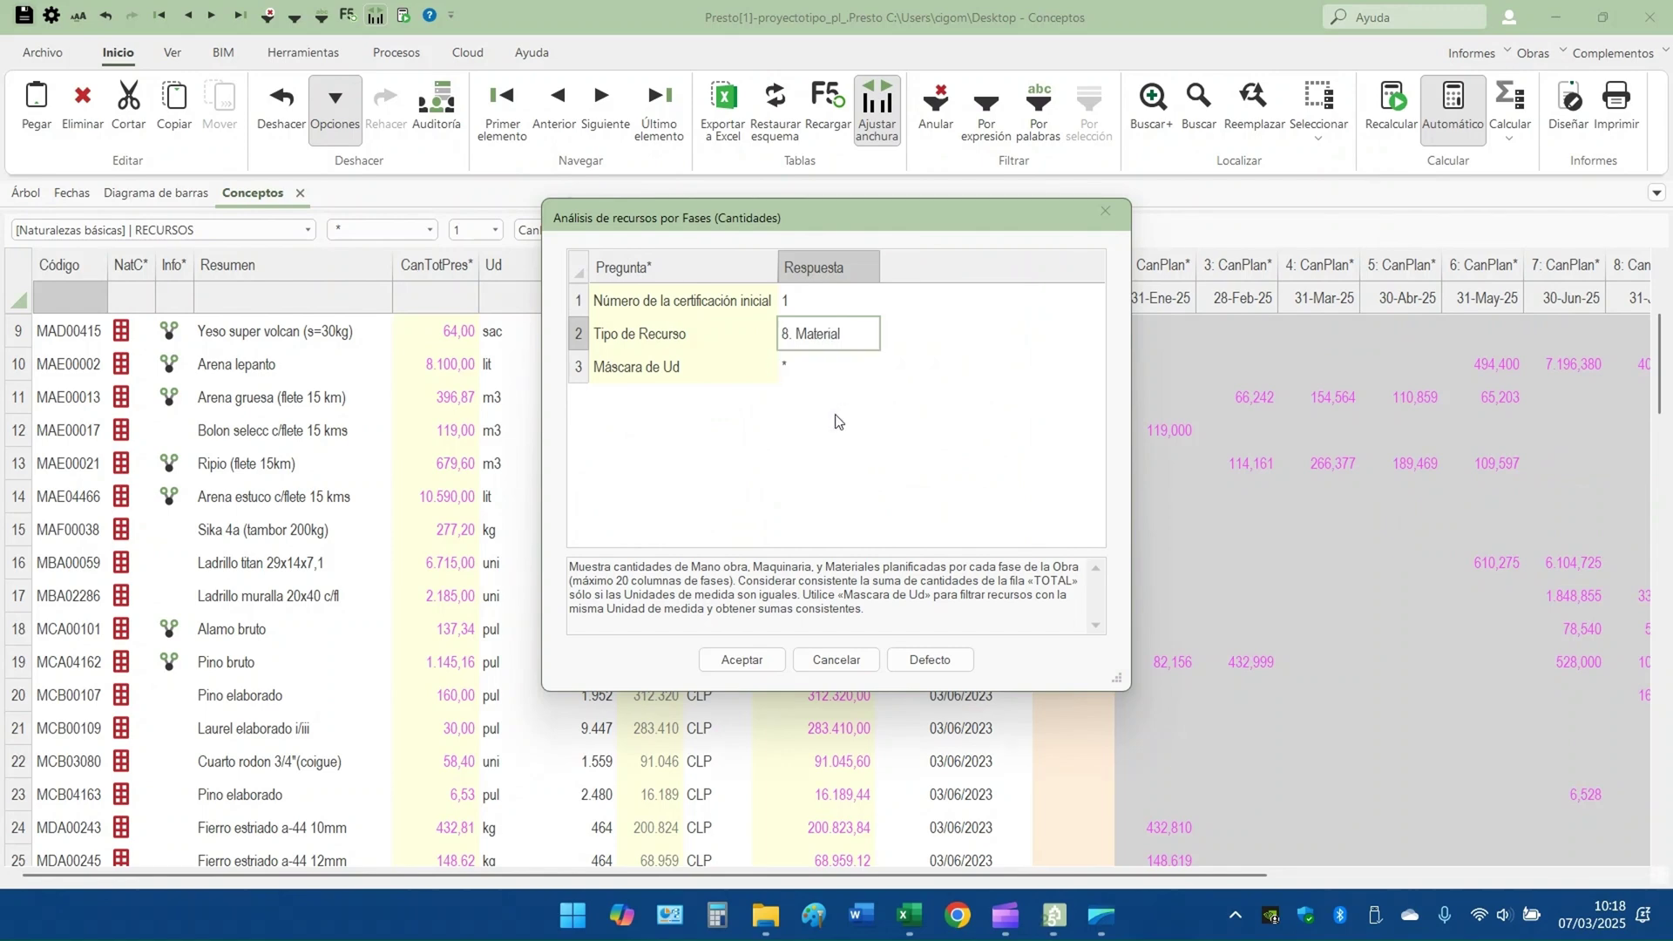
left_click(742, 659)
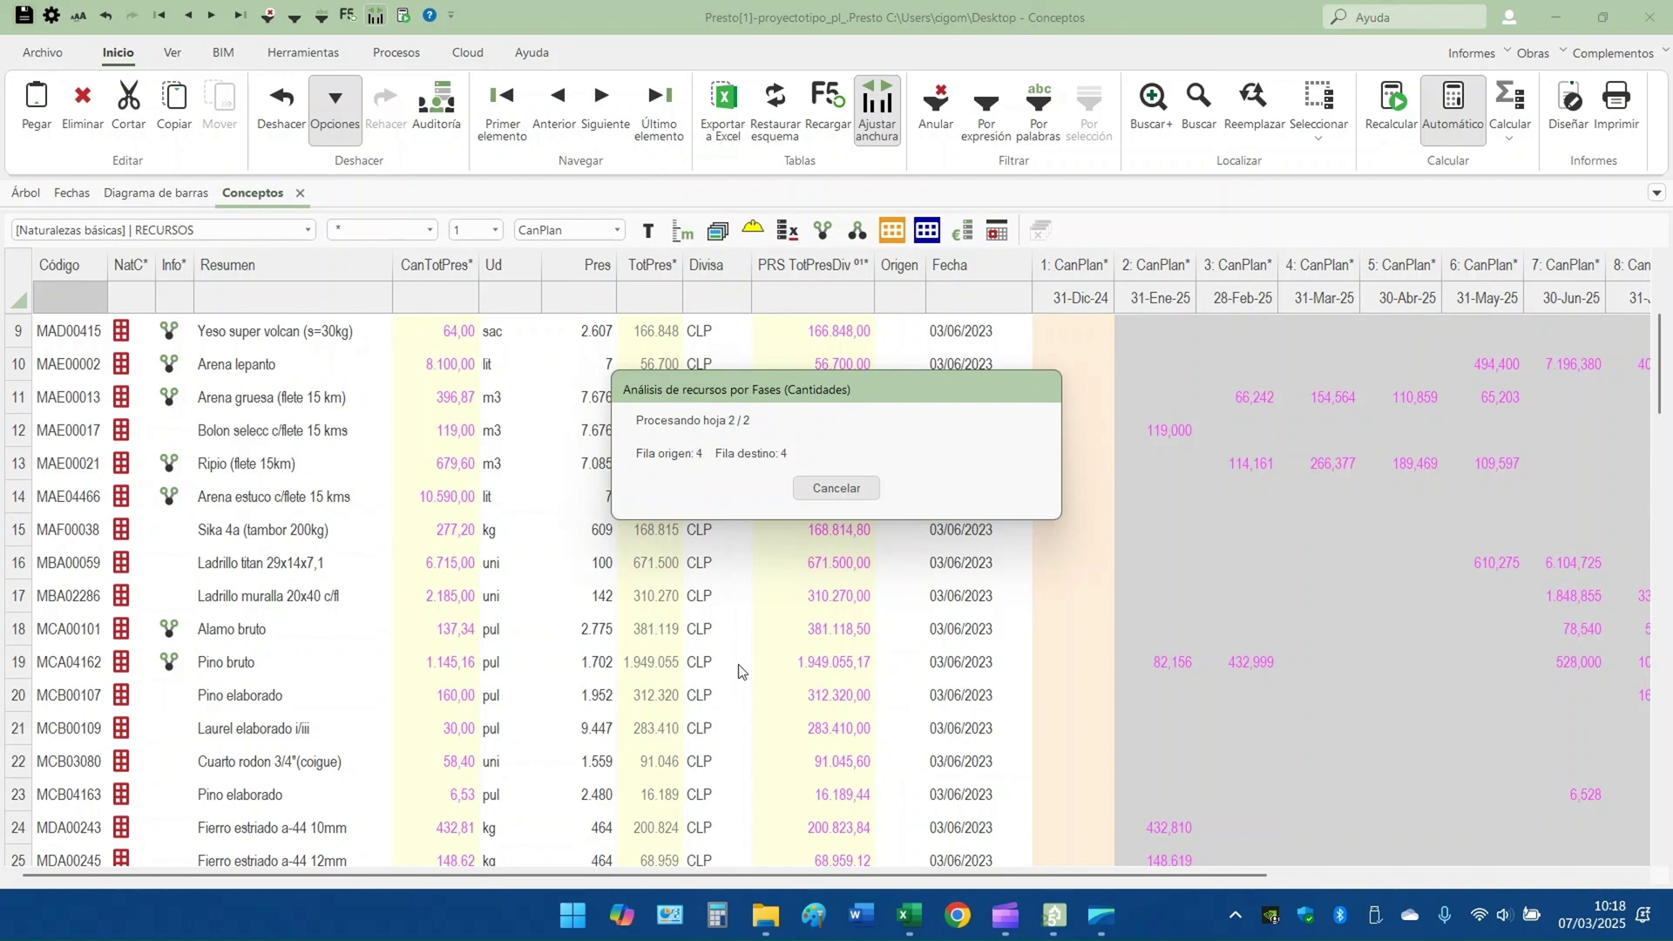
Switch to the generated Análisis de recursos por Fases workbook in Excel and view its chart and the Datos sheet
key("alt+Tab")
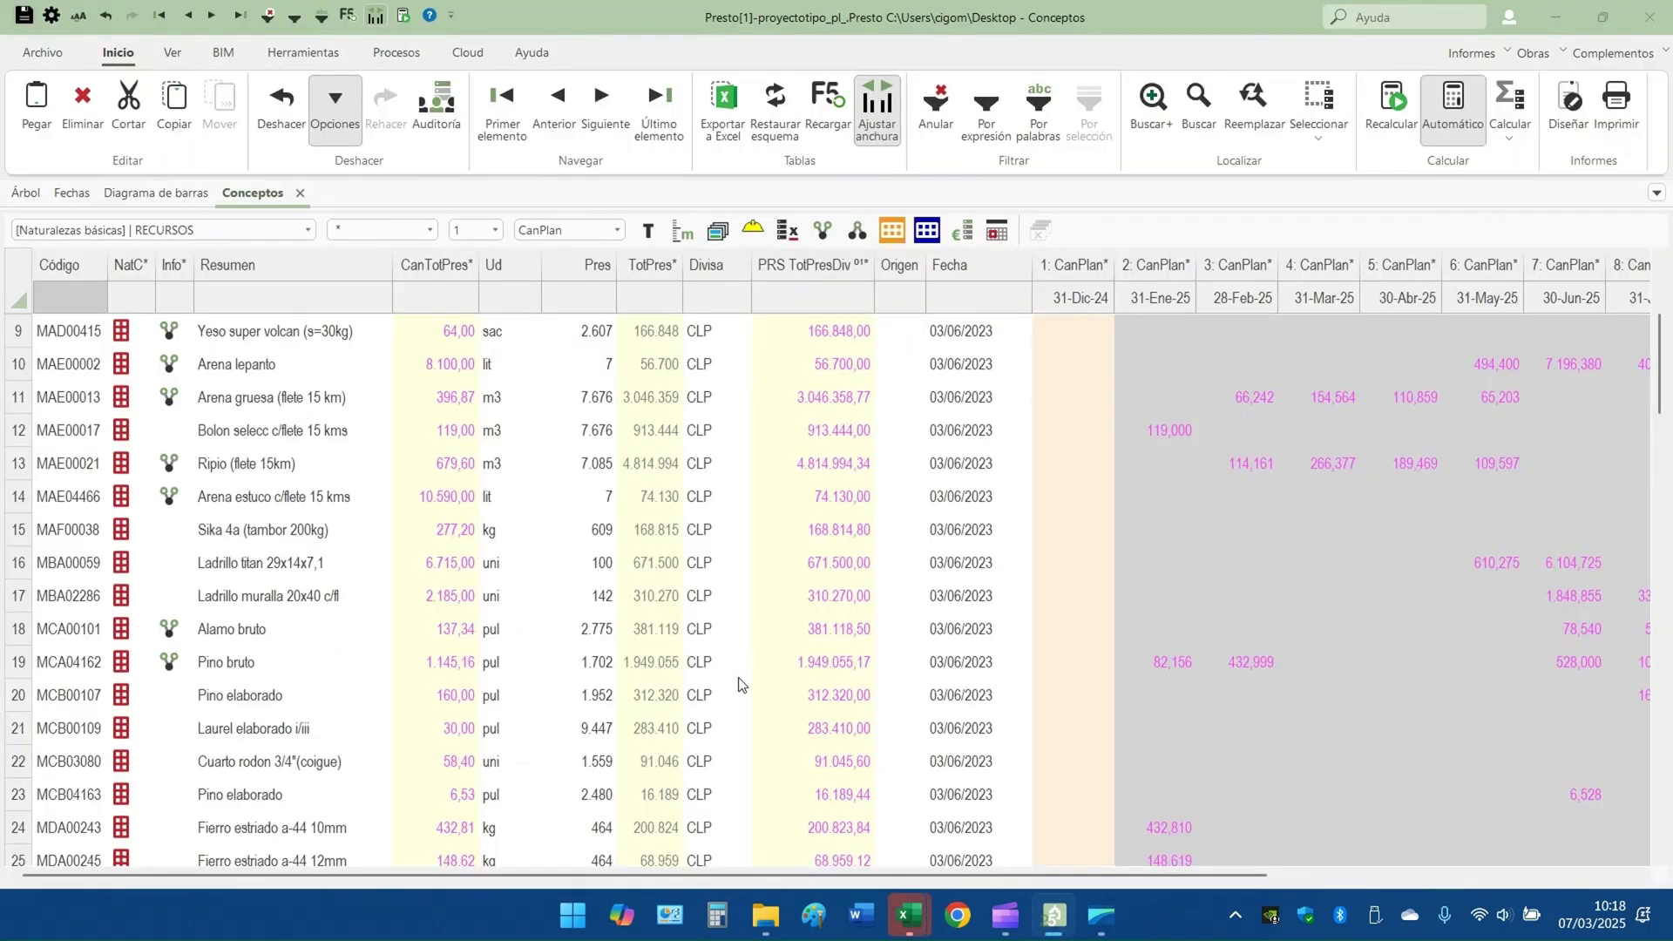
left_click(916, 921)
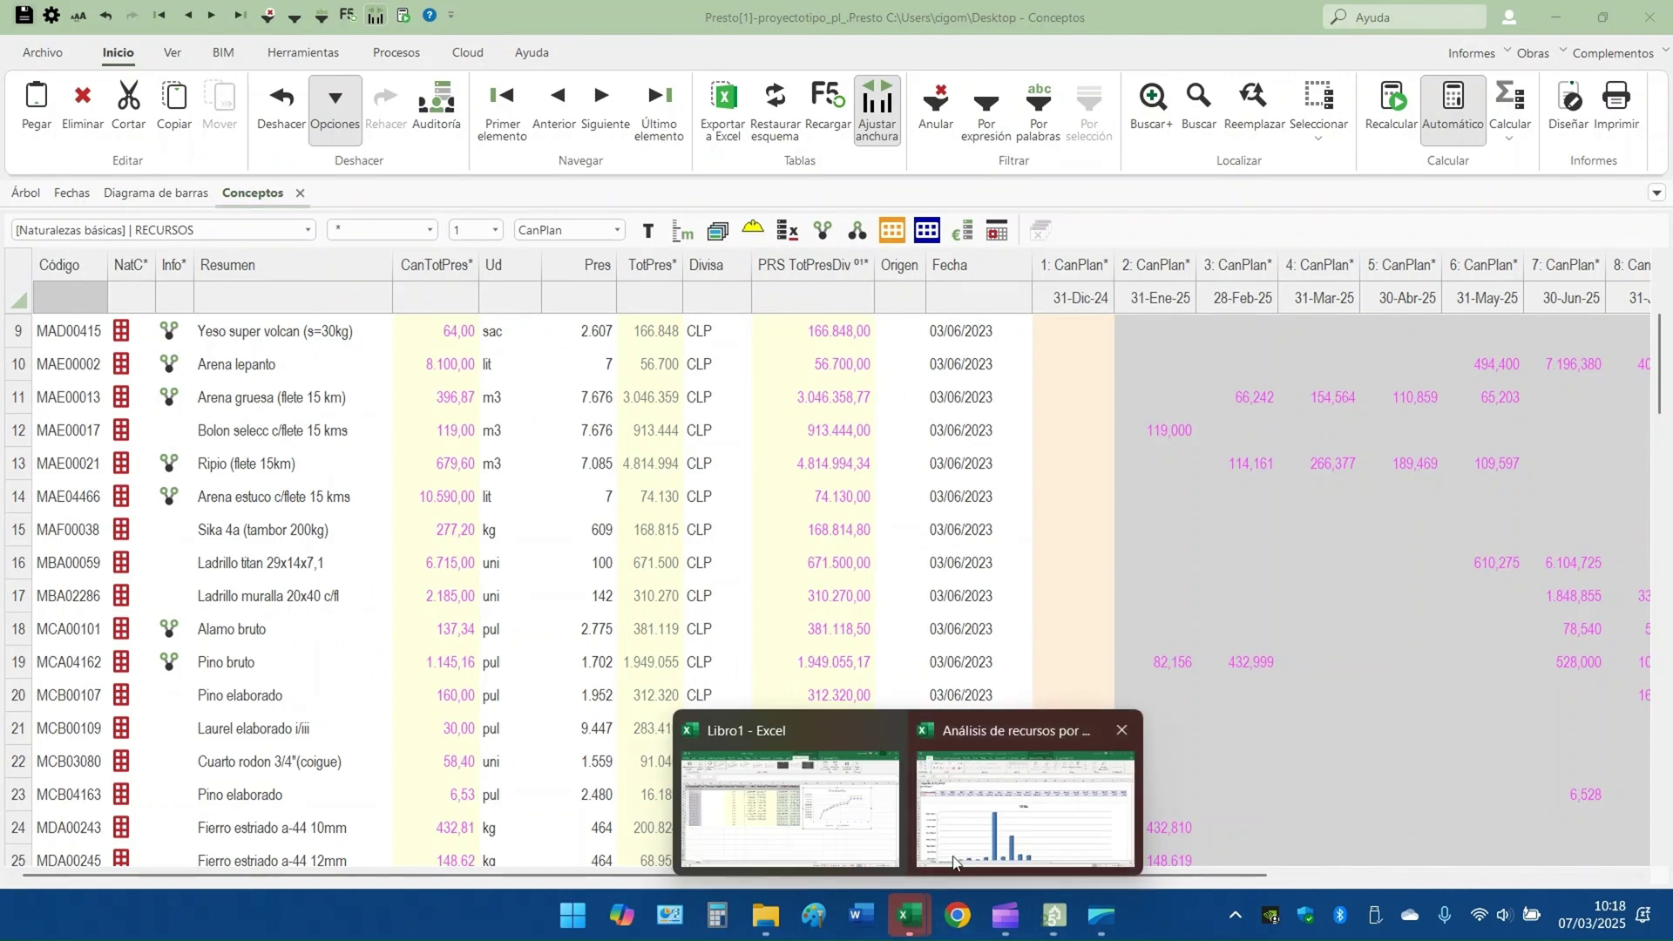
left_click(1013, 823)
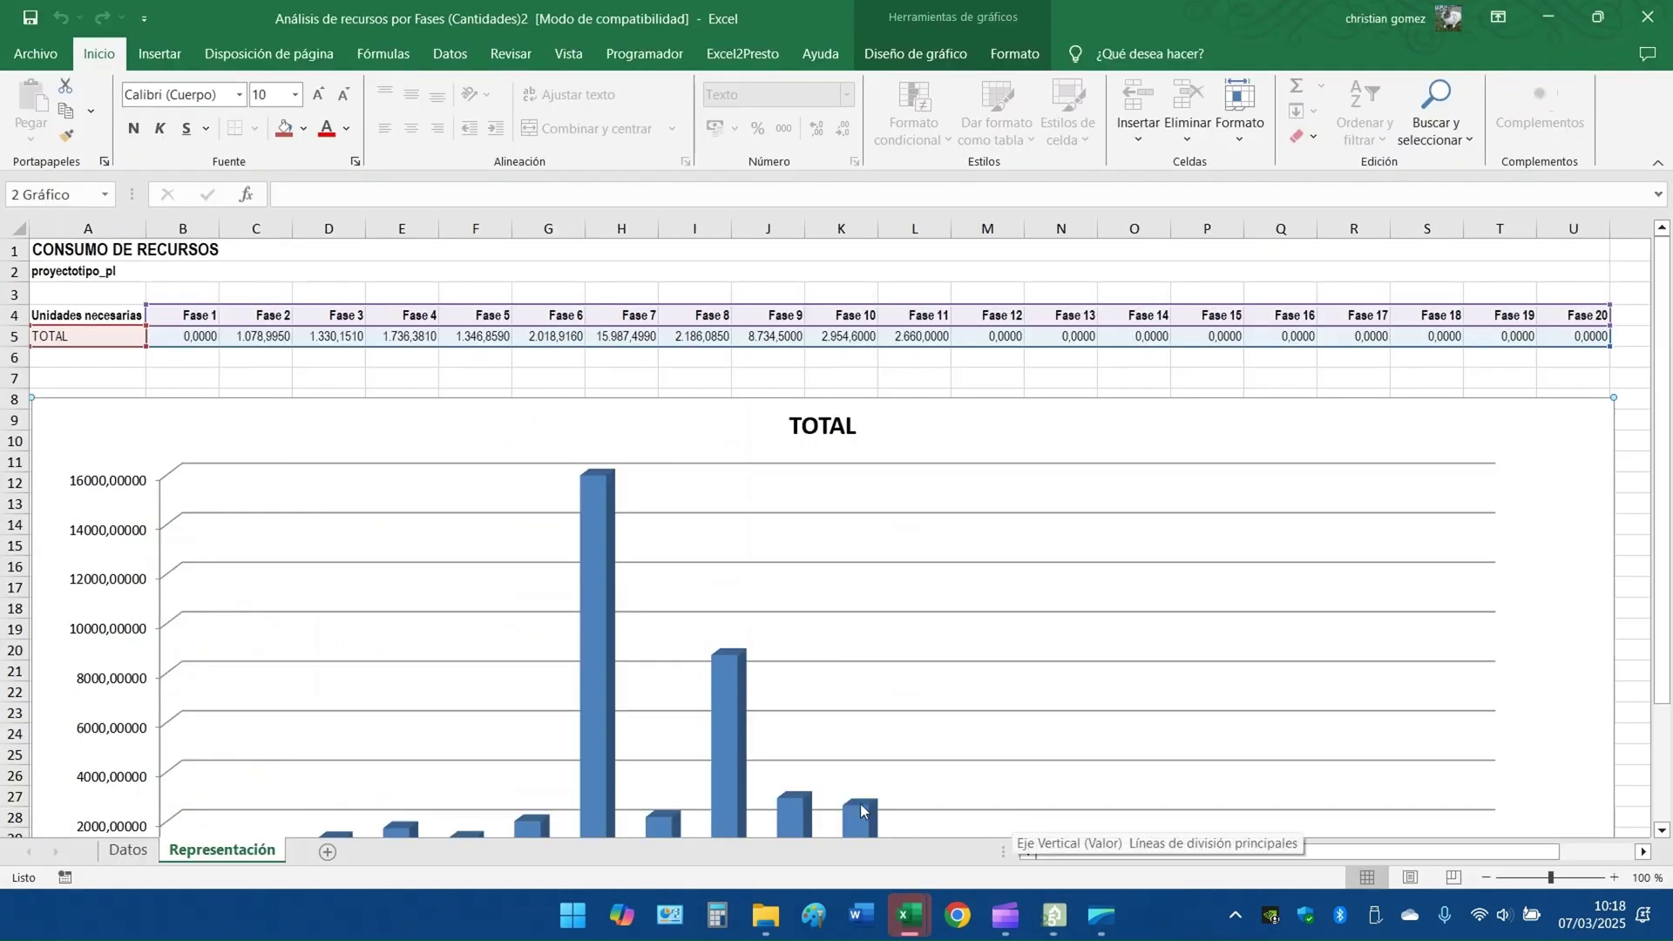
left_click(132, 849)
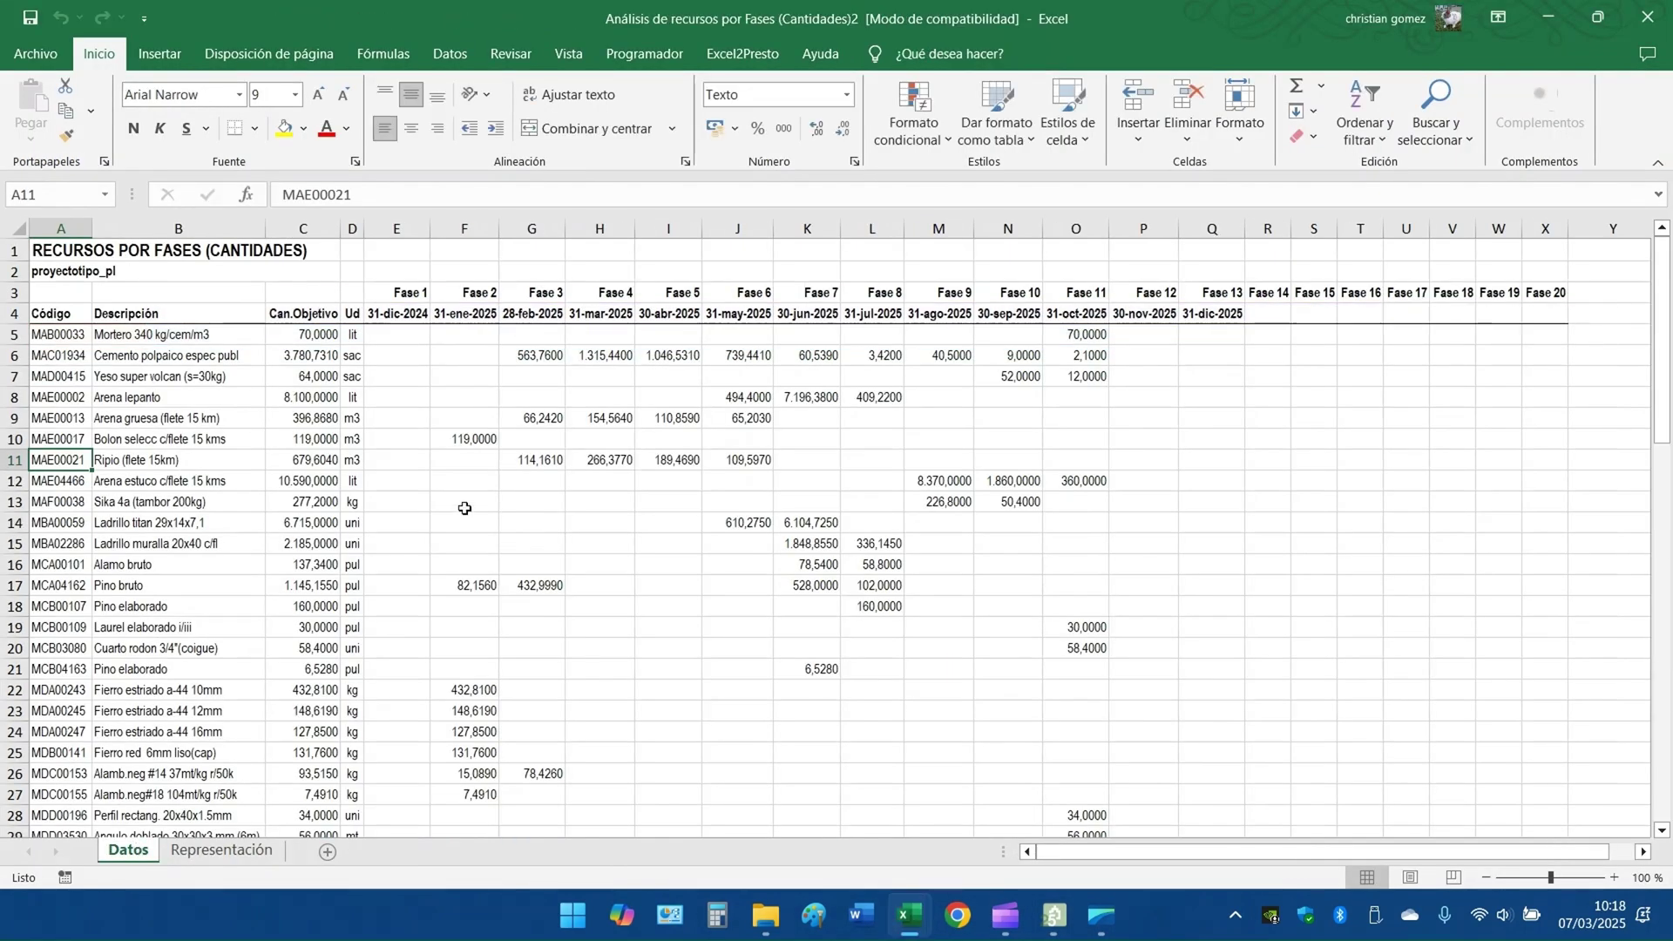